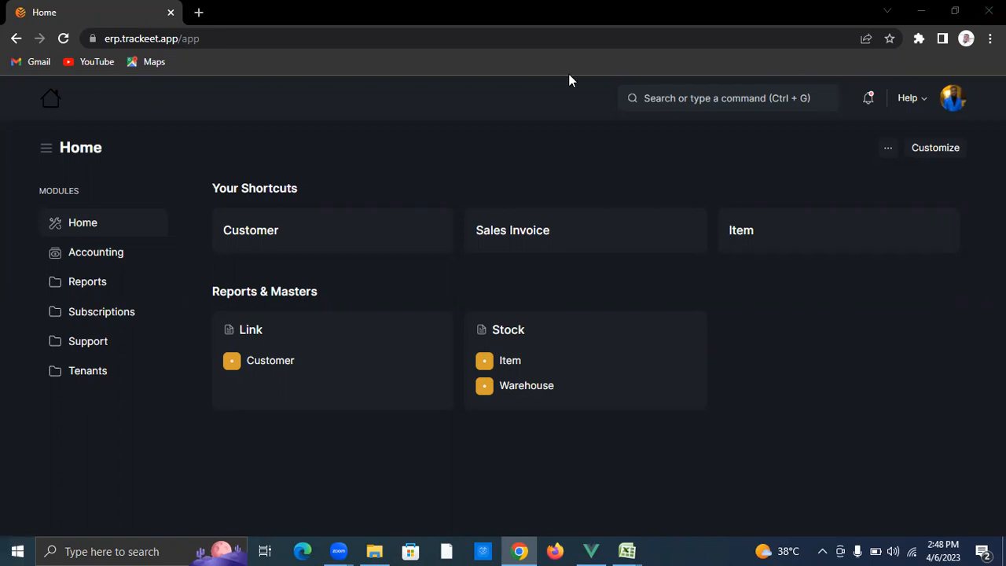
# Step: Check the past data imports, then start a new data import by searching 'new data'
pyautogui.click(693, 95)
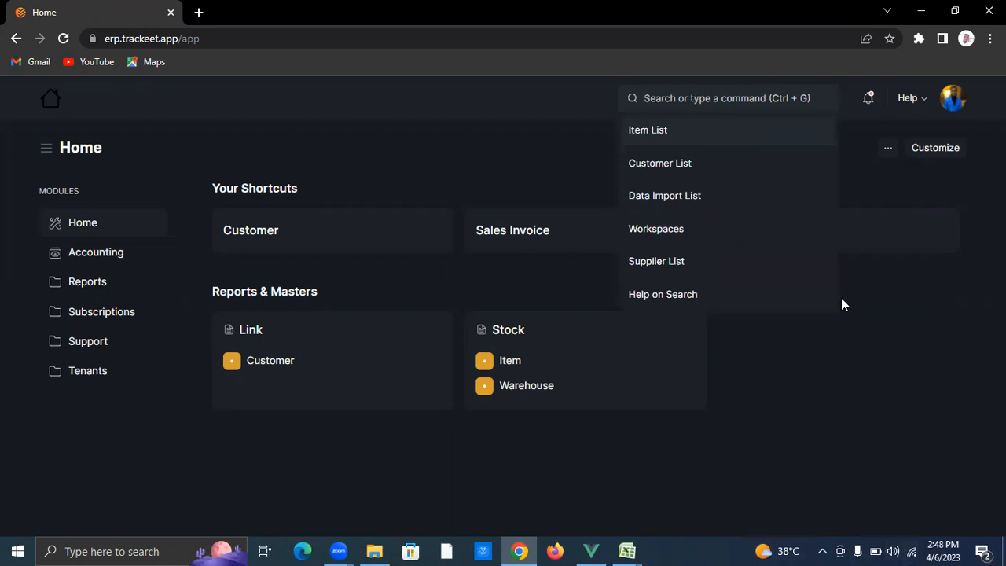
pyautogui.click(740, 214)
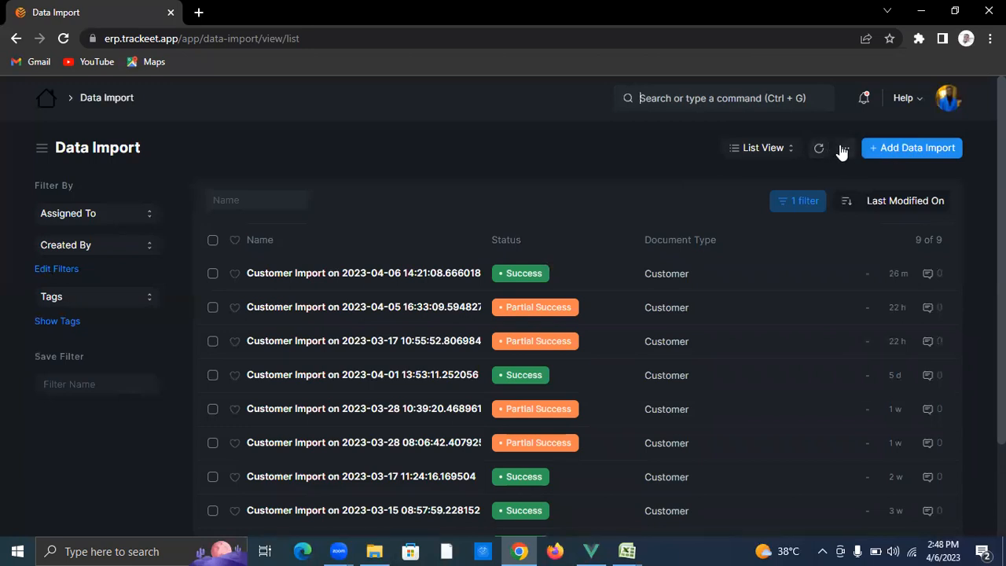
pyautogui.click(47, 101)
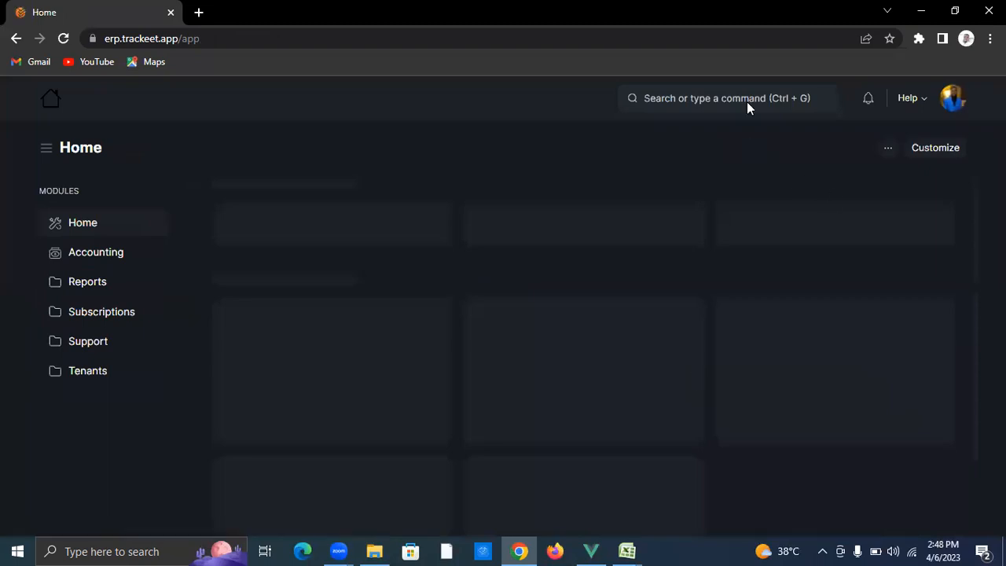
pyautogui.click(749, 98)
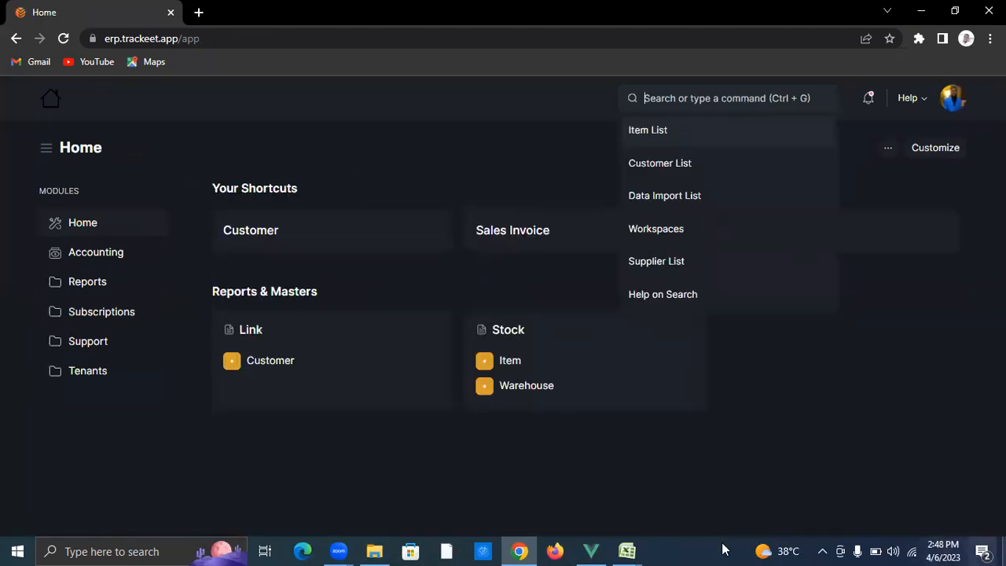
pyautogui.moveTo(375, 550)
pyautogui.write('new data')
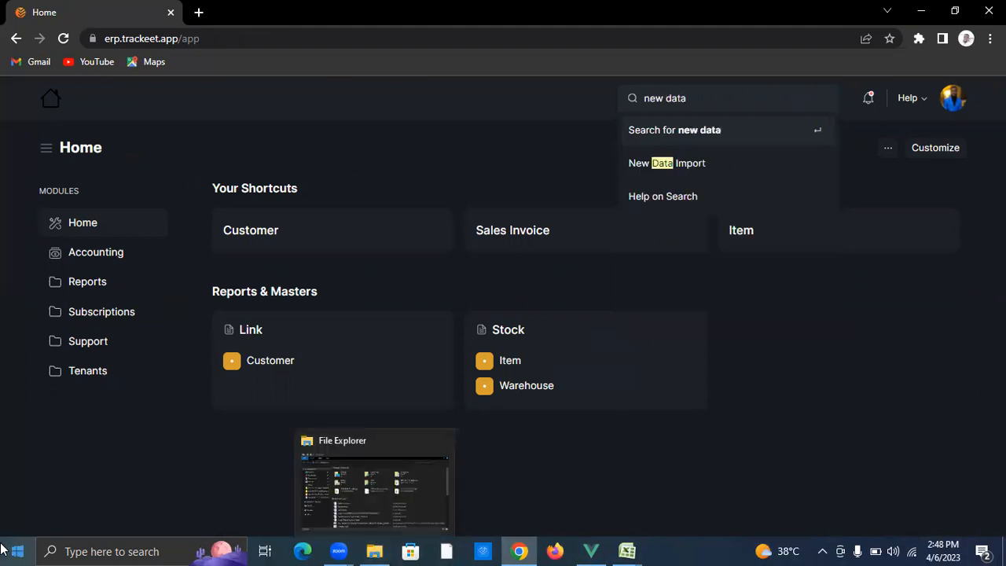
pyautogui.click(731, 172)
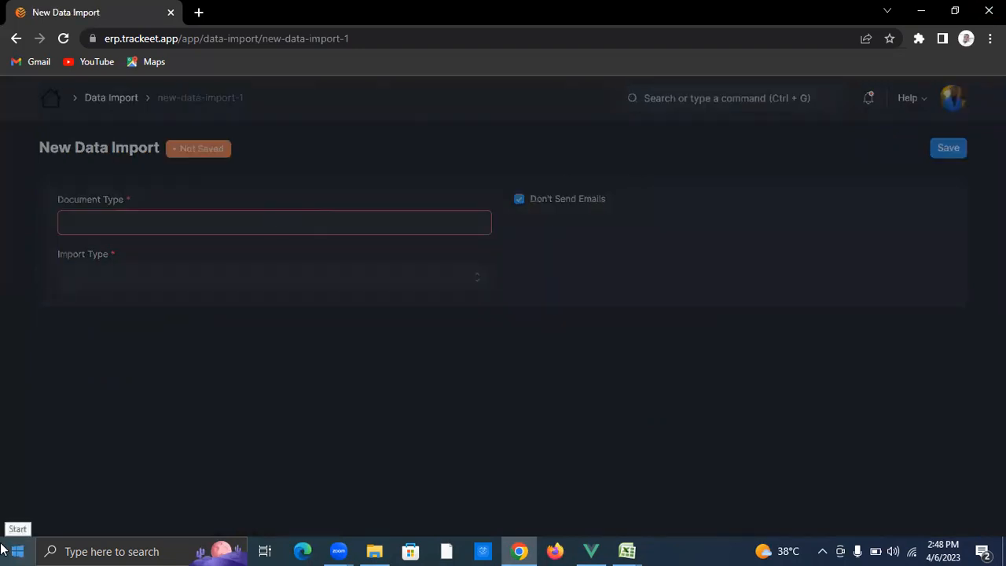
# Step: Save an Item import with Insert New Records and bring up its template download settings
pyautogui.write('item')
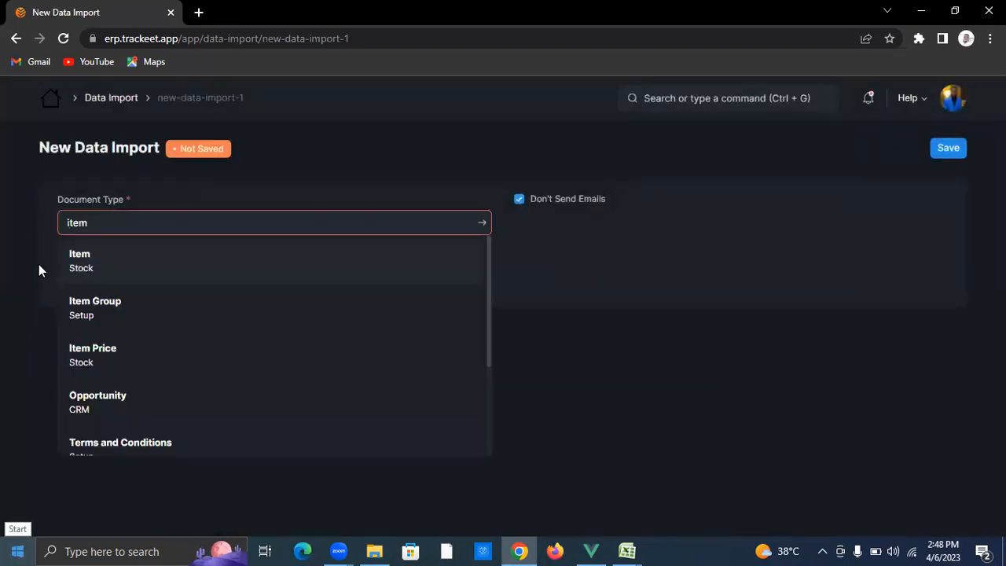
pyautogui.click(362, 261)
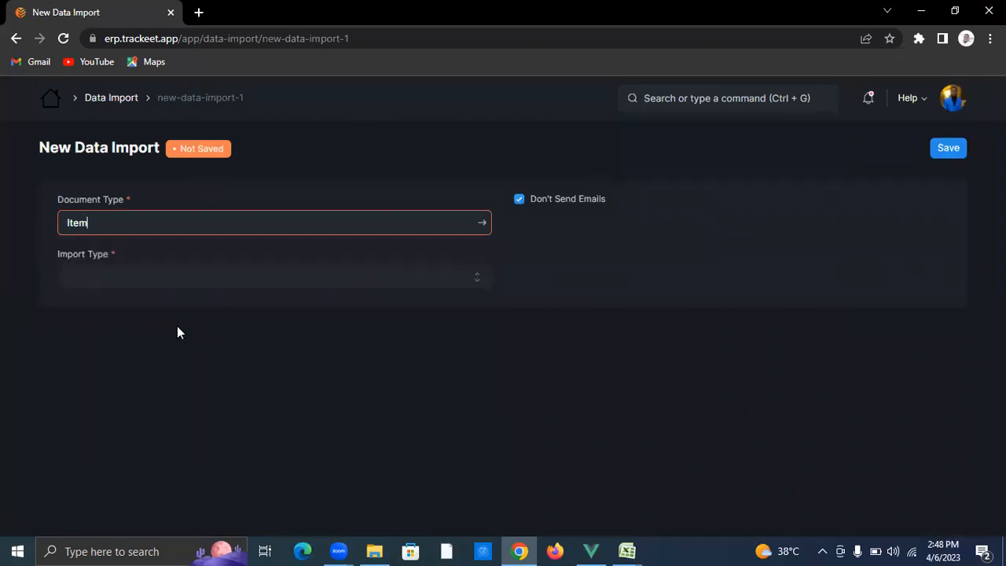
pyautogui.click(149, 280)
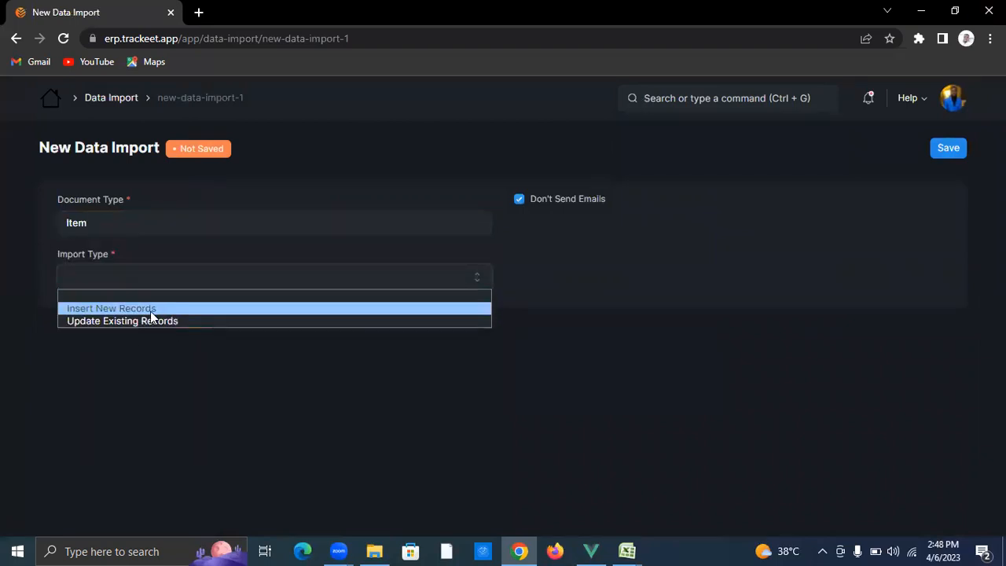
pyautogui.click(151, 311)
pyautogui.click(948, 149)
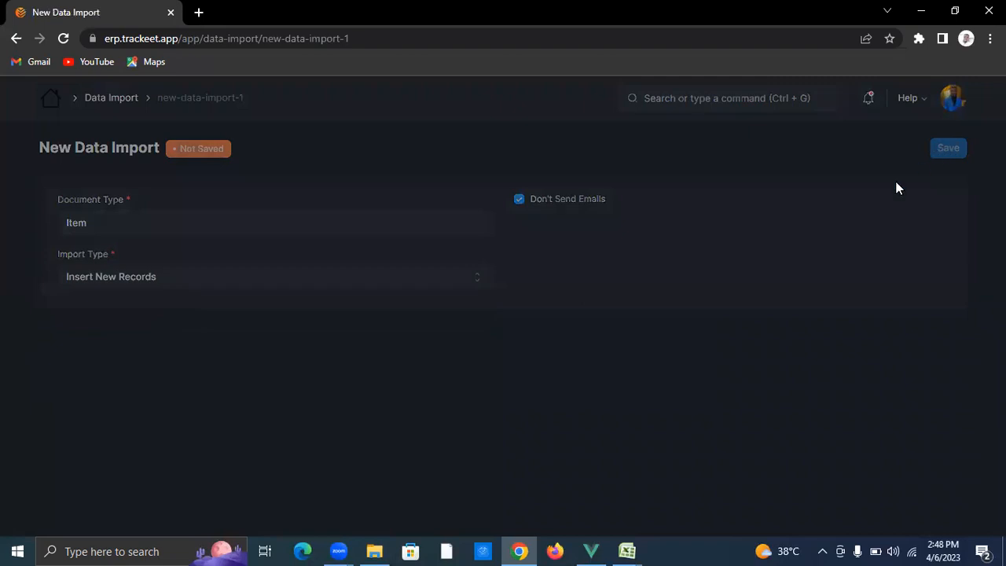
pyautogui.click(91, 315)
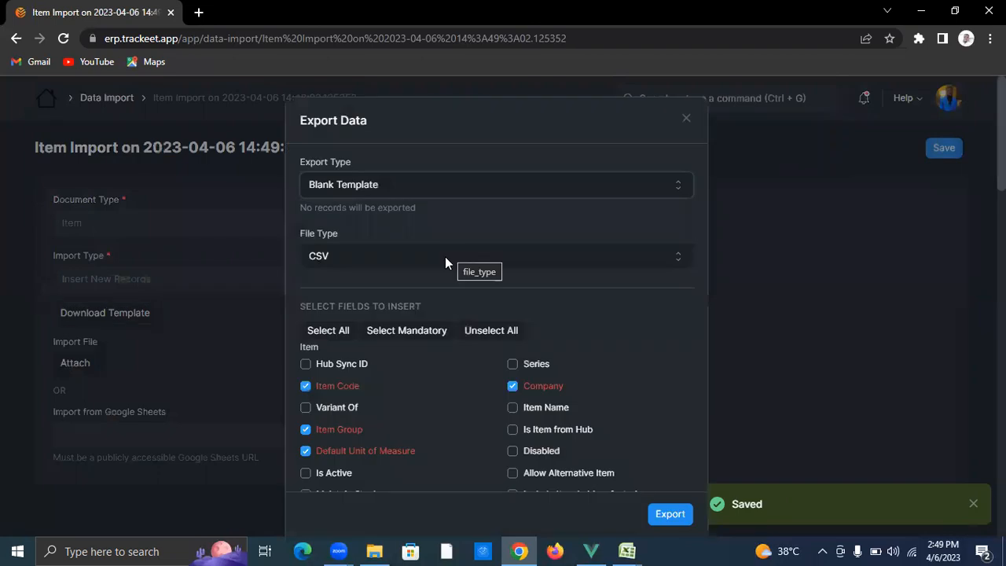
# Step: Change the template file type from CSV to Excel, review the field checkboxes, and close the dialog
pyautogui.click(446, 257)
pyautogui.click(435, 277)
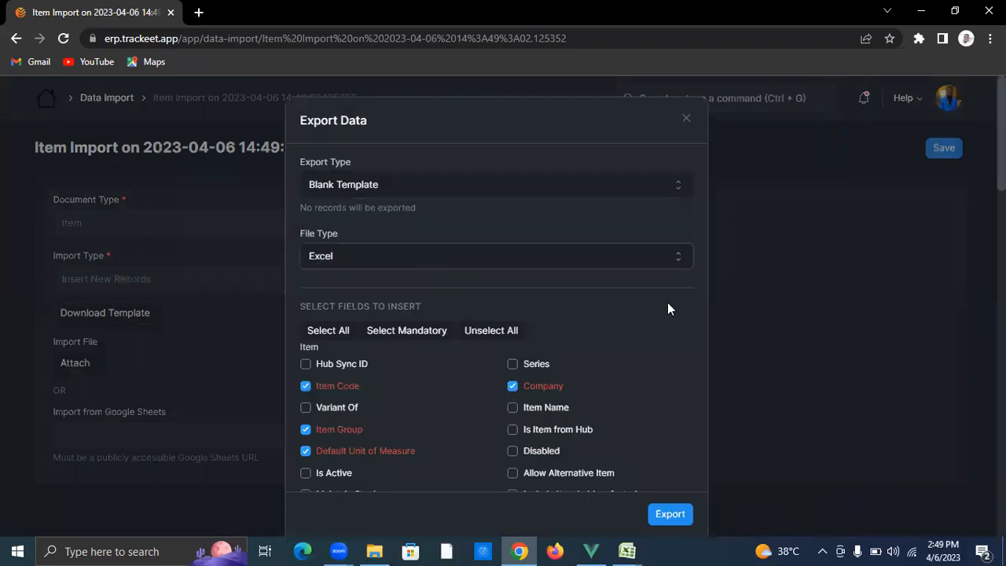
pyautogui.scroll(-4, 482, 398)
pyautogui.scroll(2, 482, 382)
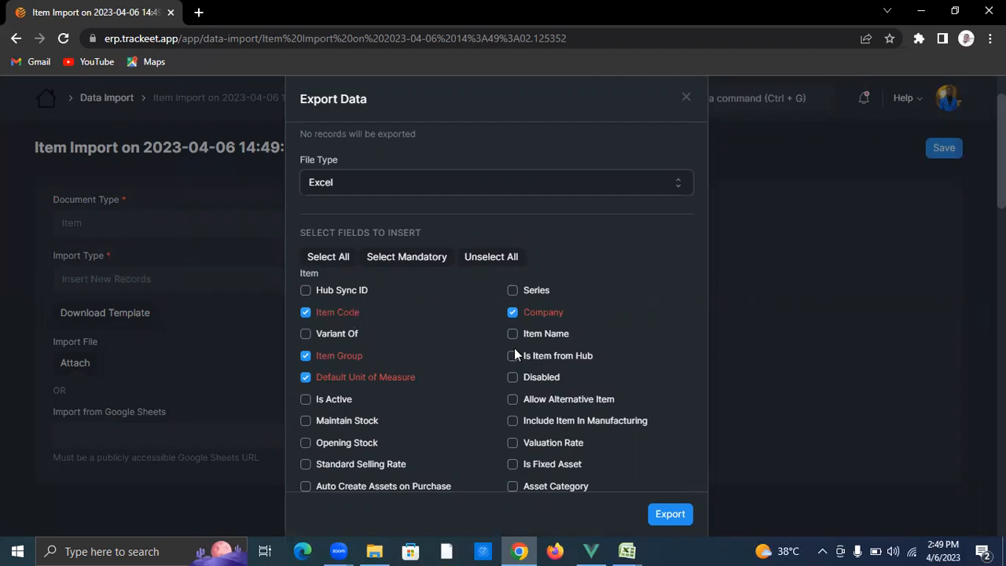
pyautogui.click(780, 351)
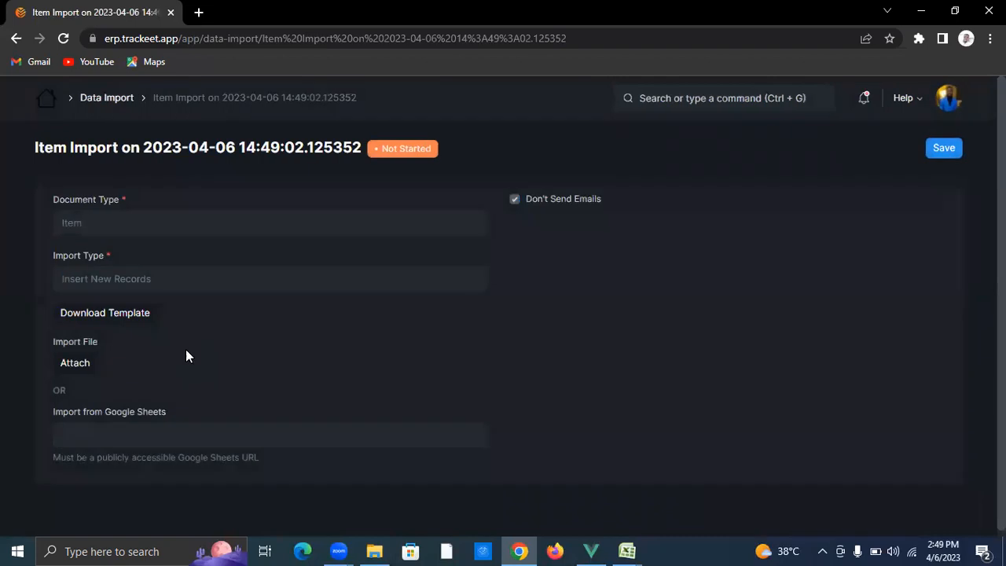
# Step: Attach the Quest Items spreadsheet from this computer and upload it
pyautogui.click(75, 360)
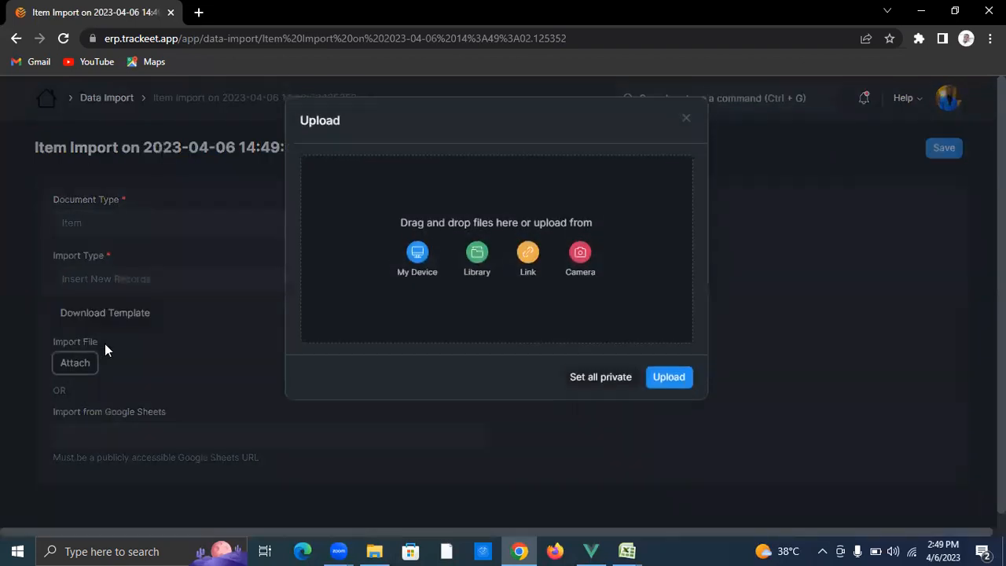
pyautogui.click(433, 274)
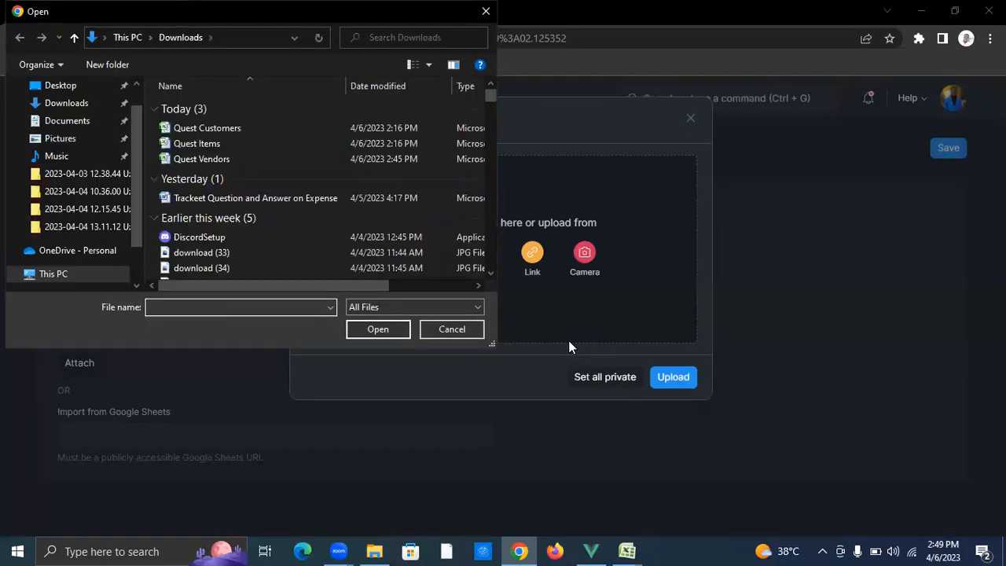
pyautogui.click(239, 144)
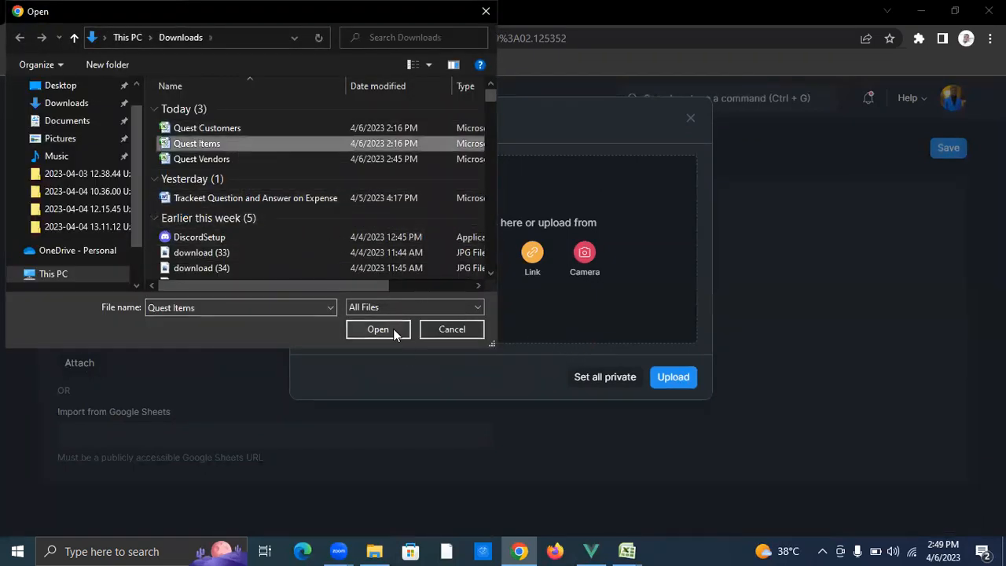
pyautogui.click(394, 329)
pyautogui.click(669, 239)
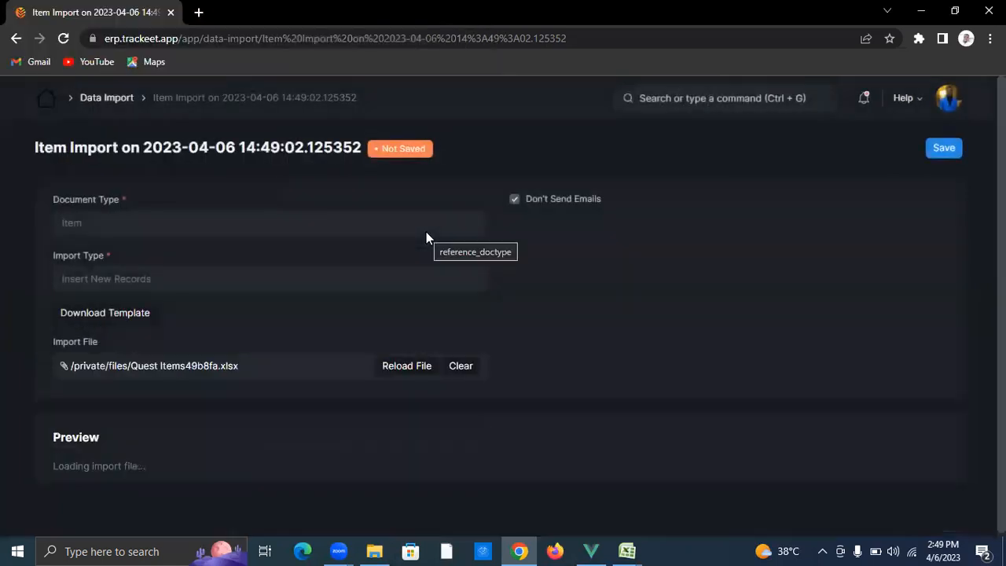
# Step: Save and run the import, adding 10 items, then review the Item list
pyautogui.hotkey('ctrl', 's')
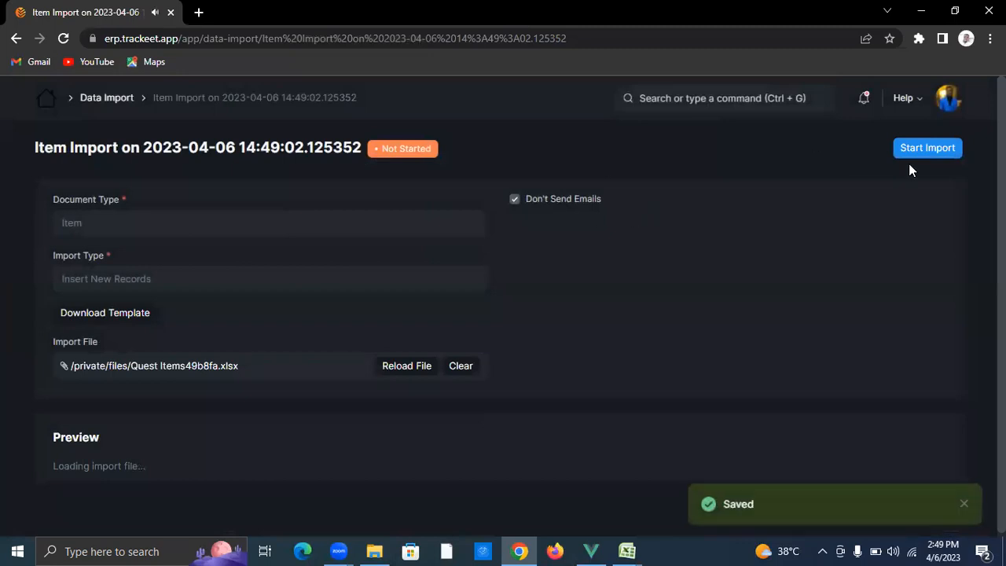
pyautogui.click(925, 149)
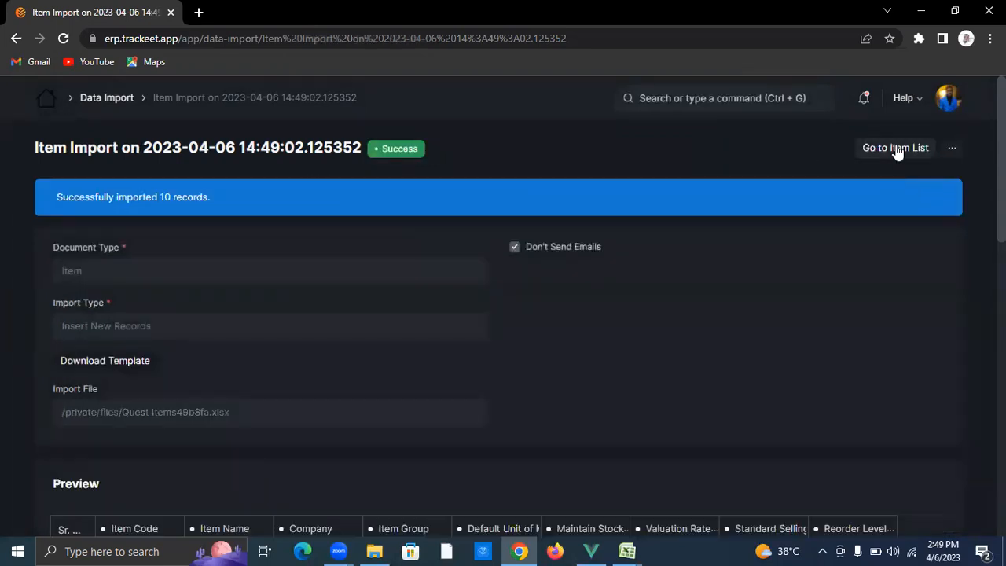
pyautogui.click(898, 151)
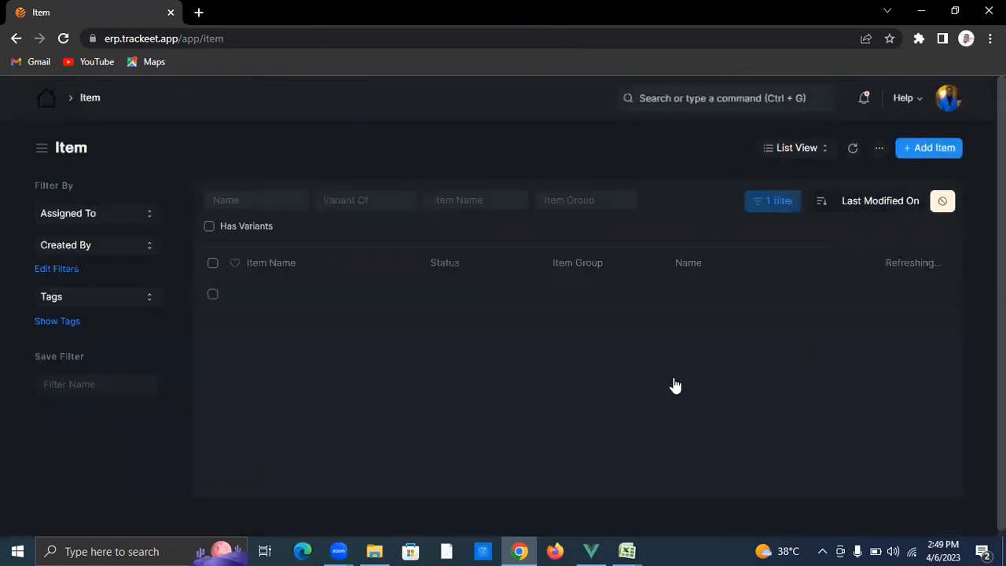
pyautogui.scroll(-3, 826, 382)
pyautogui.scroll(3, 808, 295)
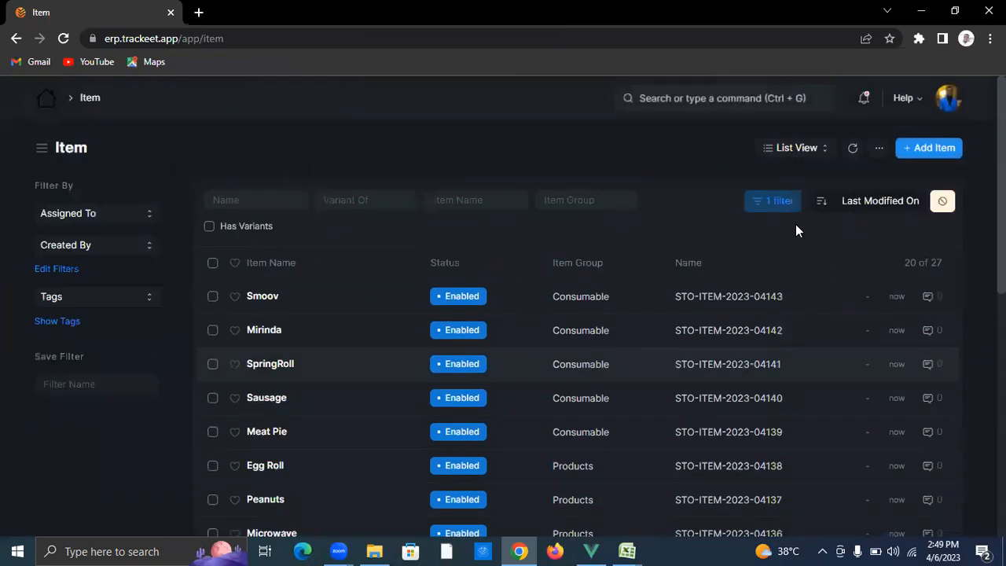
pyautogui.click(729, 98)
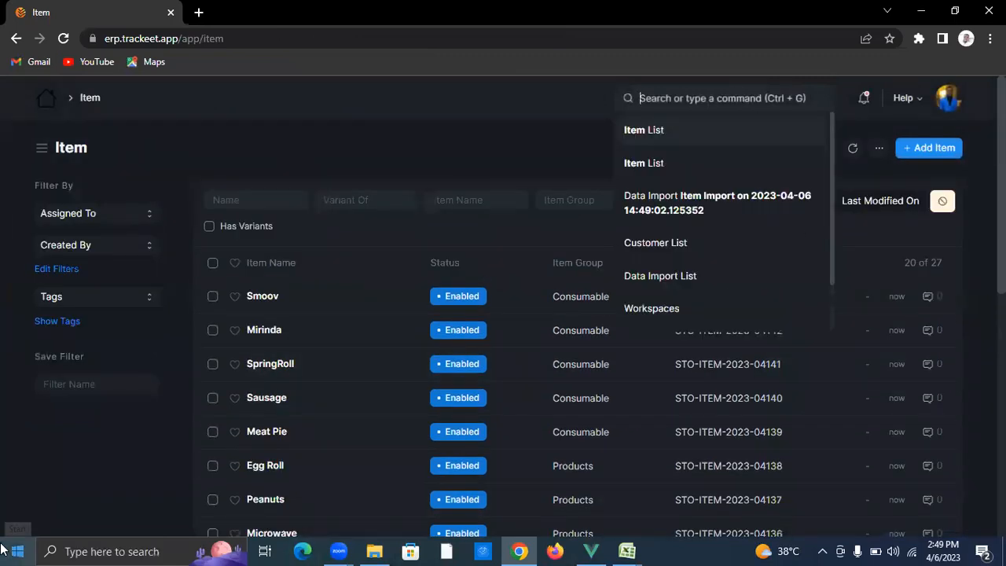
# Step: Create and save a new Supplier data import set to Insert New Records
pyautogui.write('new data')
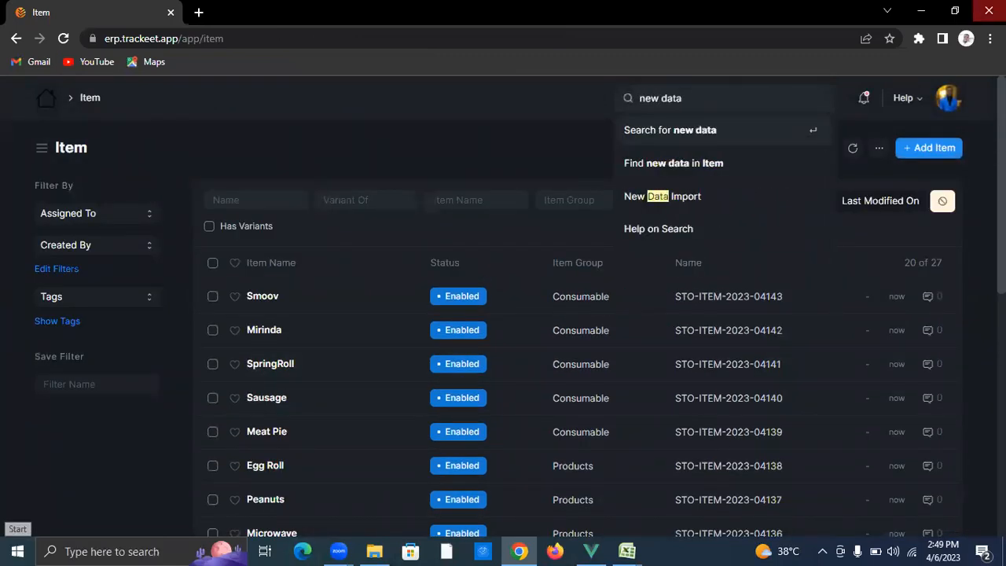
pyautogui.click(703, 196)
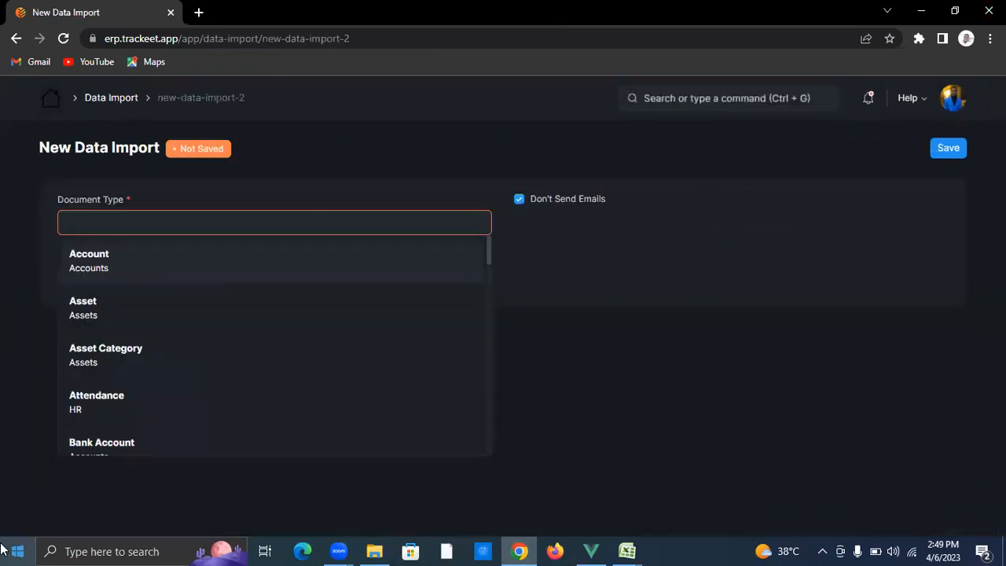
pyautogui.write('supplier')
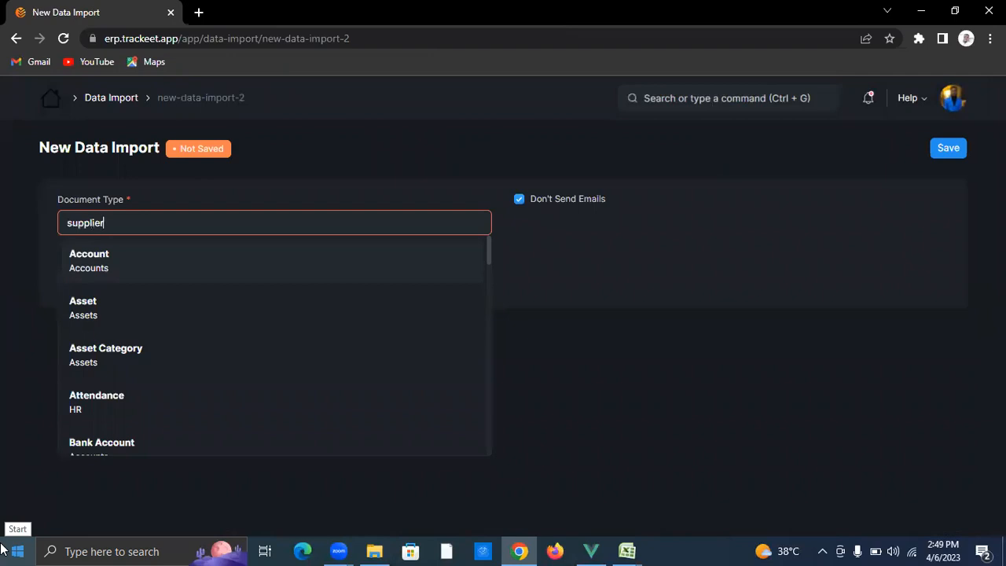
pyautogui.click(281, 275)
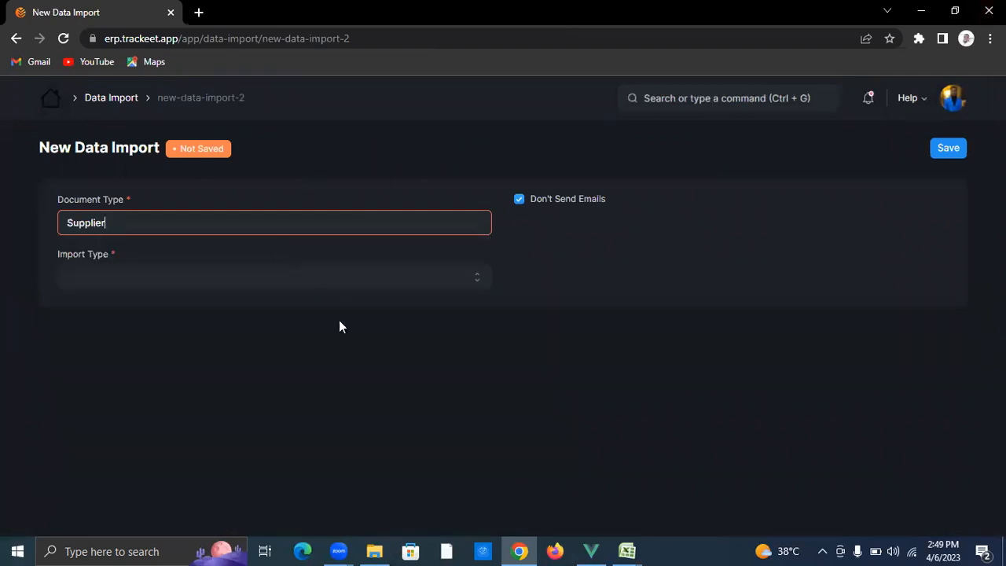
pyautogui.click(219, 283)
pyautogui.click(225, 308)
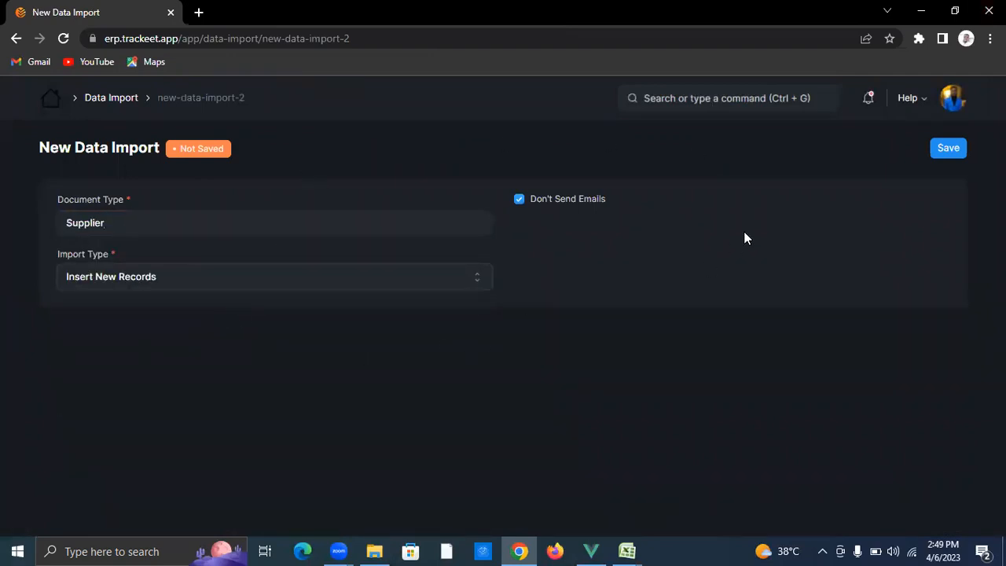
pyautogui.click(937, 157)
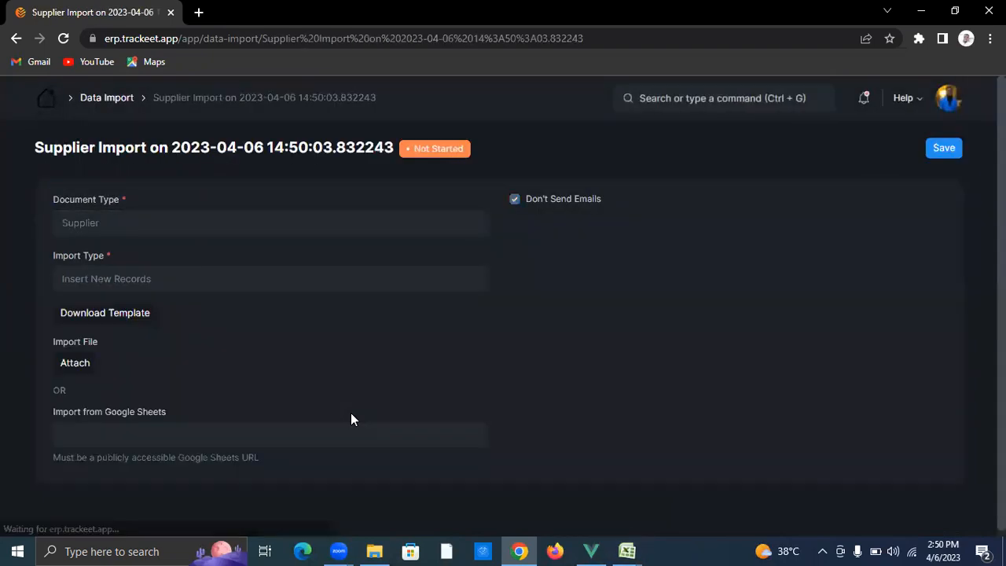
# Step: Upload Quest Vendors.xlsx, save, and run the import of 9 supplier records
pyautogui.click(70, 362)
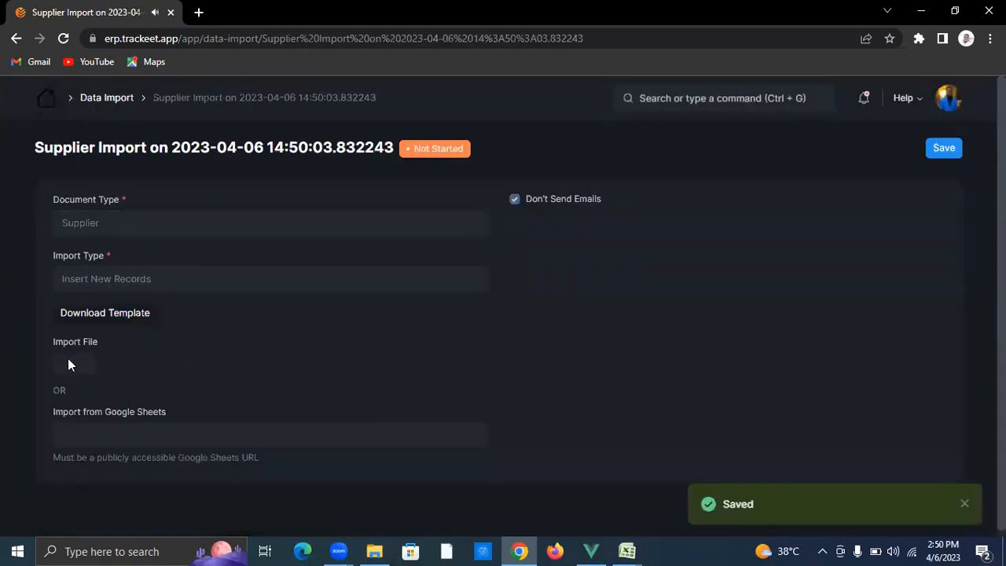
pyautogui.click(425, 272)
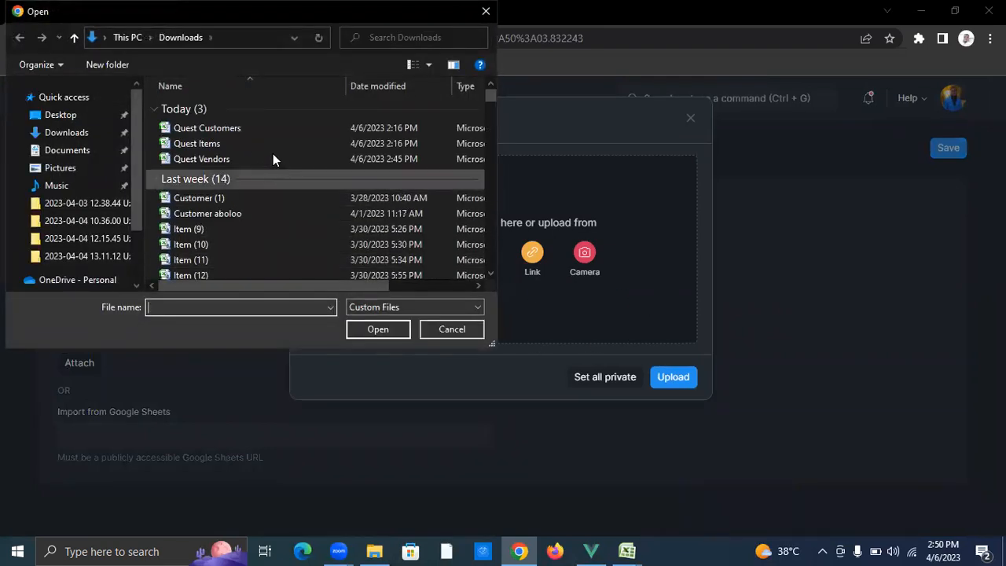
pyautogui.click(263, 159)
pyautogui.click(389, 330)
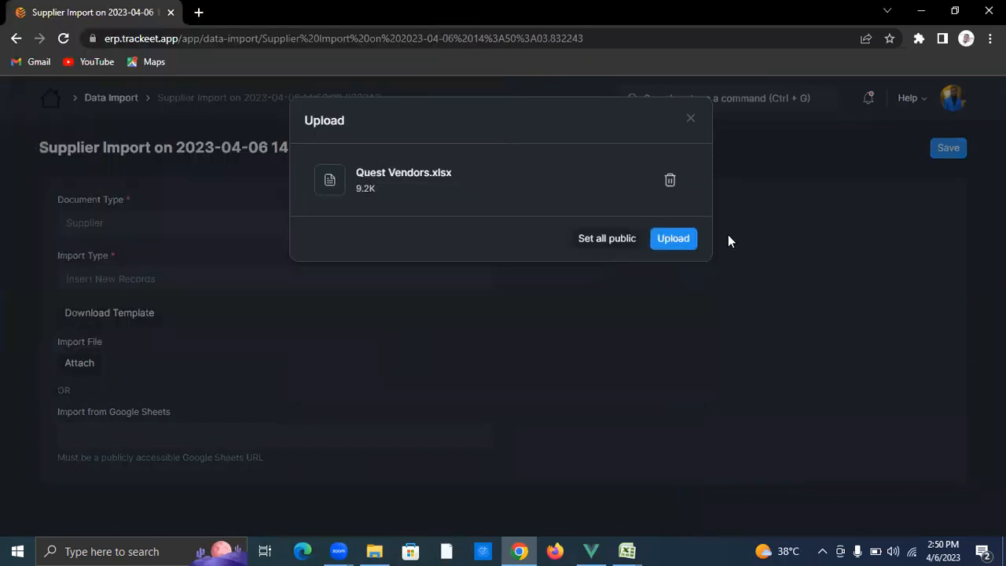
pyautogui.click(678, 243)
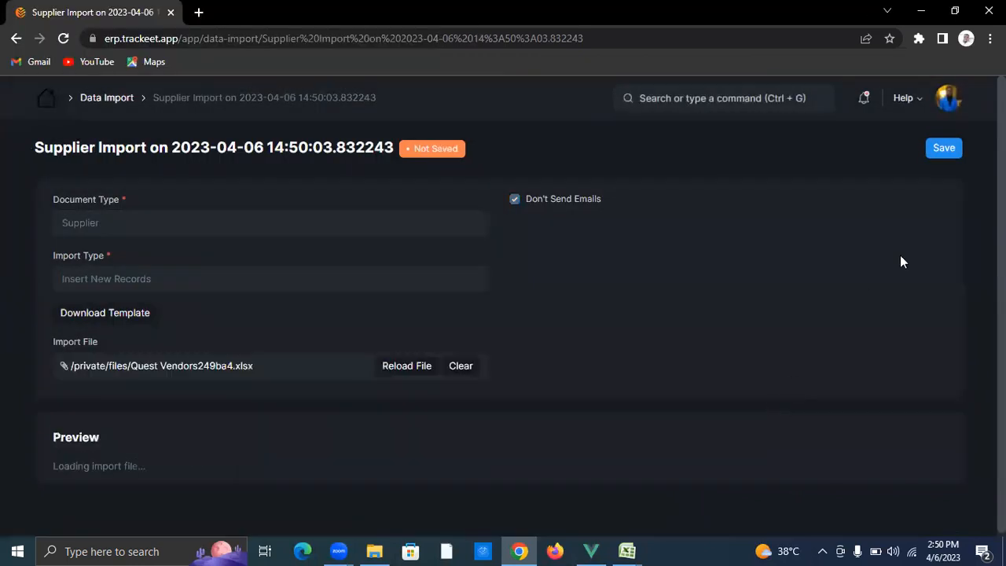
pyautogui.click(942, 152)
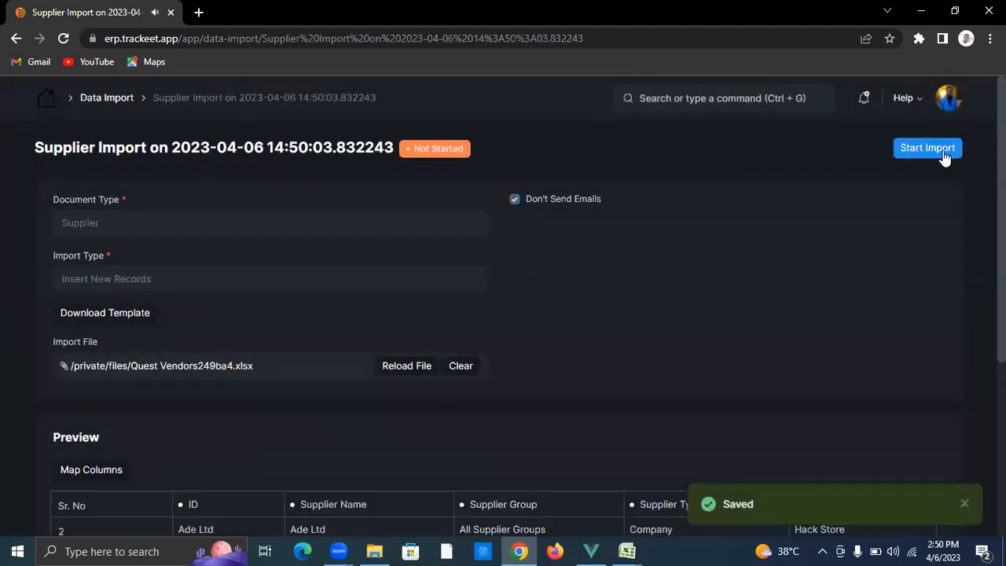
pyautogui.click(943, 150)
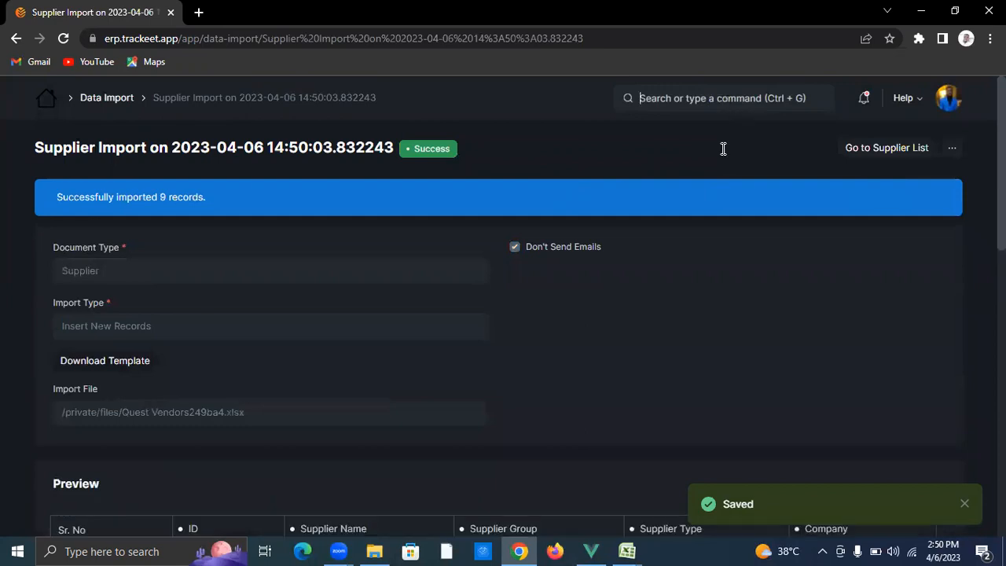
pyautogui.hotkey('ctrl', 'g')
# Step: Create and save a new Customer data import set to Insert New Records
pyautogui.write('new data')
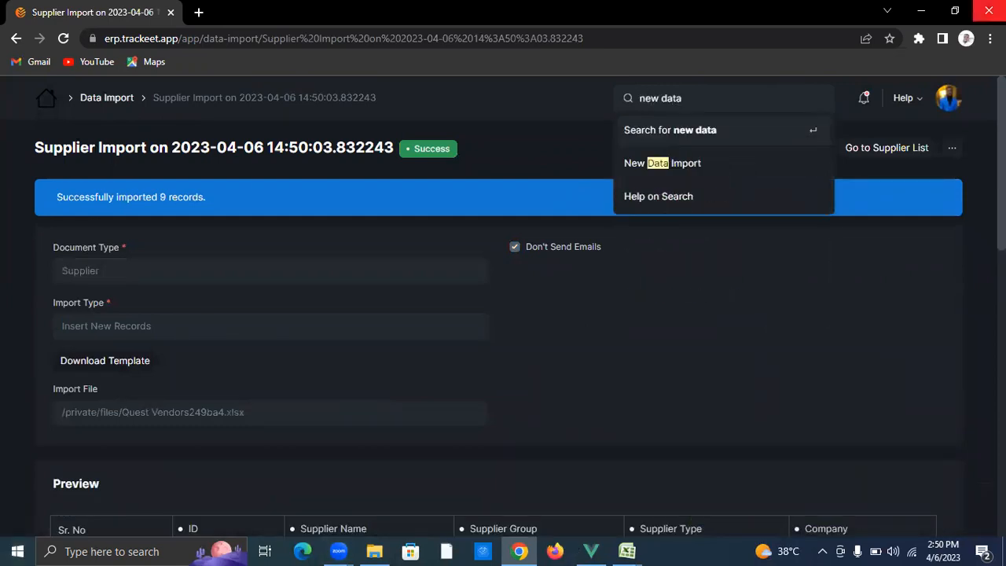
pyautogui.click(671, 163)
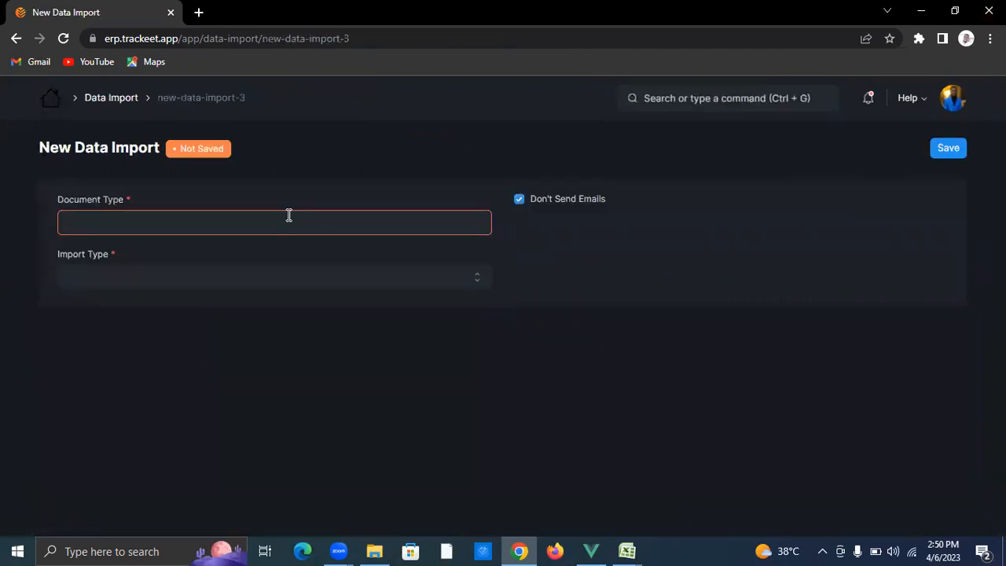
pyautogui.click(289, 215)
pyautogui.write('custo')
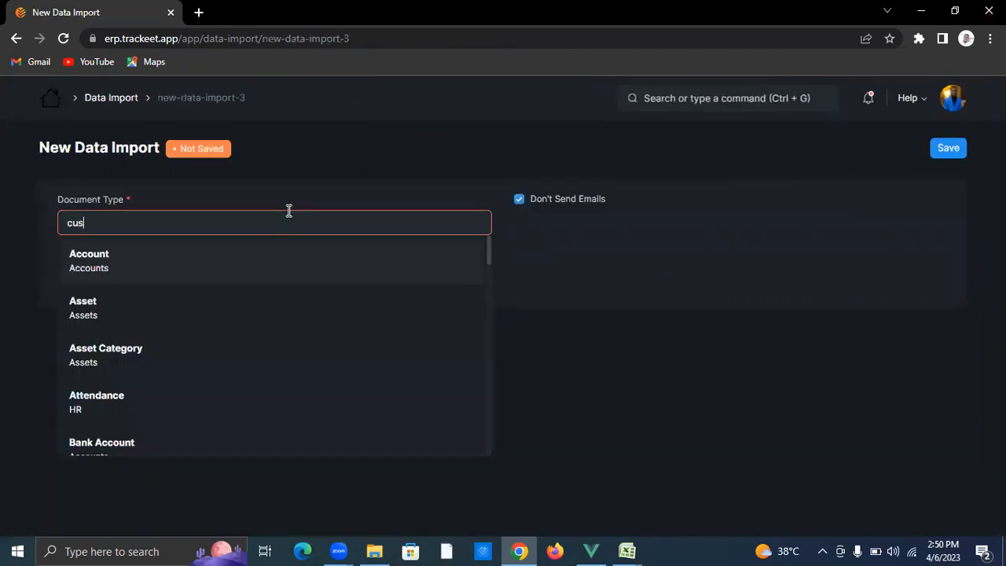
pyautogui.click(280, 262)
pyautogui.click(208, 285)
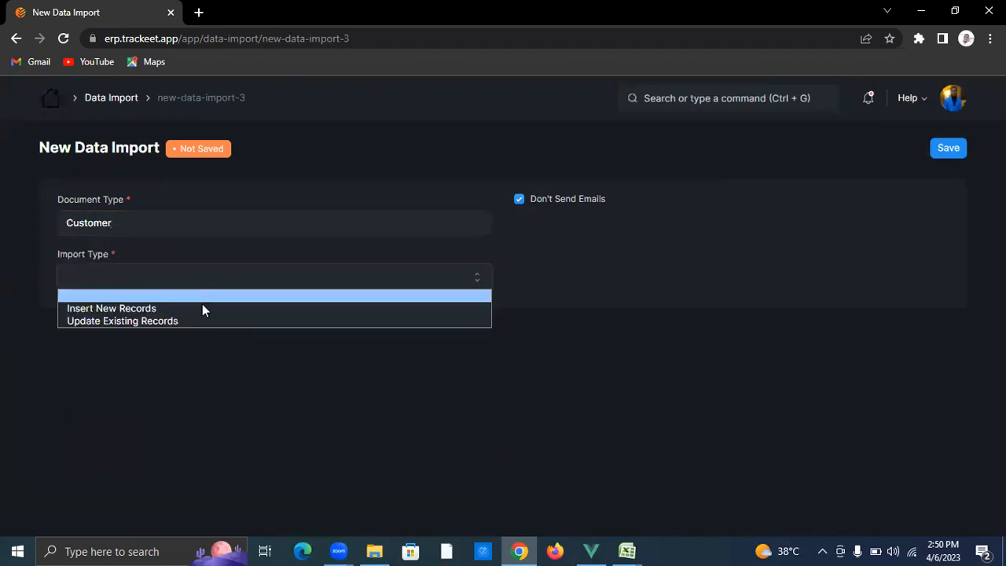
pyautogui.click(202, 305)
pyautogui.click(934, 150)
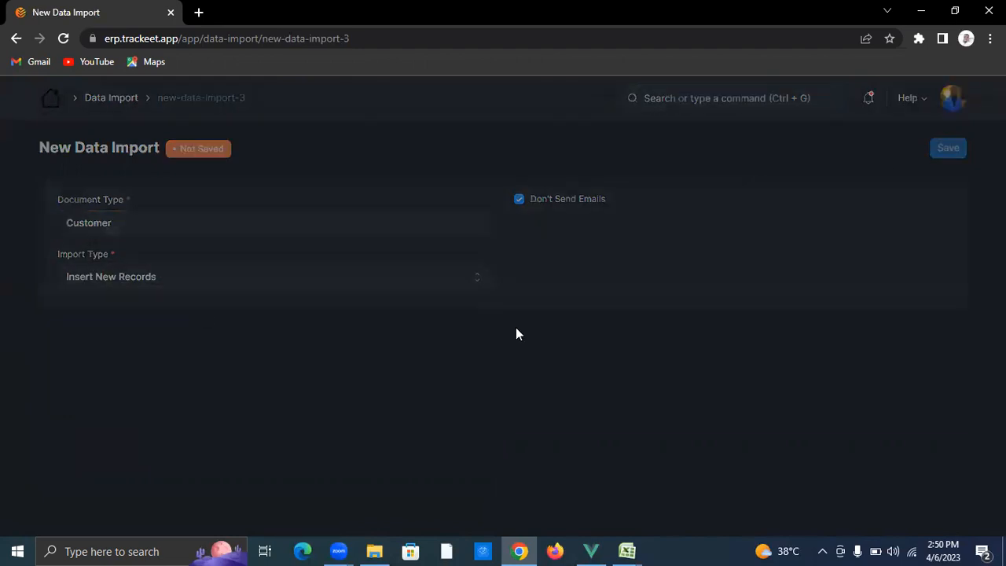
# Step: Upload Quest Customers.xlsx, import the 10 customers, and review the Customer list
pyautogui.click(76, 363)
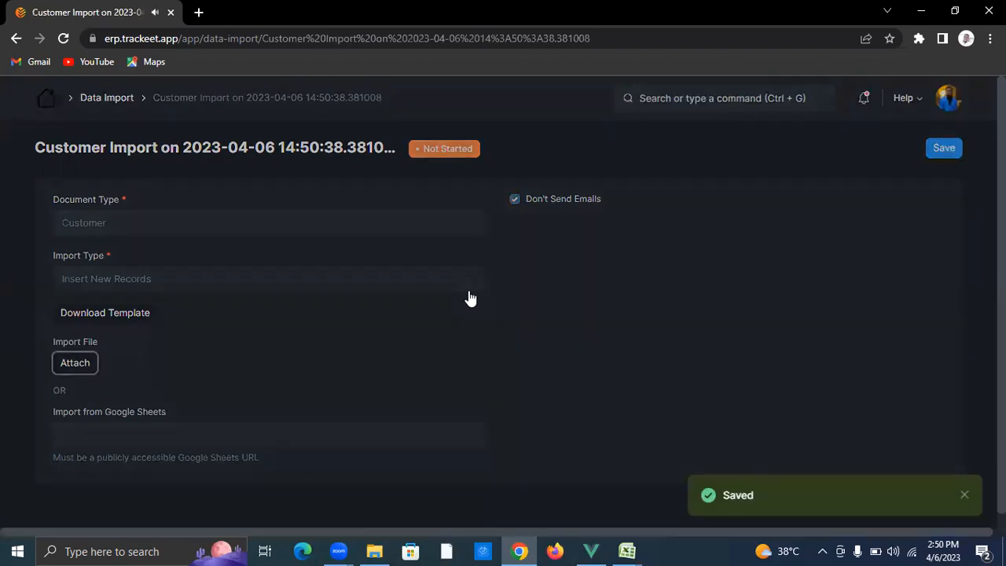
pyautogui.click(431, 265)
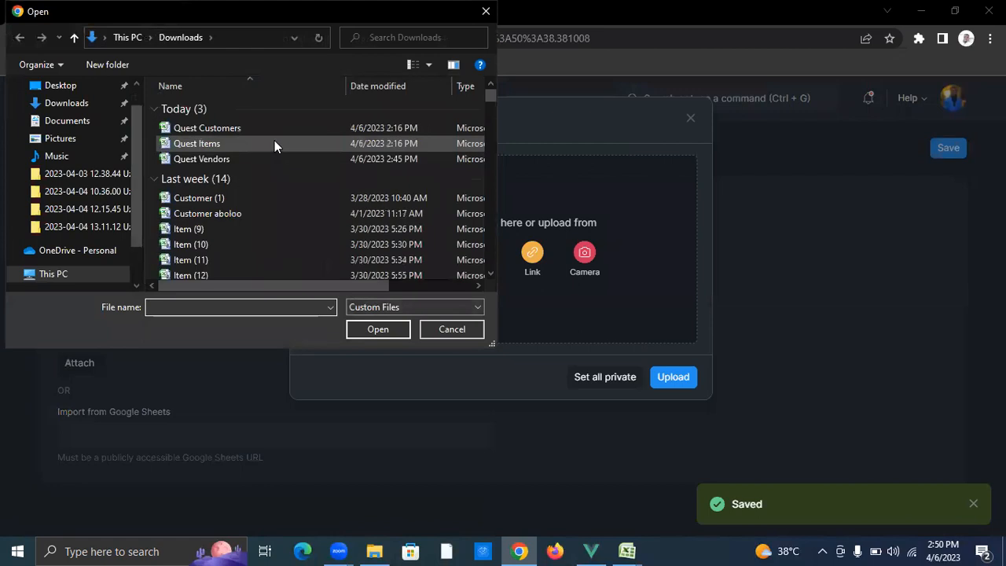
pyautogui.click(268, 130)
pyautogui.click(389, 332)
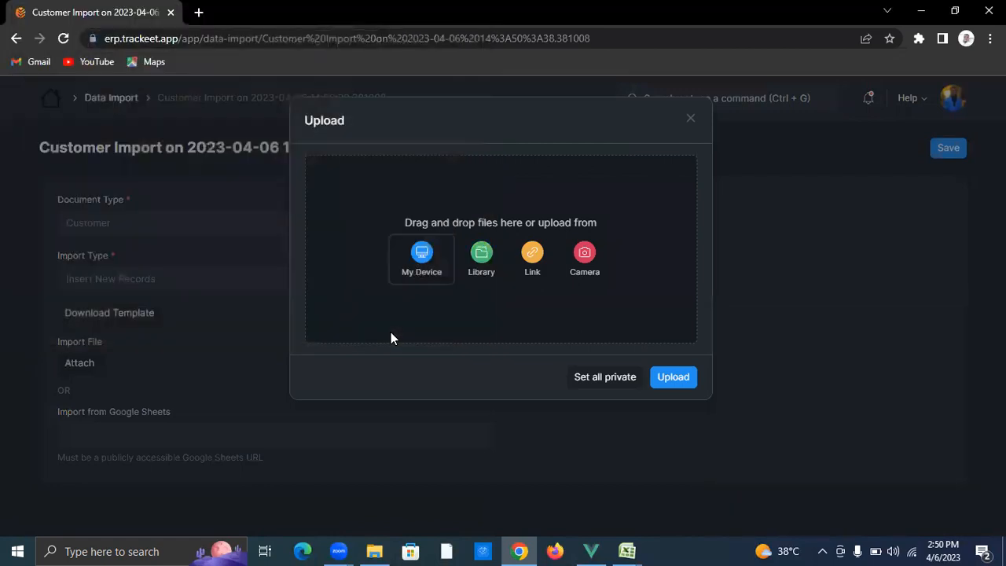
pyautogui.click(673, 240)
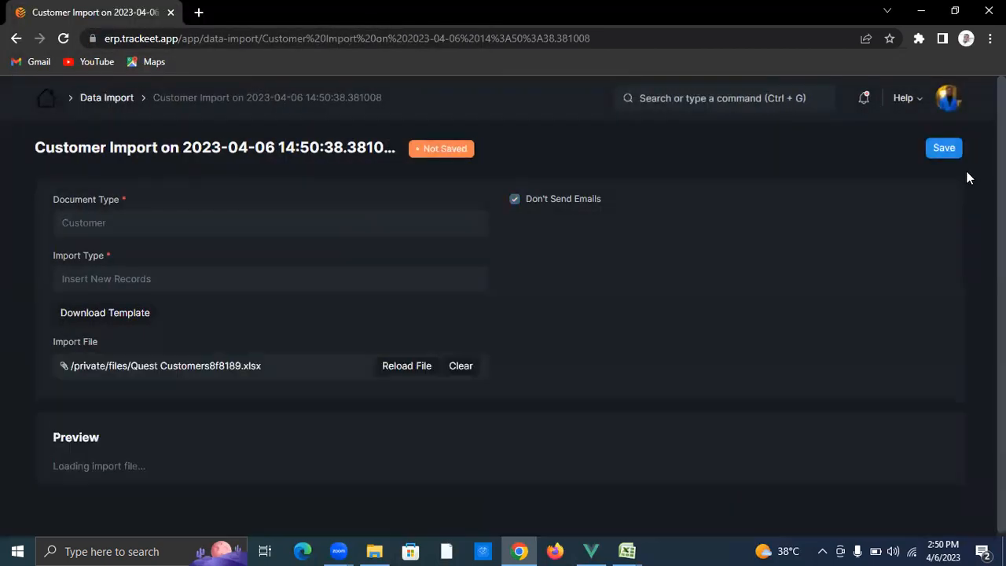
pyautogui.click(944, 149)
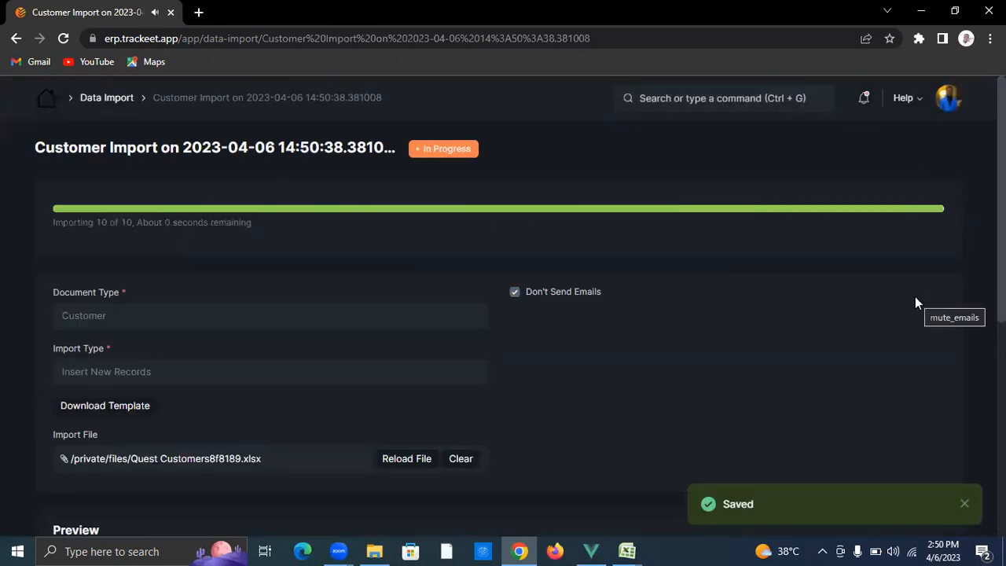
pyautogui.click(880, 150)
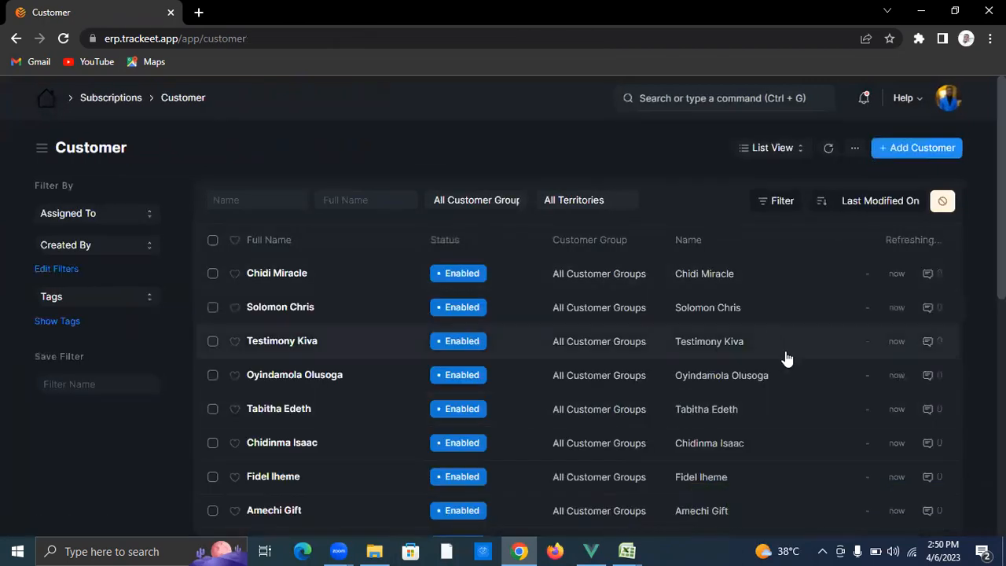
pyautogui.scroll(-3, 813, 438)
pyautogui.scroll(3, 786, 394)
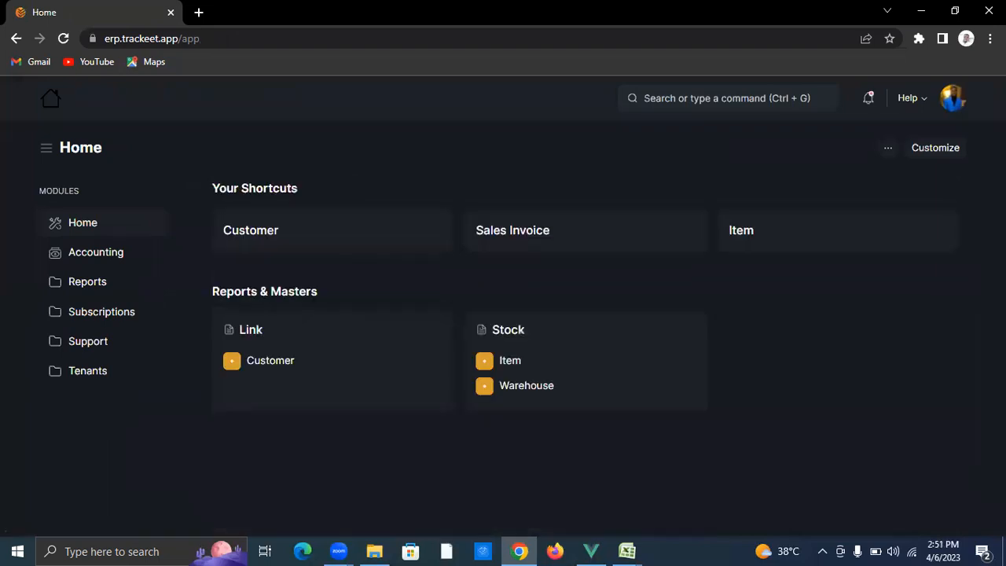
# Step: Search 'purchase receipt', open the Purchase Receipt list, and start a new receipt
pyautogui.click(761, 101)
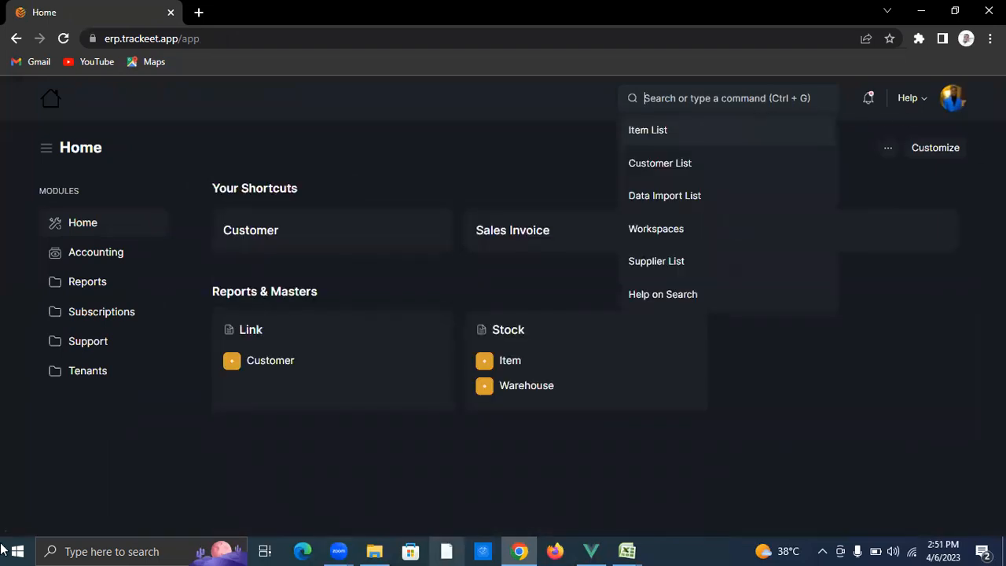
pyautogui.write('pur')
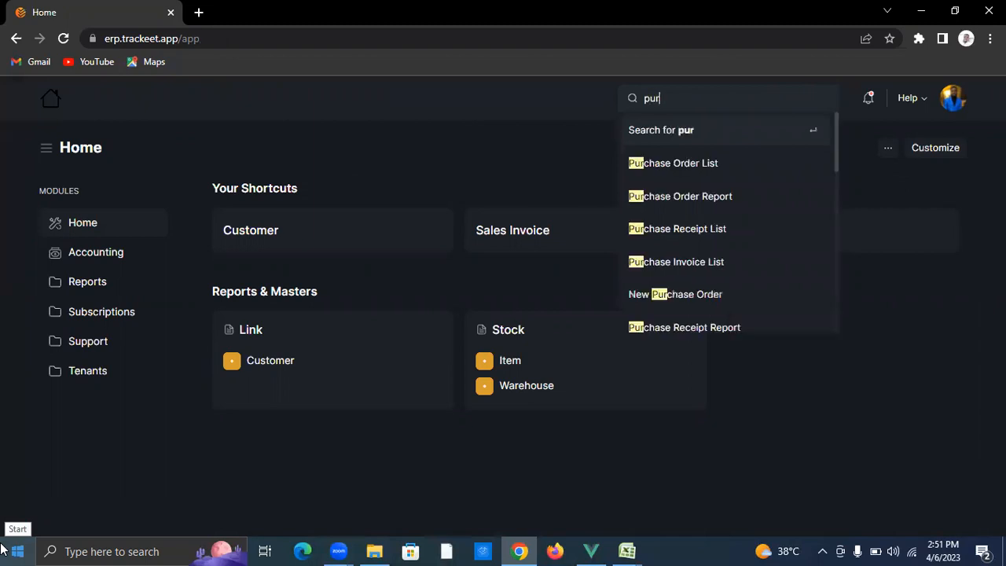
pyautogui.write('chase rece')
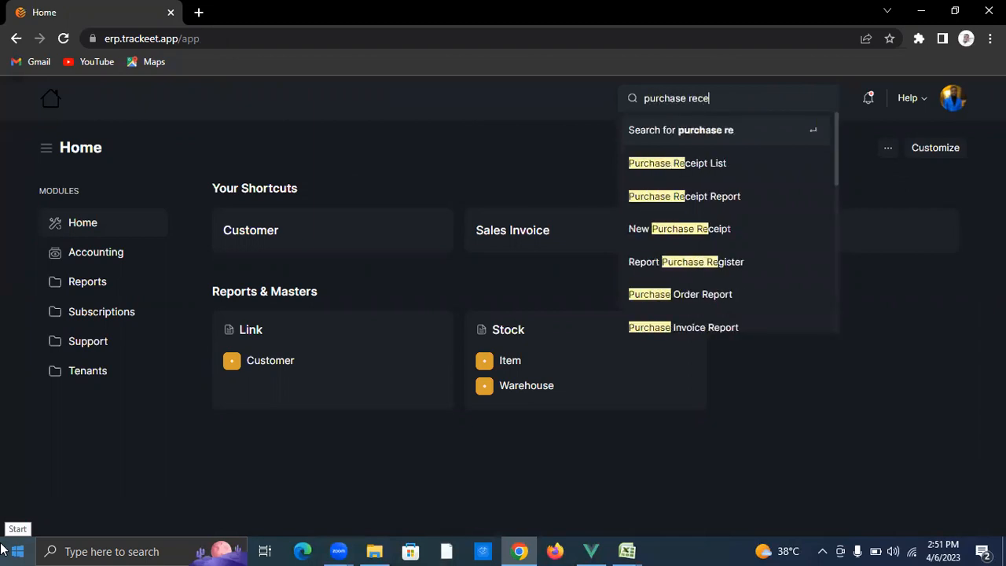
pyautogui.write('ipt')
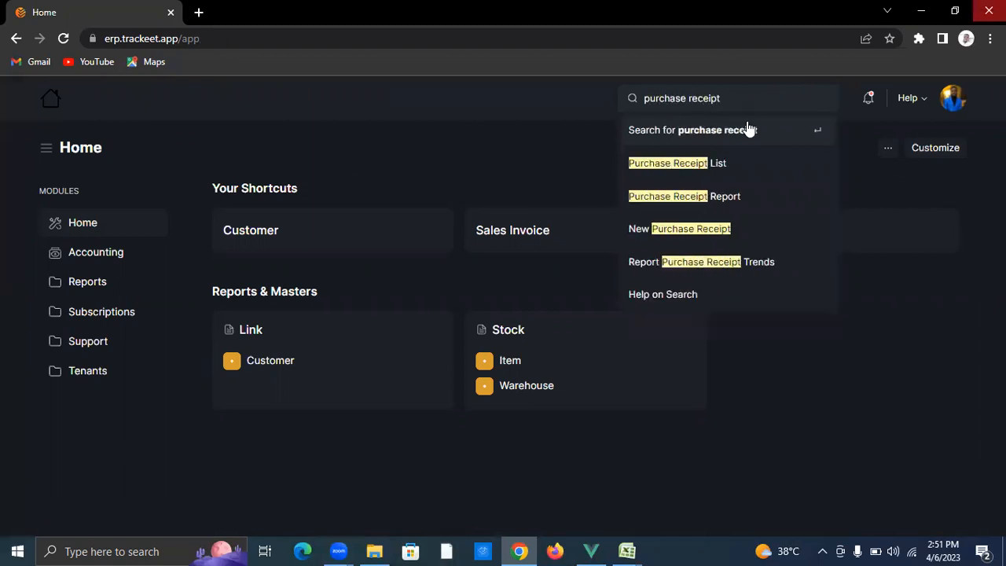
pyautogui.click(693, 180)
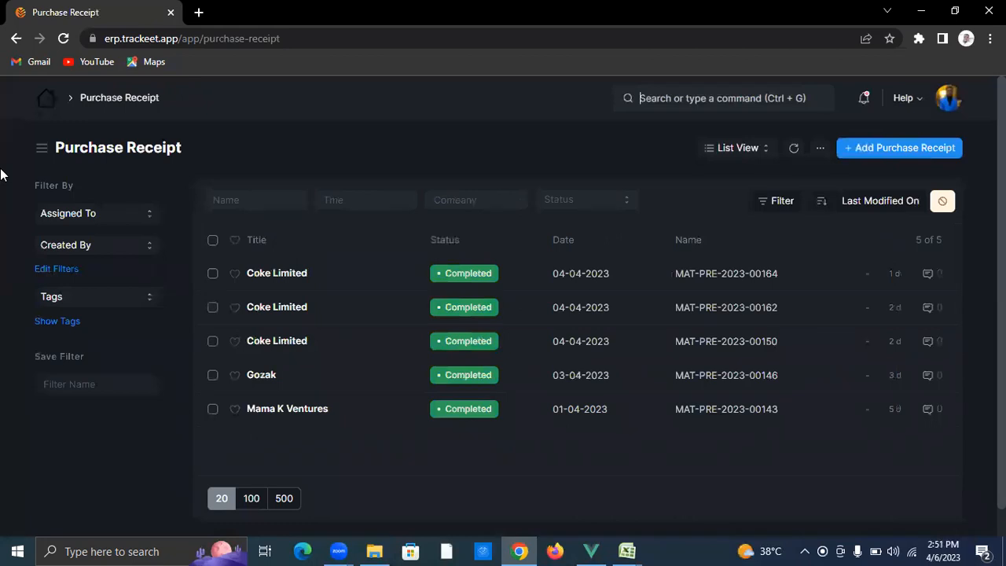
pyautogui.click(899, 147)
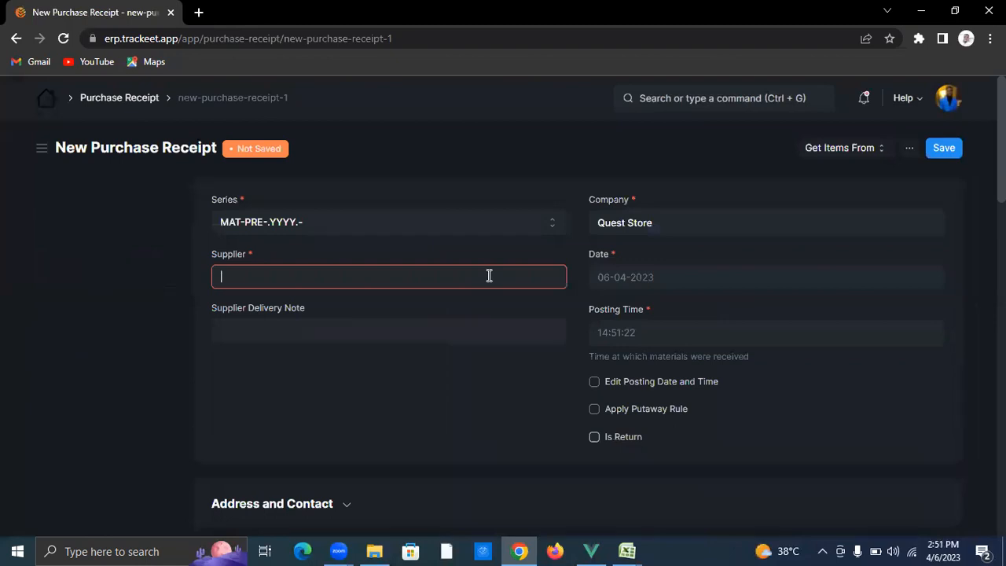
# Step: Change the receipt's company from Quest Store to Grey Empire
pyautogui.click(398, 285)
pyautogui.click(715, 217)
pyautogui.press('BackSpace')
pyautogui.press('BackSpace')
pyautogui.press('BackSpace')
pyautogui.press('BackSpace')
pyautogui.press('BackSpace')
pyautogui.press('BackSpace')
pyautogui.press('BackSpace')
pyautogui.press('BackSpace')
pyautogui.press('BackSpace')
pyautogui.press('BackSpace')
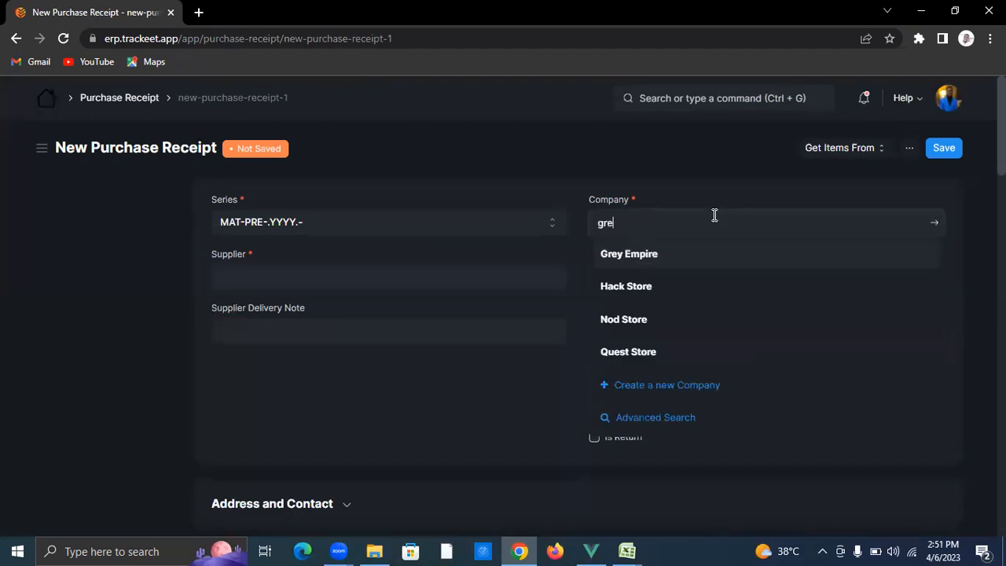
pyautogui.write('grey')
pyautogui.click(710, 254)
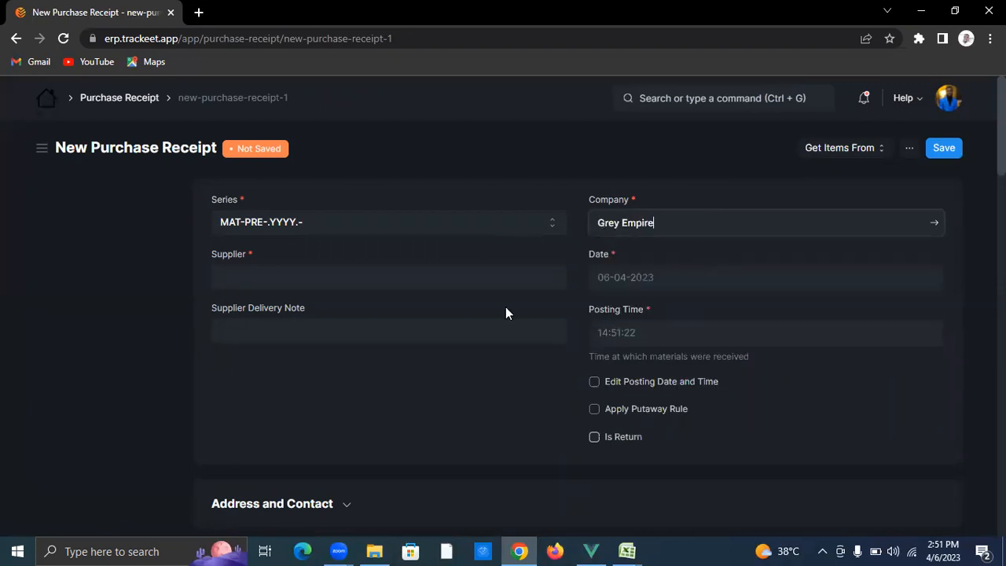
# Step: Select Foodco Service as the receipt's supplier
pyautogui.click(333, 278)
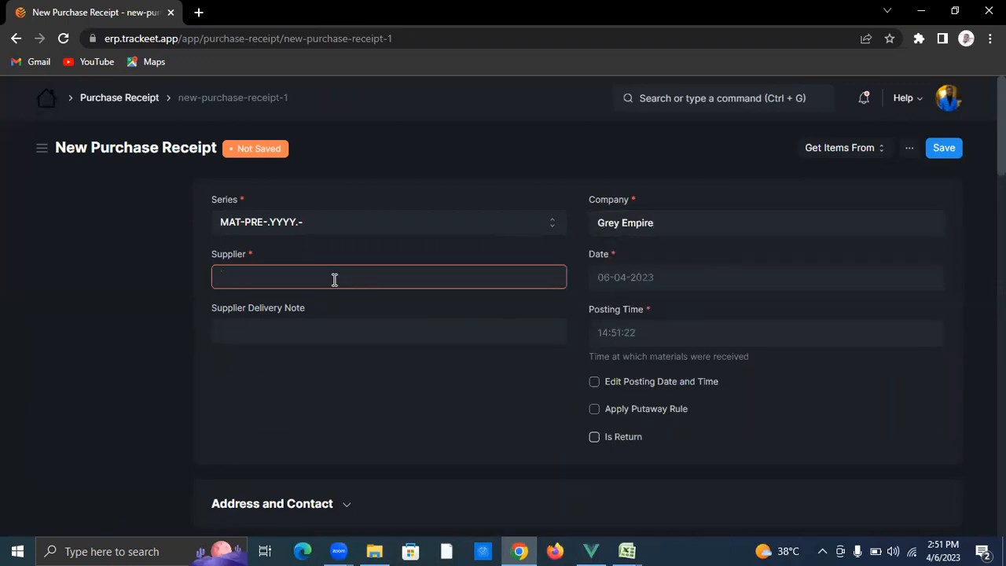
pyautogui.write('foodco')
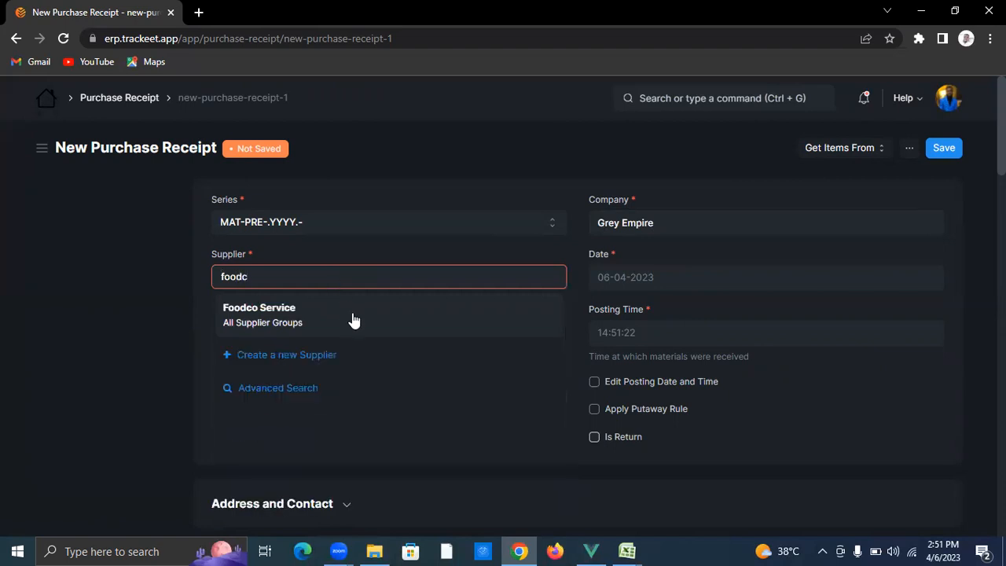
pyautogui.click(351, 312)
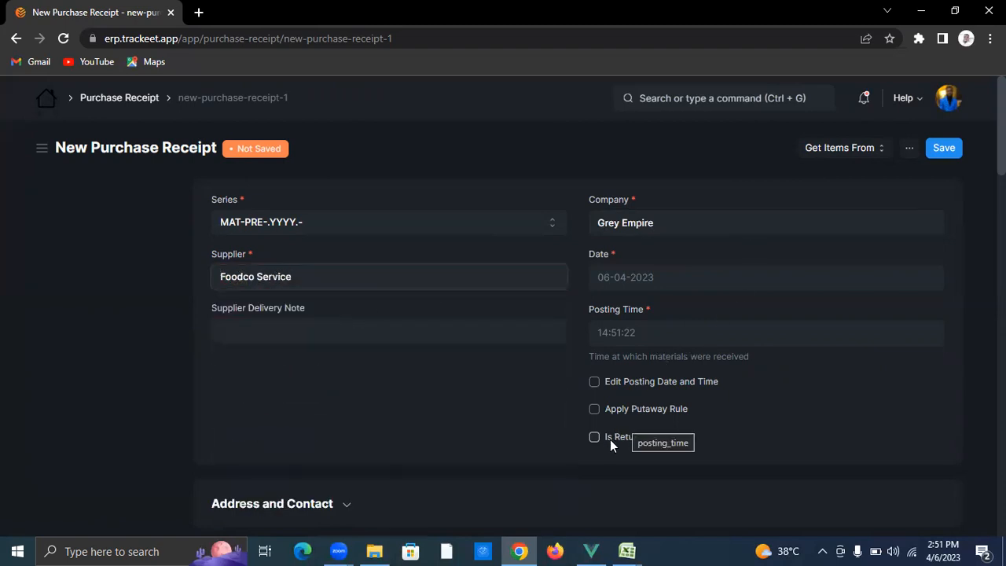
pyautogui.scroll(-1, 492, 391)
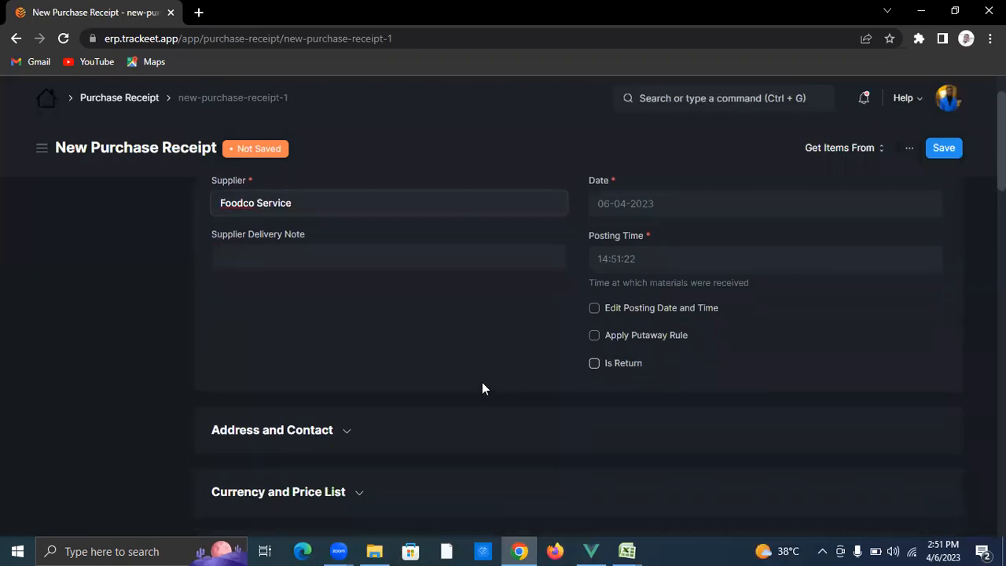
pyautogui.scroll(-3, 472, 380)
# Step: Set the accepted warehouse to Finished Goods - Grey empire
pyautogui.click(380, 353)
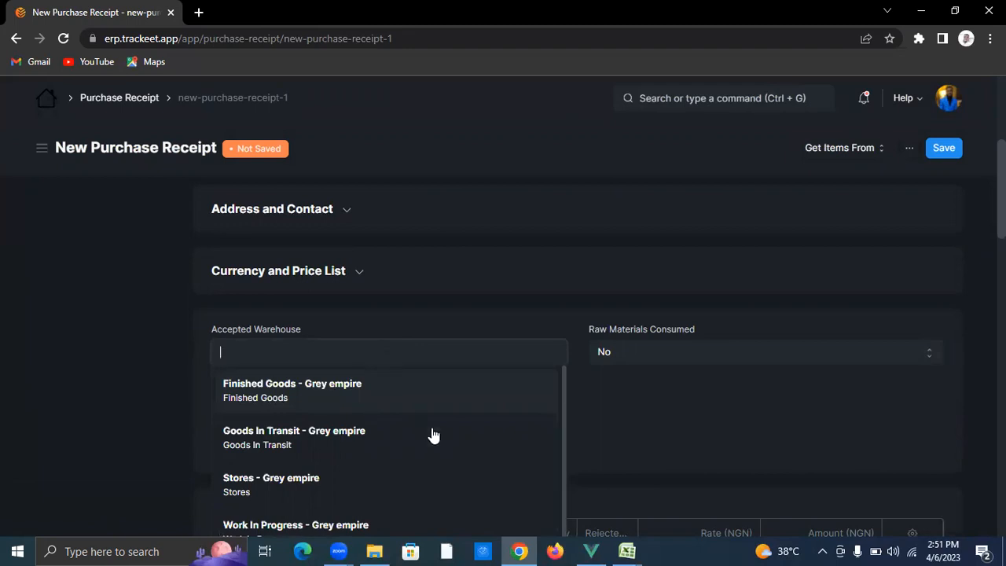
pyautogui.scroll(-1, 420, 428)
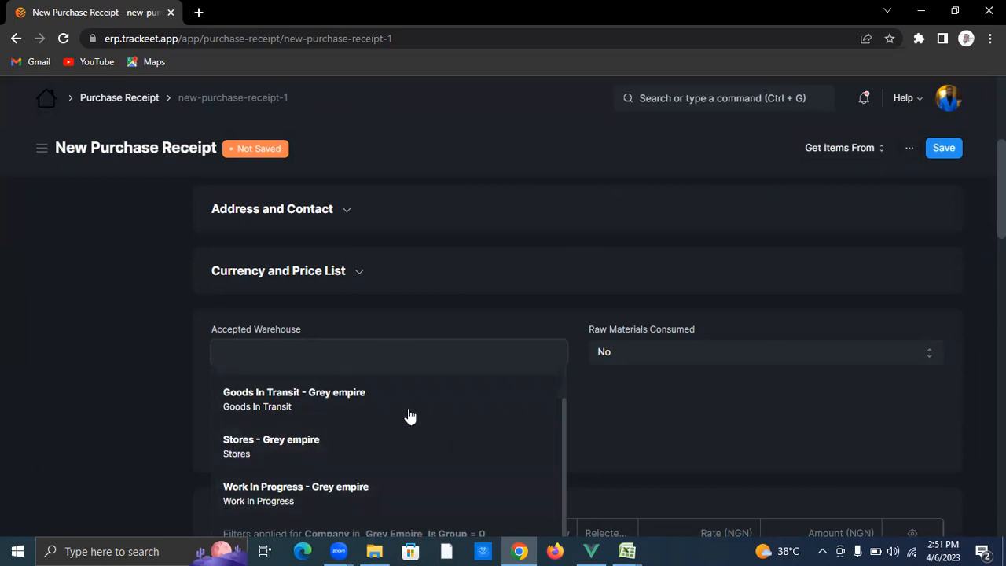
pyautogui.scroll(1, 388, 401)
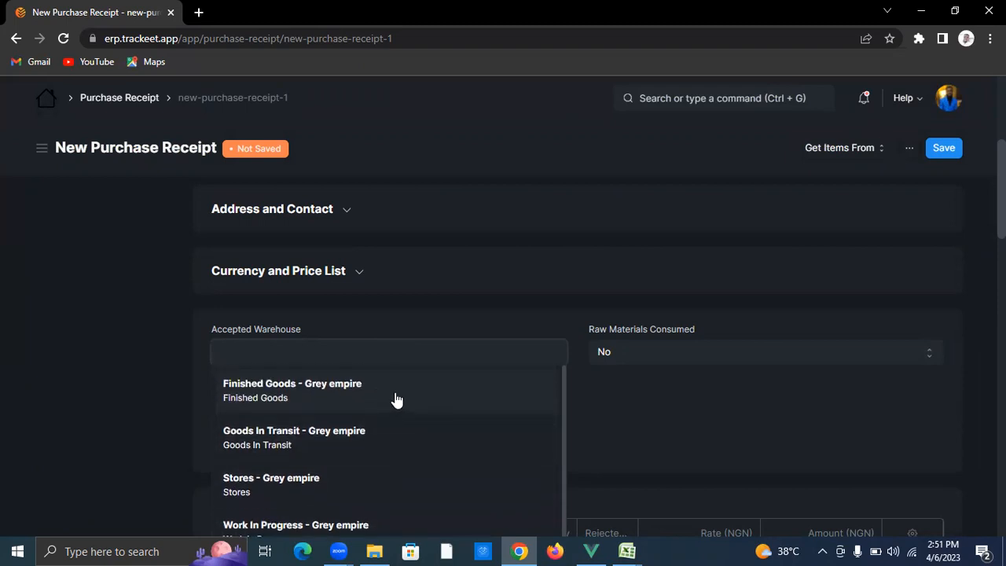
pyautogui.click(395, 400)
pyautogui.scroll(-2, 452, 393)
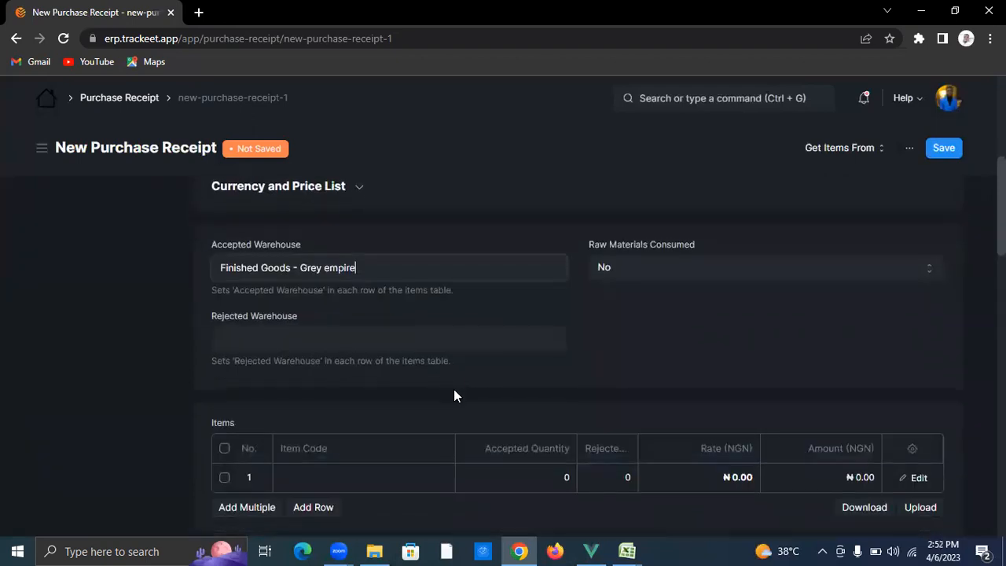
# Step: Add item STO-ITEM-2023-04143 Smoov to row 1: quantity 20 at rate 600
pyautogui.click(391, 414)
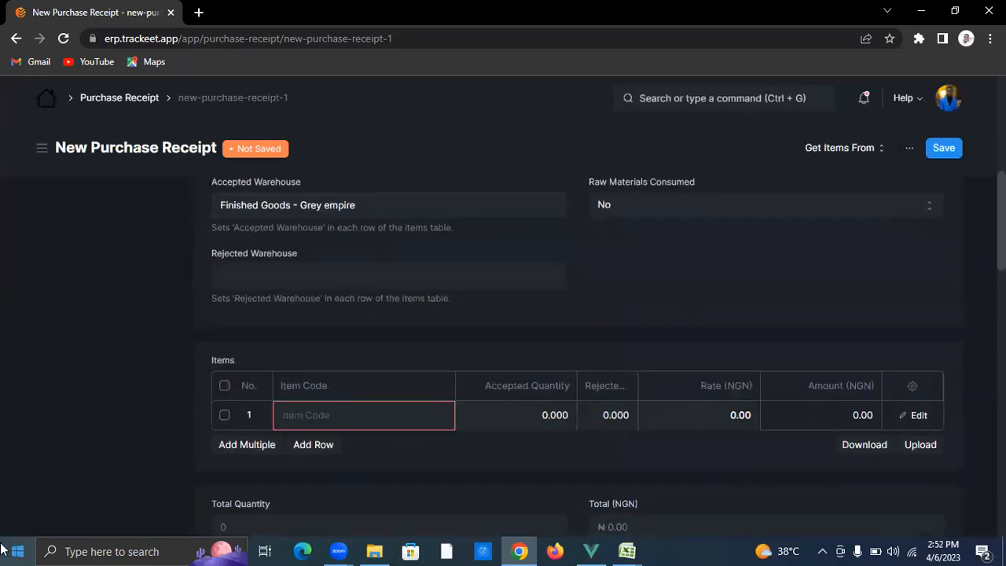
pyautogui.write('smoov')
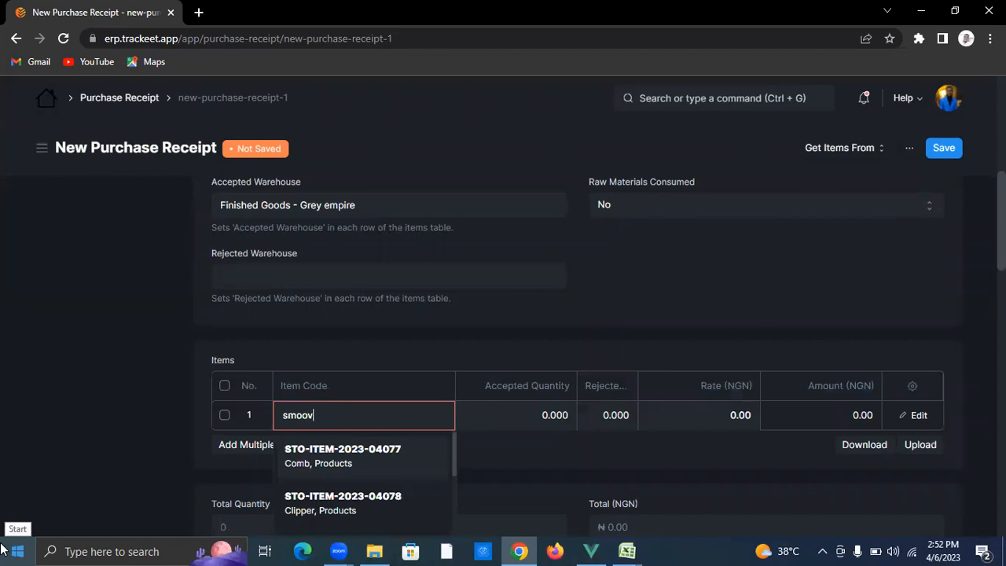
pyautogui.click(362, 465)
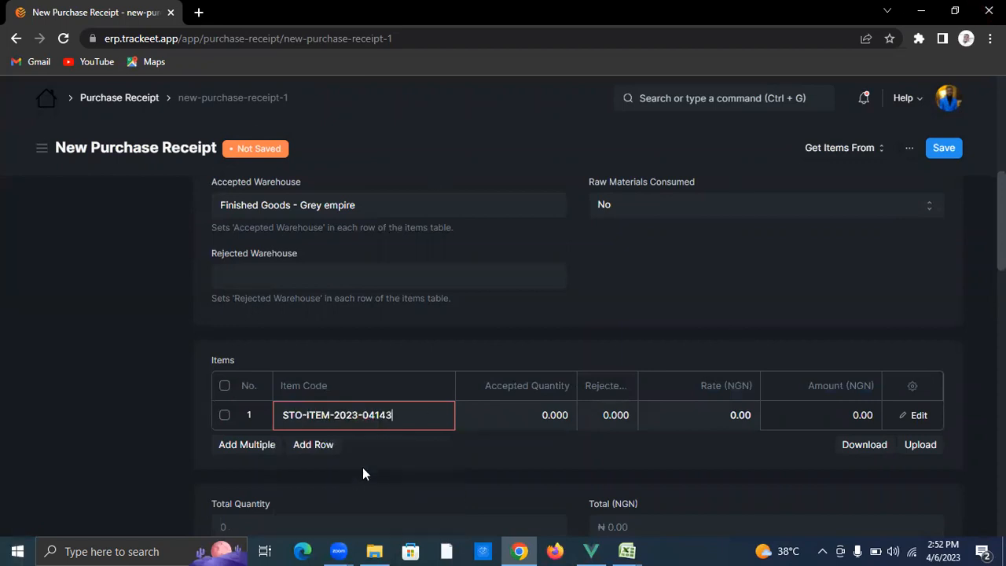
pyautogui.click(500, 405)
pyautogui.write('20')
pyautogui.click(519, 456)
pyautogui.click(710, 420)
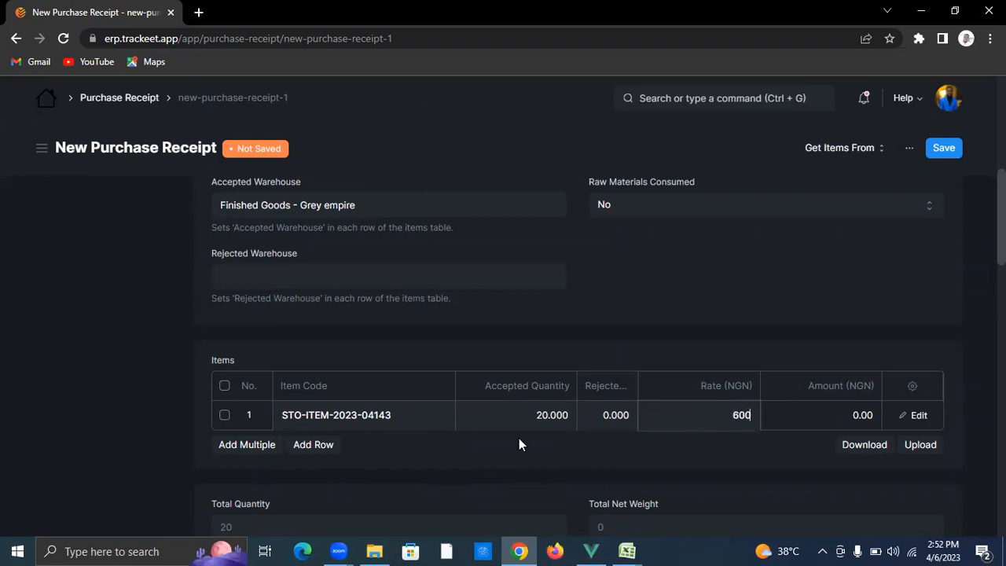
pyautogui.write('600')
pyautogui.click(313, 445)
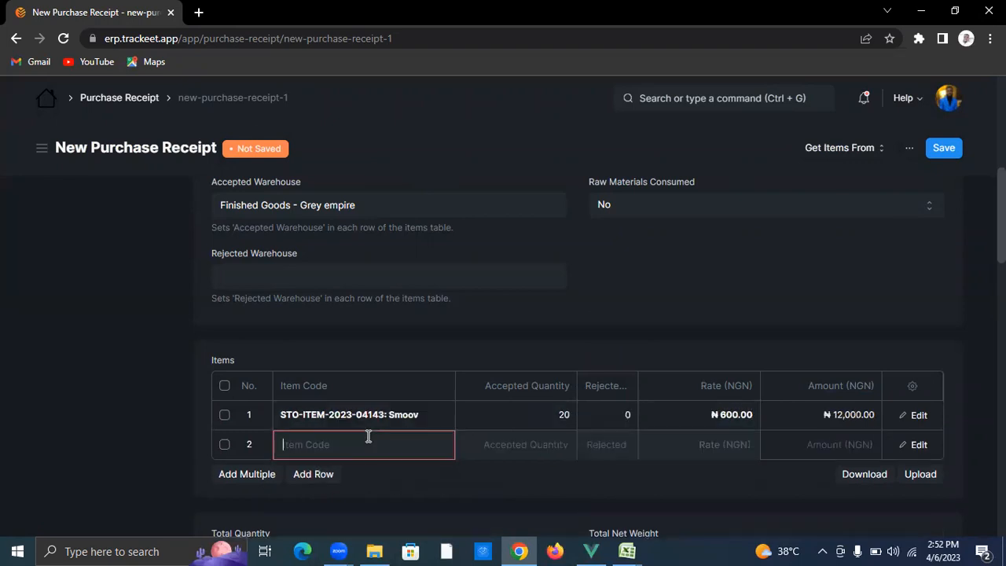
# Step: Fill row 2 with Mirinda (STO-ITEM-2023-04142): quantity 20 at rate 1000
pyautogui.write('mirinda')
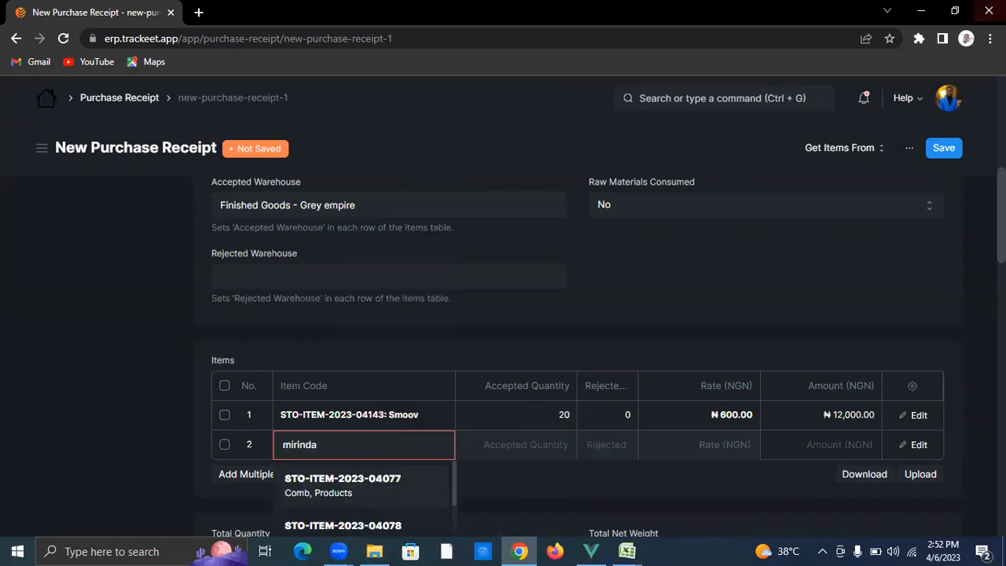
pyautogui.click(362, 486)
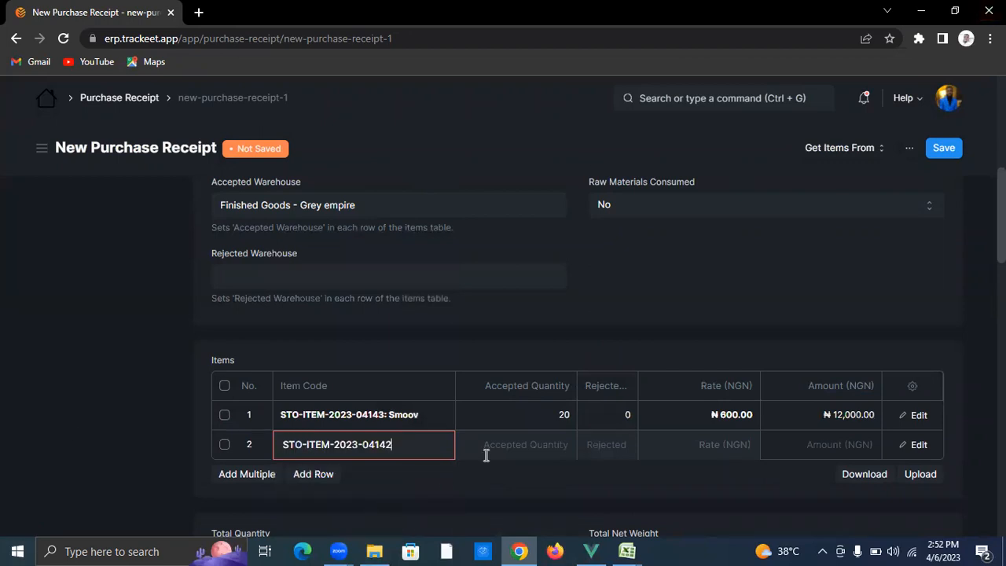
pyautogui.click(488, 452)
pyautogui.write('20')
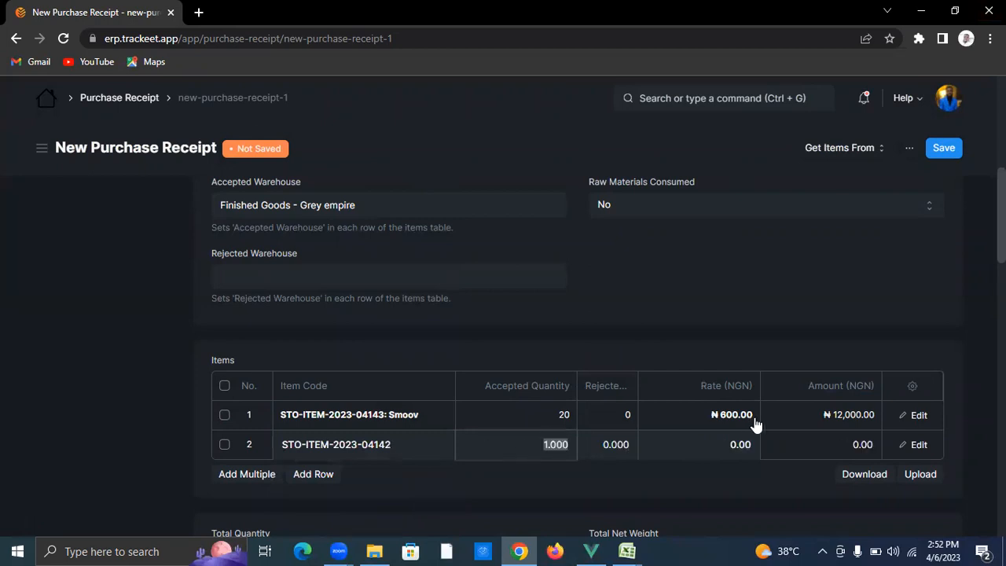
pyautogui.click(730, 450)
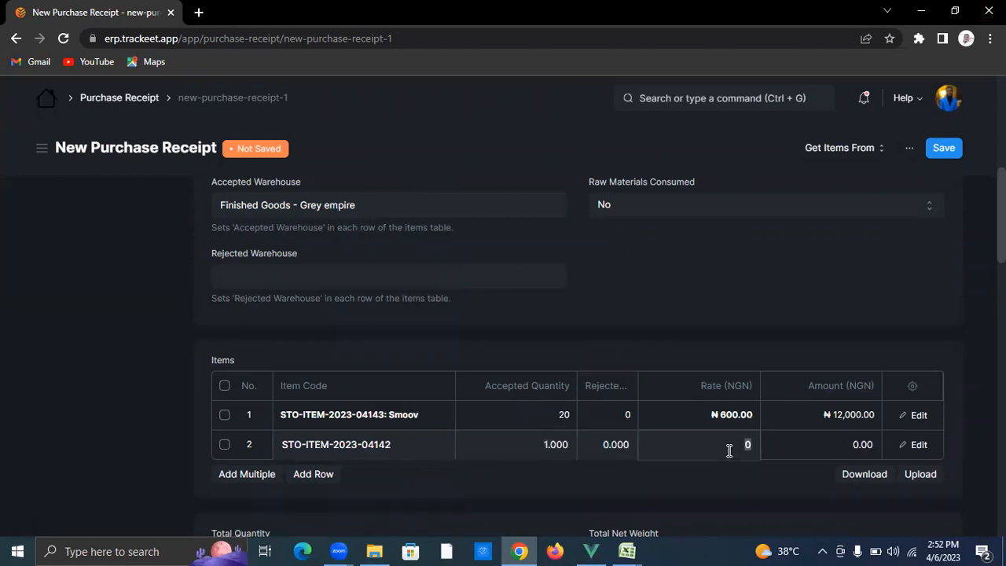
pyautogui.write('1000')
pyautogui.scroll(-2, 409, 419)
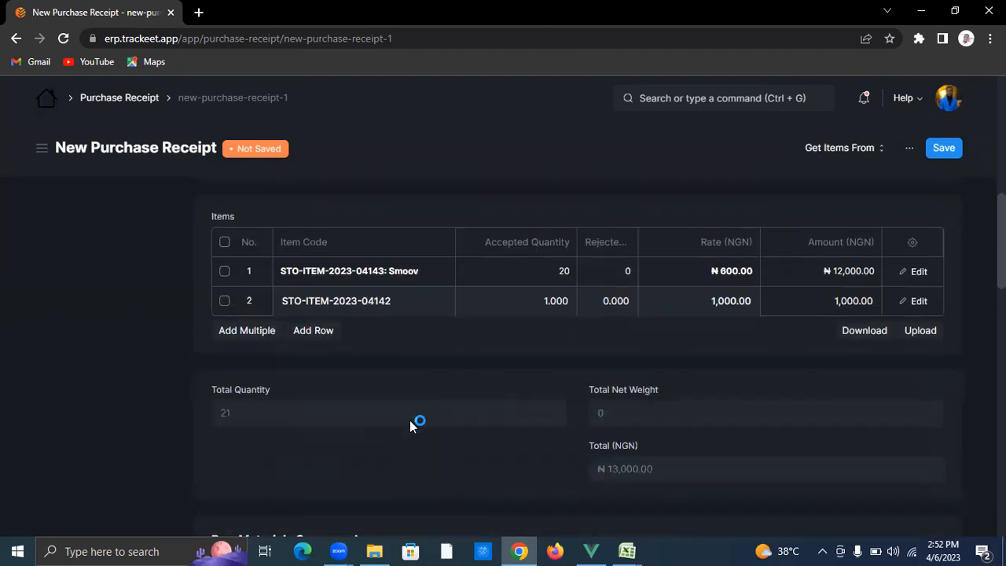
pyautogui.click(514, 297)
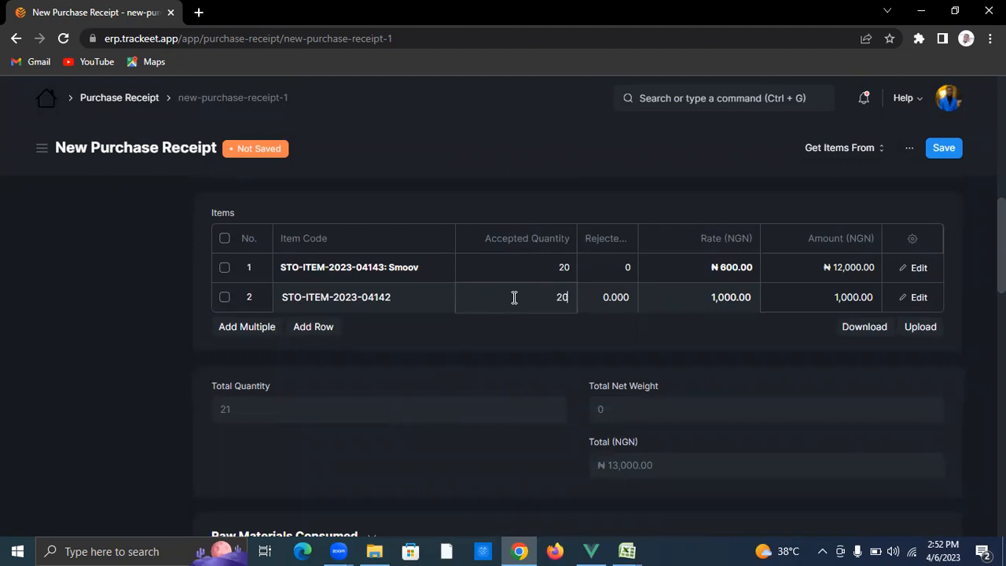
pyautogui.write('20')
pyautogui.click(501, 354)
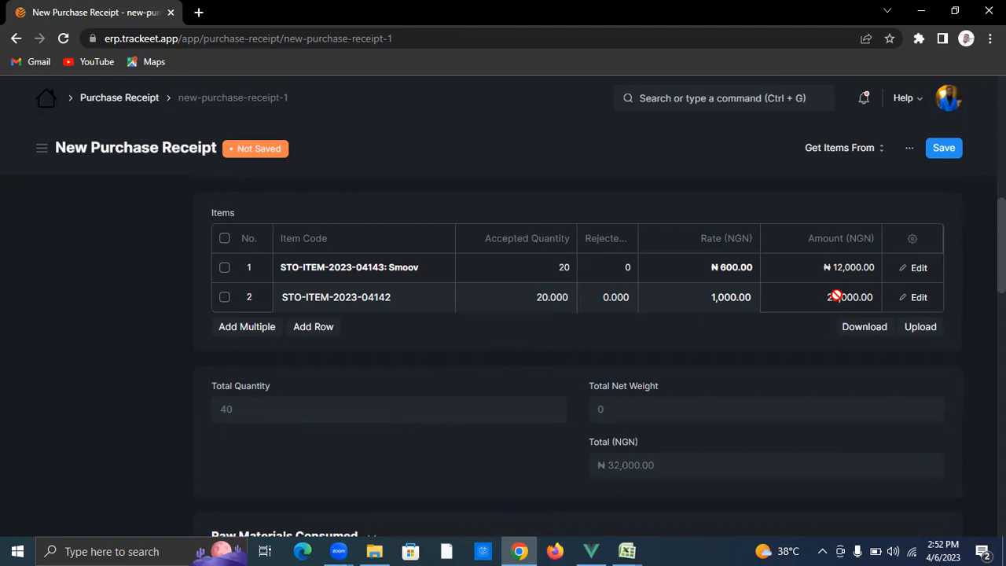
# Step: Add row 3 with SpringRoll (STO-ITEM-2023-04141): quantity 20 at rate 500
pyautogui.click(317, 330)
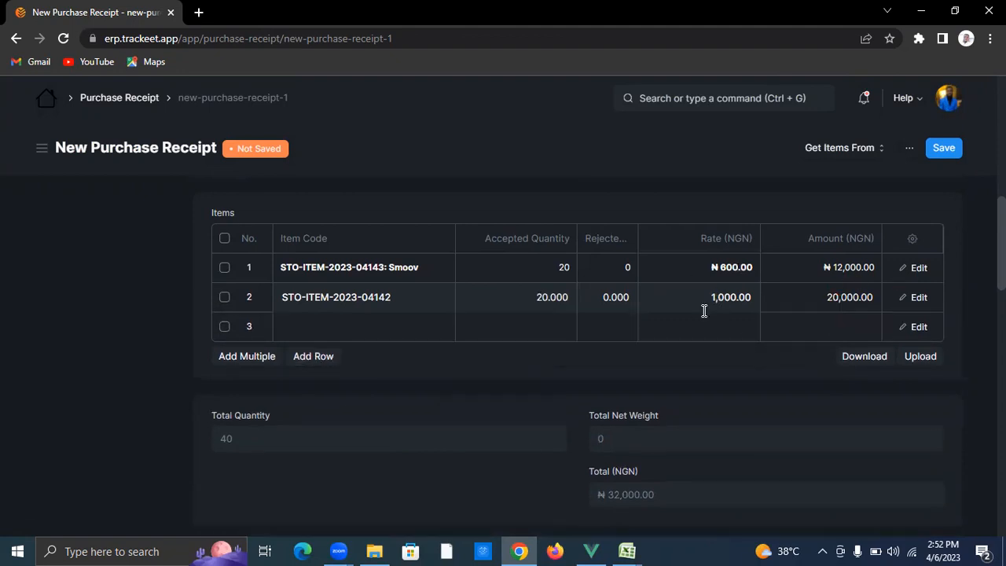
pyautogui.click(407, 329)
pyautogui.write('spring')
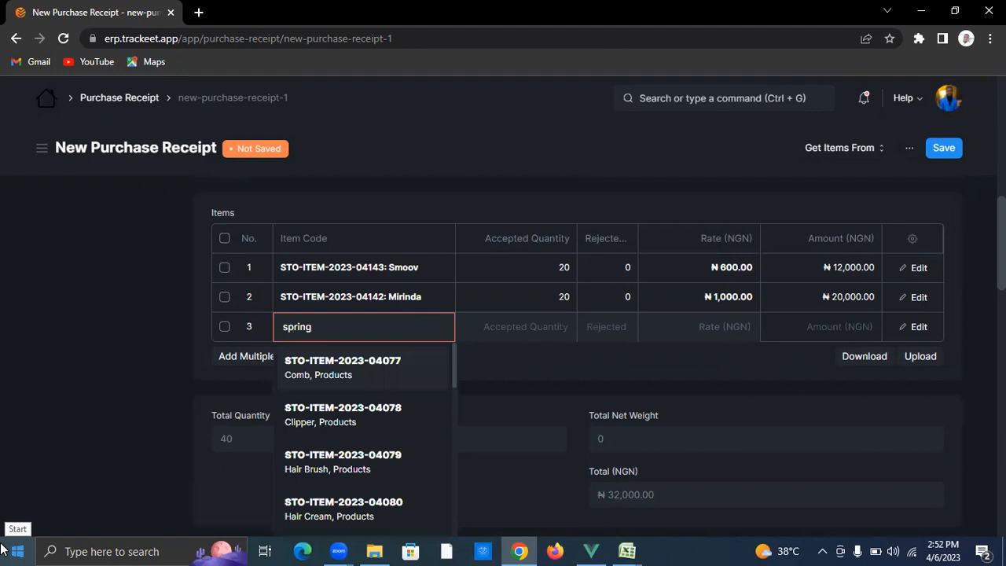
pyautogui.click(405, 378)
pyautogui.click(523, 331)
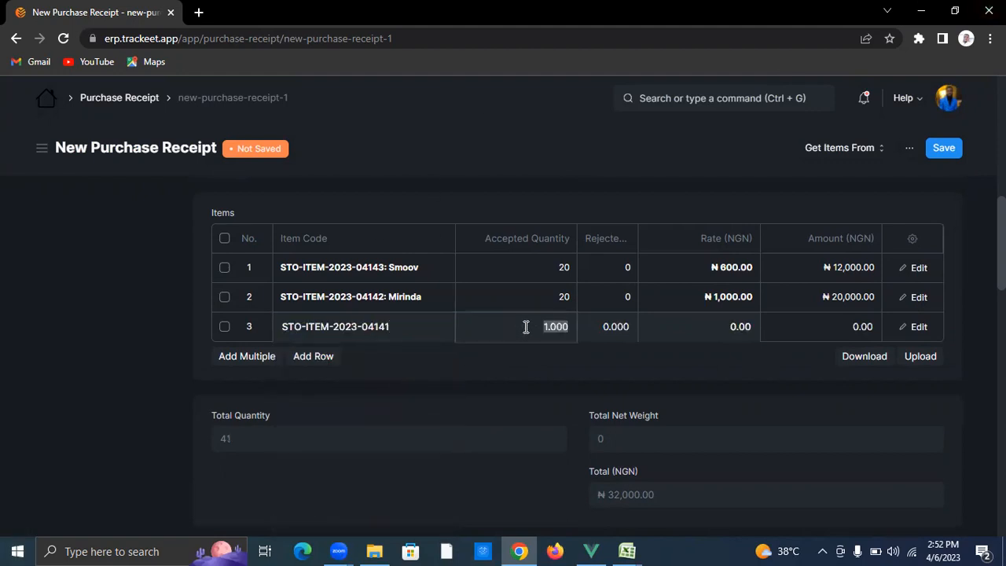
pyautogui.write('20')
pyautogui.click(634, 347)
pyautogui.click(706, 335)
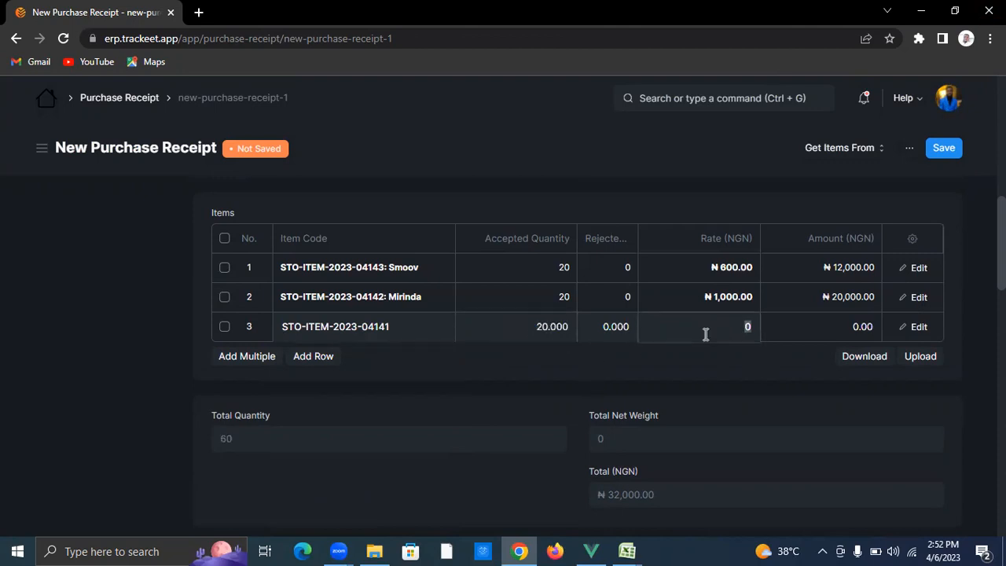
pyautogui.write('500')
pyautogui.click(678, 370)
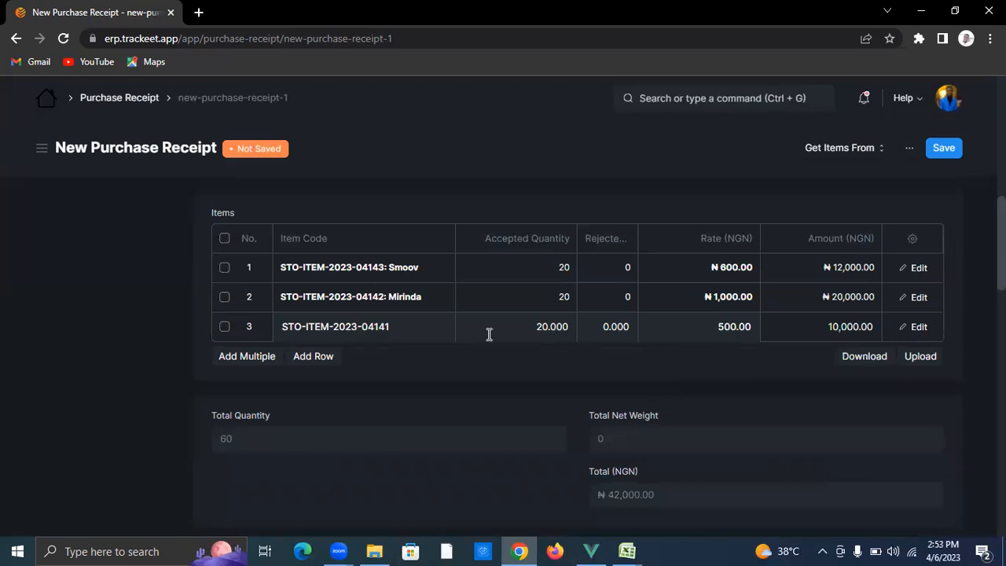
# Step: Save and submit receipt MAT-PRE-2023-00166, confirming submission, then bring up the Create menu
pyautogui.click(944, 148)
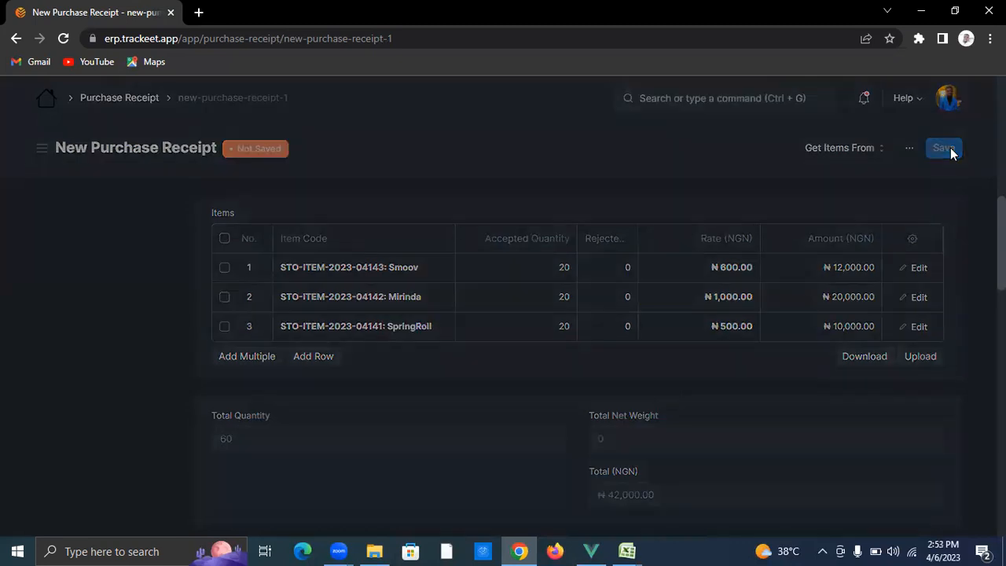
pyautogui.click(949, 151)
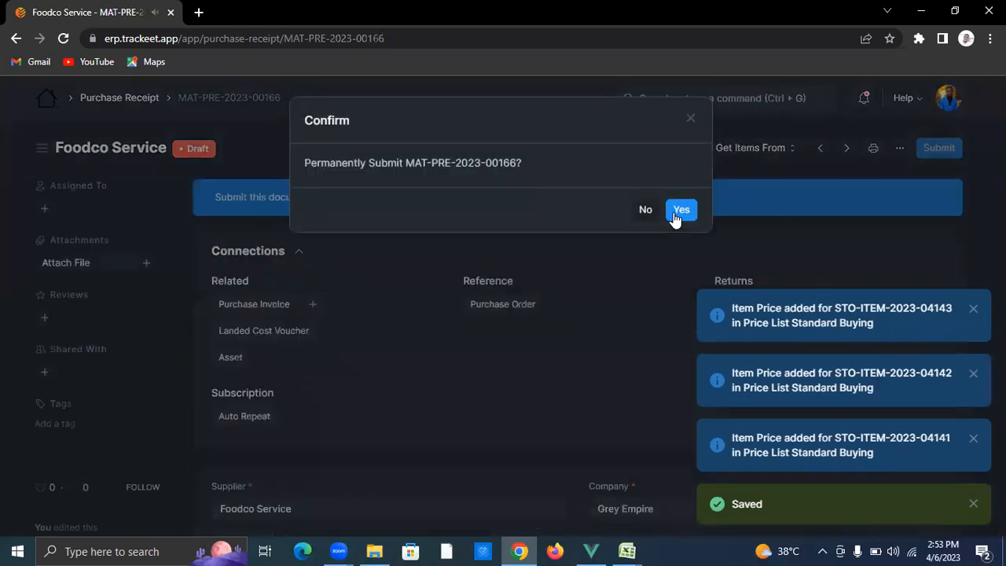
pyautogui.click(681, 210)
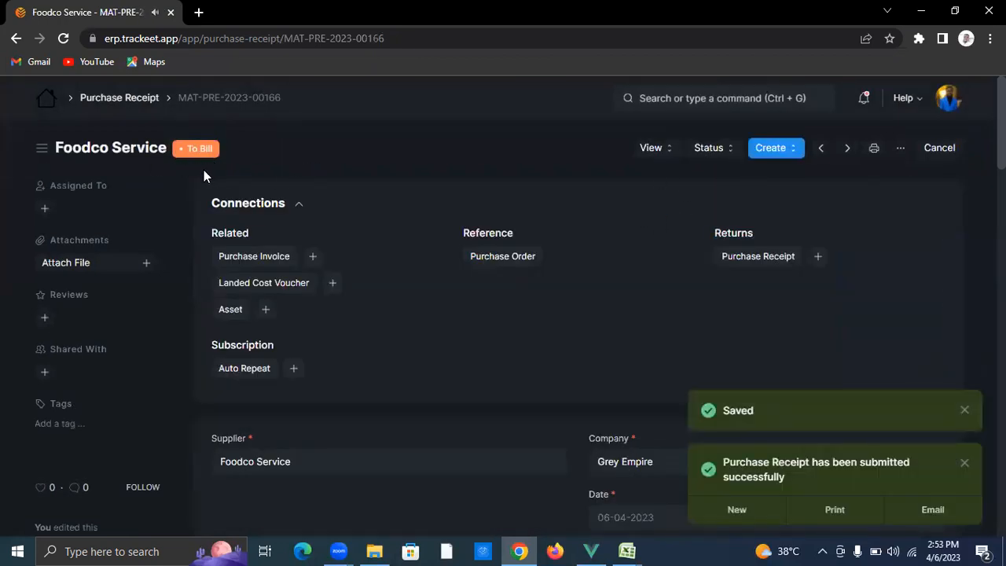
pyautogui.click(779, 149)
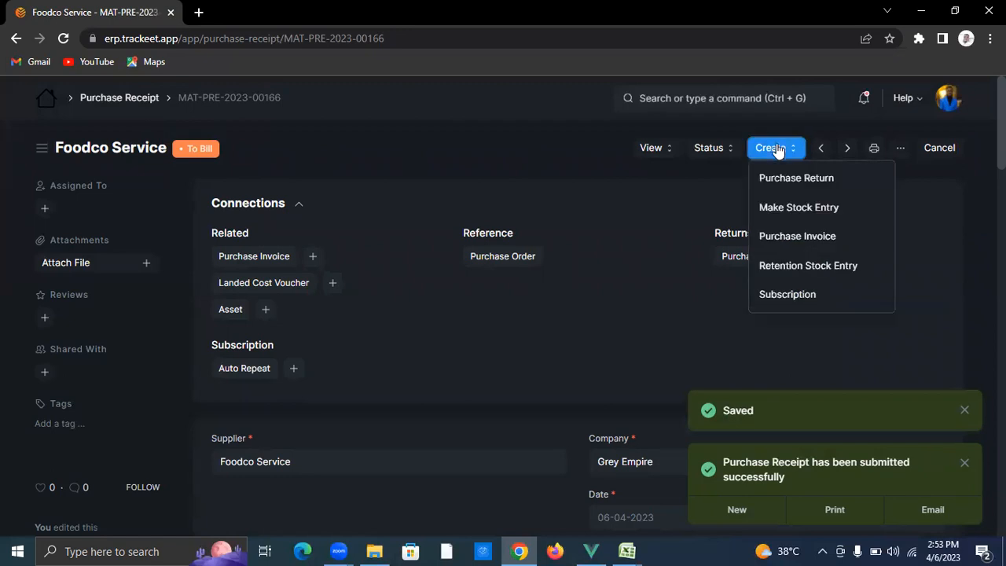
# Step: Create a purchase invoice from the Foodco Service receipt and mark it as paid
pyautogui.click(822, 247)
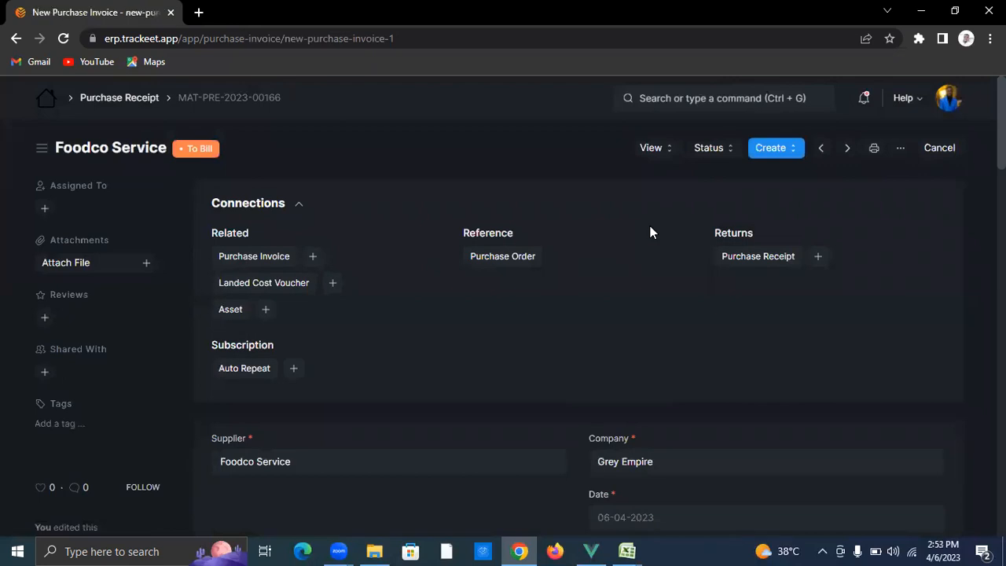
pyautogui.scroll(-2, 636, 261)
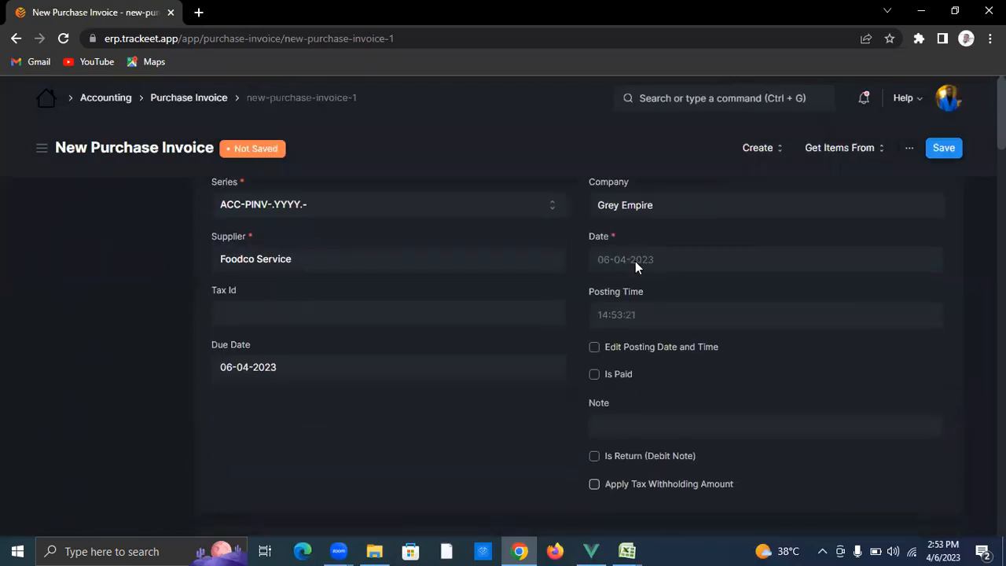
pyautogui.scroll(1, 597, 247)
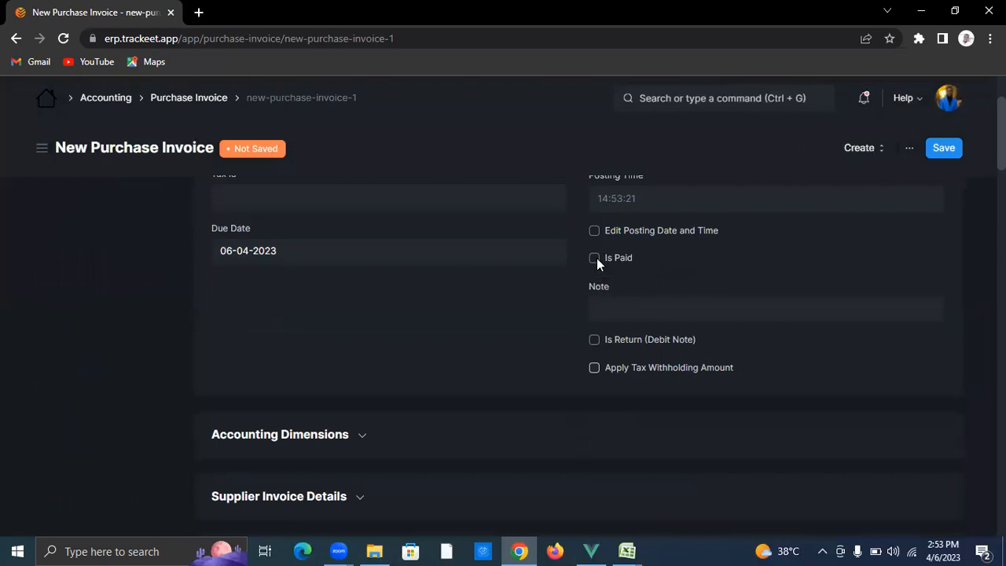
pyautogui.click(596, 258)
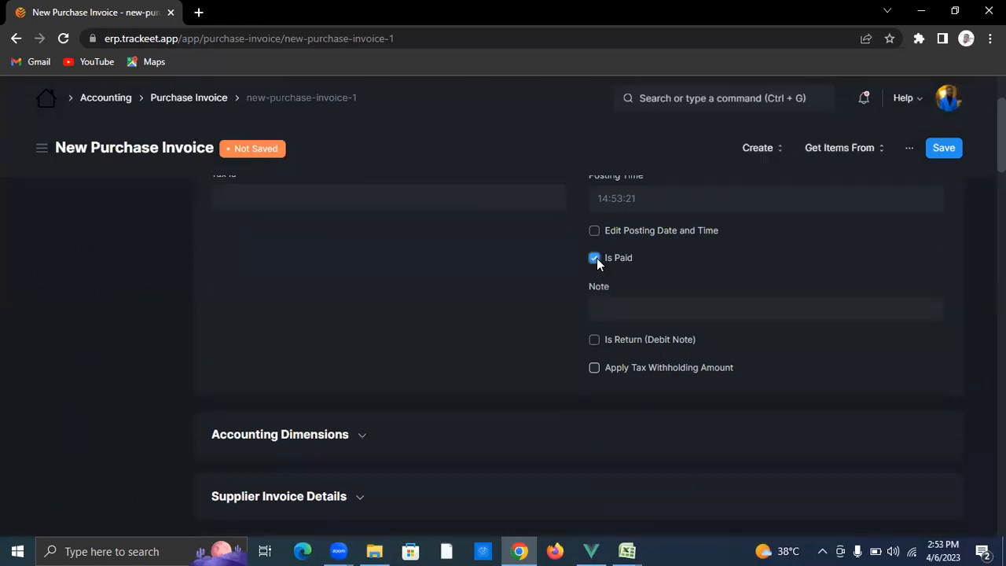
# Step: Set the invoice's mode of payment to Cash
pyautogui.scroll(-5, 527, 288)
pyautogui.scroll(-5, 474, 294)
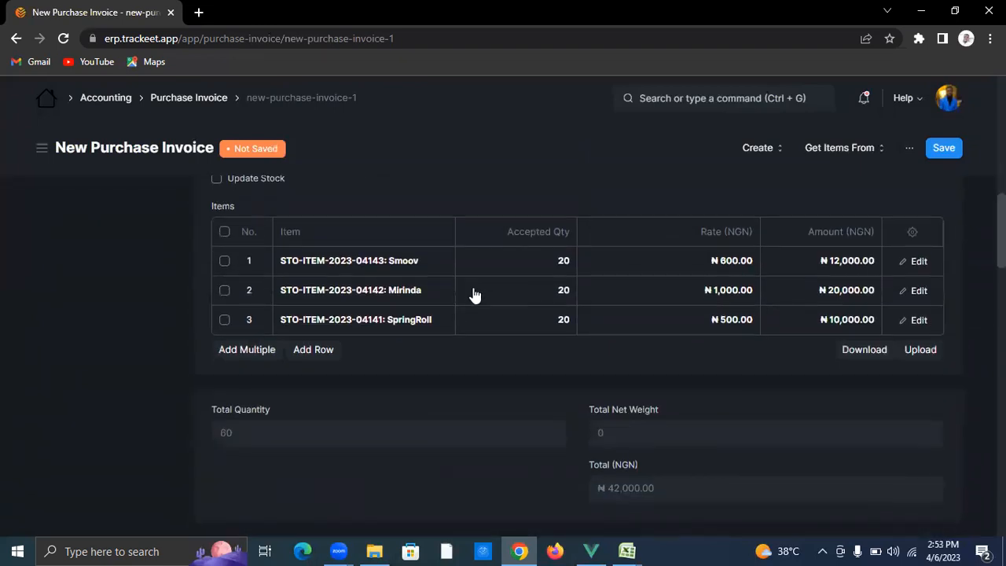
pyautogui.scroll(4, 474, 294)
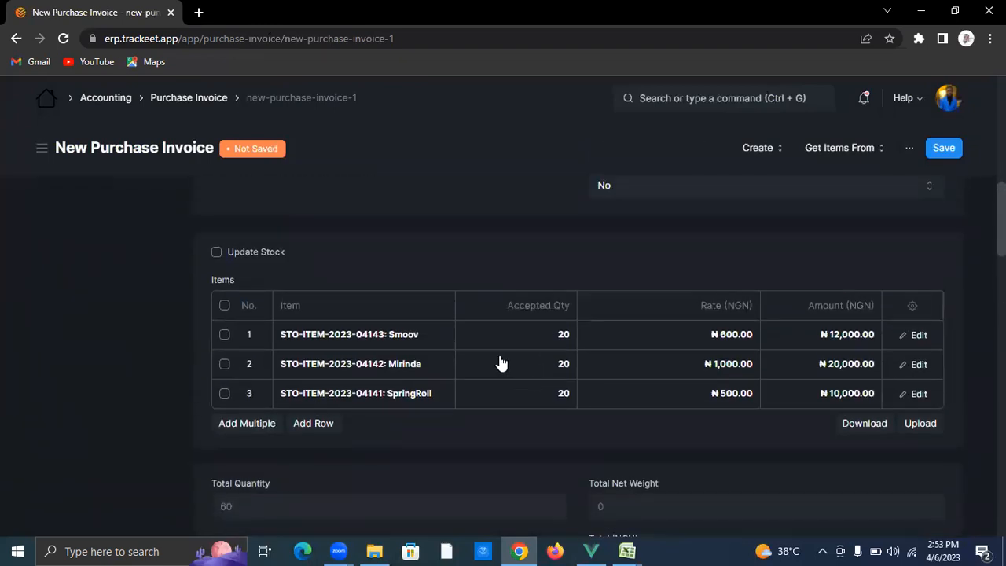
pyautogui.scroll(-4, 506, 383)
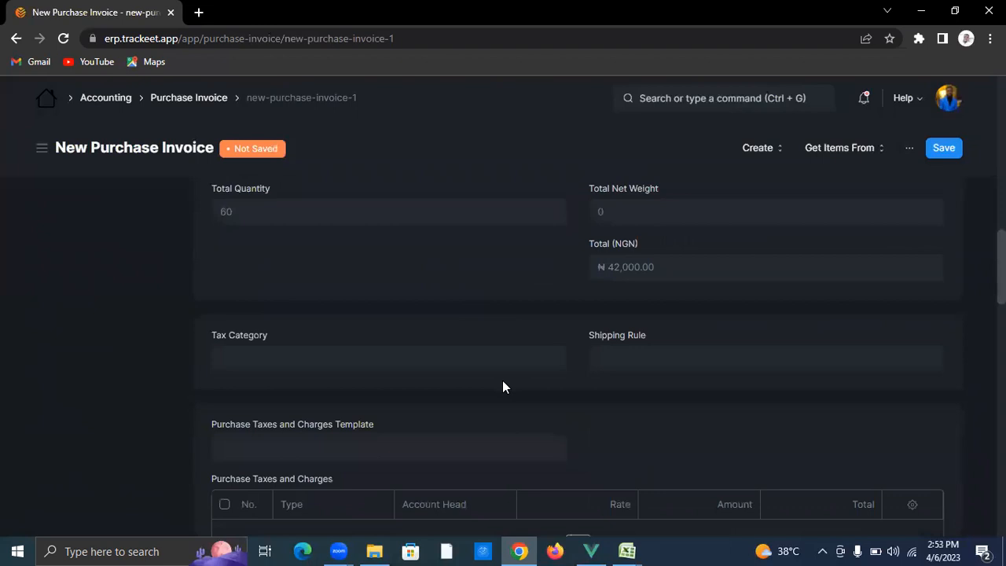
pyautogui.scroll(-9, 382, 368)
pyautogui.scroll(-5, 378, 368)
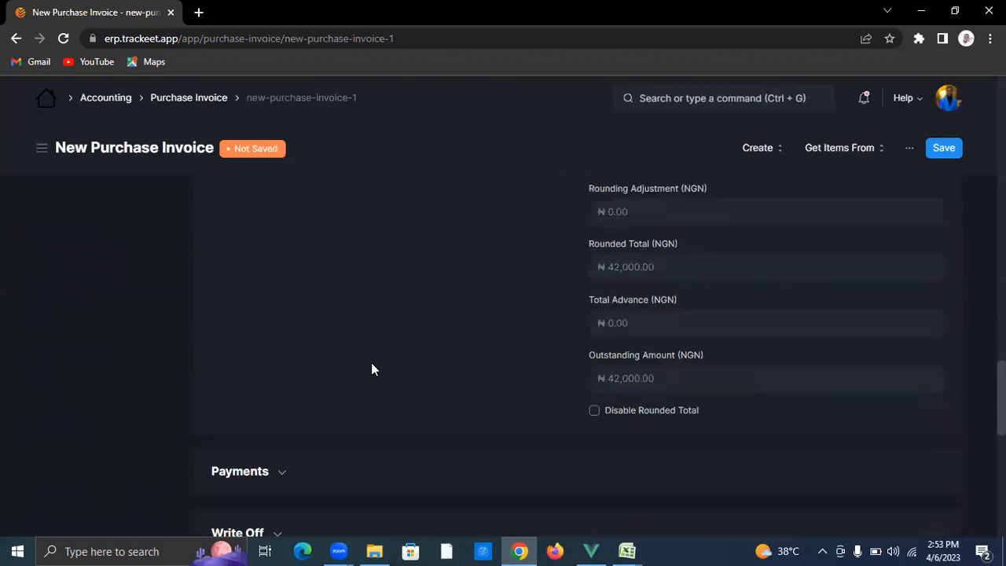
pyautogui.click(241, 242)
pyautogui.click(291, 305)
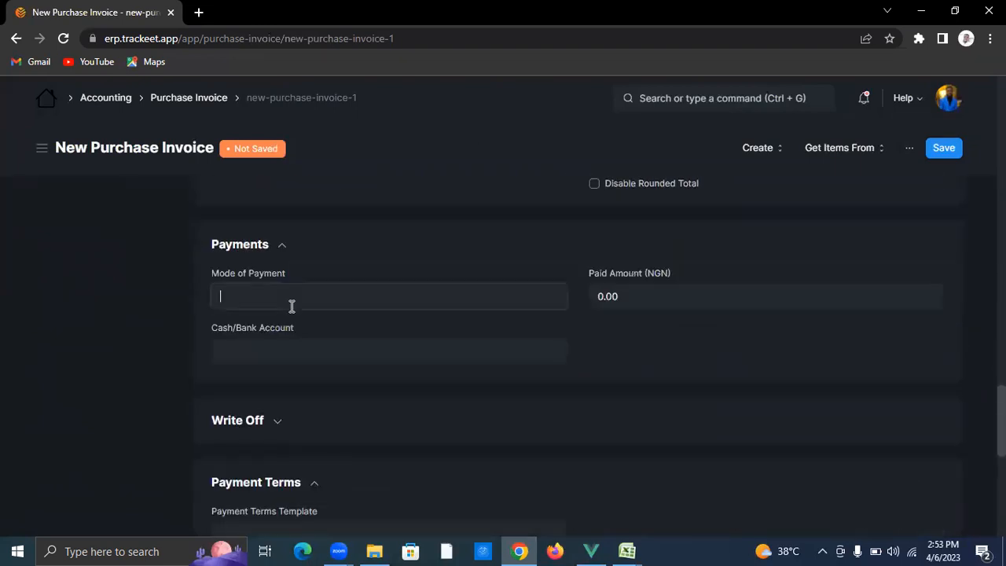
pyautogui.write('cash')
pyautogui.click(299, 325)
# Step: Enter 42,000 as the paid amount, correcting the mistyped 420000
pyautogui.click(691, 300)
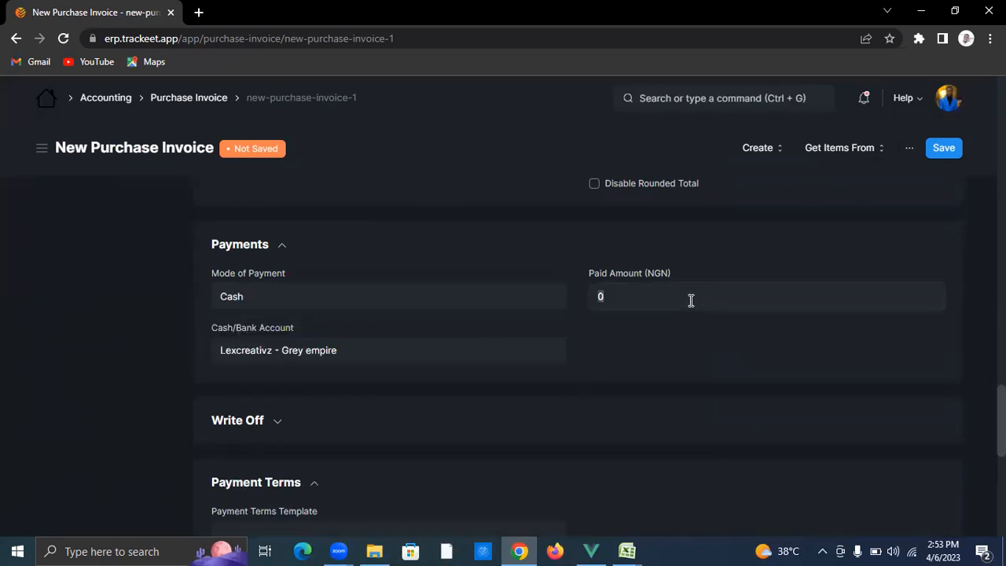
pyautogui.write('420000')
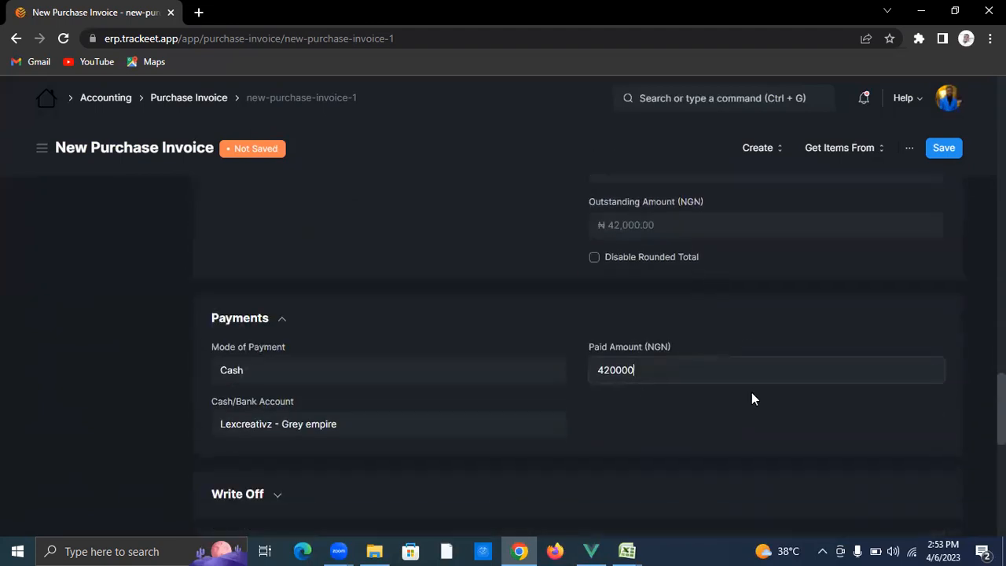
pyautogui.click(752, 394)
pyautogui.click(720, 381)
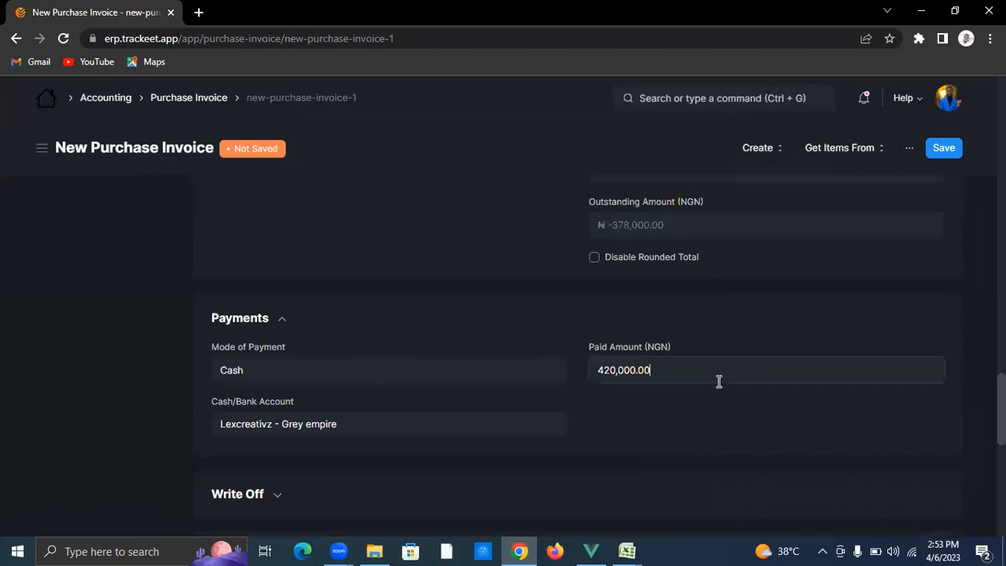
pyautogui.write('42000')
pyautogui.click(715, 399)
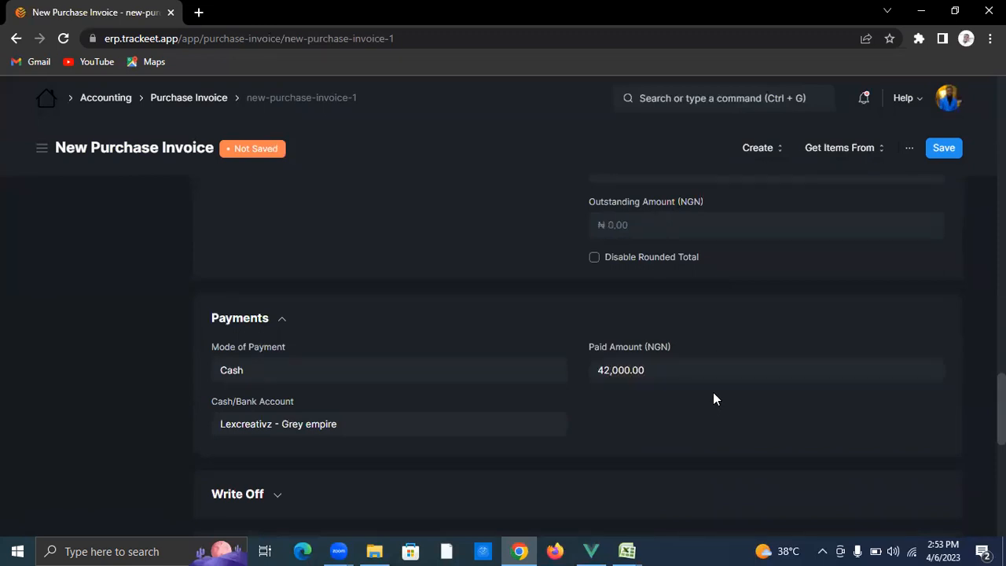
# Step: Save and submit the Foodco Service purchase invoice
pyautogui.click(946, 146)
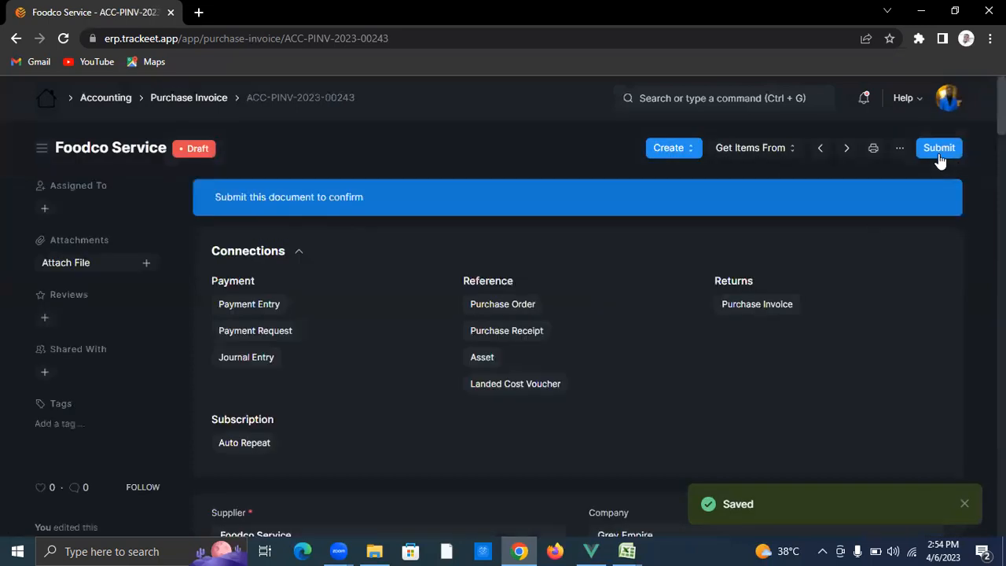
pyautogui.click(939, 153)
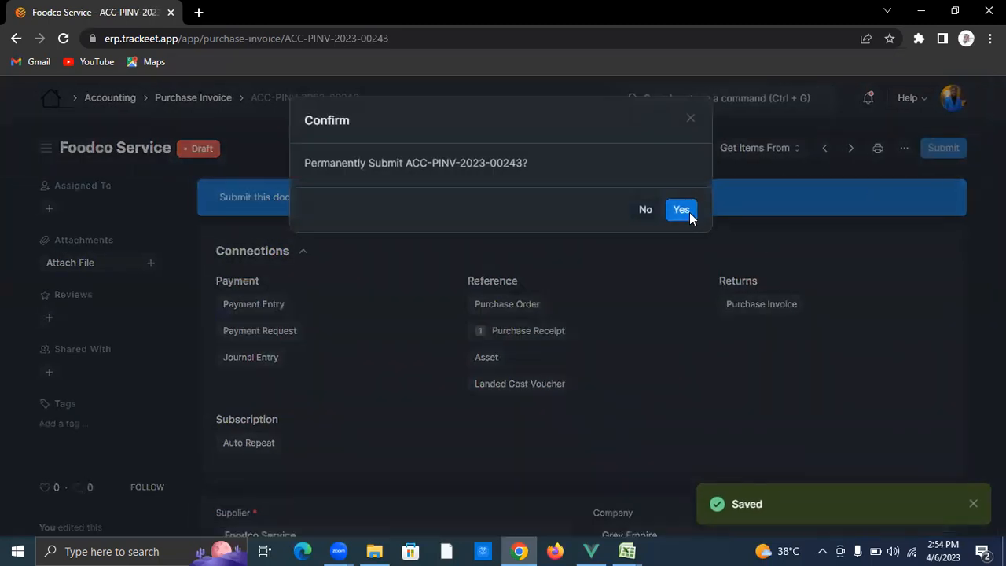
pyautogui.click(681, 210)
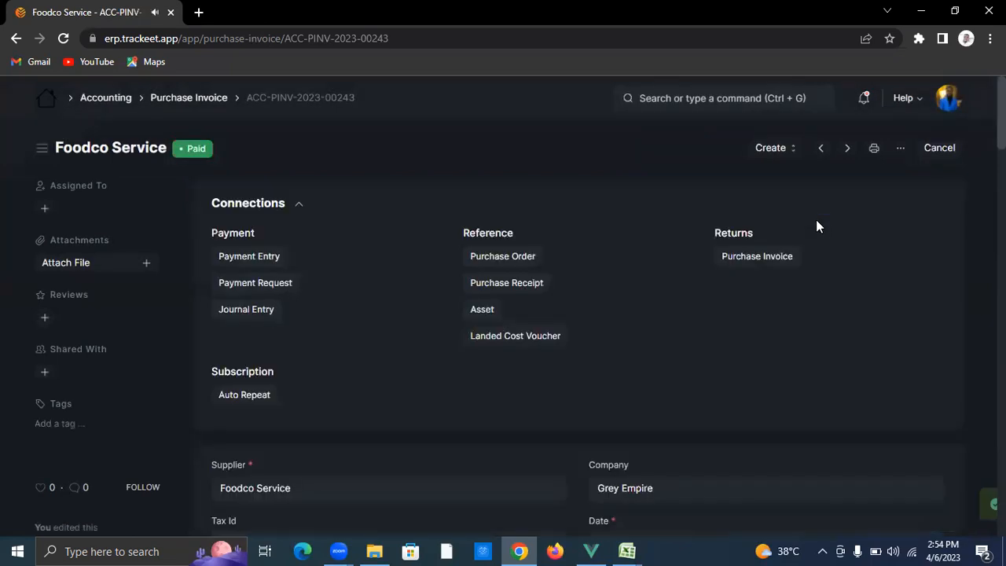
# Step: Go to the Purchase Receipt list and start a new purchase receipt
pyautogui.click(679, 101)
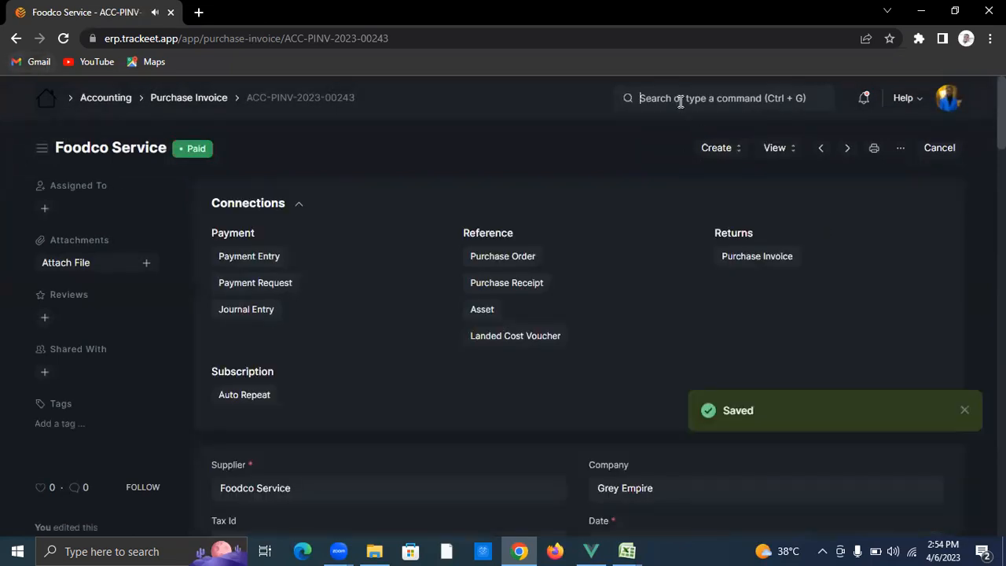
pyautogui.write('pur')
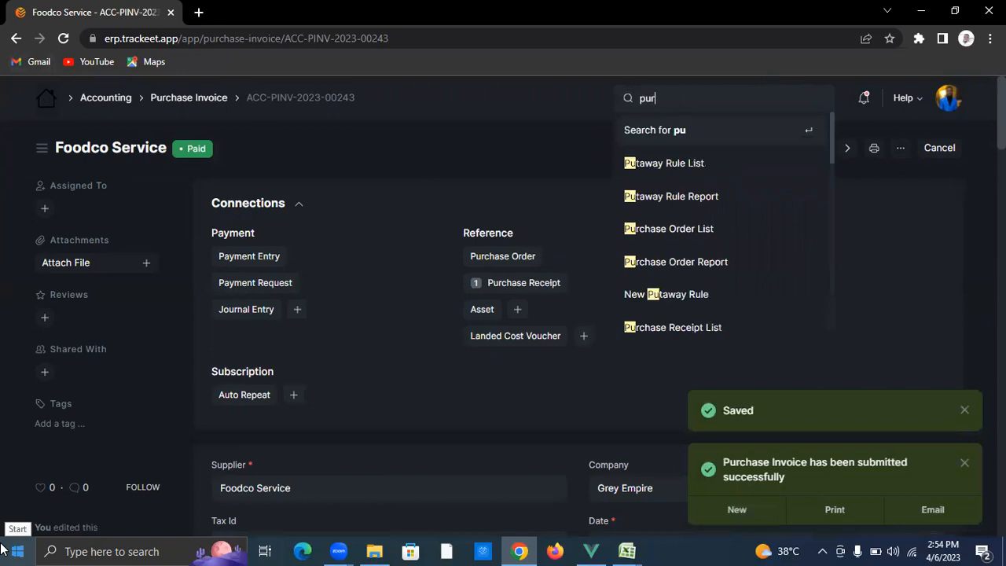
pyautogui.write('chase')
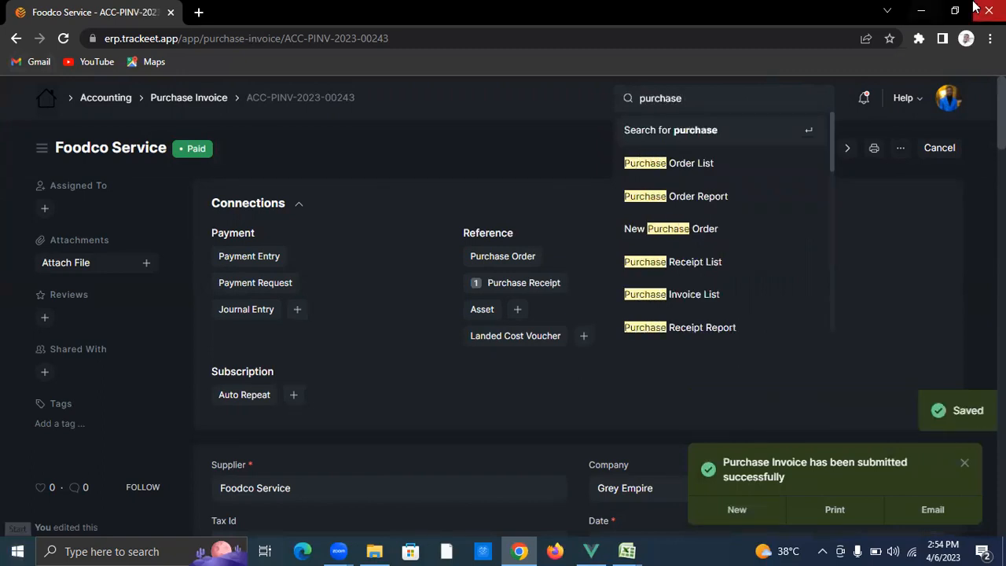
pyautogui.click(692, 262)
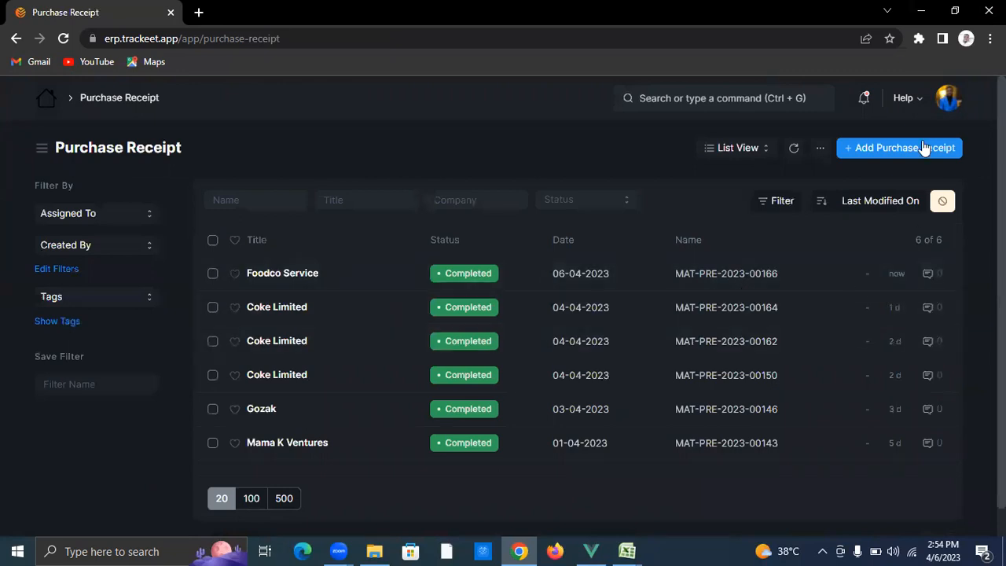
pyautogui.click(924, 149)
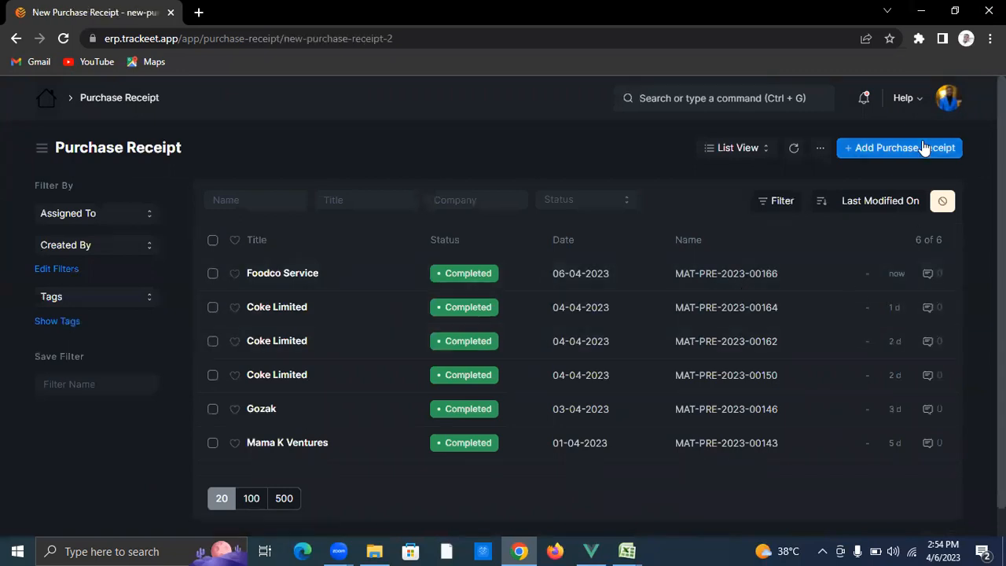
# Step: Set the receipt's company to Nod Store and supplier to Amaka foods
pyautogui.click(717, 223)
pyautogui.press('BackSpace')
pyautogui.press('BackSpace')
pyautogui.press('BackSpace')
pyautogui.press('BackSpace')
pyautogui.press('BackSpace')
pyautogui.press('BackSpace')
pyautogui.press('BackSpace')
pyautogui.press('BackSpace')
pyautogui.press('BackSpace')
pyautogui.press('BackSpace')
pyautogui.press('BackSpace')
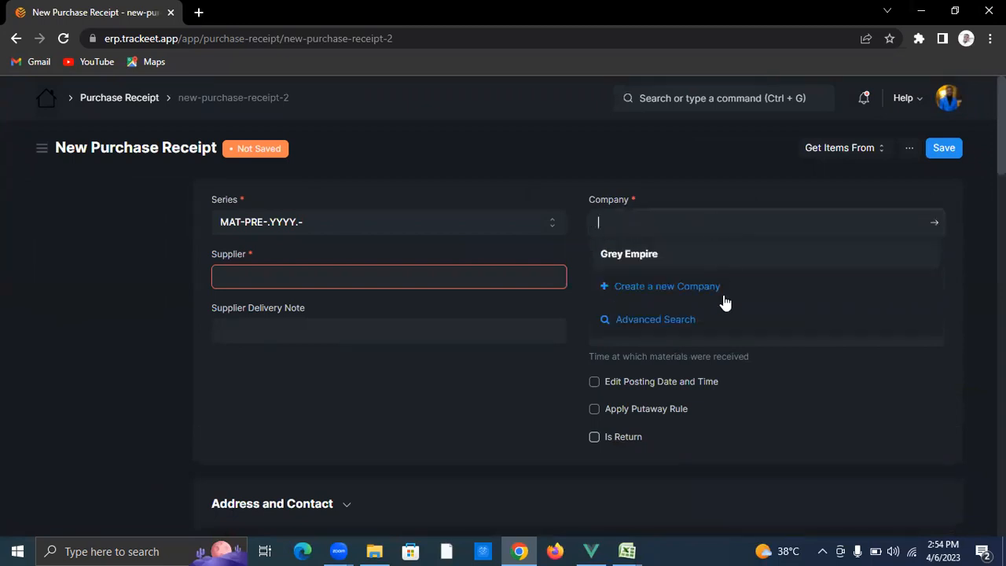
pyautogui.write('nod st')
pyautogui.click(722, 256)
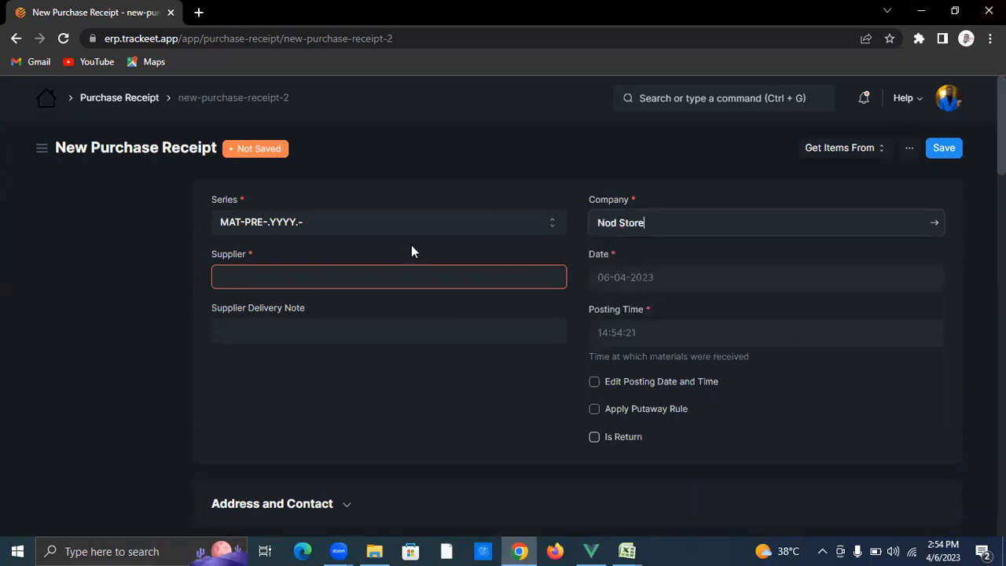
pyautogui.click(411, 284)
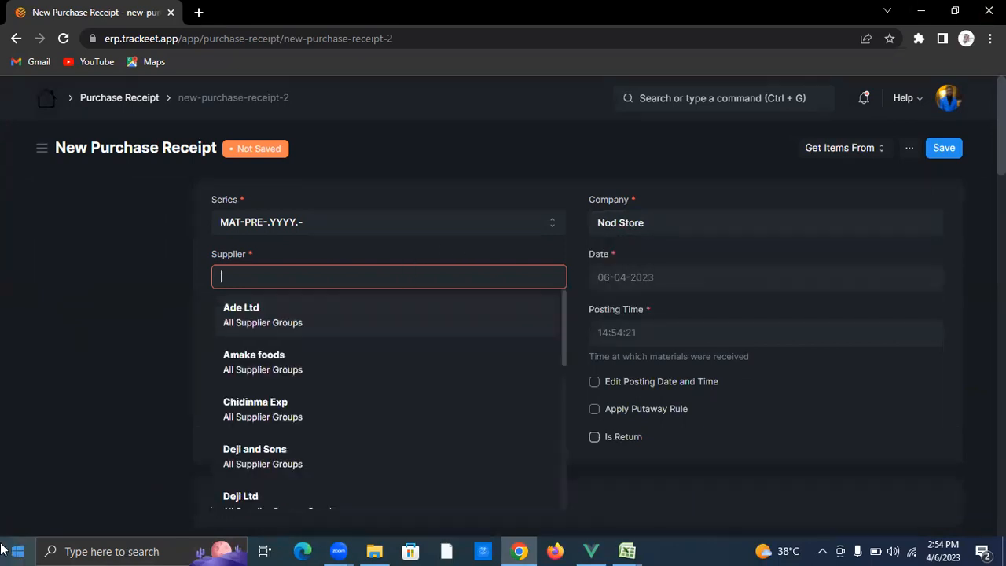
pyautogui.write('amaka')
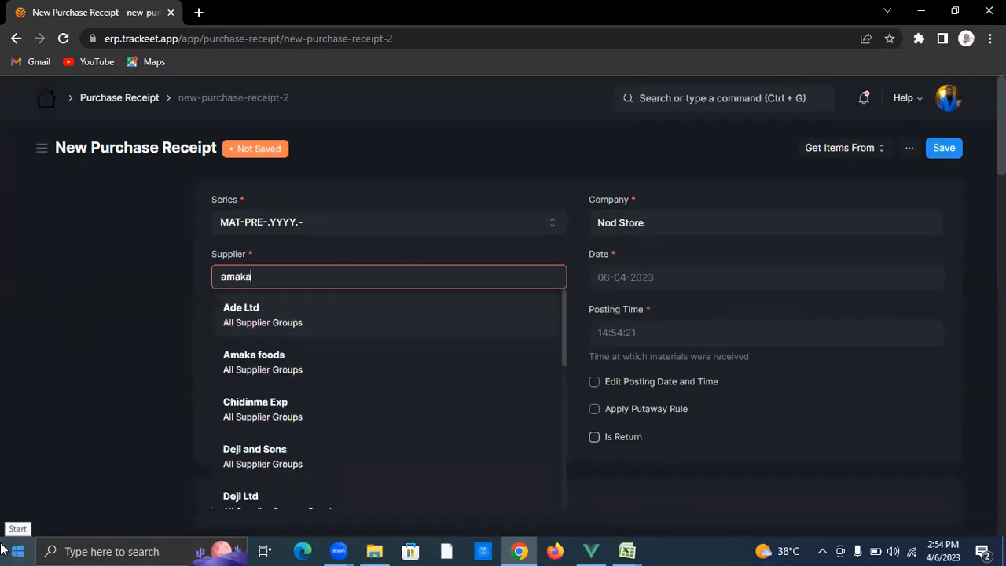
pyautogui.click(325, 323)
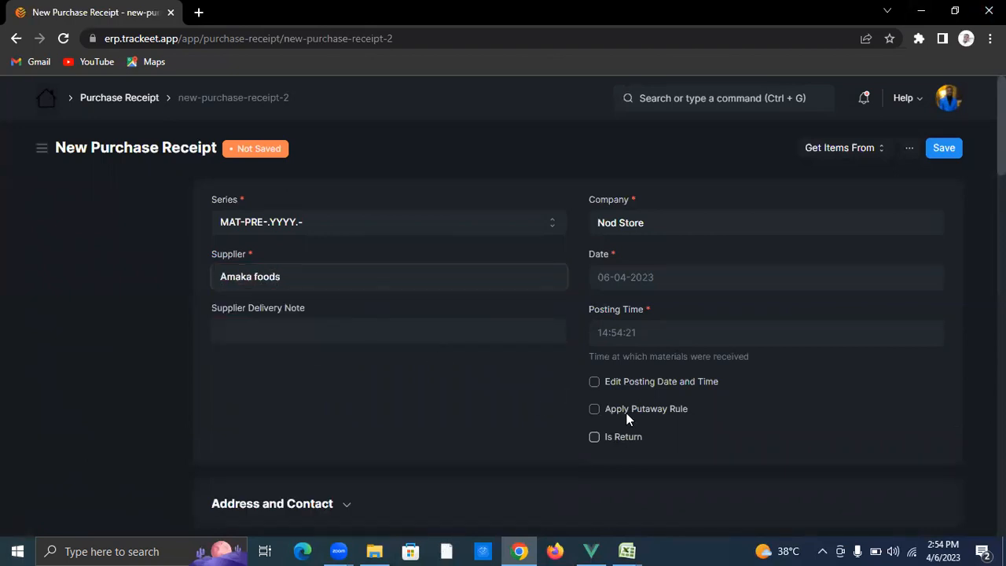
pyautogui.scroll(-5, 460, 393)
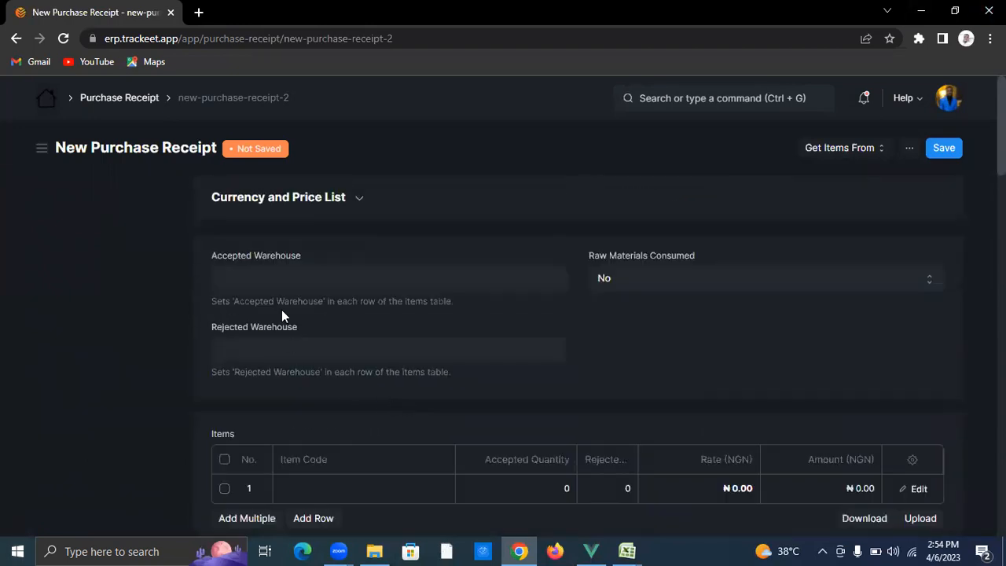
# Step: Set accepted warehouse to Finished Goods - Nod store and add Egg Roll, 20 at 700
pyautogui.click(280, 284)
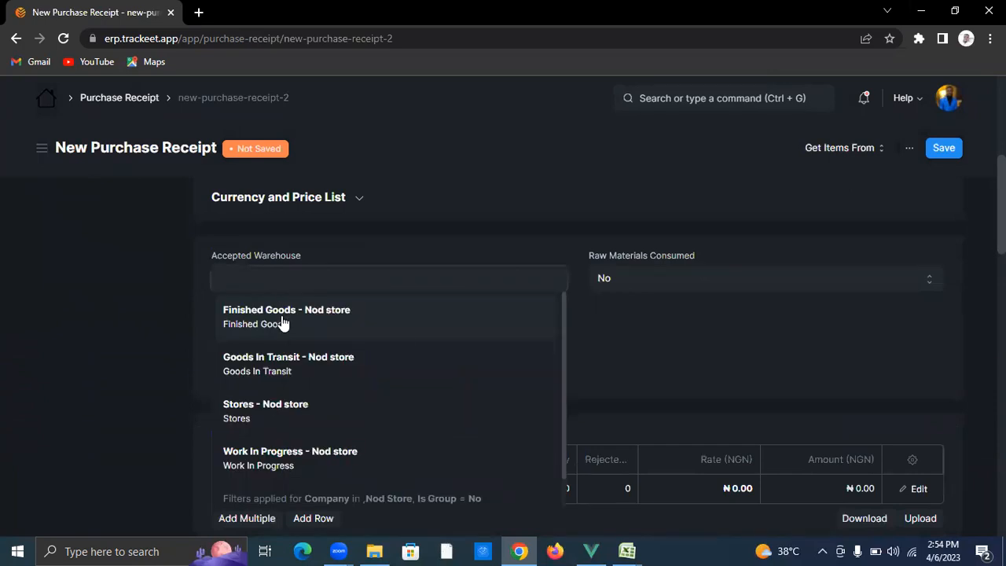
pyautogui.click(335, 323)
pyautogui.scroll(-2, 377, 378)
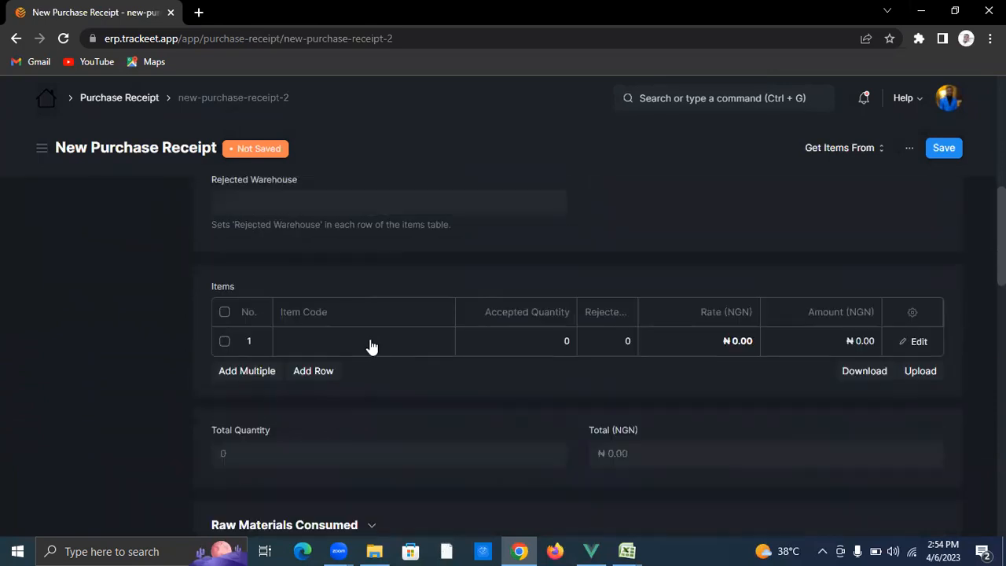
pyautogui.click(370, 341)
pyautogui.write('egg ro')
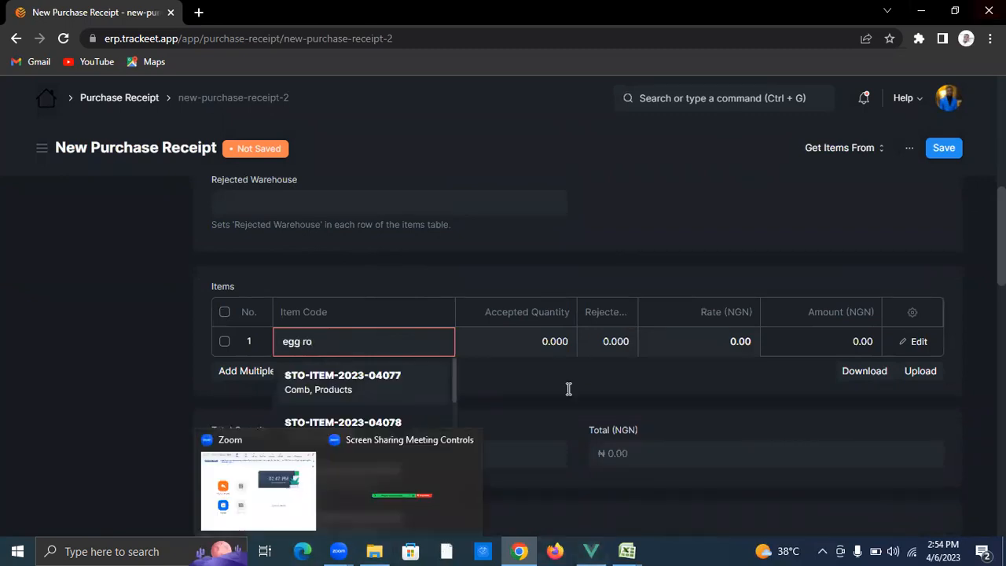
pyautogui.click(334, 382)
pyautogui.click(534, 342)
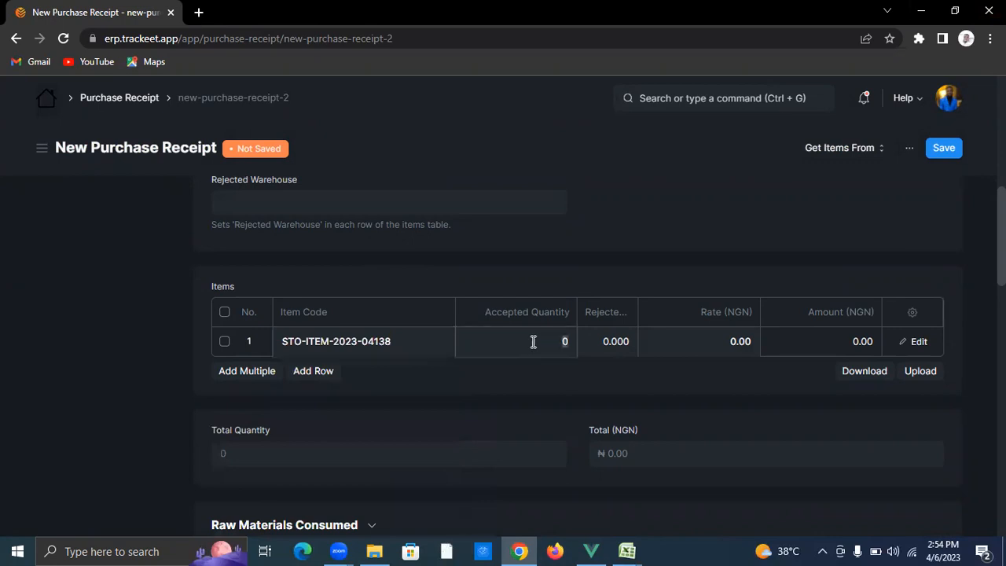
pyautogui.write('20')
pyautogui.click(696, 331)
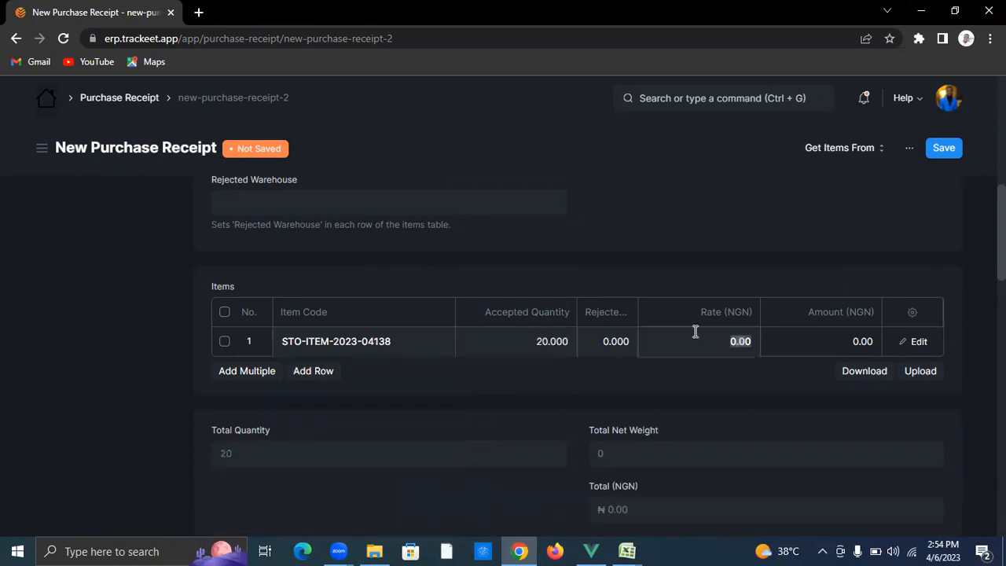
pyautogui.write('700')
pyautogui.click(681, 379)
# Step: Add Meat Pie as the second item, quantity 20 at a rate of 500
pyautogui.click(330, 374)
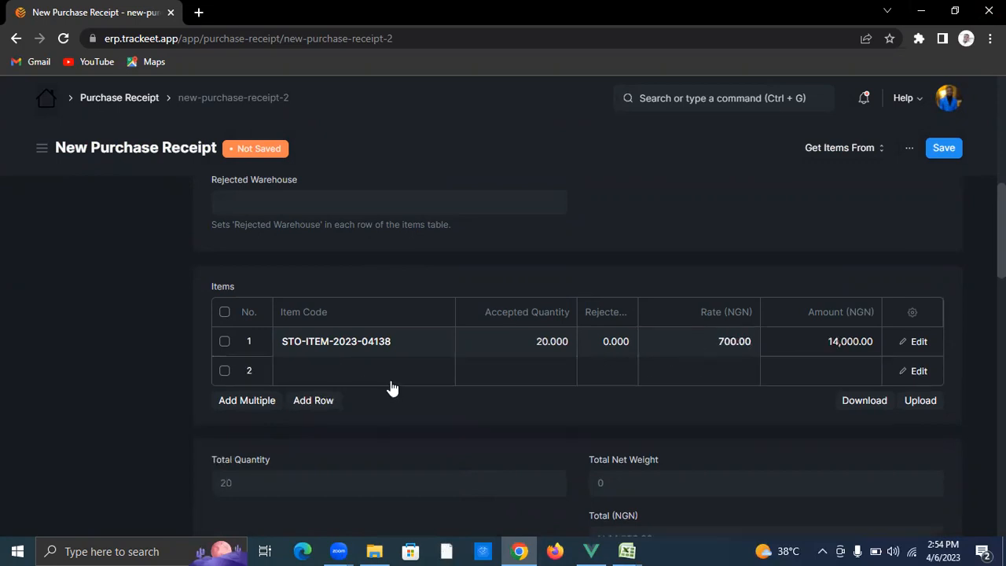
pyautogui.write('meat')
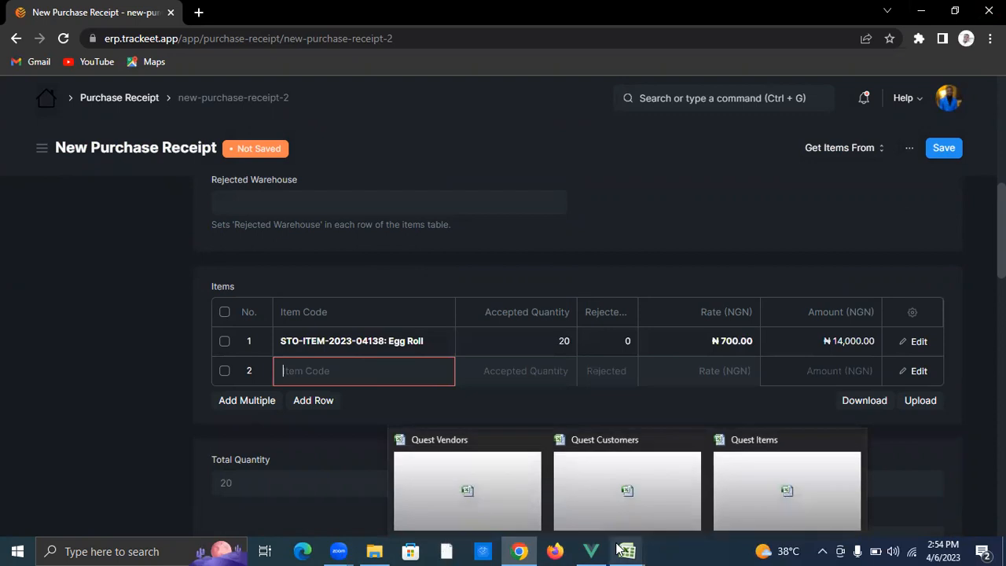
pyautogui.write(' pie')
pyautogui.click(363, 413)
pyautogui.click(519, 370)
pyautogui.write('1')
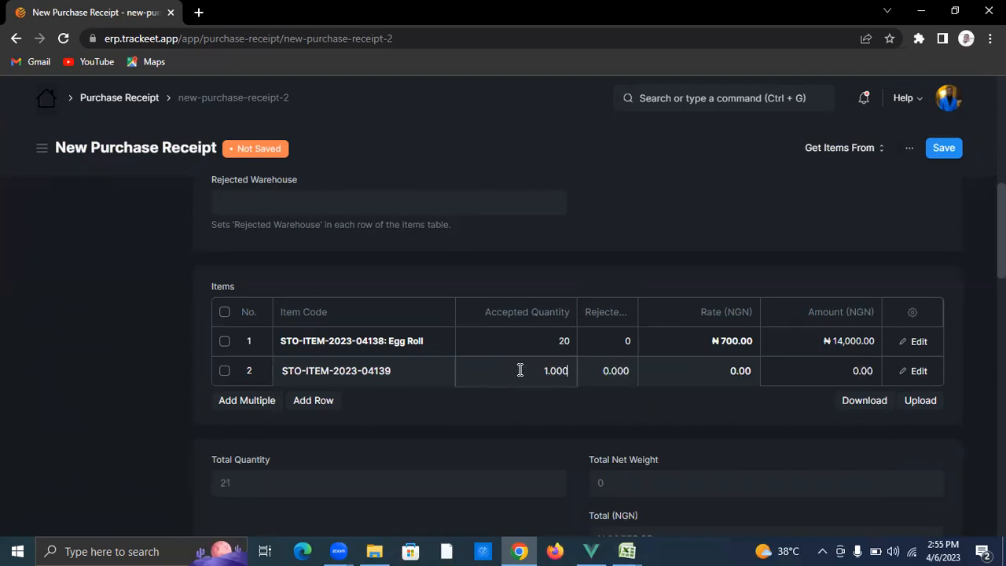
pyautogui.press('BackSpace')
pyautogui.press('BackSpace')
pyautogui.press('BackSpace')
pyautogui.press('BackSpace')
pyautogui.write('20')
pyautogui.click(688, 361)
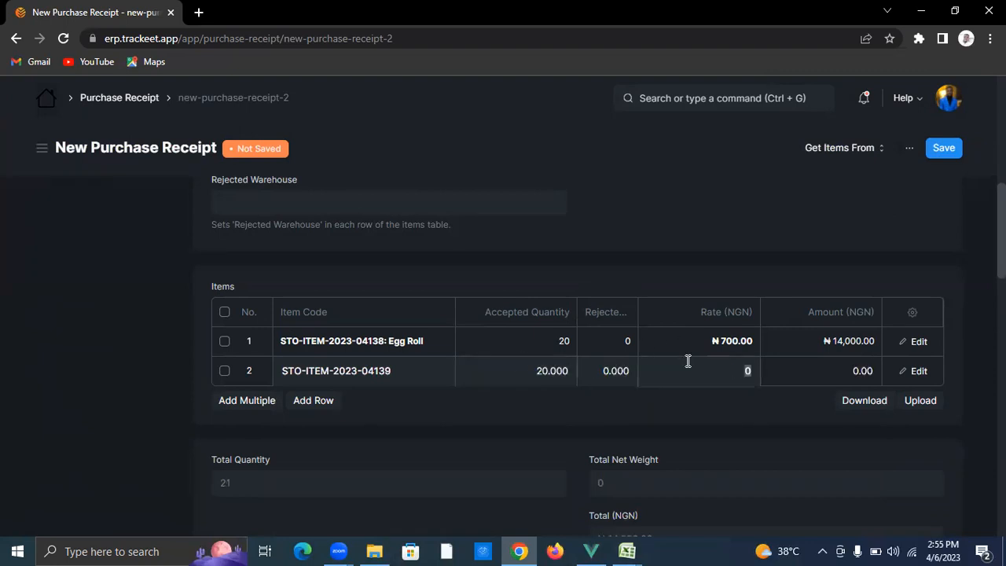
pyautogui.write('500')
# Step: Add Sausage as the third item, quantity 20 at a rate of 150
pyautogui.click(301, 405)
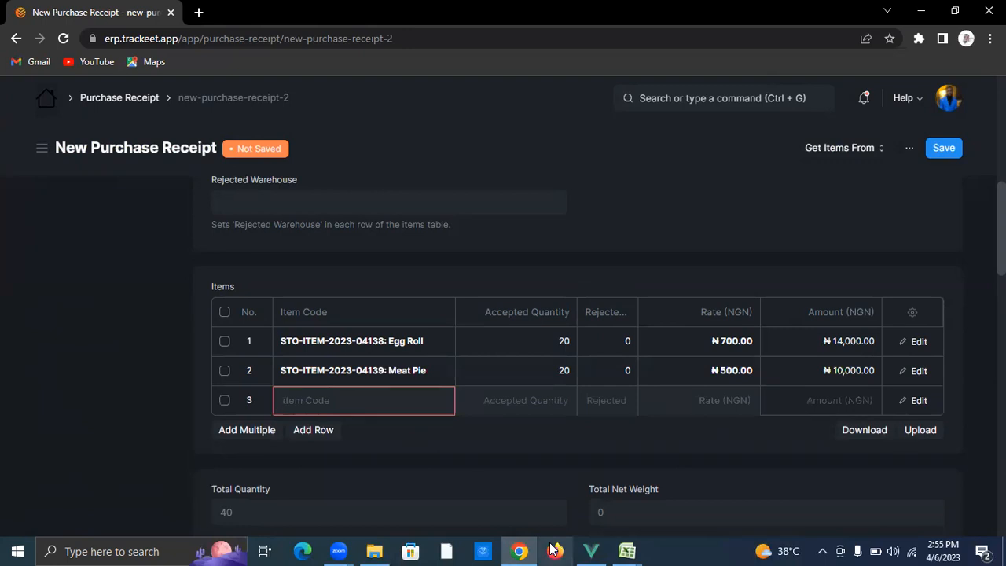
pyautogui.write('sausa')
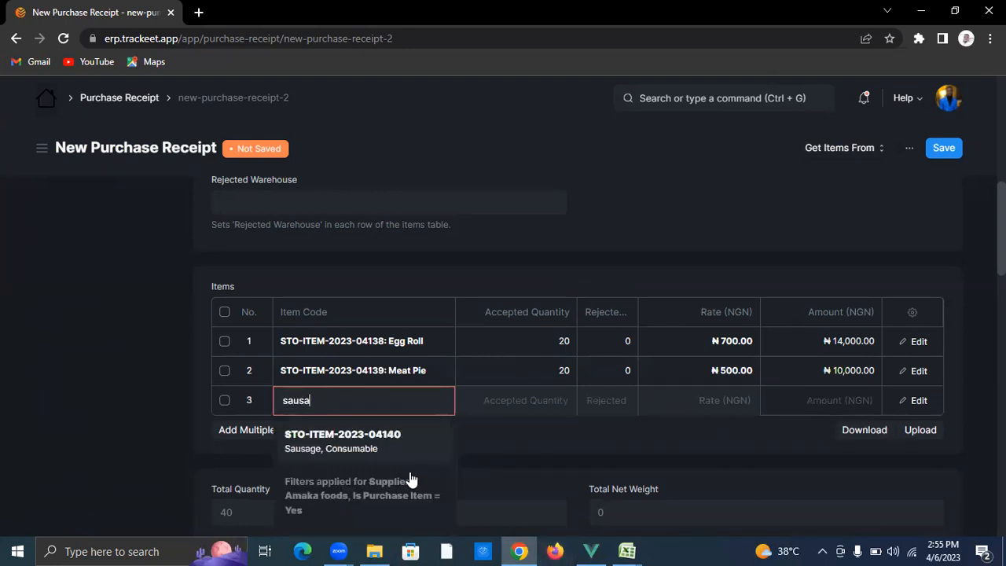
pyautogui.click(392, 456)
pyautogui.click(545, 403)
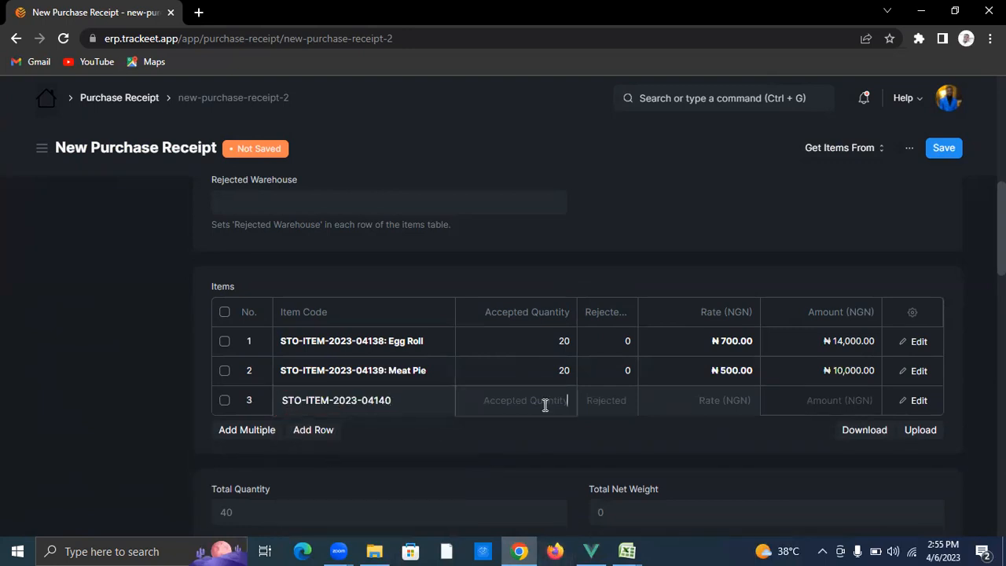
pyautogui.write('1')
pyautogui.hotkey('ctrl', 'a')
pyautogui.press('BackSpace')
pyautogui.write('2')
pyautogui.click(737, 400)
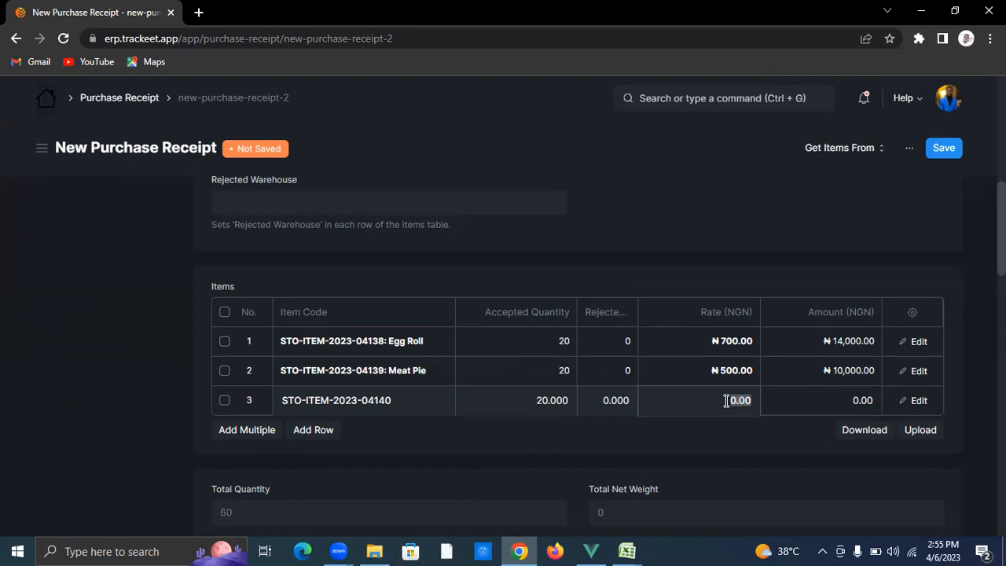
pyautogui.write('150')
pyautogui.click(666, 249)
# Step: Save and submit receipt MAT-PRE-2023-00167, then create a purchase invoice from it
pyautogui.click(939, 151)
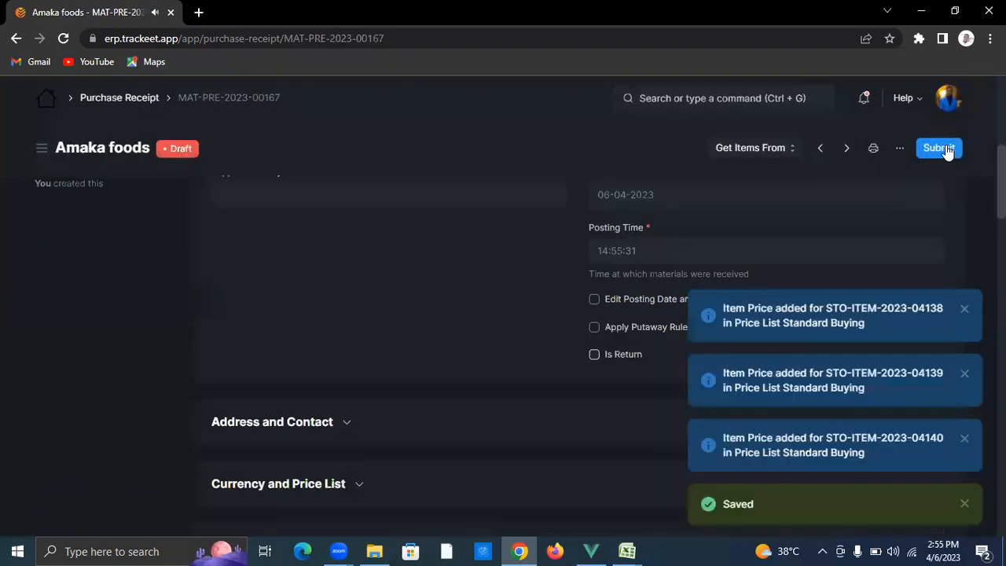
pyautogui.click(941, 149)
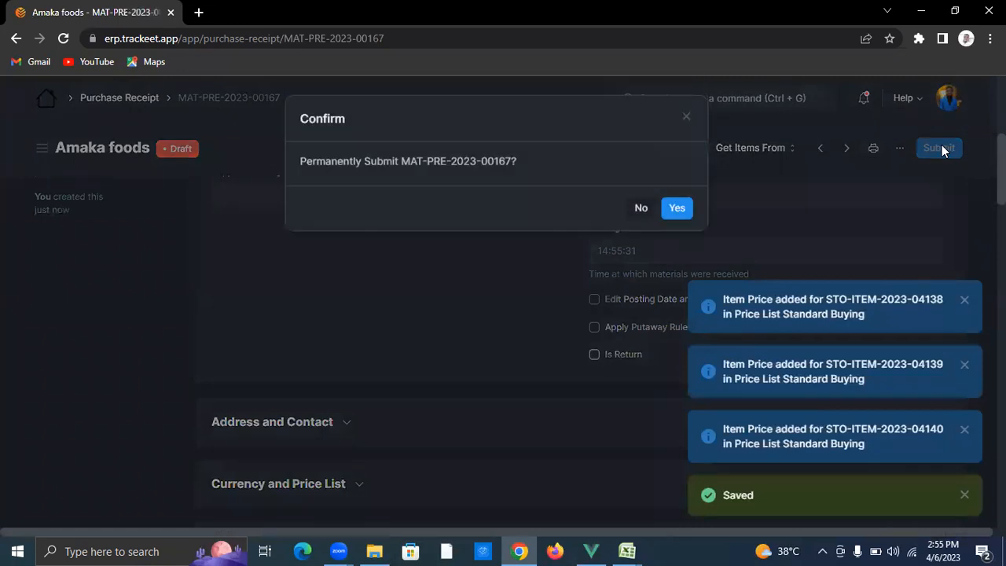
pyautogui.click(681, 209)
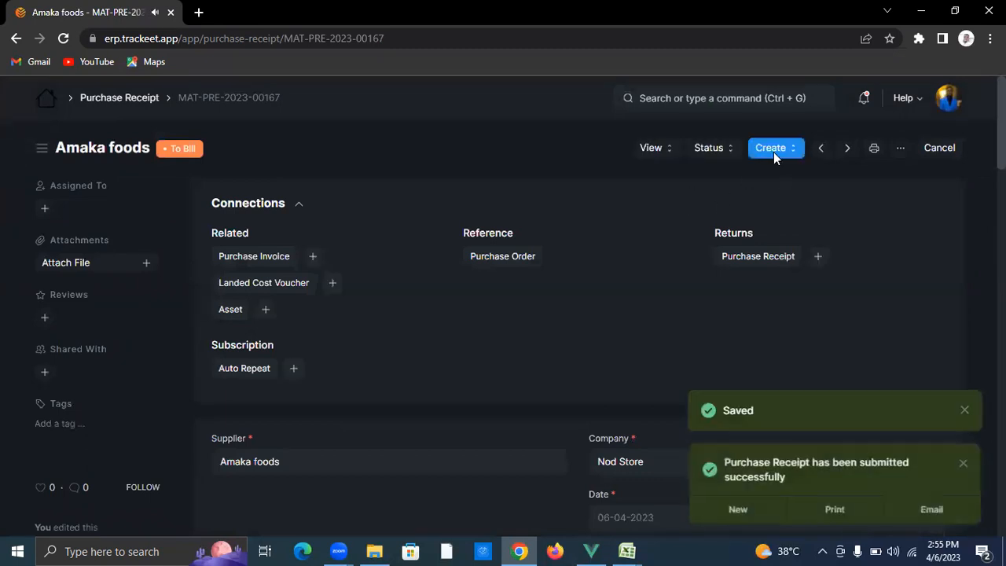
pyautogui.click(774, 150)
pyautogui.click(796, 238)
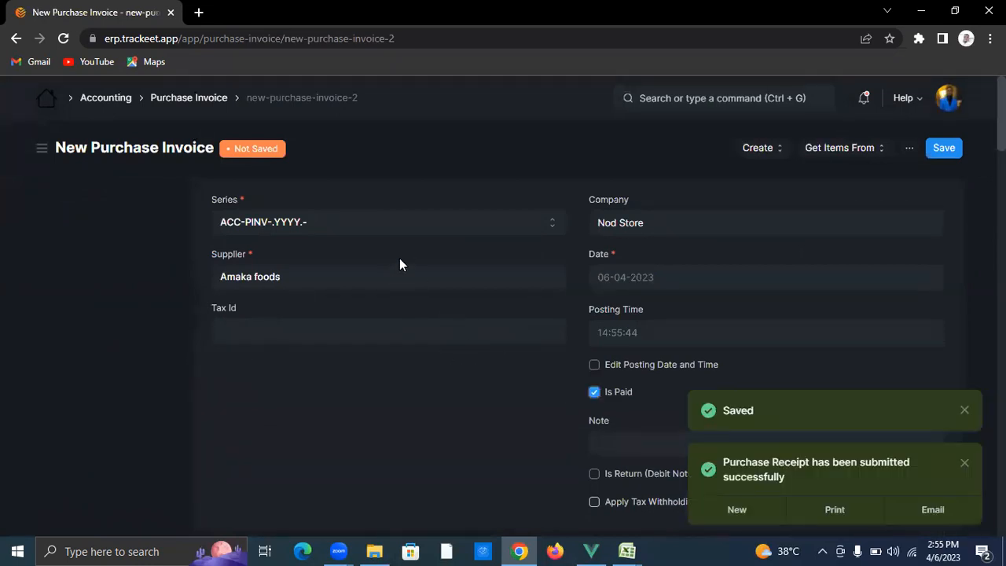
# Step: Set the Amaka foods invoice's mode of payment to Cash
pyautogui.scroll(-5, 397, 226)
pyautogui.scroll(-15, 387, 305)
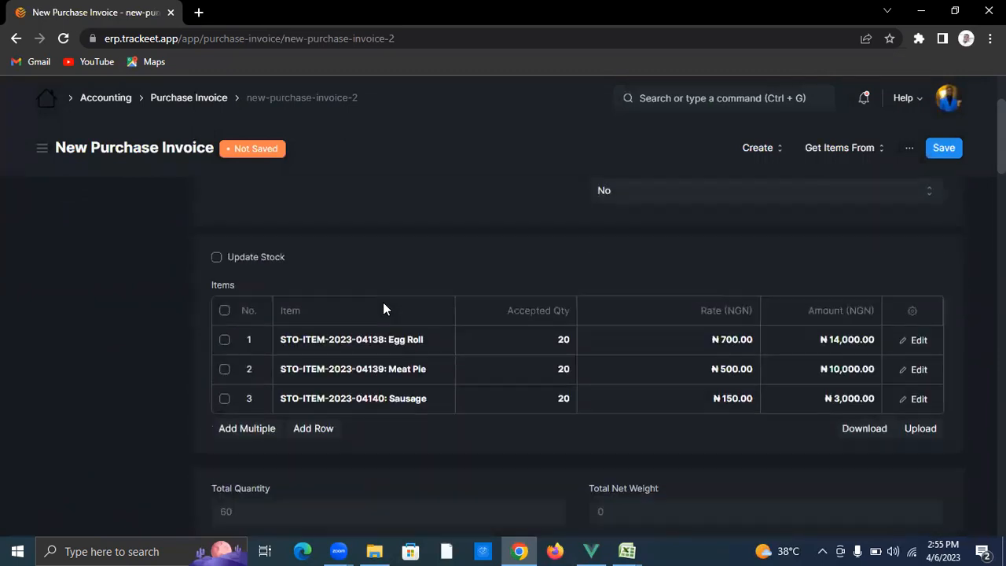
pyautogui.scroll(-10, 344, 377)
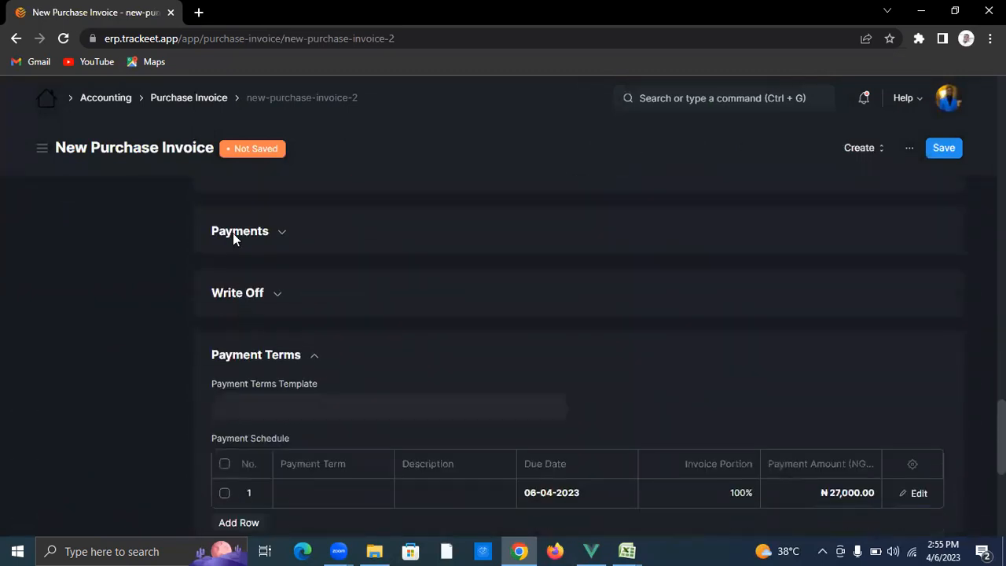
pyautogui.click(233, 233)
pyautogui.click(305, 290)
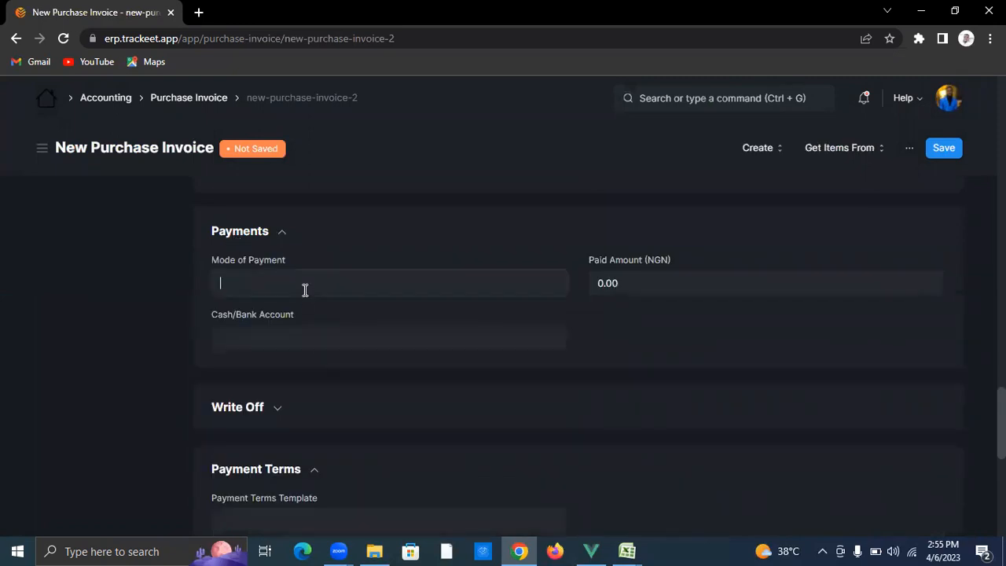
pyautogui.write('cash')
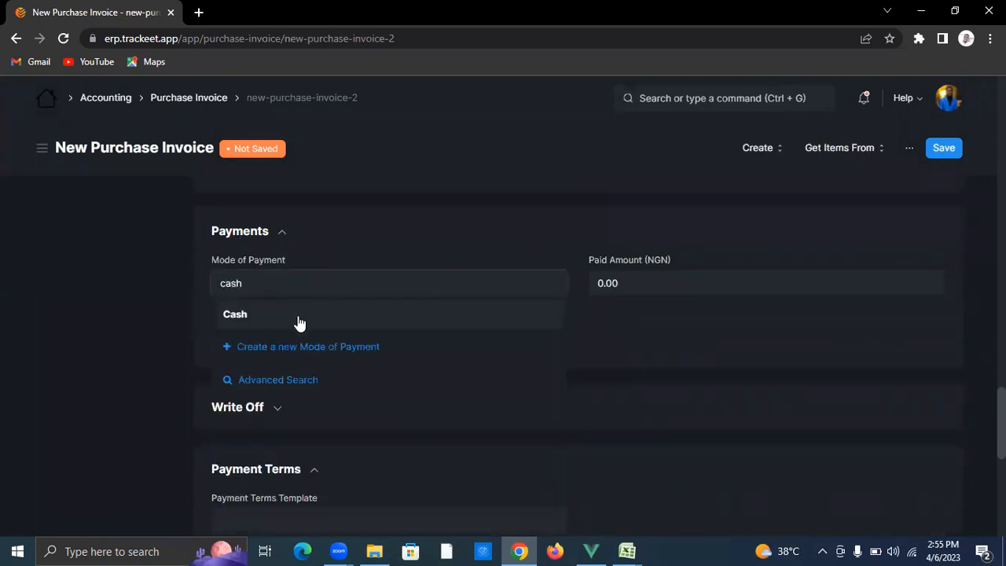
pyautogui.click(298, 320)
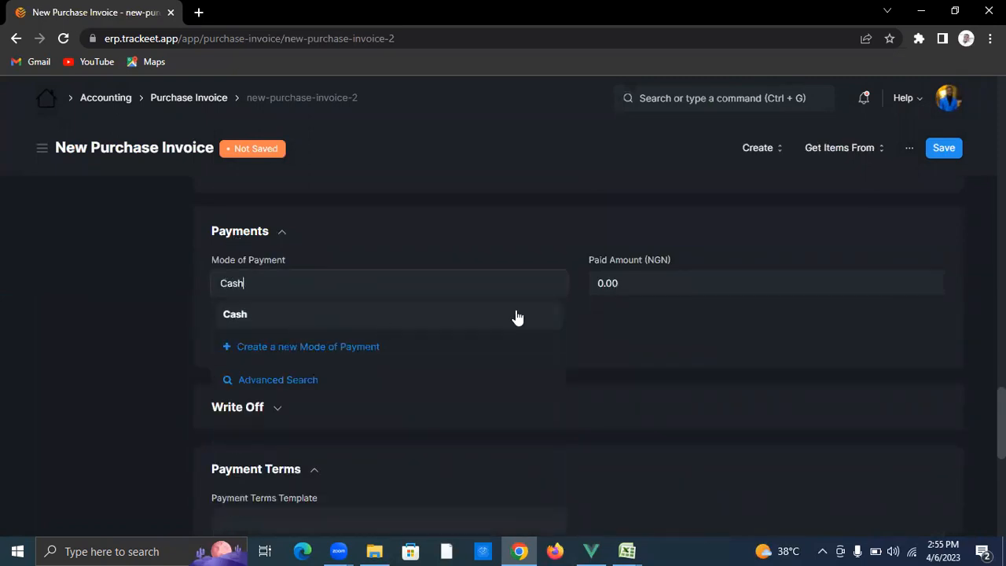
pyautogui.click(409, 321)
# Step: Enter a paid amount of 27,000 and save the invoice as draft
pyautogui.click(660, 287)
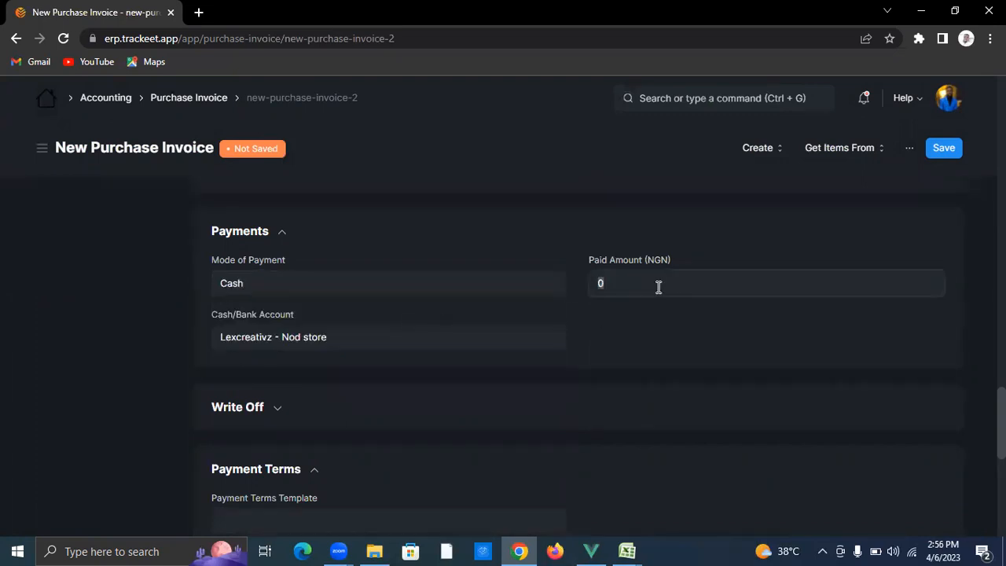
pyautogui.scroll(1, 659, 287)
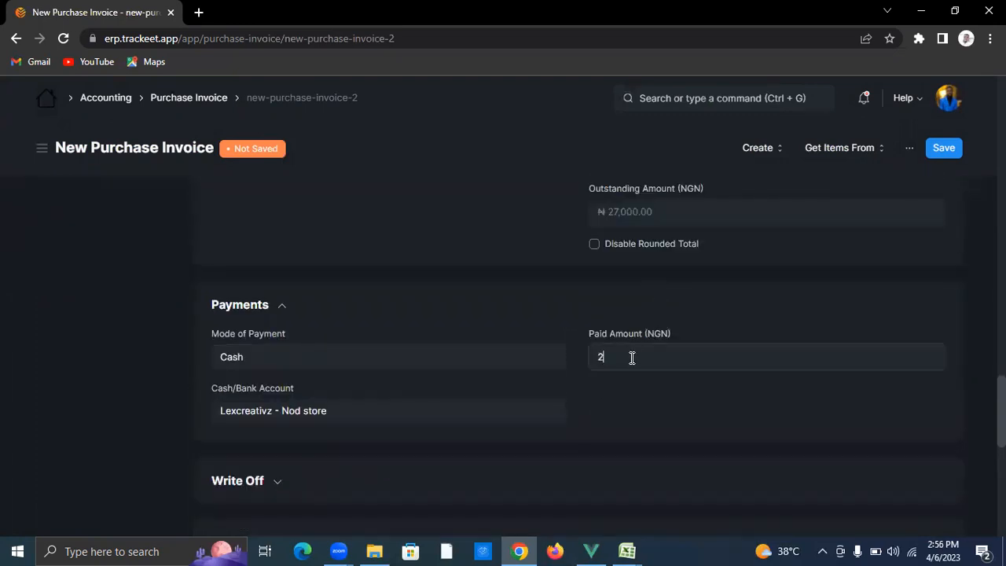
pyautogui.write('27000')
pyautogui.hotkey('ctrl', 's')
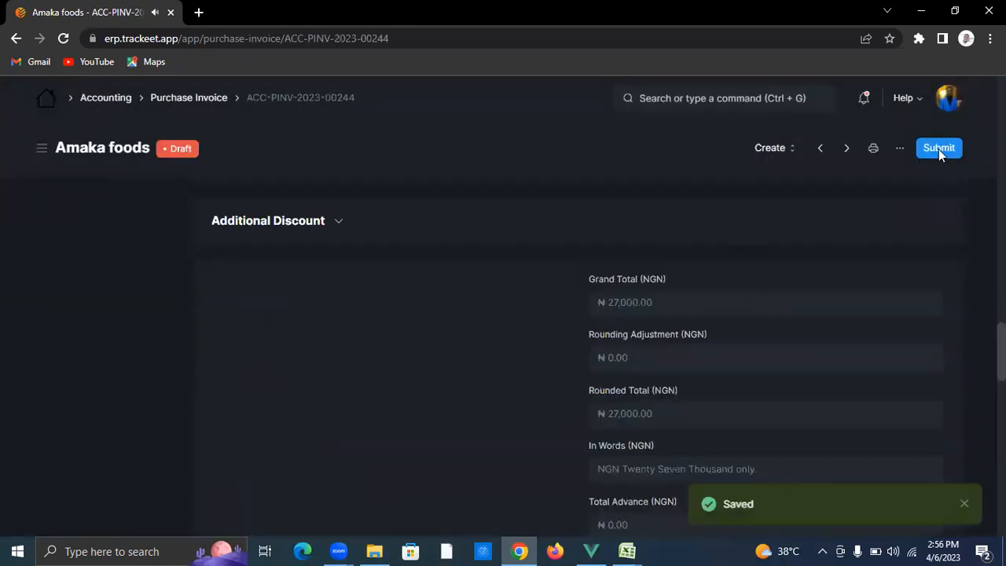
# Step: Submit invoice ACC-PINV-2023-00244 and start a new purchase receipt
pyautogui.click(933, 154)
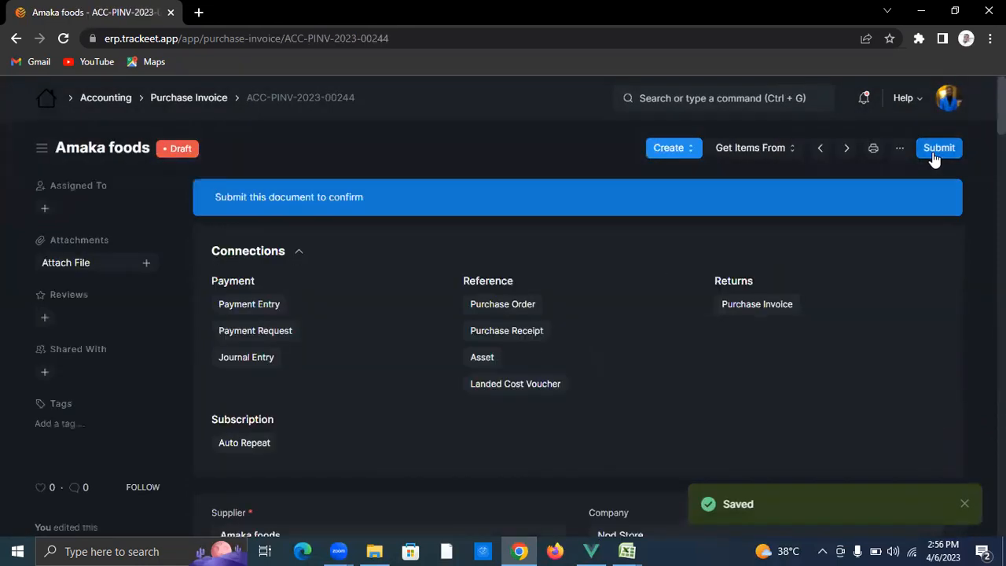
pyautogui.click(682, 216)
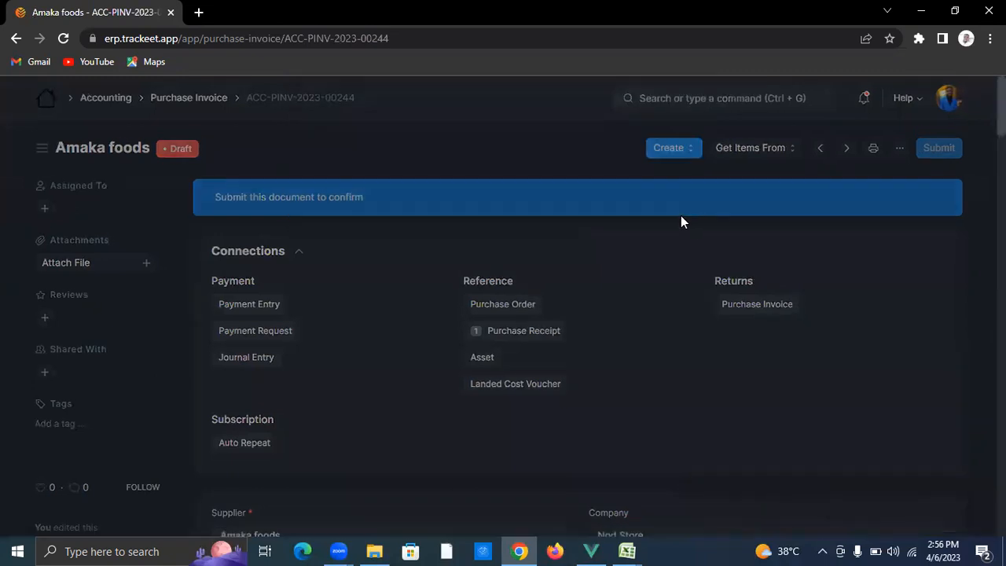
pyautogui.click(702, 96)
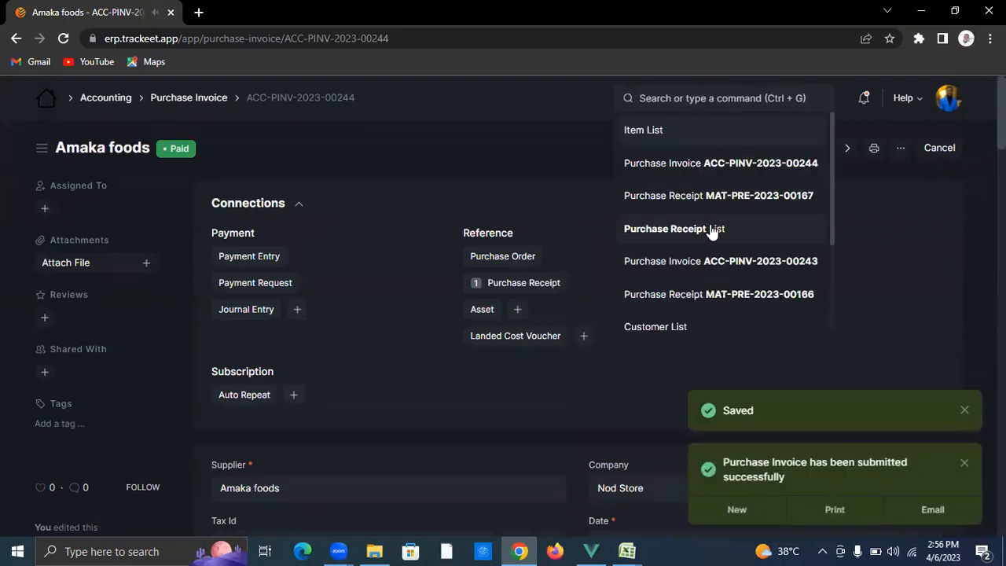
pyautogui.click(712, 228)
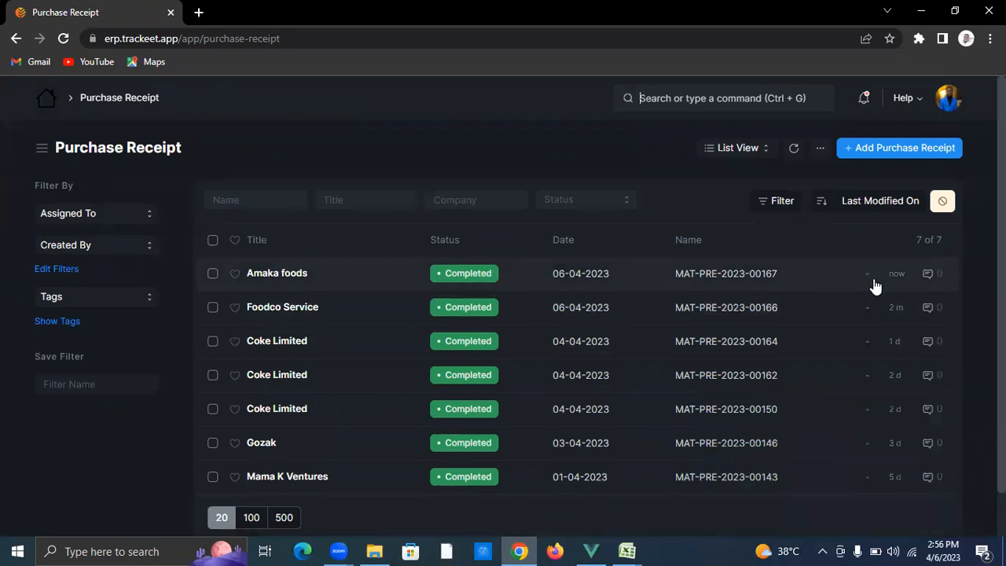
pyautogui.click(892, 157)
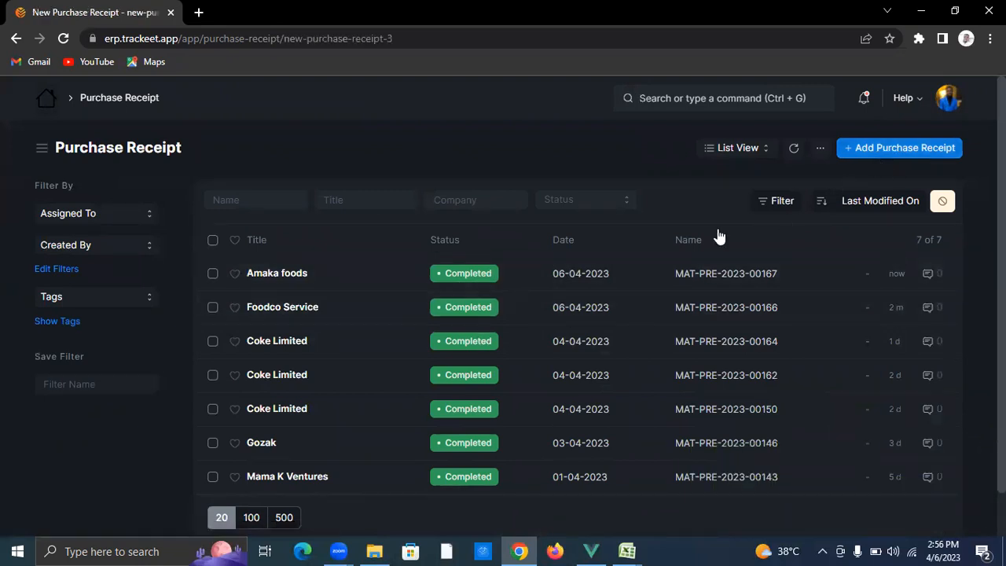
# Step: Set company Hack Store, supplier Deji and Sons, and warehouse Finished Goods - Hack store
pyautogui.click(689, 222)
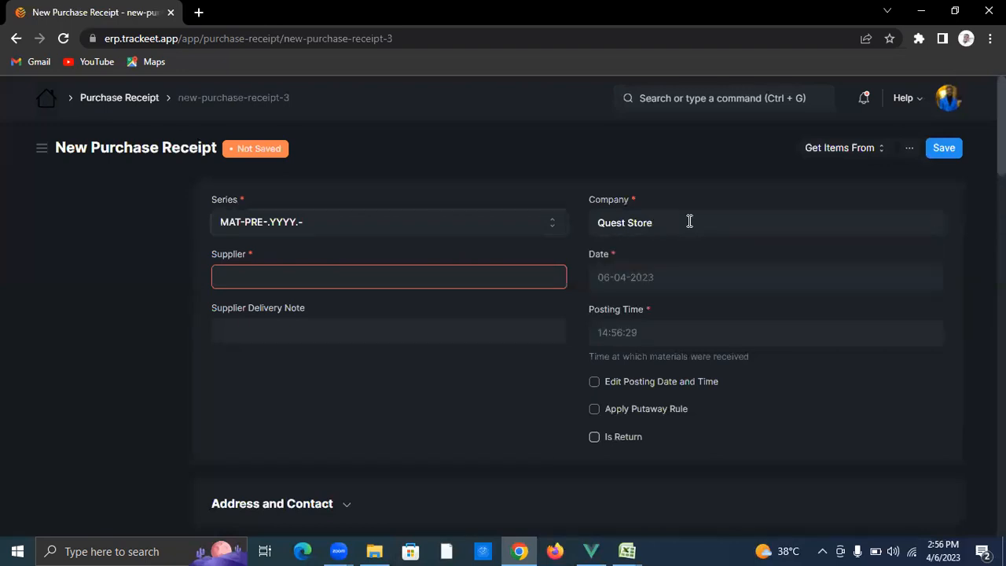
pyautogui.press('BackSpace')
pyautogui.press('BackSpace')
pyautogui.press('BackSpace')
pyautogui.press('BackSpace')
pyautogui.press('BackSpace')
pyautogui.press('BackSpace')
pyautogui.press('BackSpace')
pyautogui.press('BackSpace')
pyautogui.press('BackSpace')
pyautogui.press('BackSpace')
pyautogui.press('BackSpace')
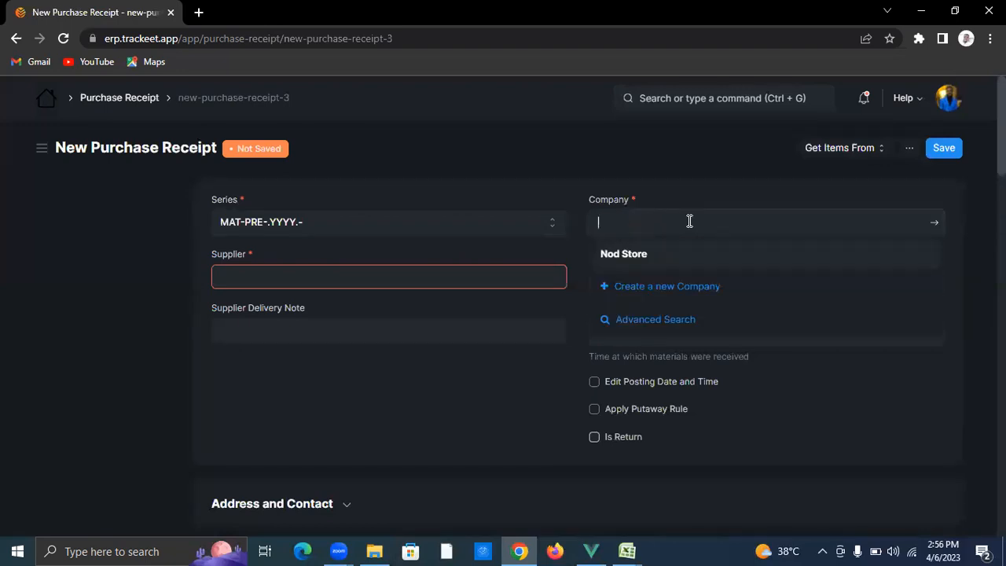
pyautogui.write('hack')
pyautogui.click(682, 253)
pyautogui.click(451, 270)
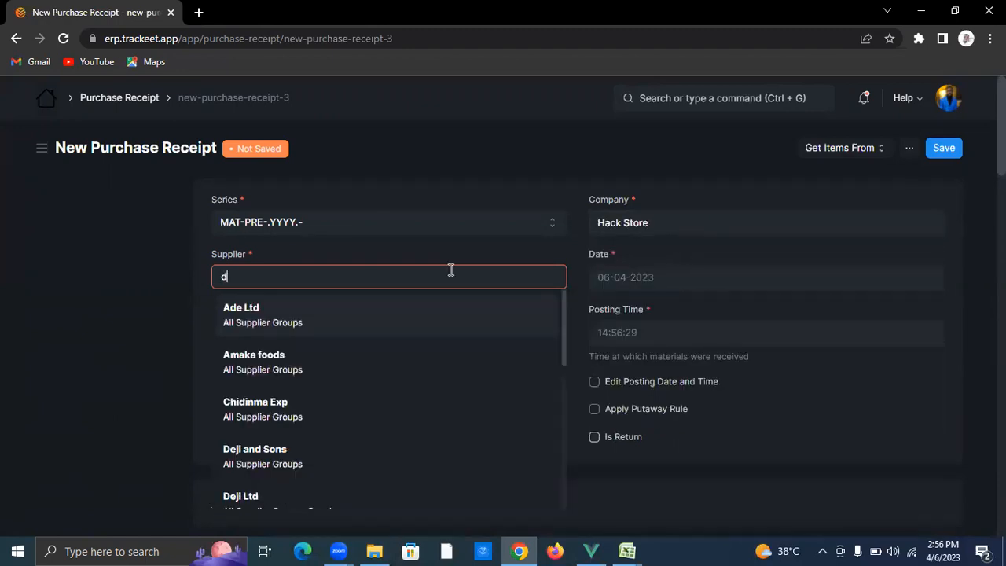
pyautogui.click(418, 330)
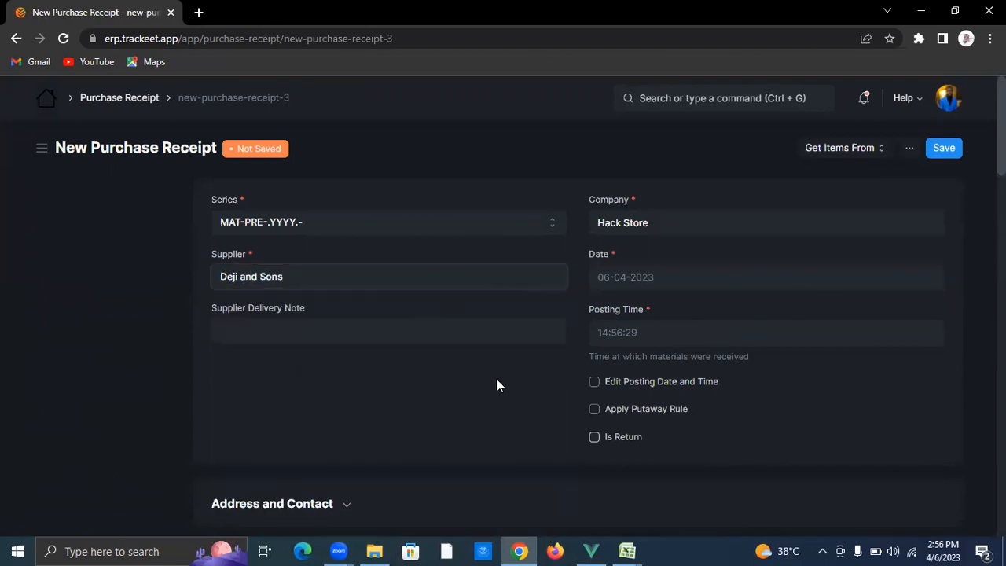
pyautogui.scroll(-4, 467, 389)
pyautogui.click(421, 355)
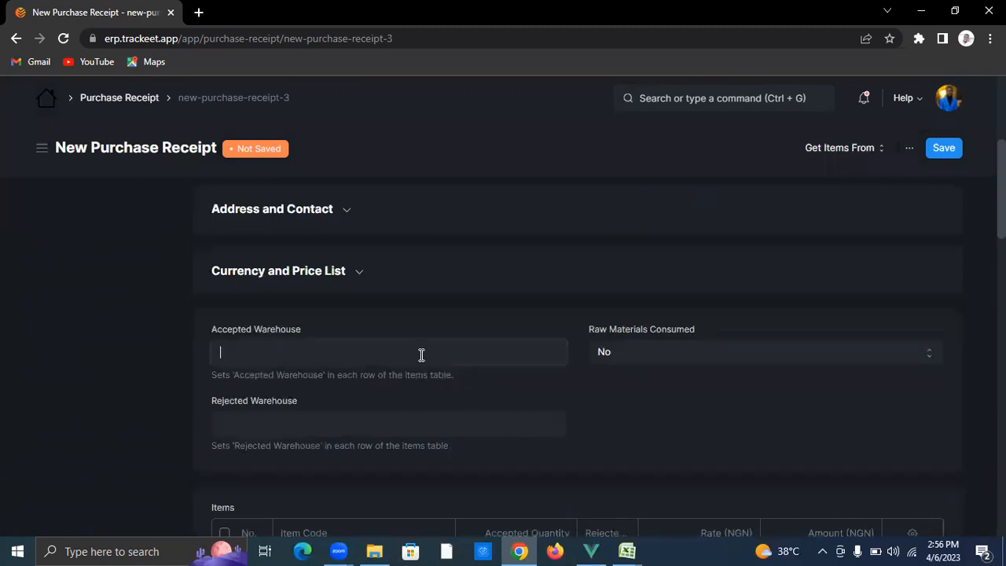
pyautogui.write('fi')
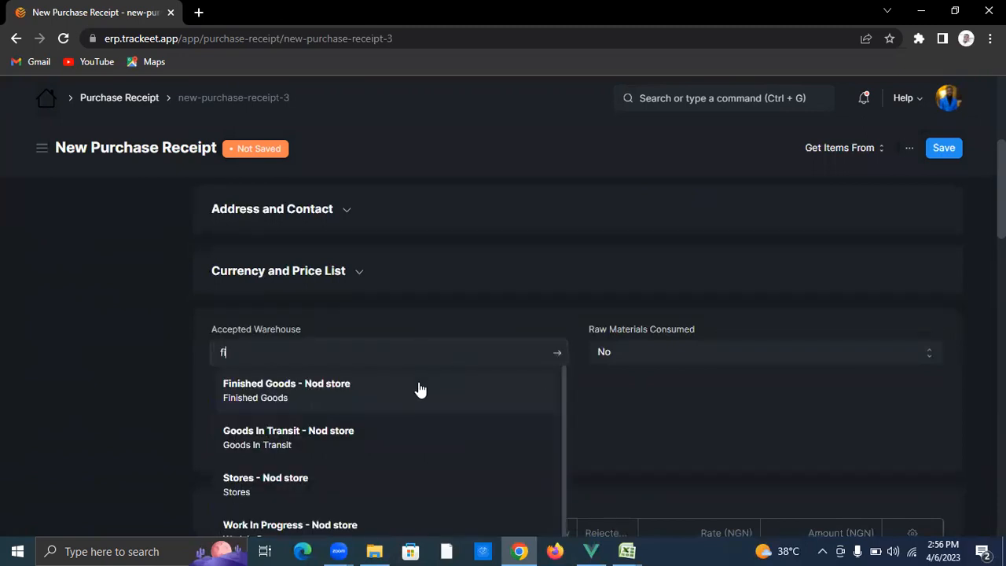
pyautogui.click(419, 391)
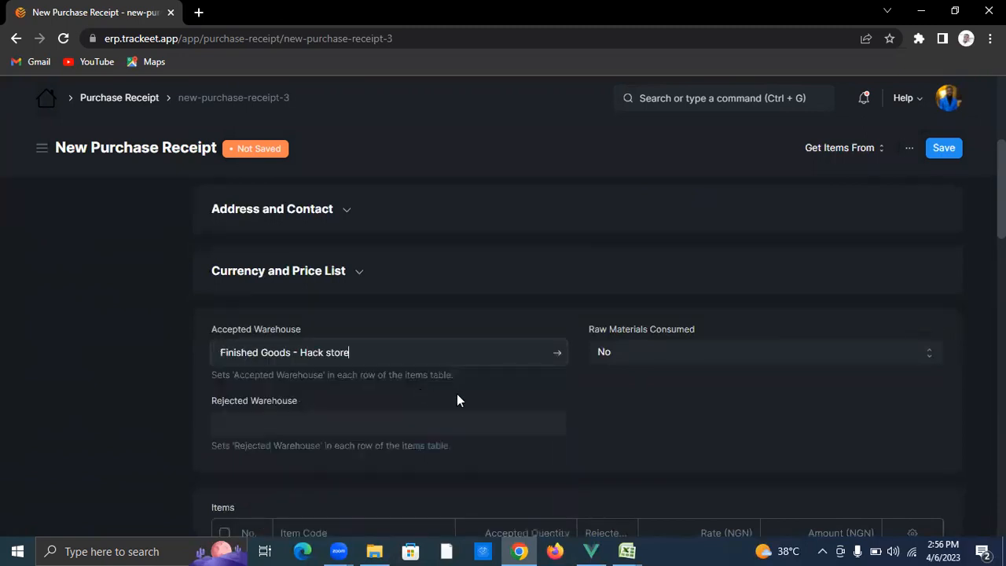
pyautogui.scroll(-4, 613, 414)
# Step: Add Brush as the first item, quantity 20 at ₦7,000
pyautogui.click(376, 277)
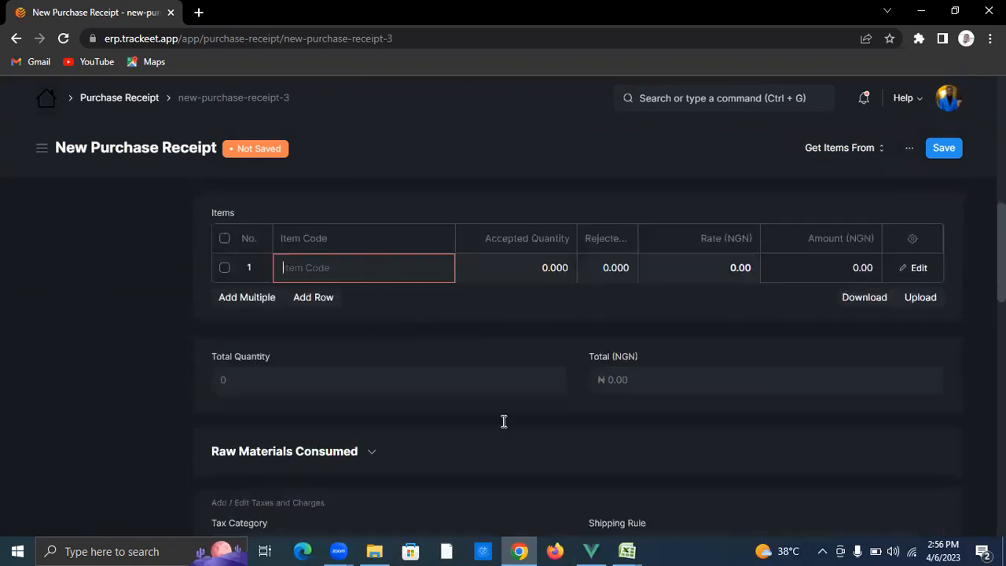
pyautogui.write('brush')
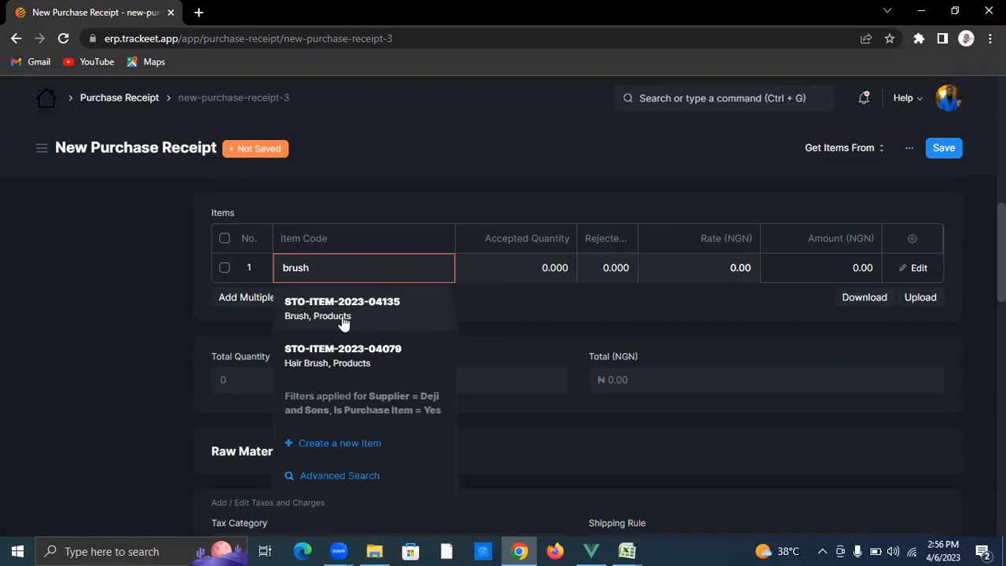
pyautogui.click(343, 316)
pyautogui.click(497, 269)
pyautogui.write('10')
pyautogui.press('BackSpace')
pyautogui.press('BackSpace')
pyautogui.press('BackSpace')
pyautogui.press('BackSpace')
pyautogui.press('BackSpace')
pyautogui.press('BackSpace')
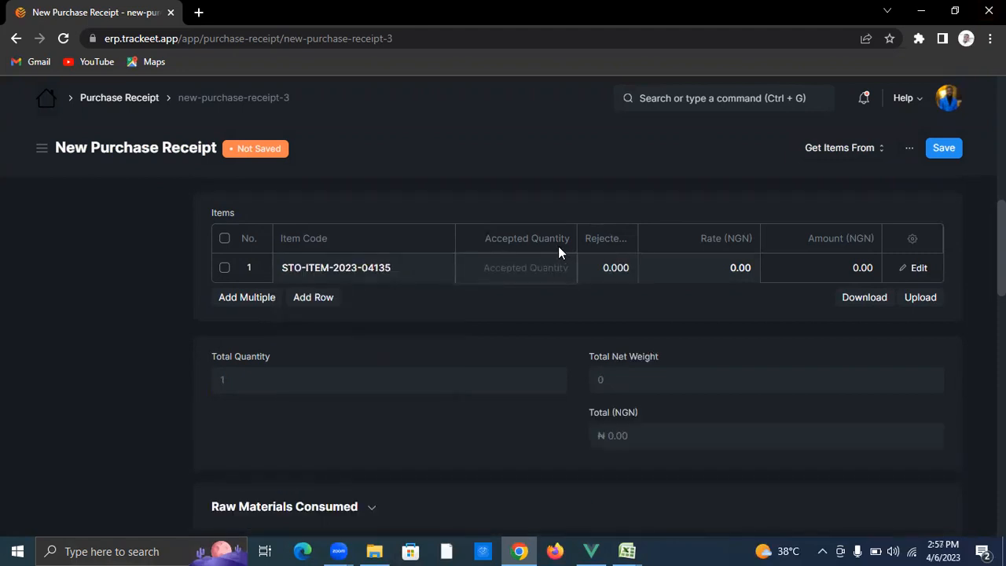
pyautogui.write('20')
pyautogui.click(703, 268)
pyautogui.write('7')
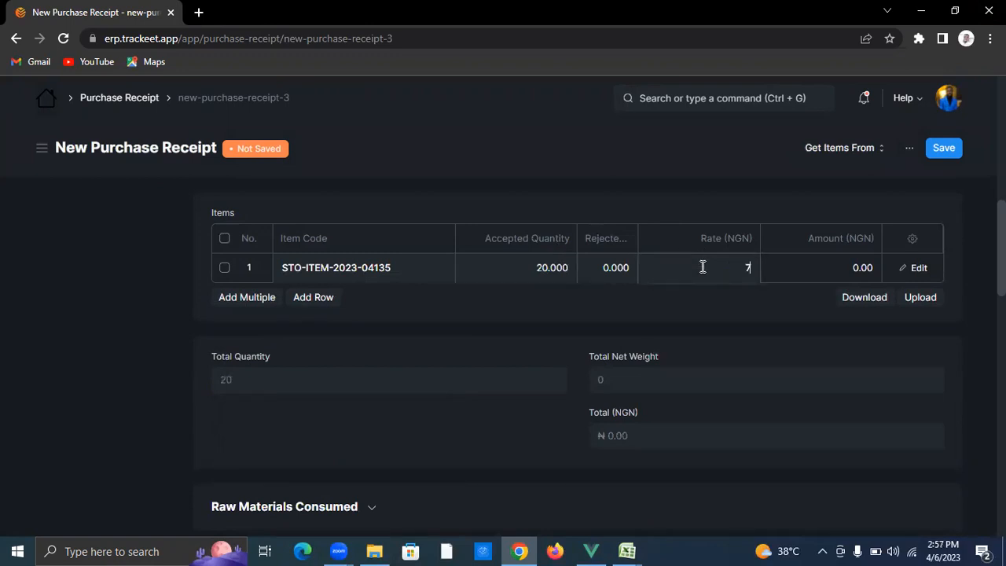
pyautogui.write(',000')
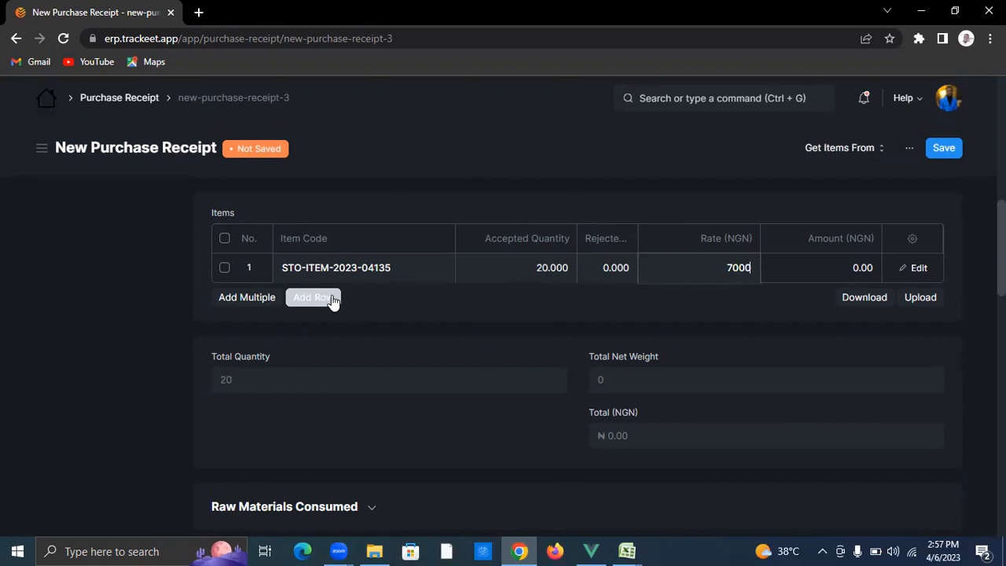
pyautogui.click(328, 298)
# Step: Add Microwave as the second item, quantity 20 at 500
pyautogui.click(381, 301)
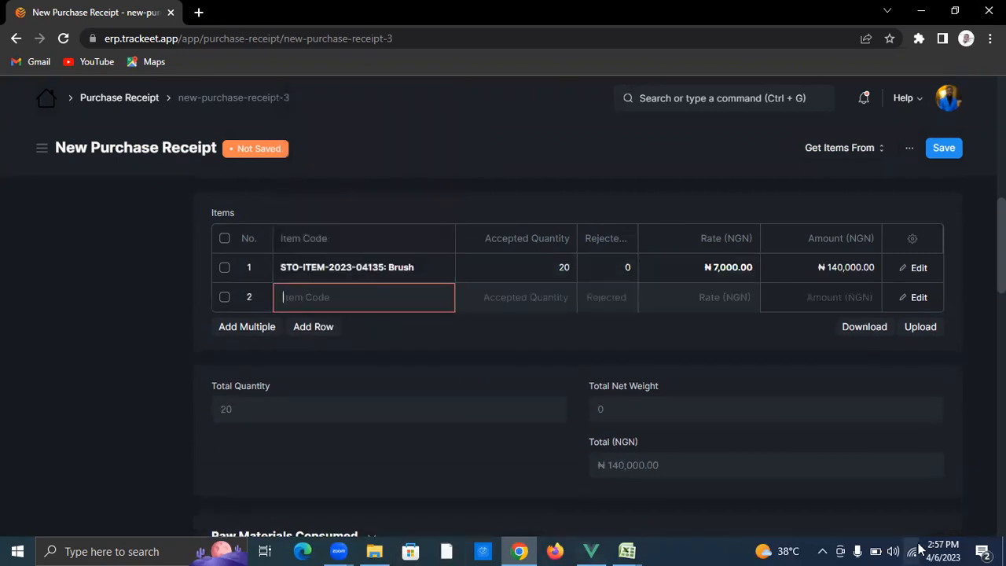
pyautogui.write('mic')
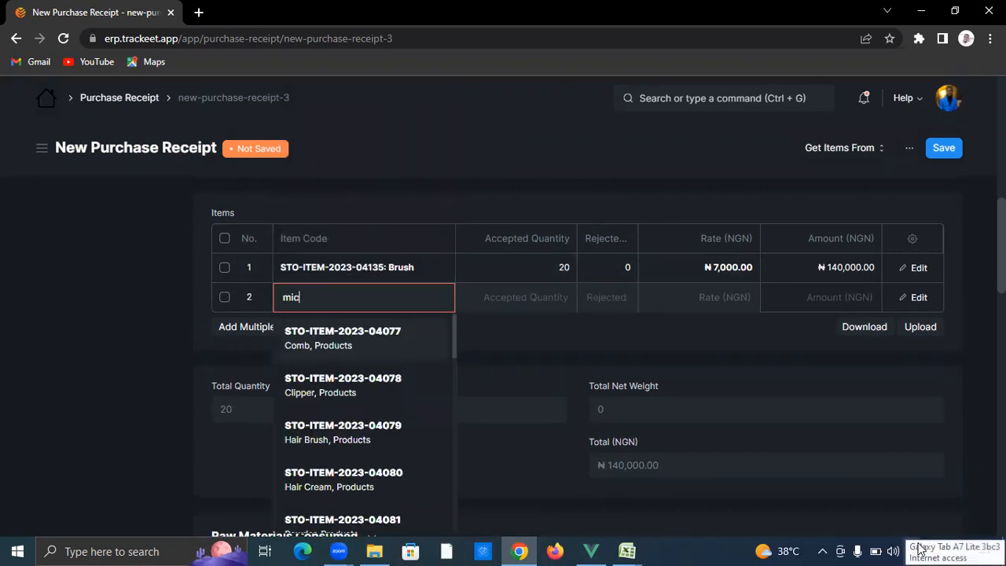
pyautogui.write('ro')
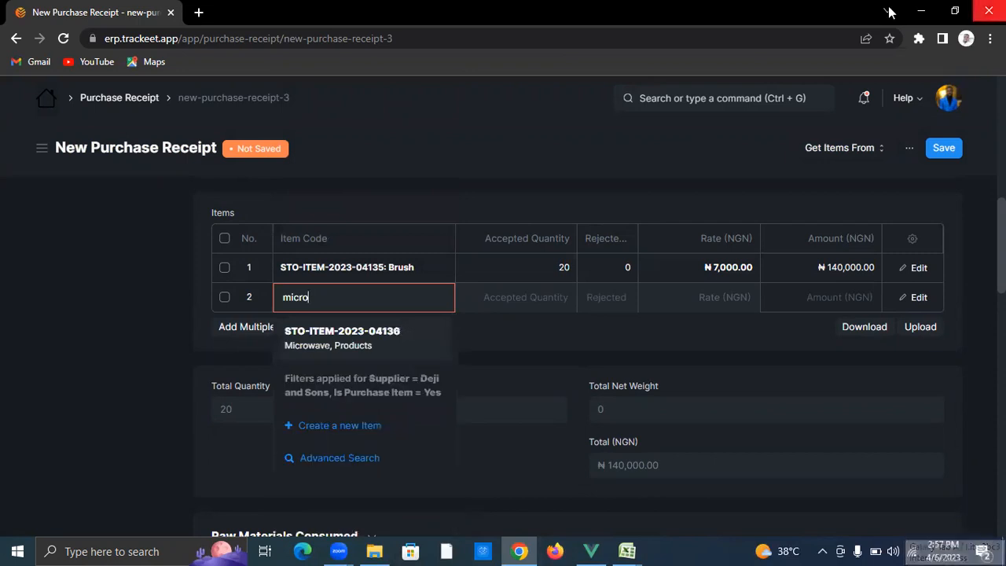
pyautogui.click(307, 346)
pyautogui.click(560, 297)
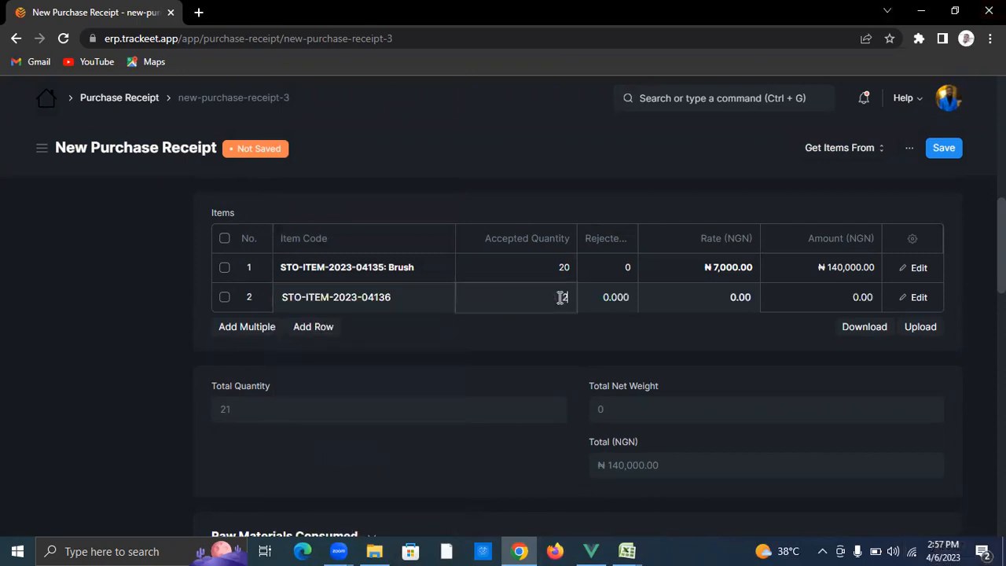
pyautogui.press('BackSpace')
pyautogui.press('BackSpace')
pyautogui.press('BackSpace')
pyautogui.press('BackSpace')
pyautogui.press('BackSpace')
pyautogui.write('20')
pyautogui.click(715, 298)
pyautogui.write('500')
pyautogui.press('BackSpace')
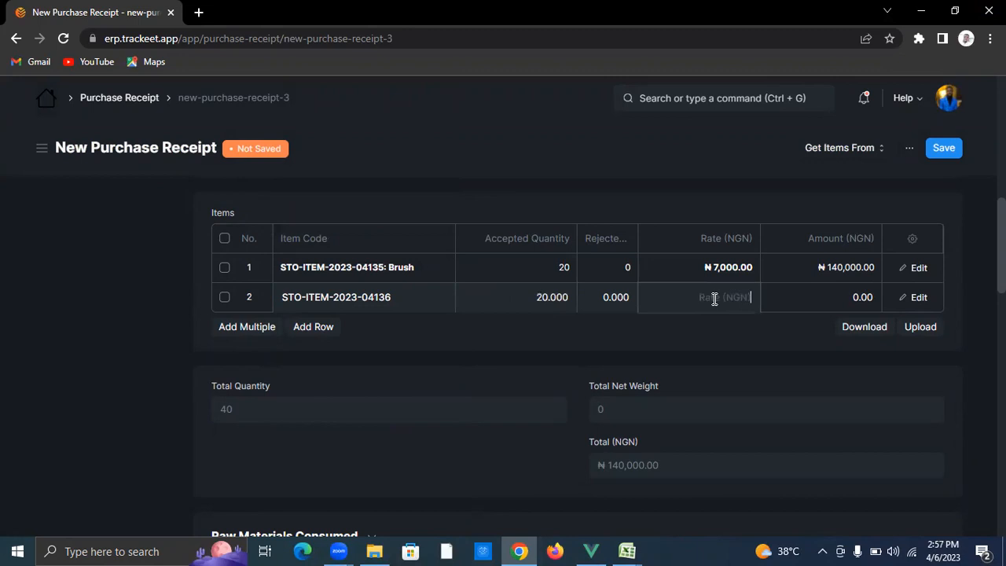
pyautogui.write('500')
# Step: Add Peanuts as the third item, quantity 20 at 700
pyautogui.click(311, 337)
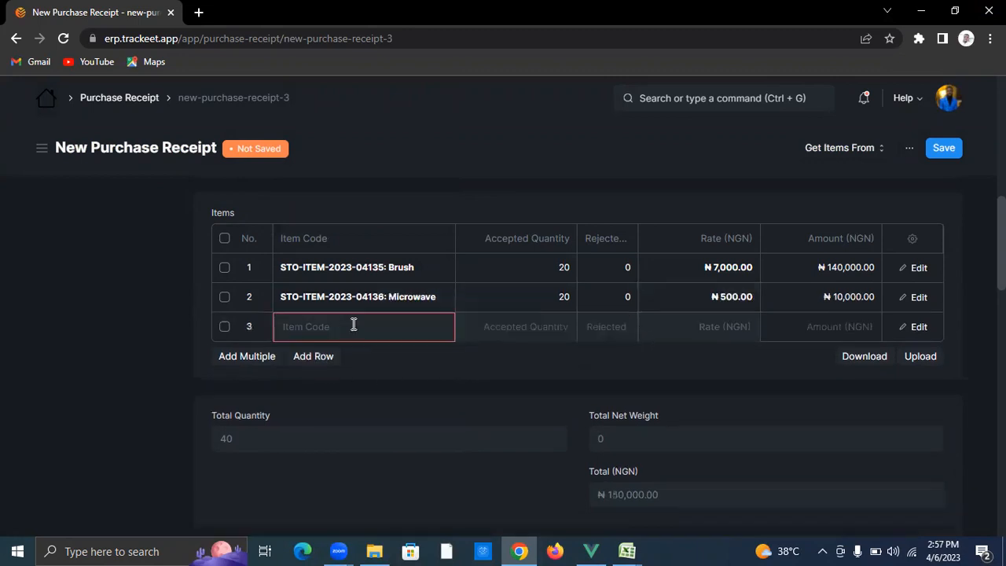
pyautogui.write('peanu')
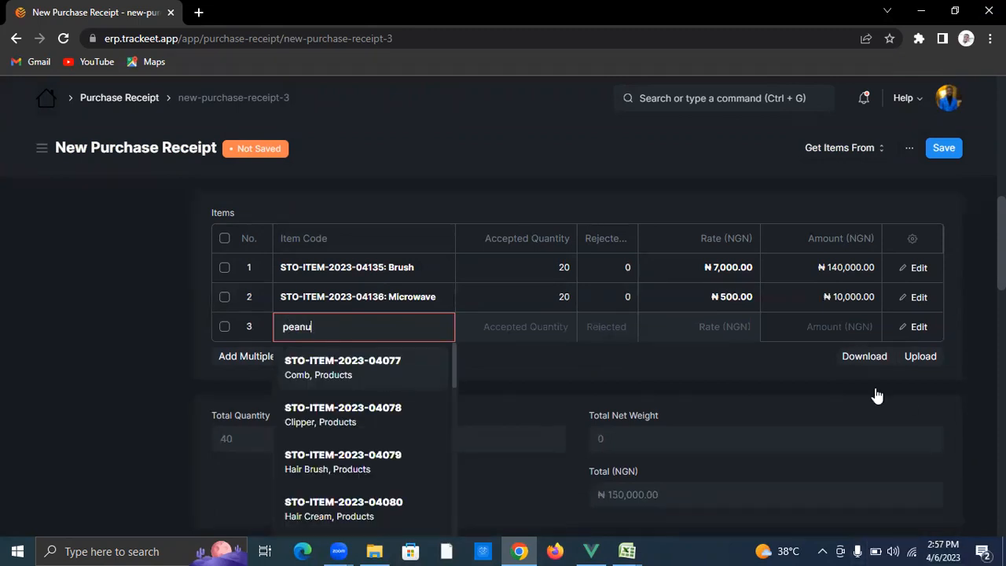
pyautogui.click(407, 359)
pyautogui.click(535, 319)
pyautogui.write('20')
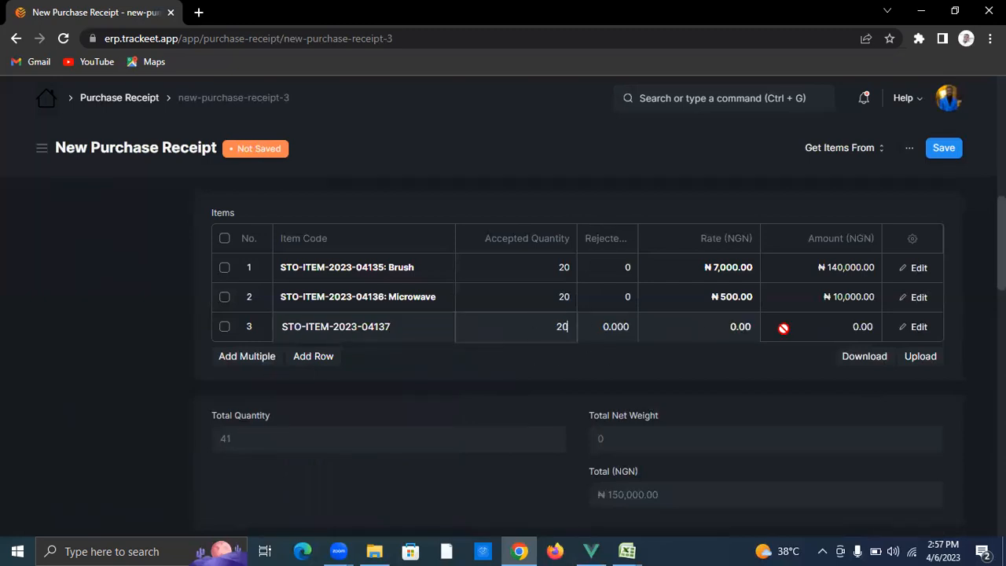
pyautogui.click(722, 325)
pyautogui.write('7')
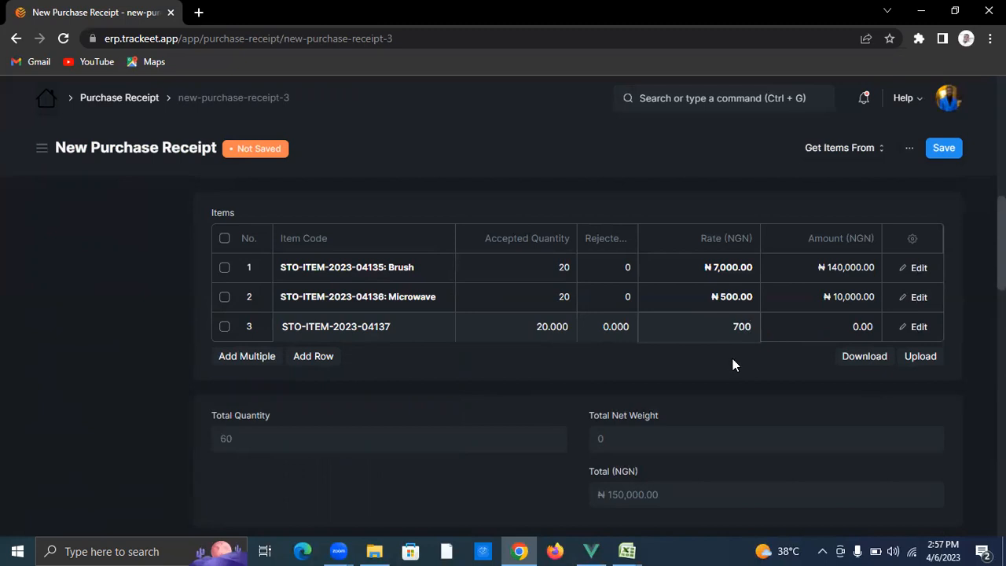
pyautogui.click(749, 182)
# Step: Save and submit receipt MAT-PRE-2023-00168, then show the Create menu options
pyautogui.click(941, 149)
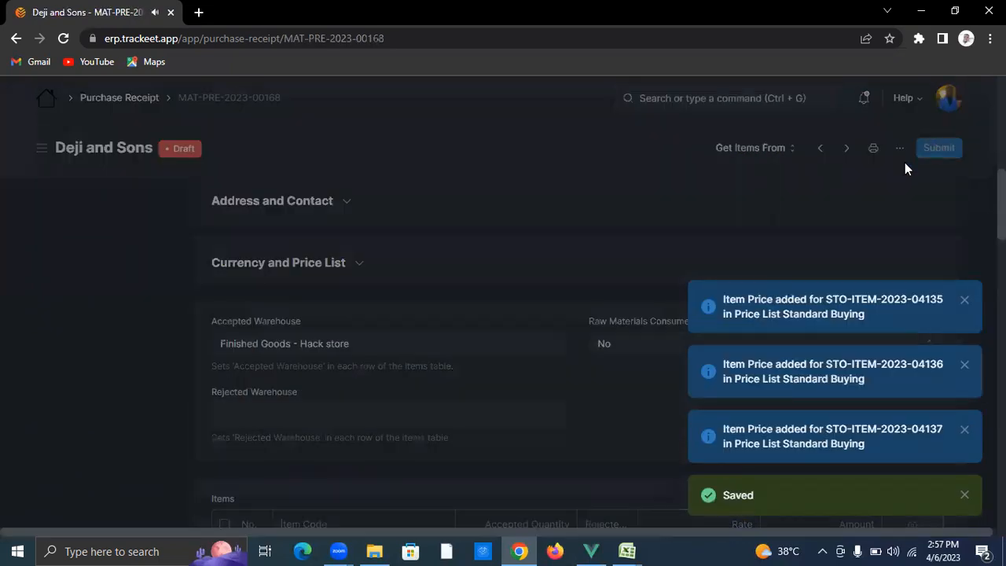
pyautogui.hotkey('ctrl', 's')
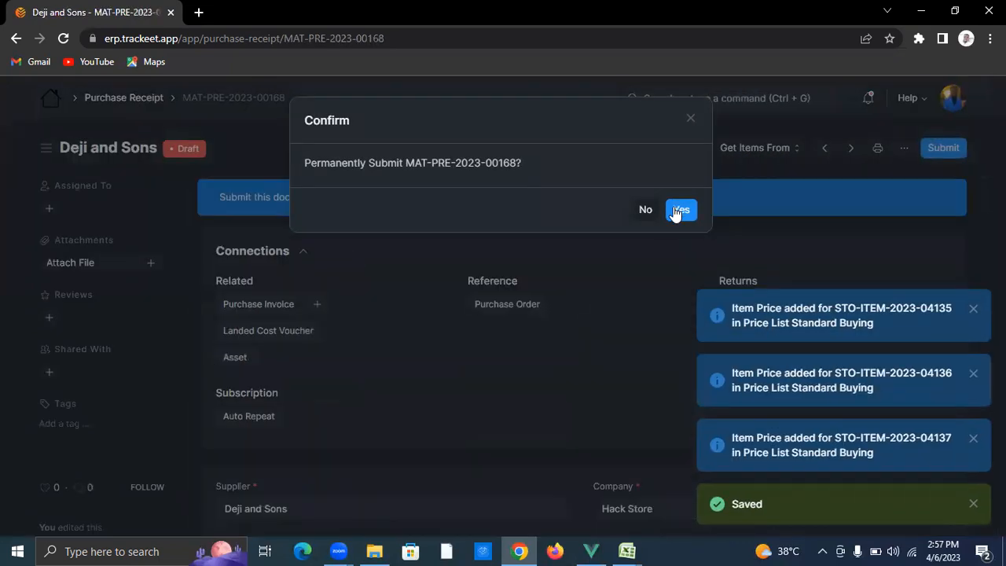
pyautogui.click(678, 209)
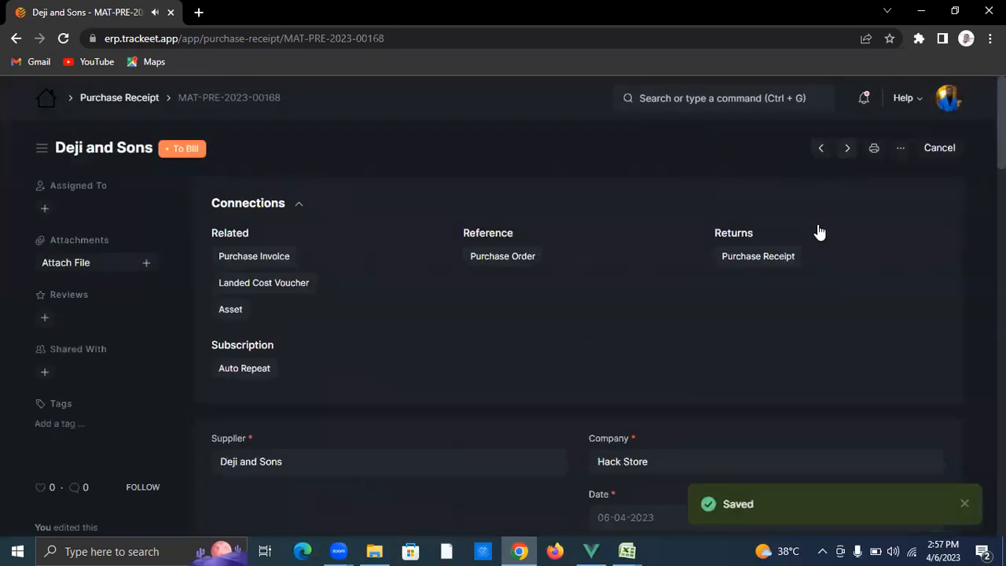
pyautogui.click(774, 155)
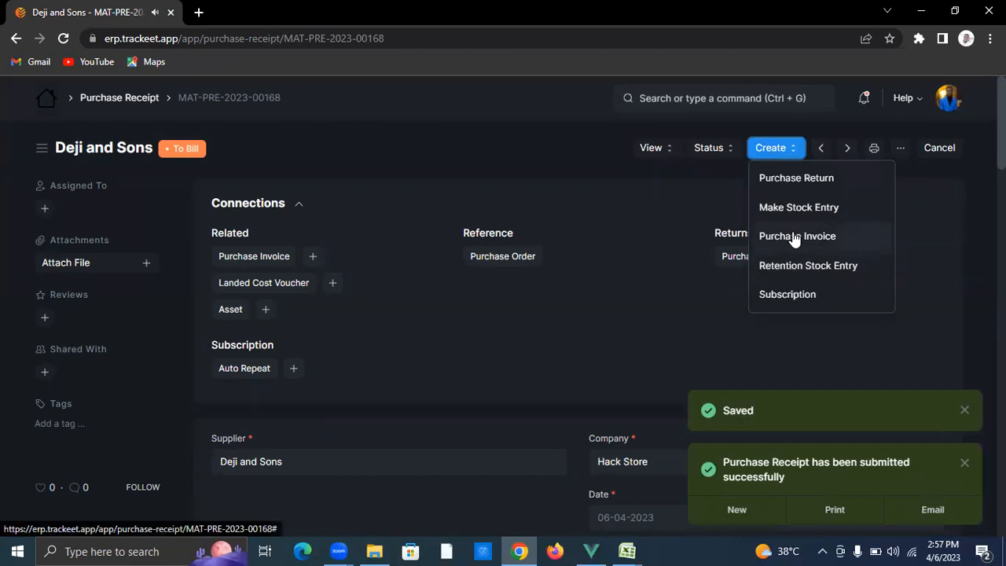
# Step: Create a purchase invoice from the receipt and tick Is Paid
pyautogui.click(796, 236)
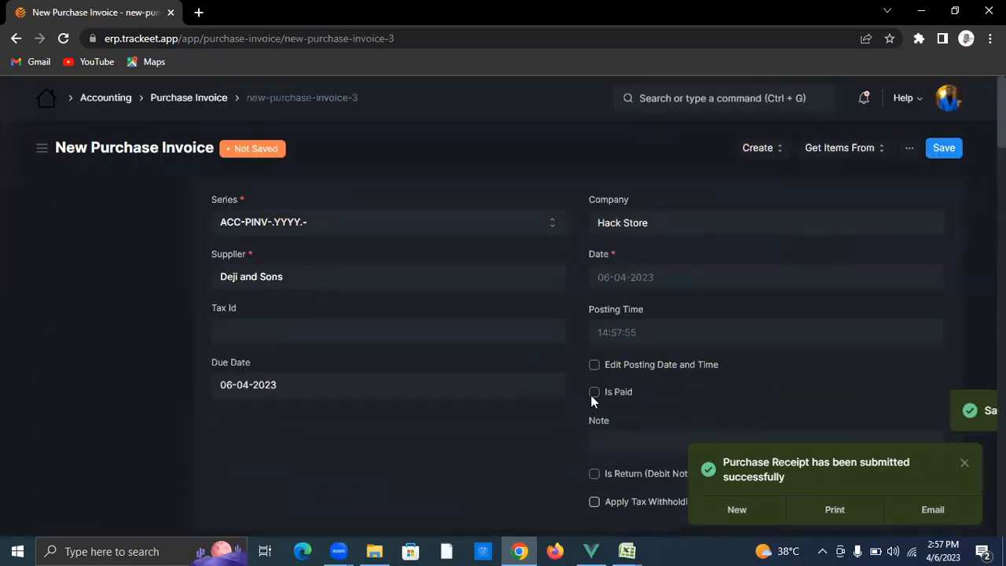
pyautogui.click(593, 394)
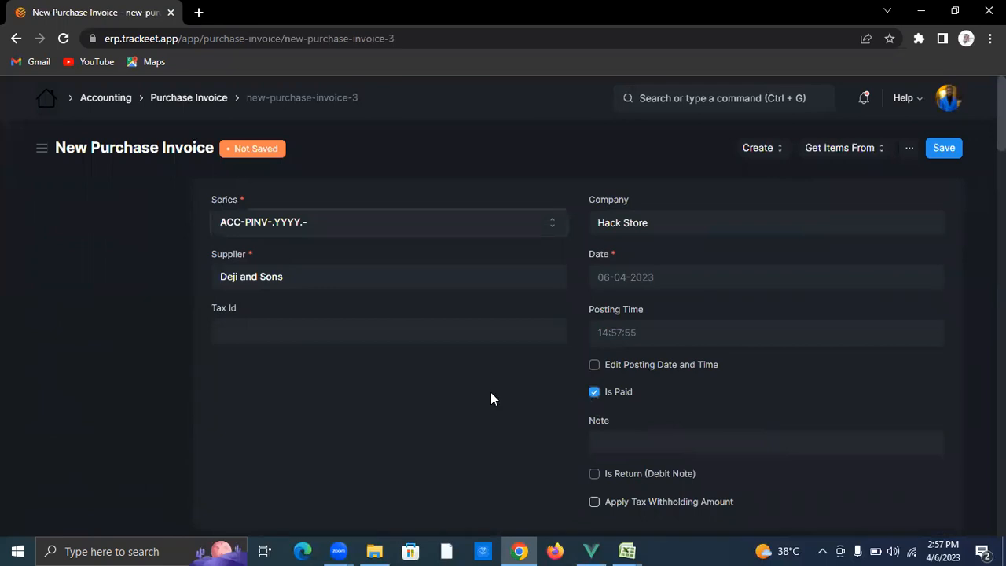
pyautogui.scroll(-10, 491, 393)
pyautogui.scroll(-10, 484, 382)
pyautogui.scroll(-4, 313, 402)
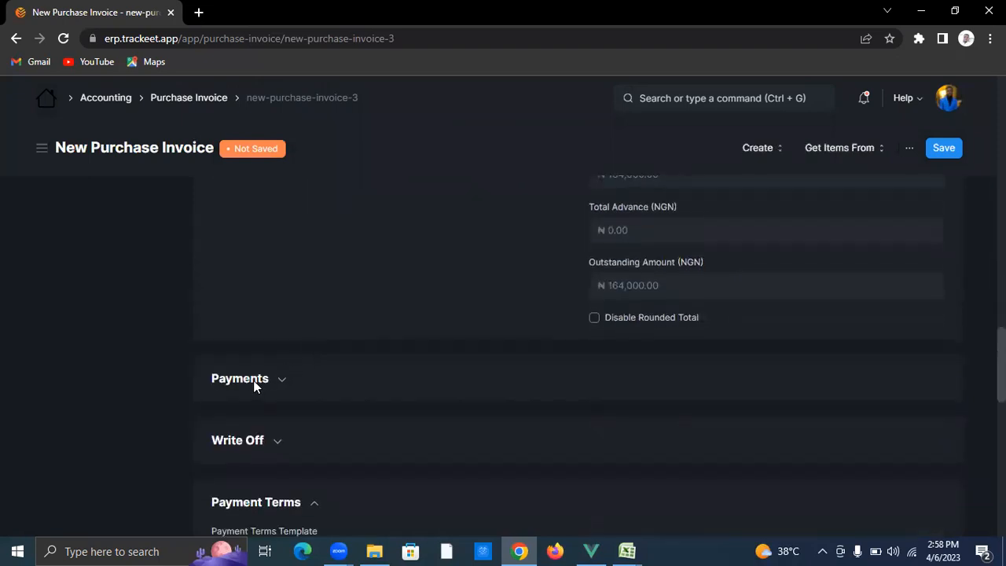
# Step: Set the payment to Mode of Payment Cash with a Paid Amount of 164000
pyautogui.click(254, 384)
pyautogui.click(309, 441)
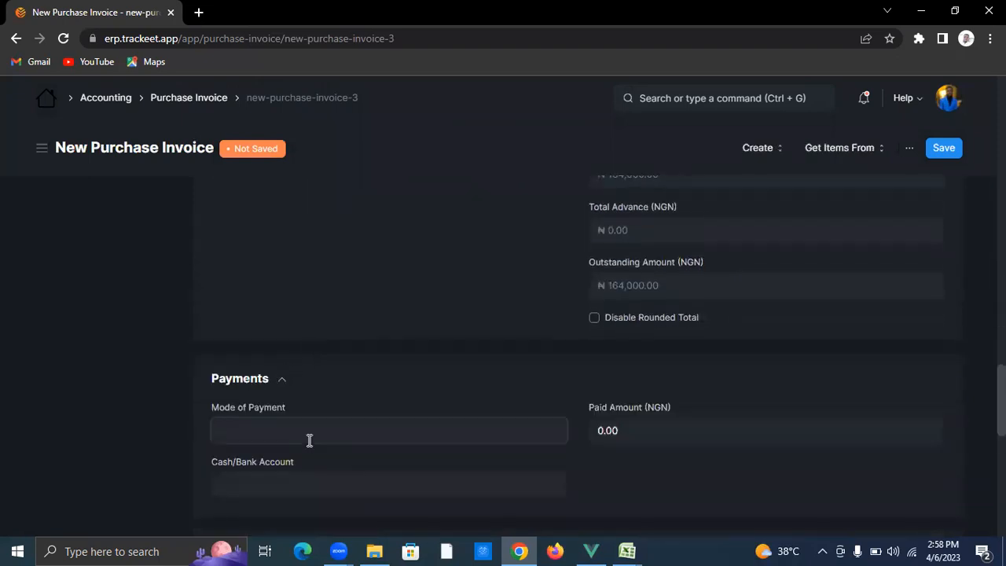
pyautogui.write('cash')
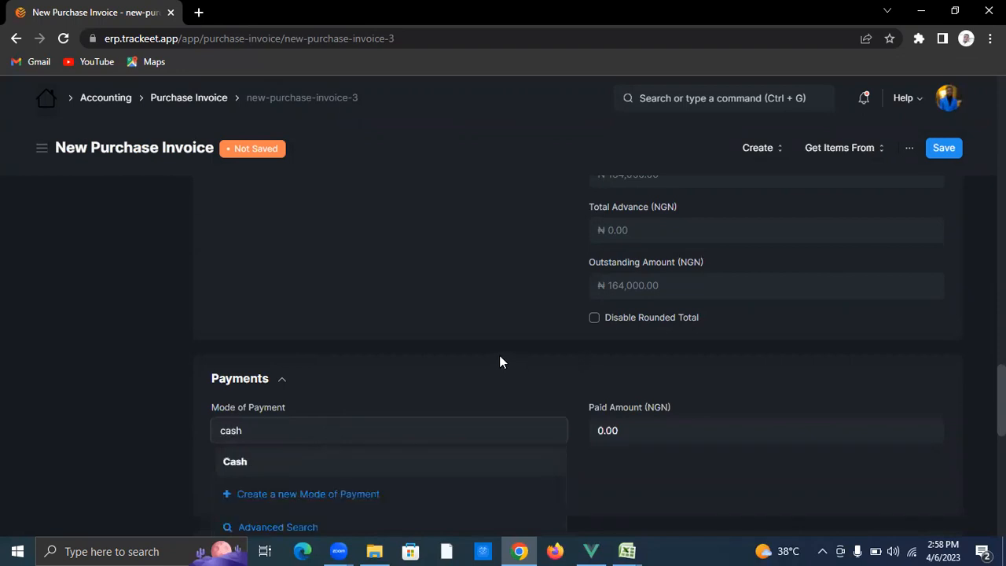
pyautogui.scroll(-1, 472, 365)
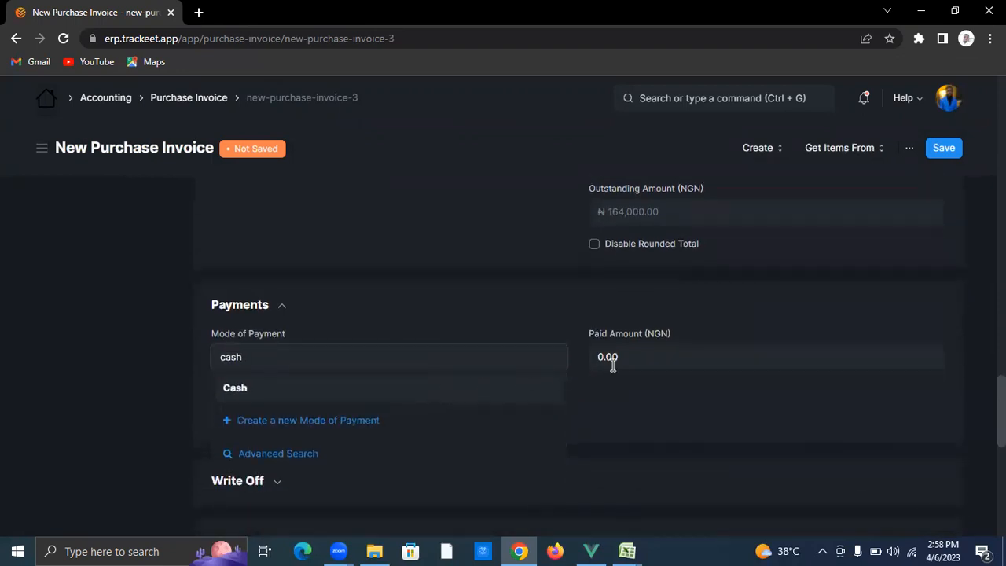
pyautogui.click(462, 393)
pyautogui.click(645, 359)
pyautogui.write('164000')
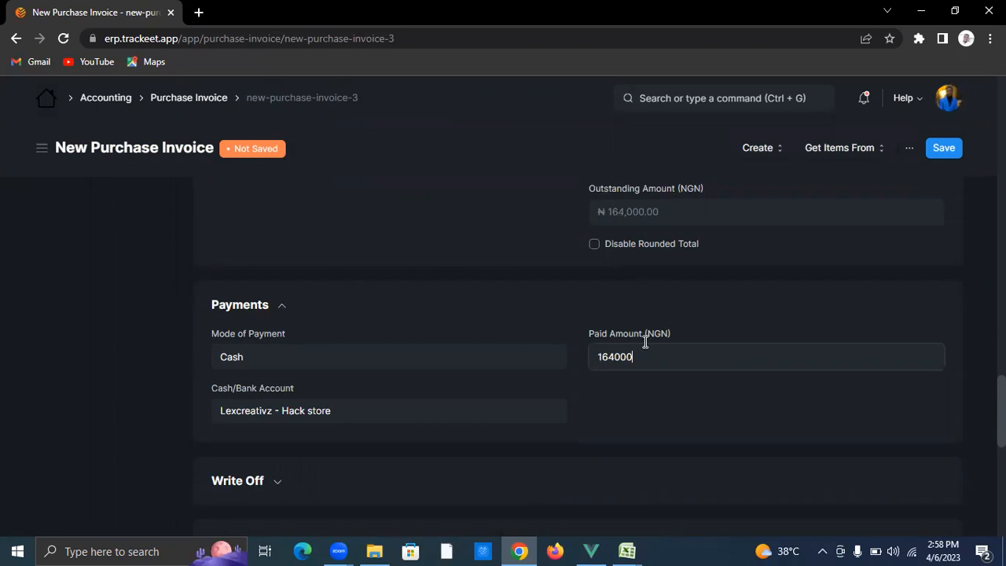
pyautogui.click(700, 307)
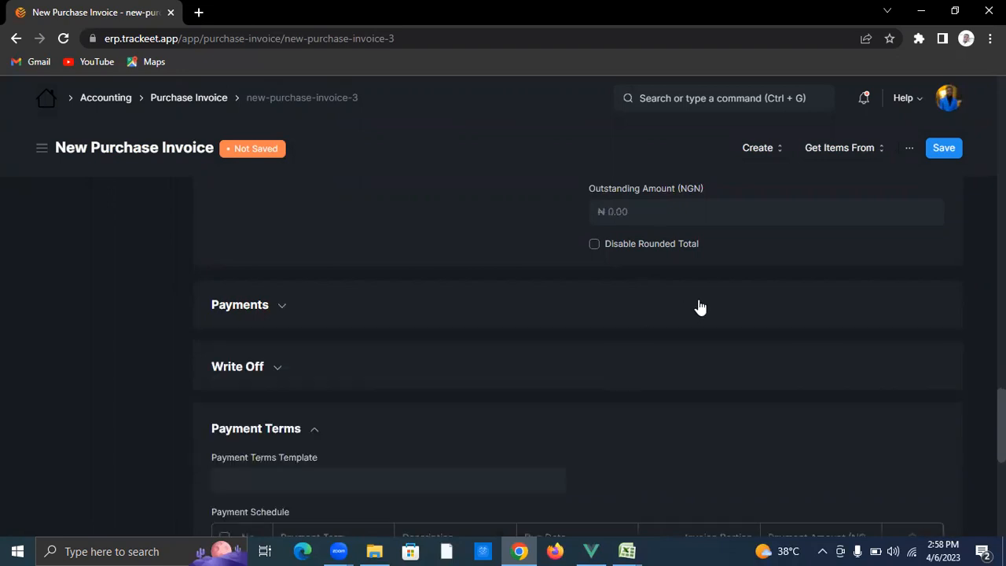
# Step: Save the paid purchase invoice as a draft
pyautogui.click(246, 310)
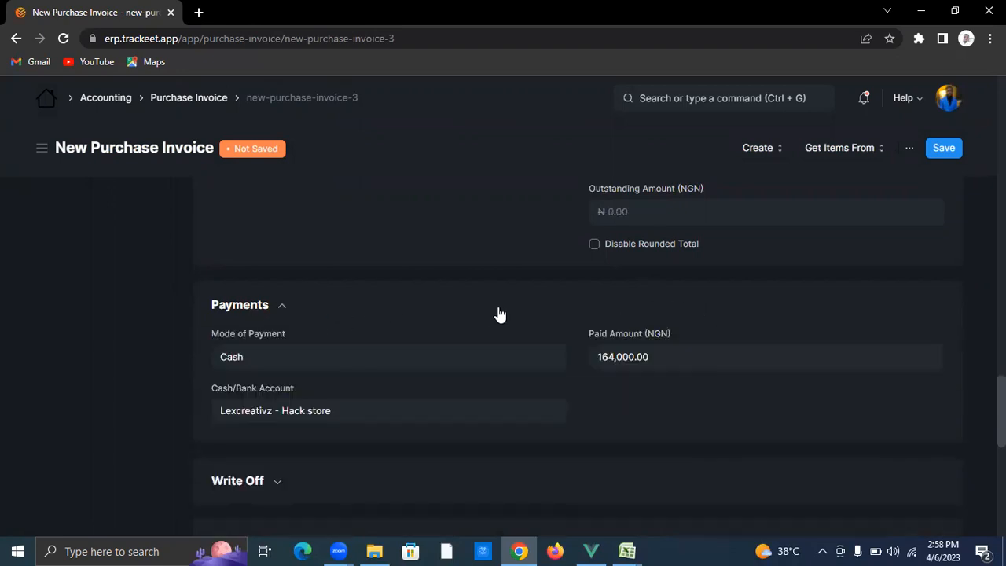
pyautogui.scroll(8, 782, 348)
pyautogui.click(950, 148)
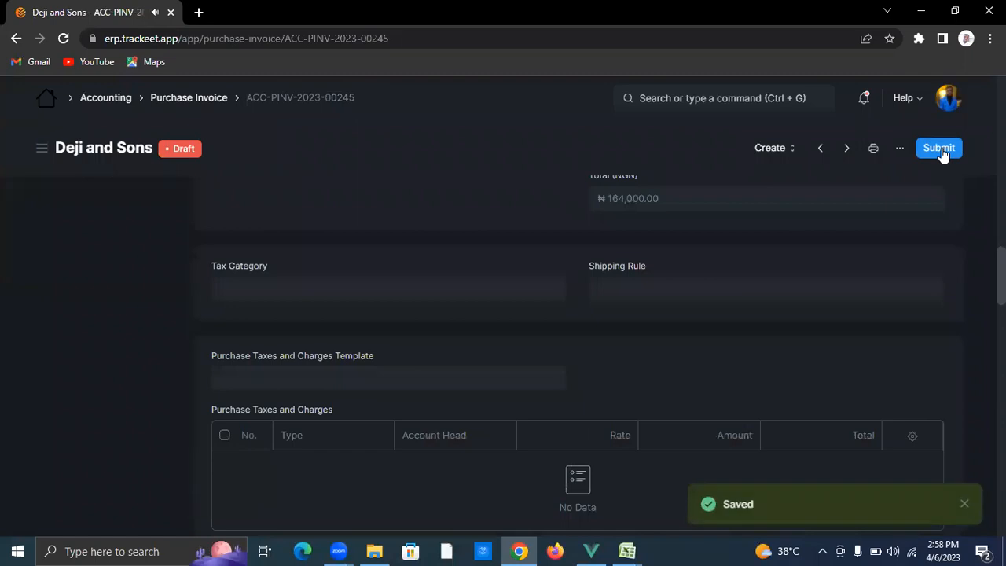
# Step: Submit purchase invoice ACC-PINV-2023-00245 and confirm the permanent submission
pyautogui.click(942, 148)
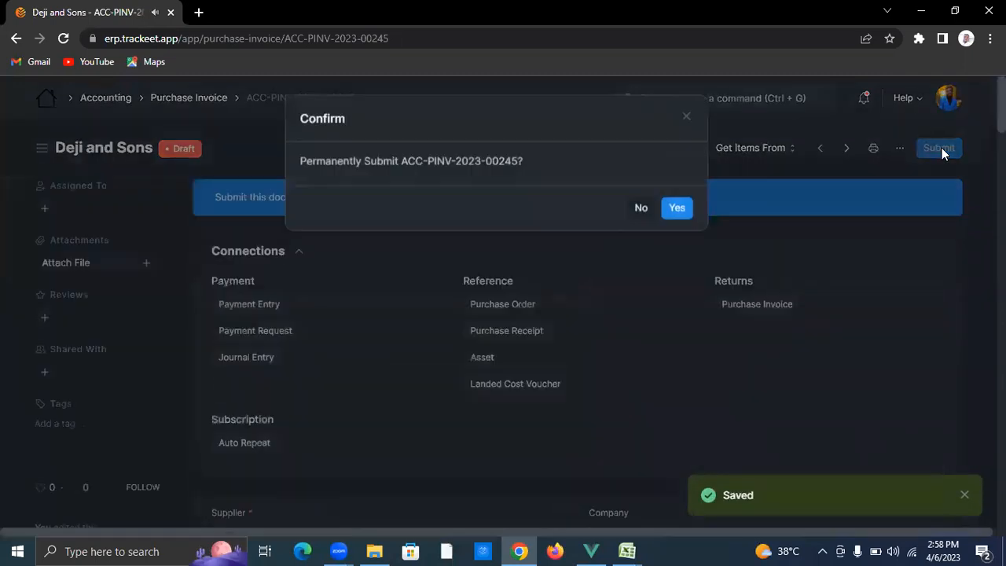
pyautogui.click(682, 210)
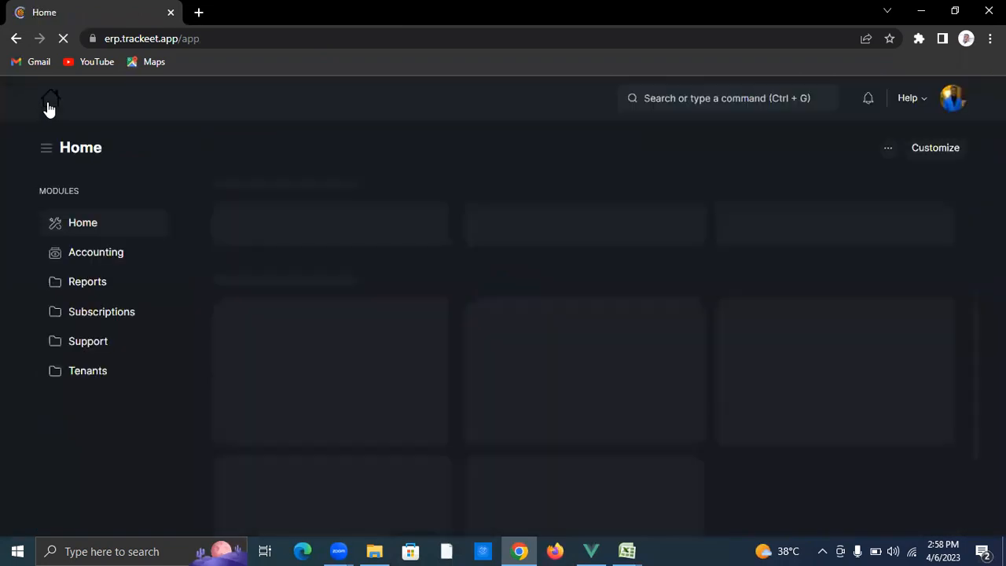
# Step: Open the Stock Balance report and set its From Date to today, 06-04-2023
pyautogui.click(106, 289)
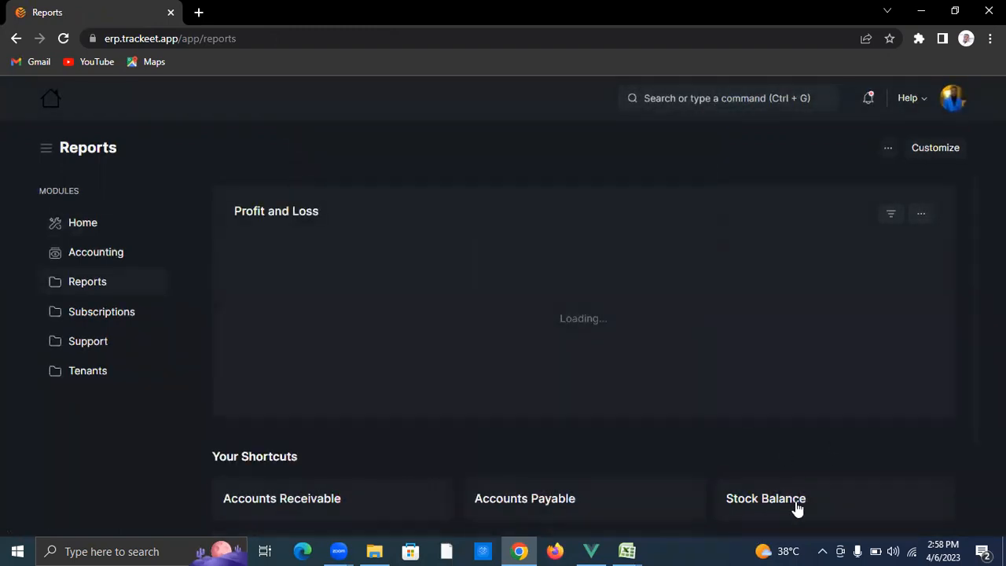
pyautogui.click(796, 502)
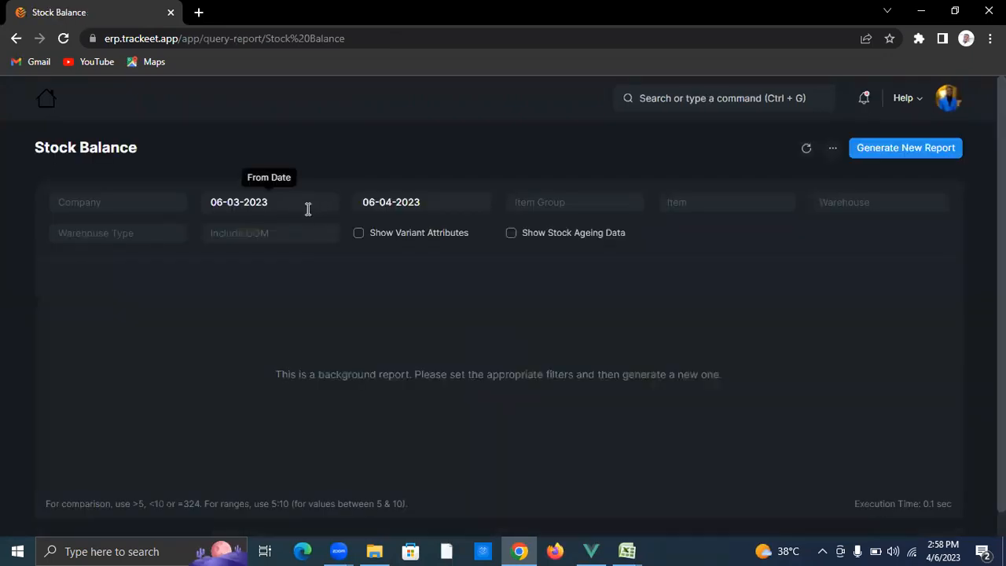
pyautogui.click(306, 206)
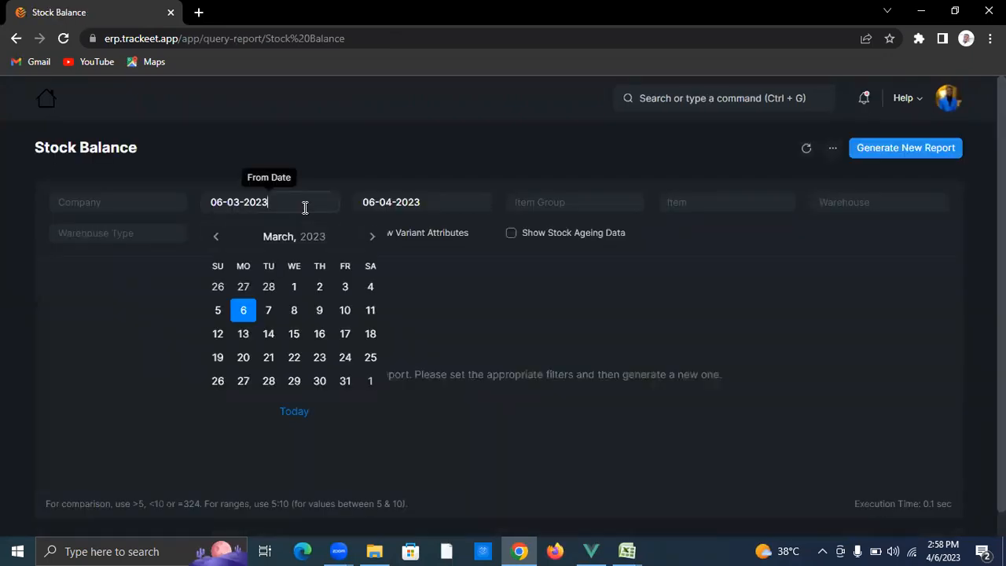
pyautogui.click(323, 423)
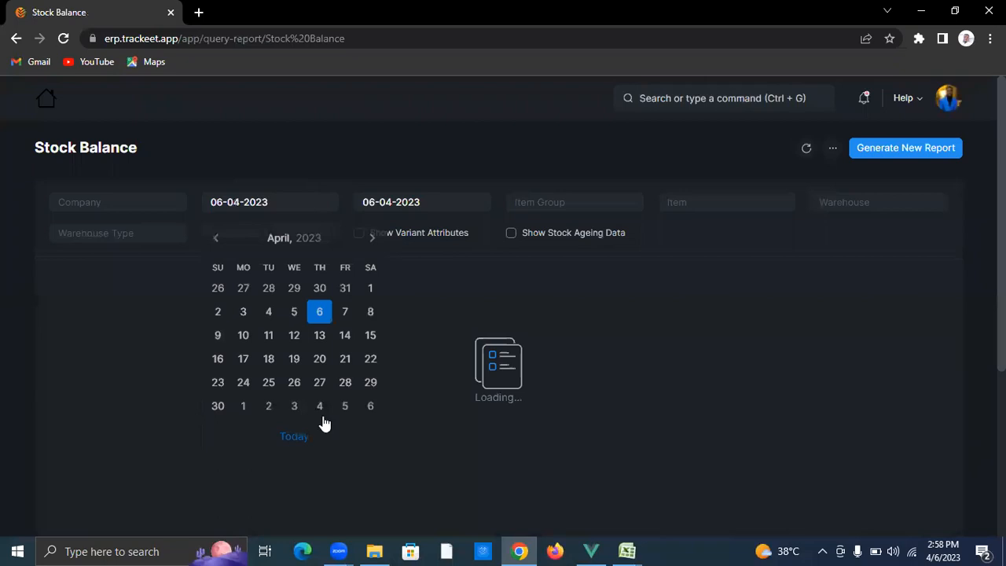
# Step: Filter the report to company Hack Store and generate a new report
pyautogui.click(121, 202)
pyautogui.press('Down')
pyautogui.press('Return')
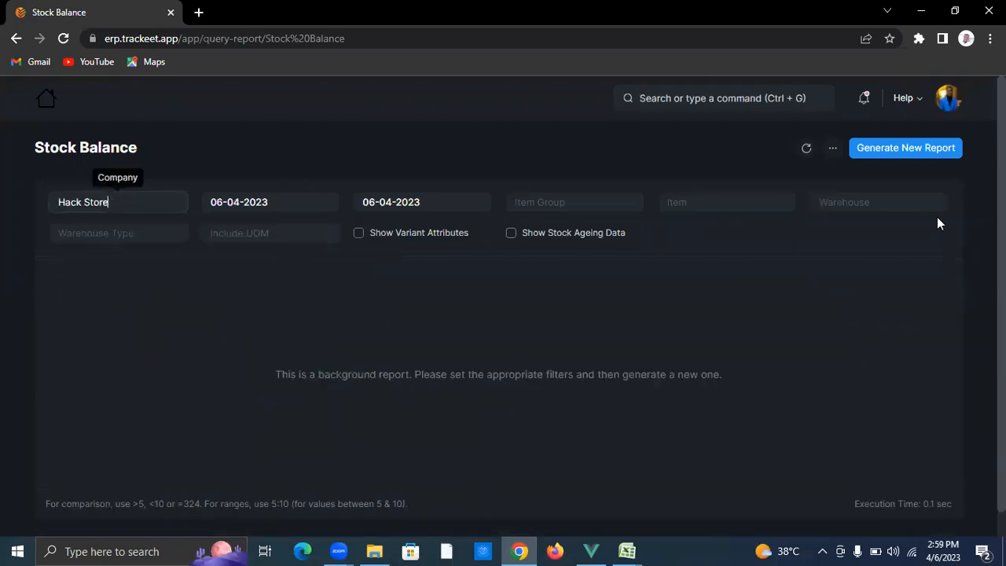
pyautogui.click(908, 153)
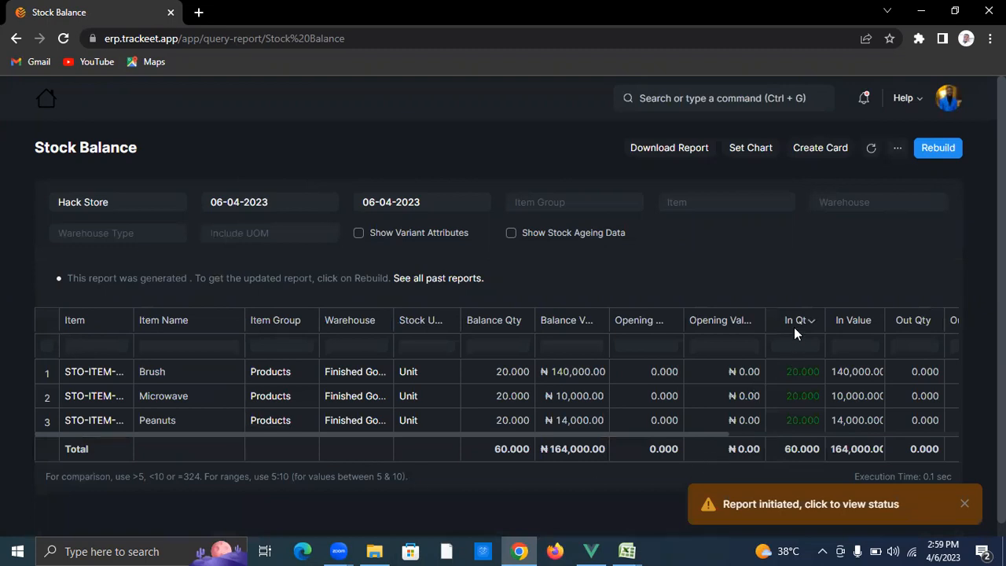
# Step: Switch the company filter to Nod Store and generate its stock balance report
pyautogui.click(172, 202)
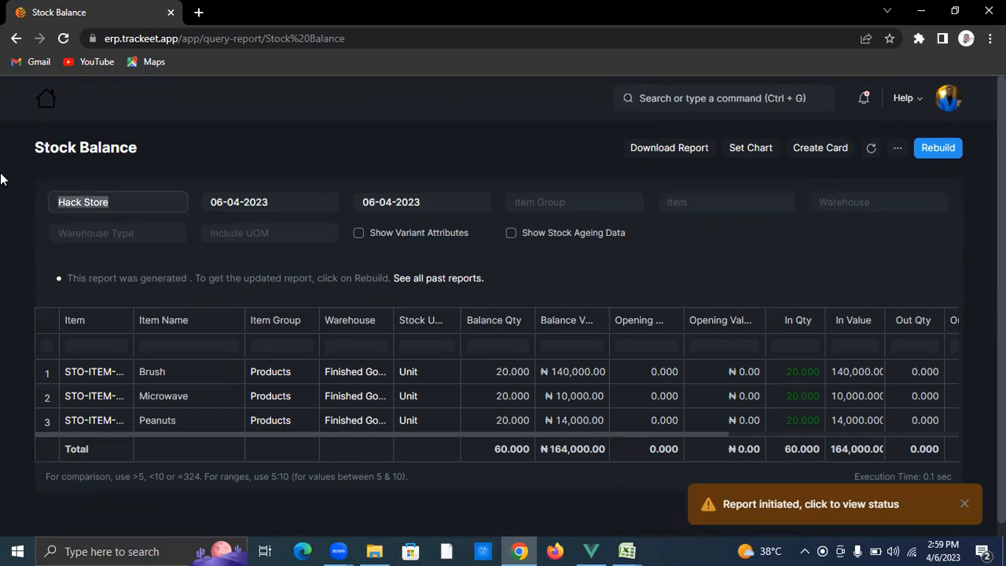
pyautogui.write('no')
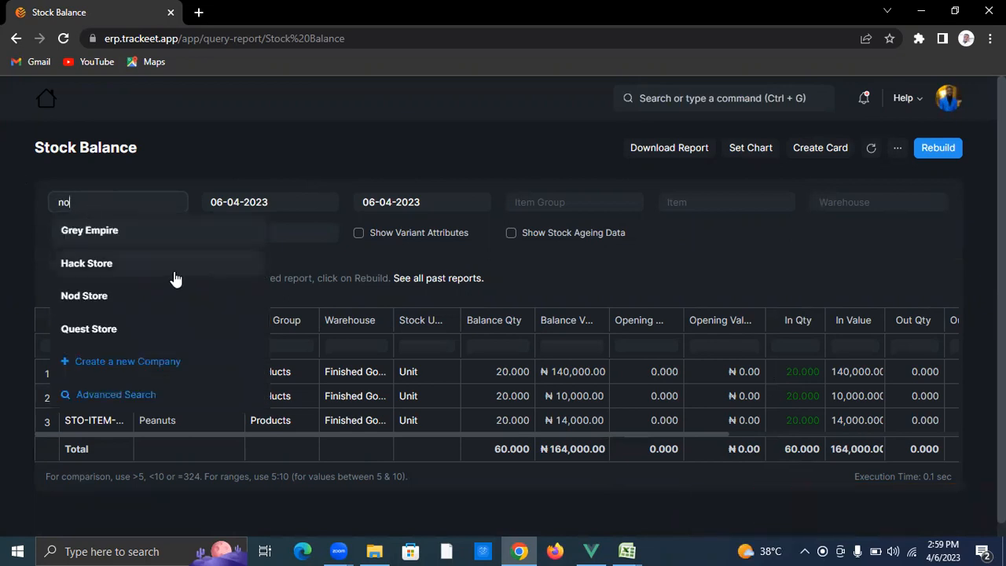
pyautogui.click(157, 230)
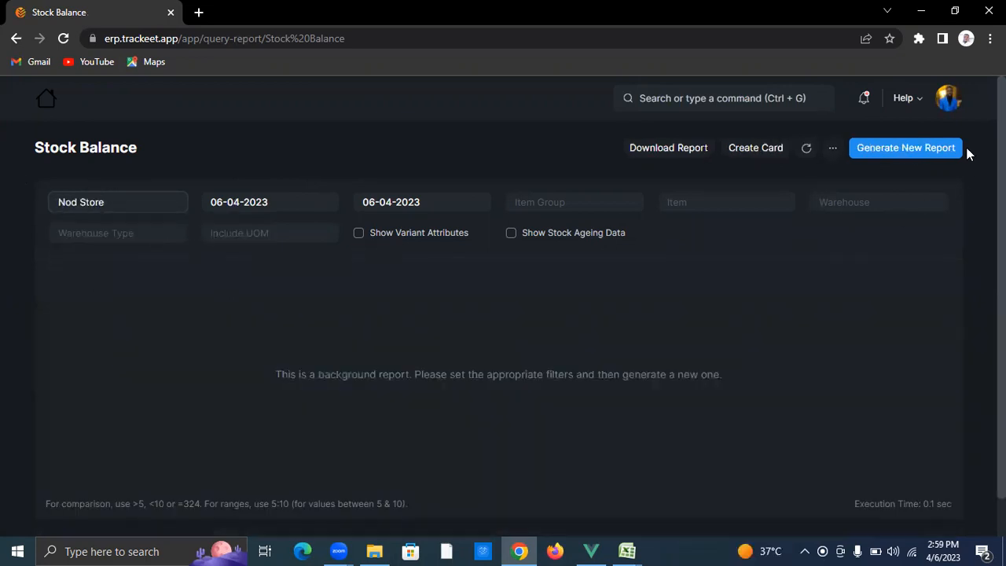
pyautogui.click(937, 151)
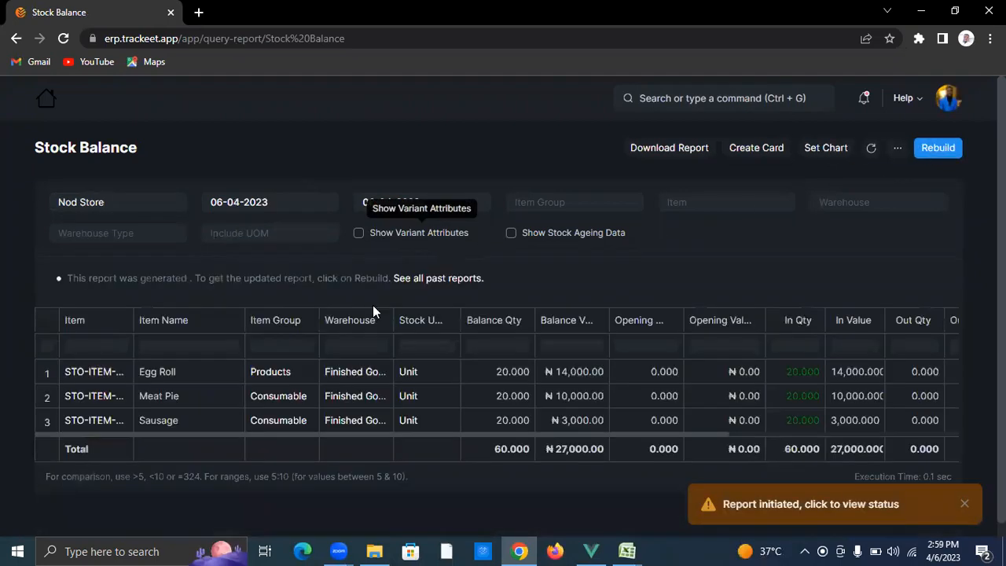
# Step: Switch the company to Grey Empire, generate its report, and return to Reports
pyautogui.click(147, 202)
pyautogui.hotkey('ctrl', 'a')
pyautogui.press('BackSpace')
pyautogui.write('grey')
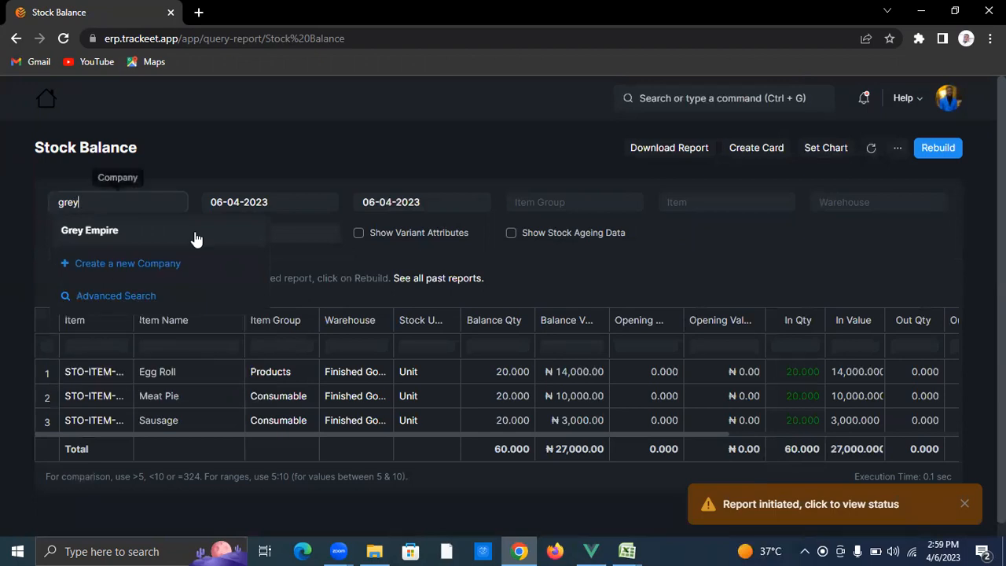
pyautogui.click(197, 236)
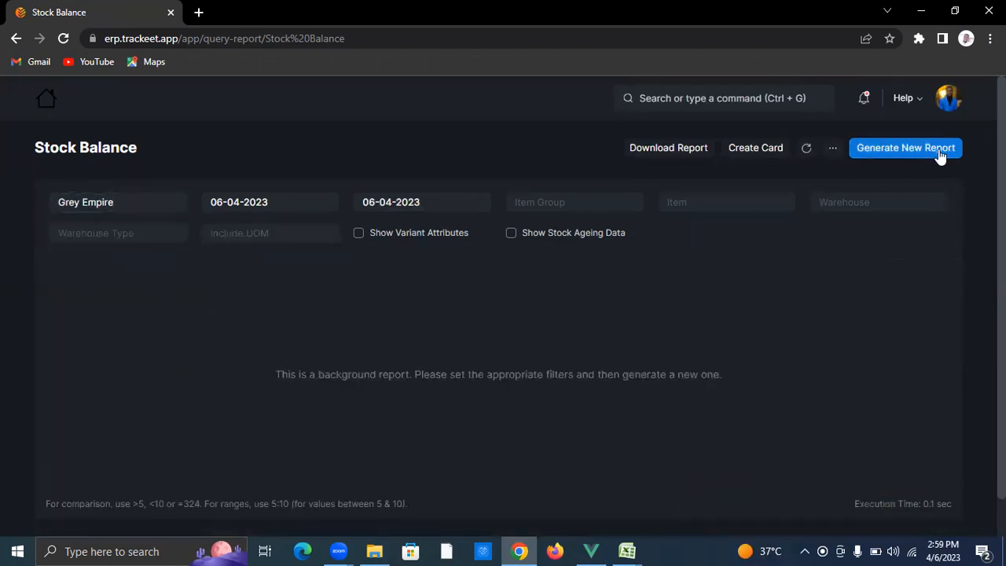
pyautogui.click(939, 151)
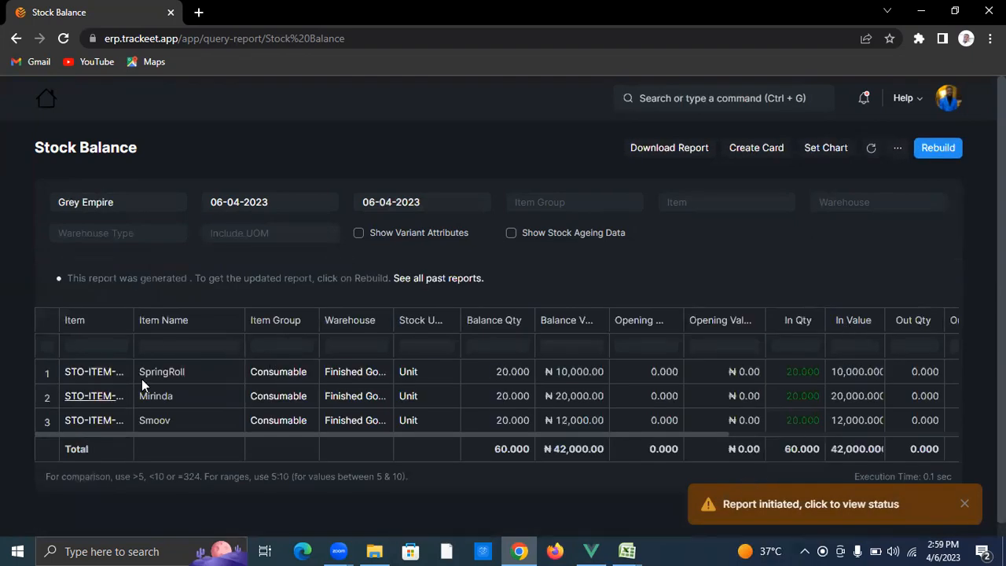
pyautogui.click(53, 105)
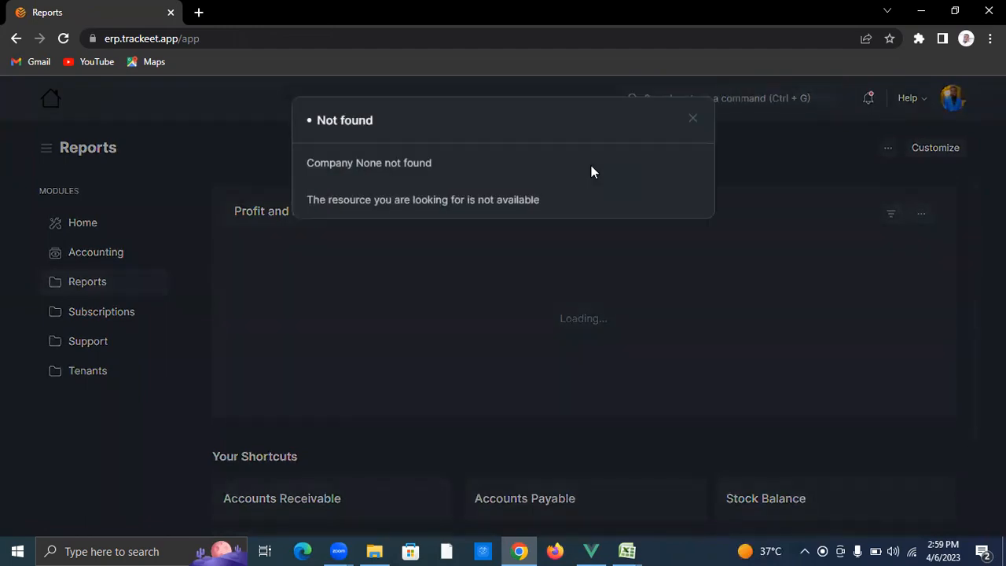
# Step: Close the Not found error and add a new Sales Invoice from Home's Sales Invoice list
pyautogui.click(833, 246)
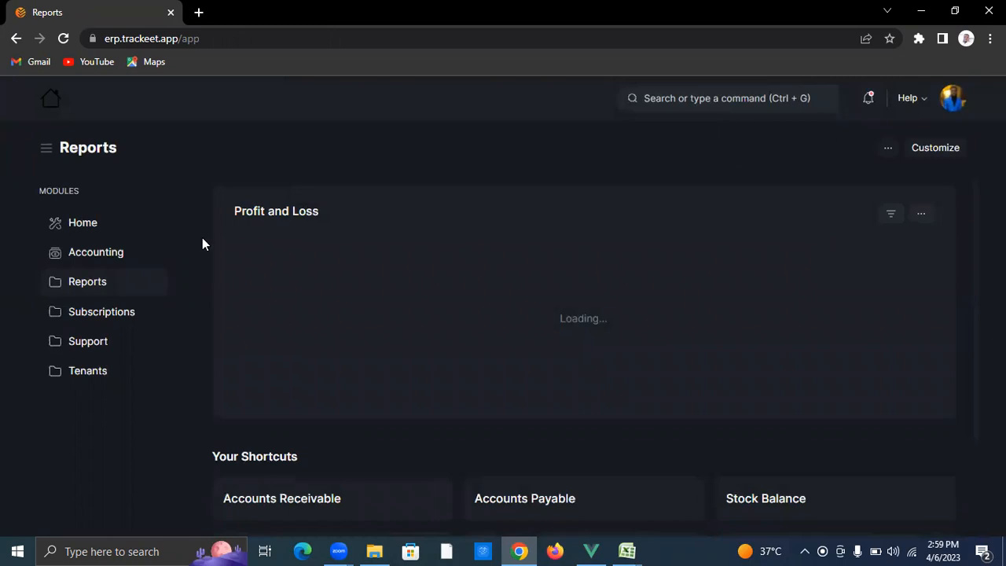
pyautogui.click(86, 225)
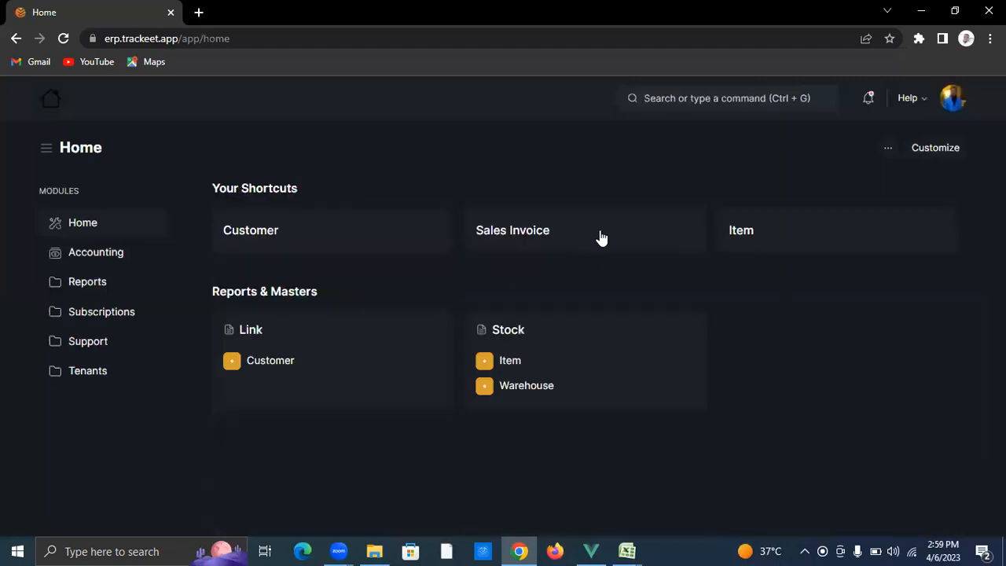
pyautogui.click(602, 237)
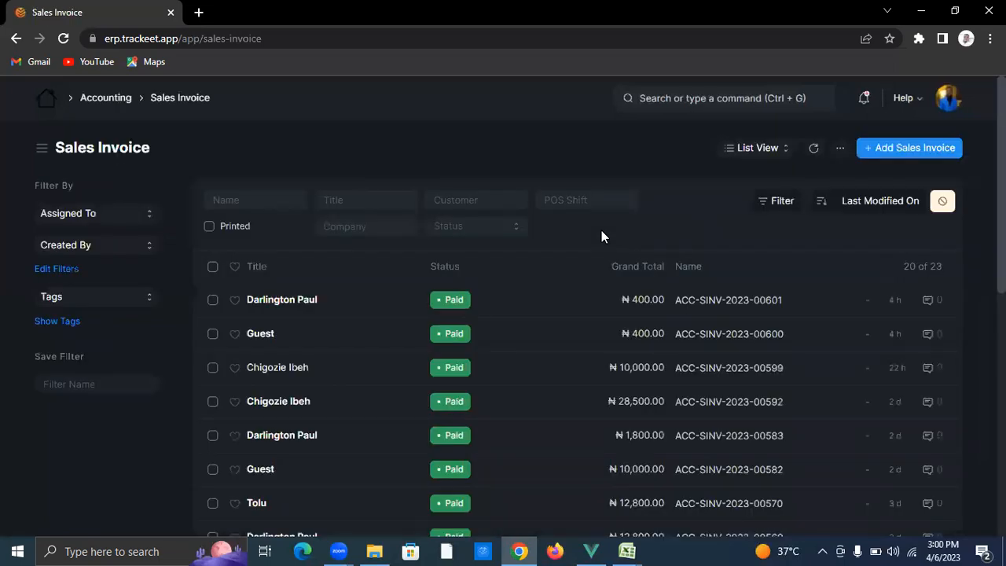
pyautogui.click(878, 155)
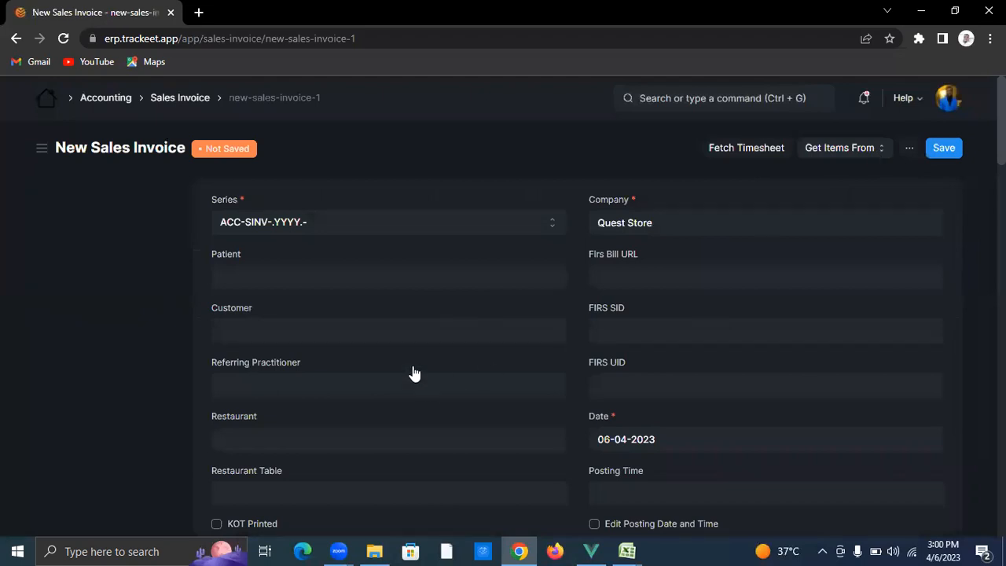
# Step: Replace the invoice company Quest Store with Grey Empire
pyautogui.click(395, 332)
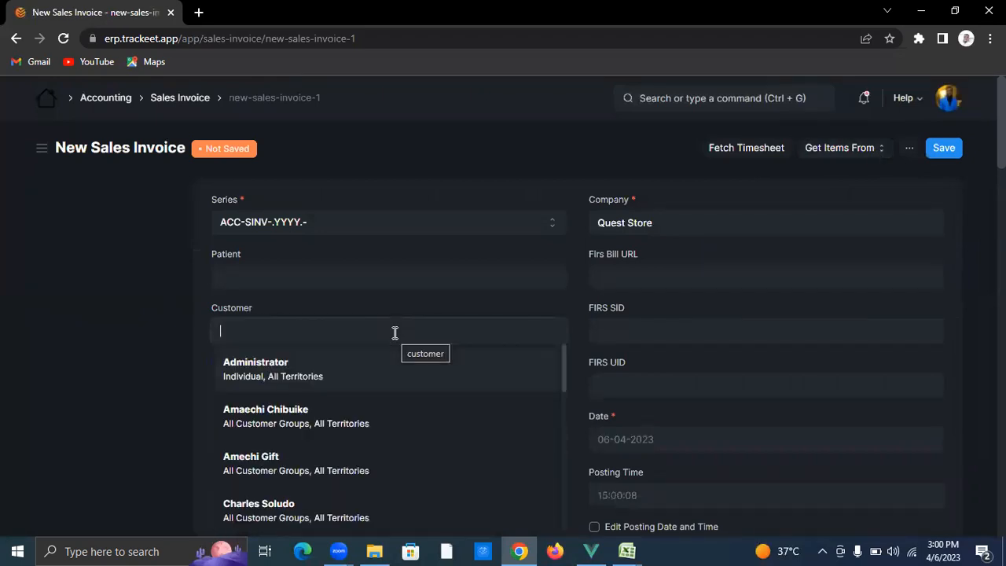
pyautogui.click(683, 215)
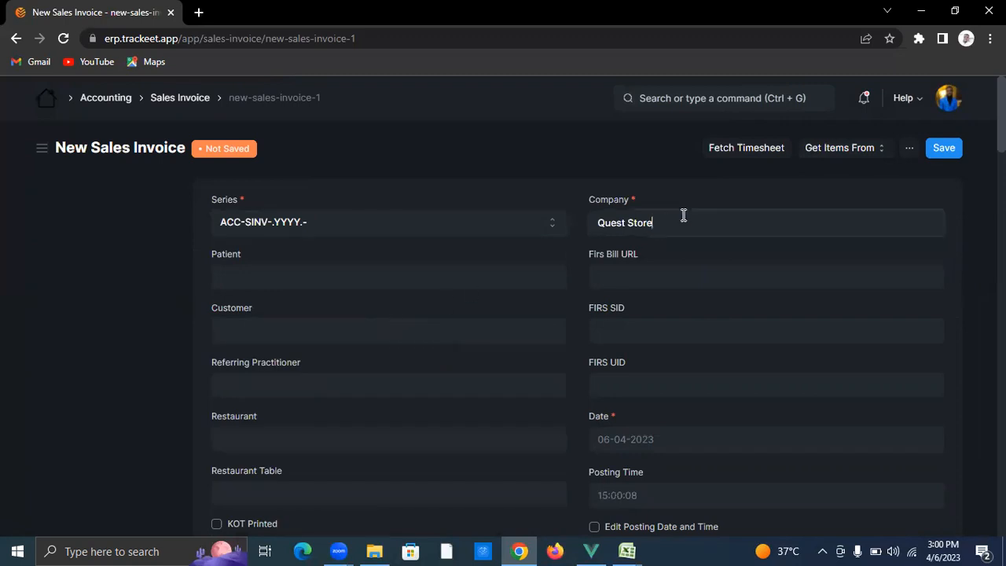
pyautogui.press('BackSpace')
pyautogui.press('BackSpace')
pyautogui.press('BackSpace')
pyautogui.press('BackSpace')
pyautogui.press('BackSpace')
pyautogui.press('BackSpace')
pyautogui.press('BackSpace')
pyautogui.press('BackSpace')
pyautogui.press('BackSpace')
pyautogui.press('BackSpace')
pyautogui.click(537, 67)
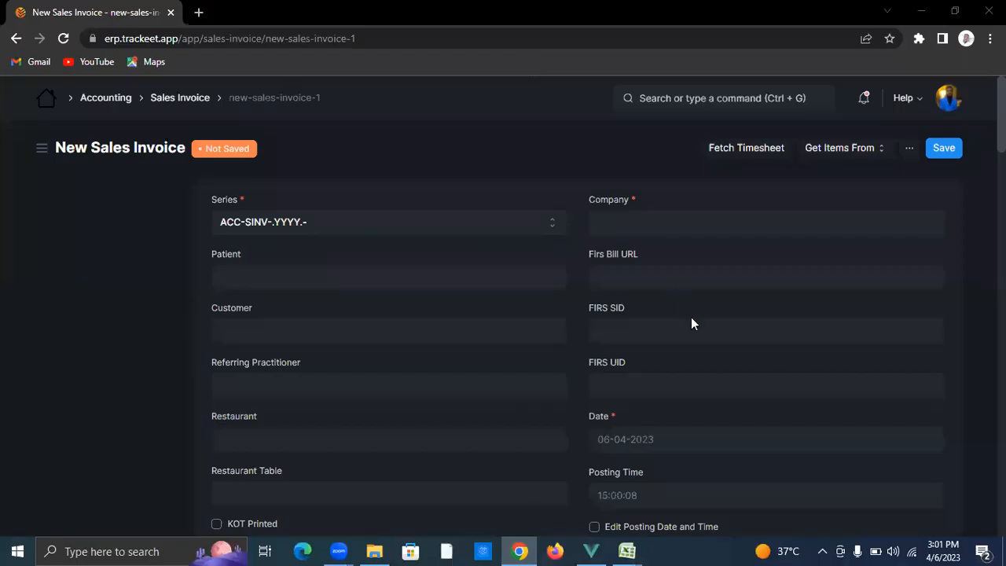
pyautogui.click(370, 330)
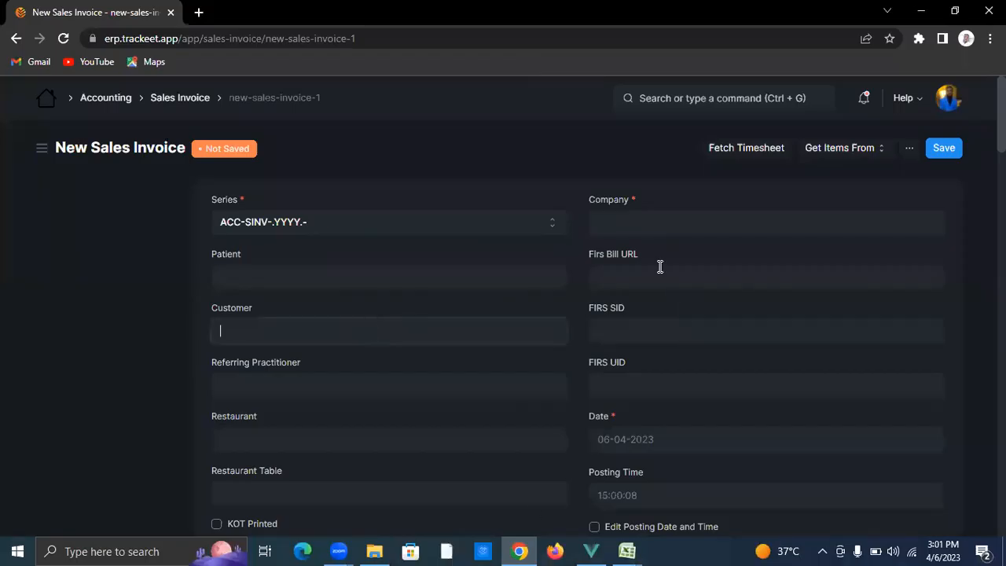
pyautogui.click(665, 223)
pyautogui.write('grey')
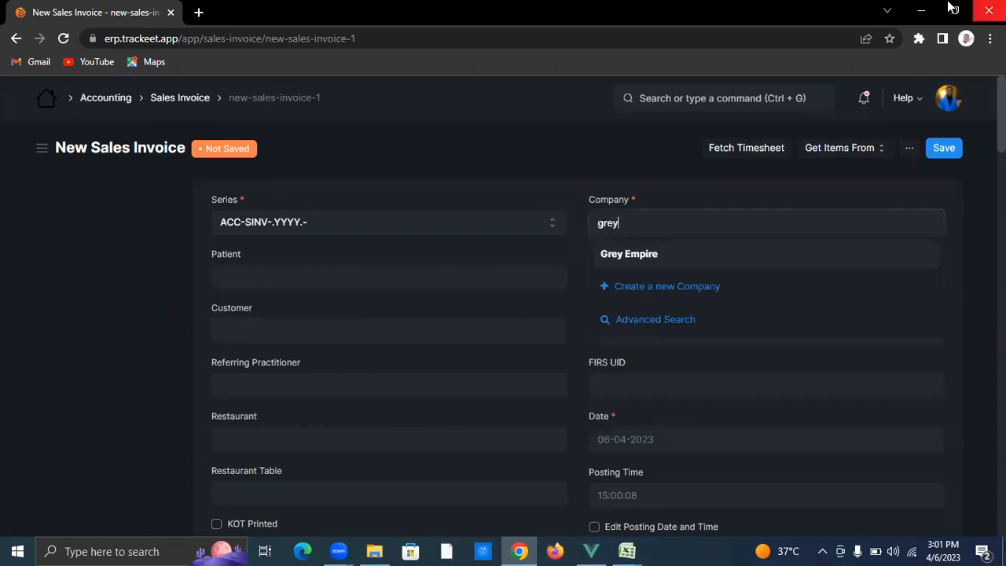
pyautogui.click(752, 256)
# Step: Choose the customer and tick Include Payment (POS) with POS Profile Grey empire
pyautogui.click(344, 322)
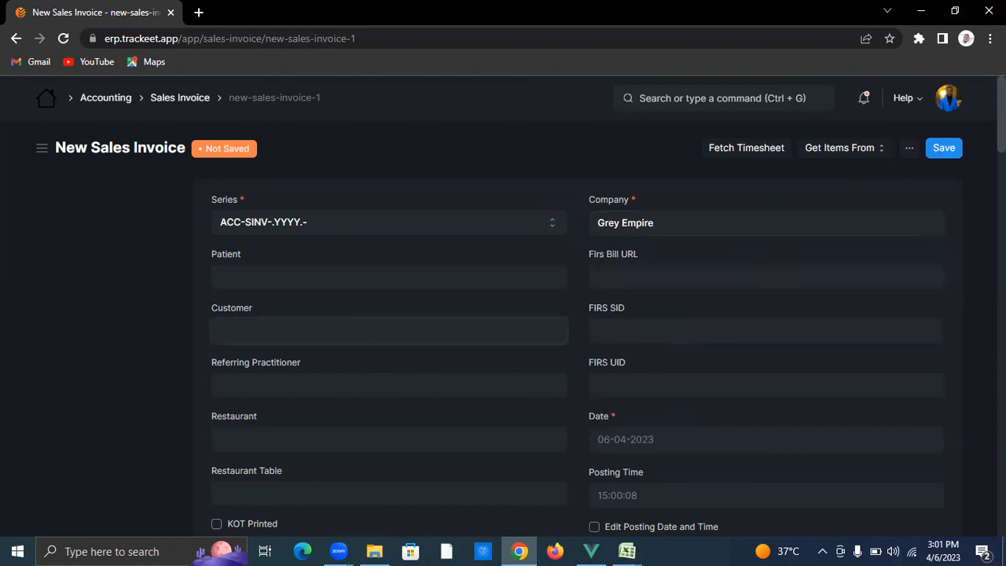
pyautogui.write('chidi')
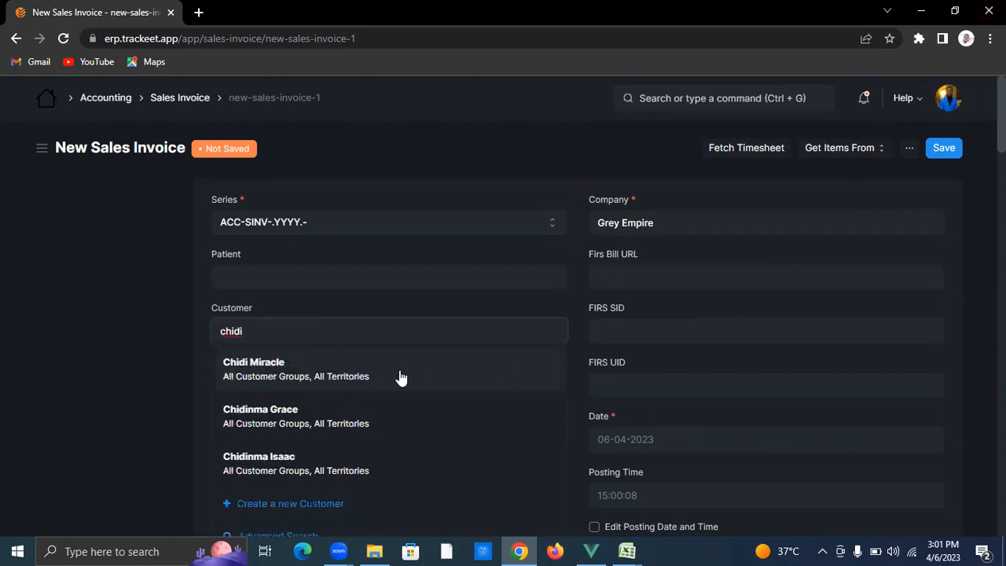
pyautogui.click(400, 377)
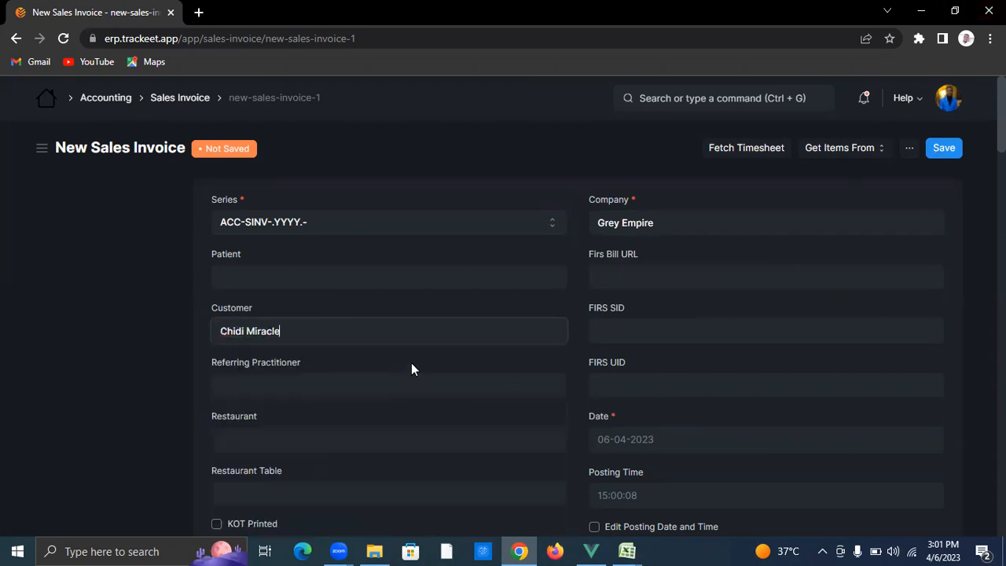
pyautogui.scroll(-4, 417, 412)
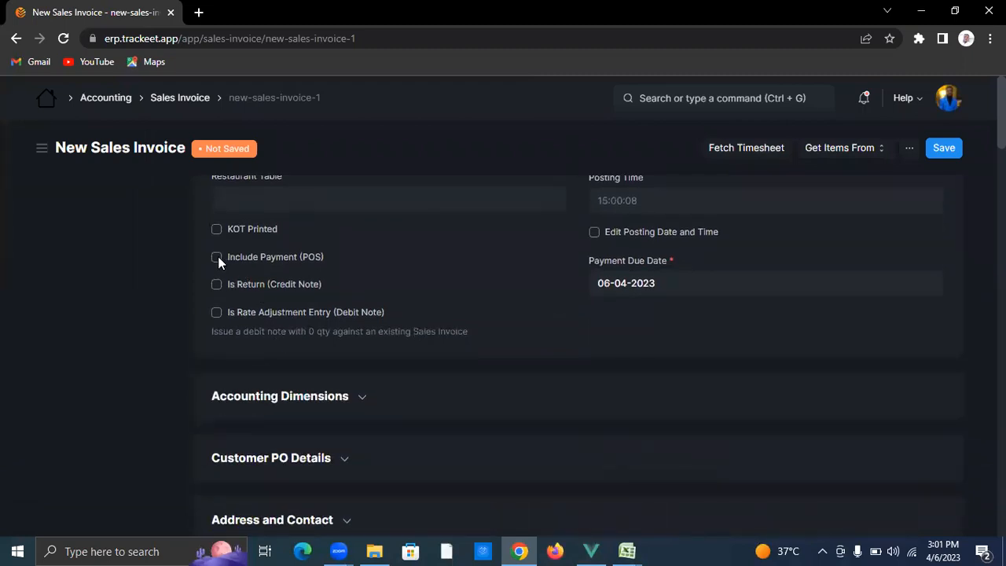
pyautogui.click(216, 258)
pyautogui.click(315, 290)
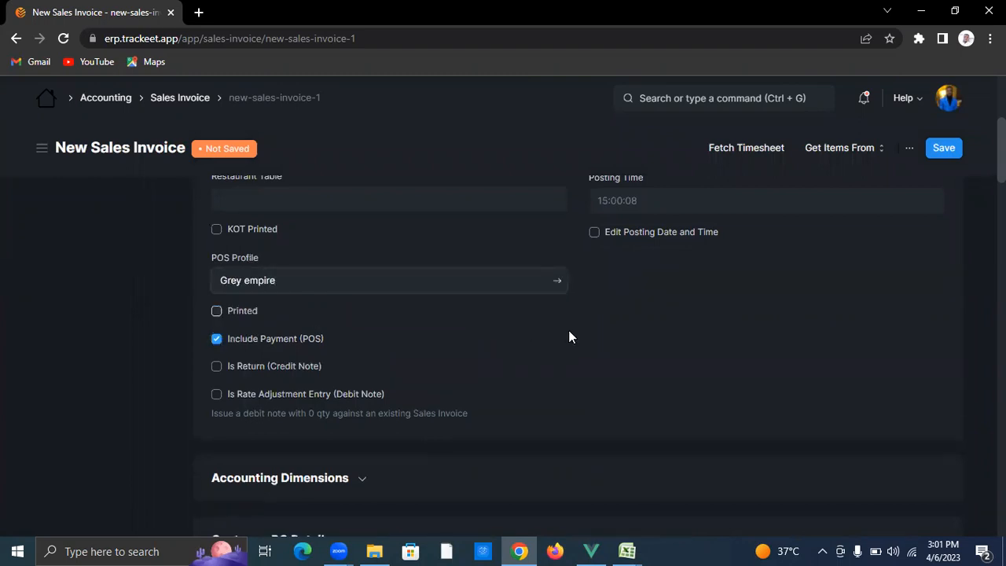
pyautogui.scroll(-2, 438, 383)
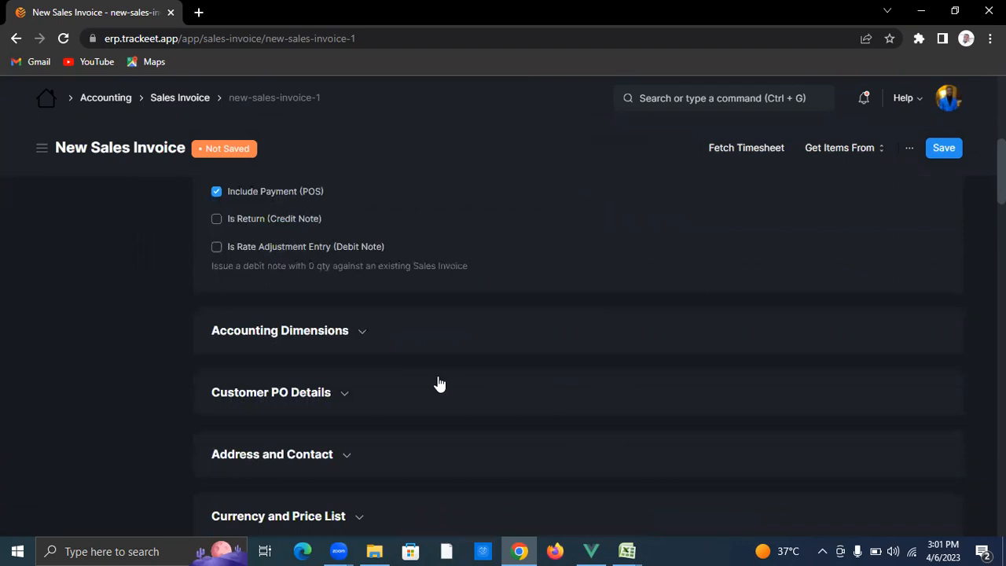
pyautogui.scroll(-2, 406, 378)
pyautogui.scroll(-2, 405, 379)
# Step: Set the source warehouse to Finished Goods - Grey empire
pyautogui.click(371, 332)
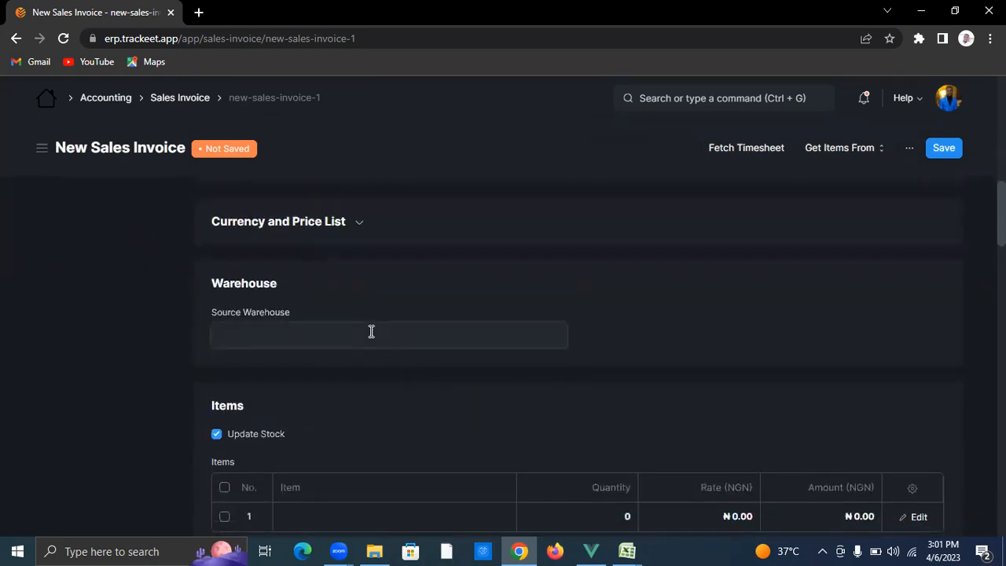
pyautogui.click(359, 370)
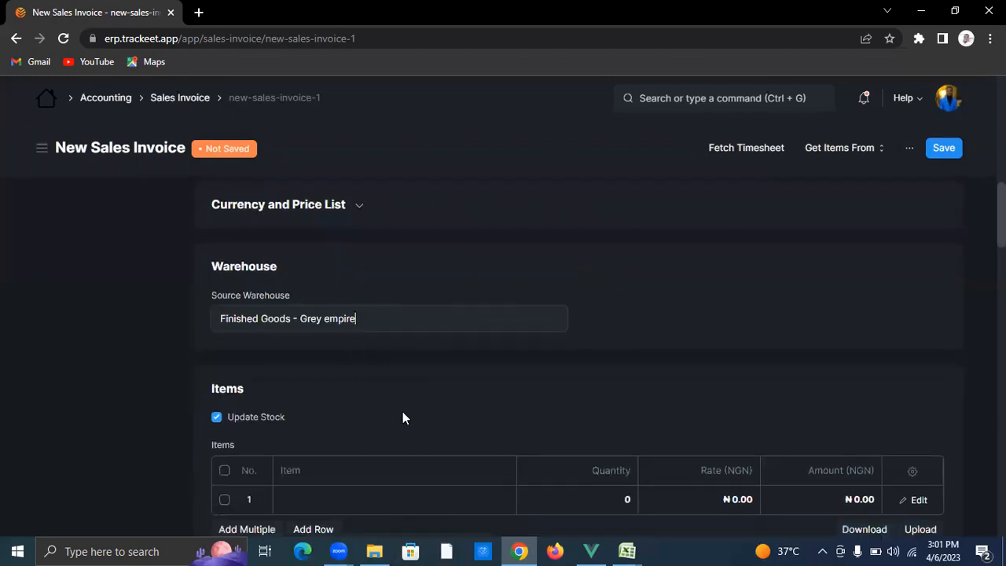
pyautogui.scroll(-1, 403, 417)
# Step: Add three item rows and pick Smoov for the first row
pyautogui.click(403, 445)
pyautogui.click(322, 473)
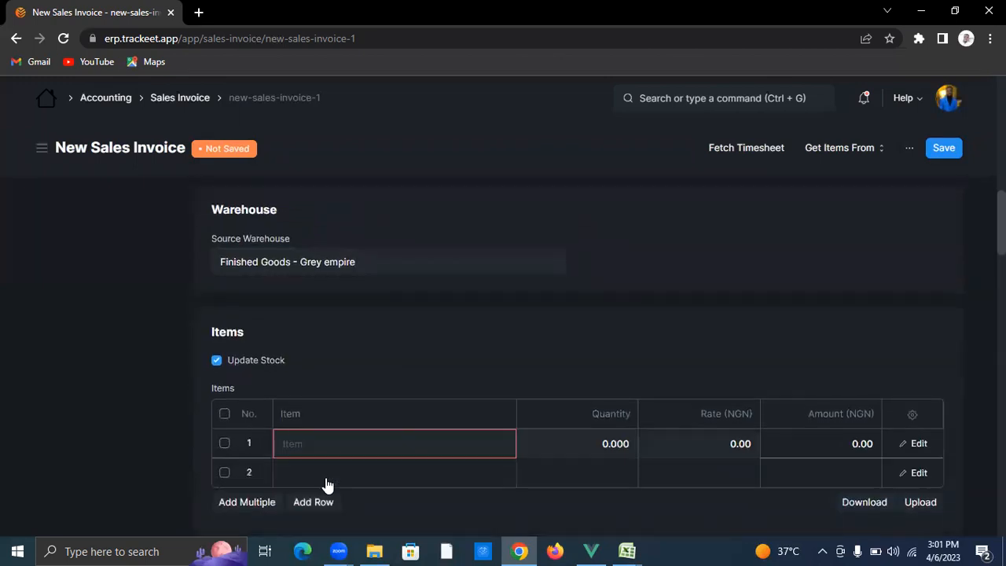
pyautogui.click(330, 501)
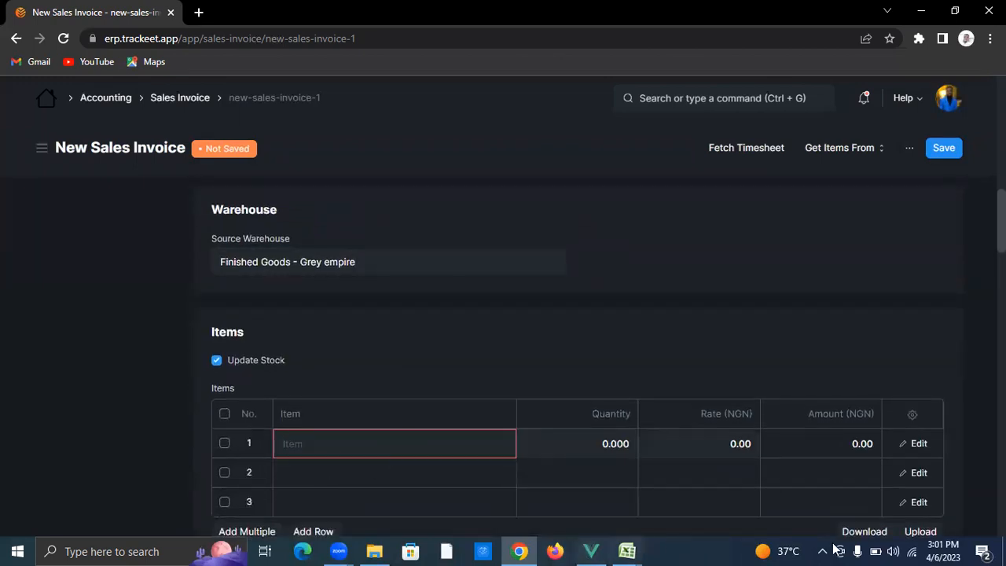
pyautogui.write('mo')
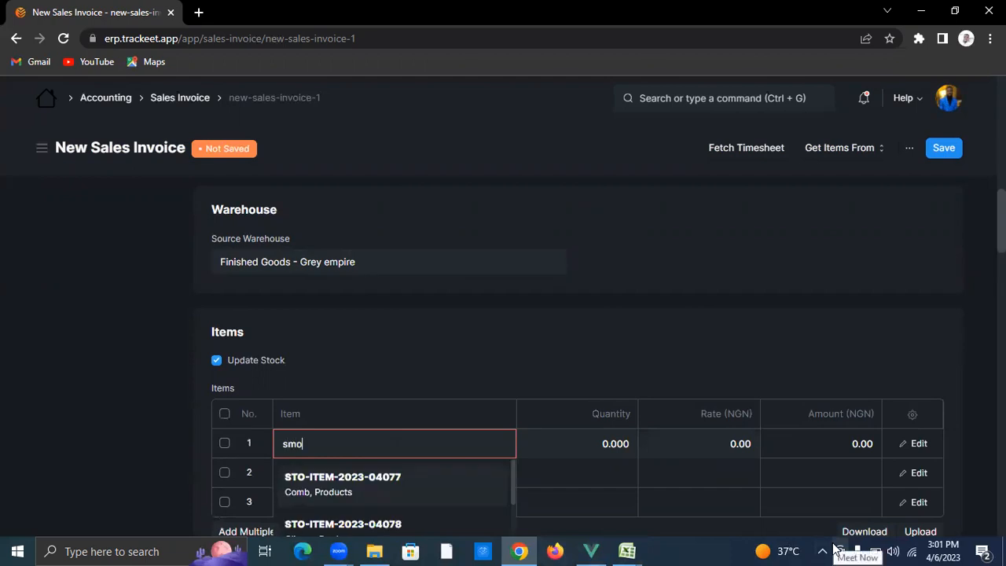
pyautogui.write('ov')
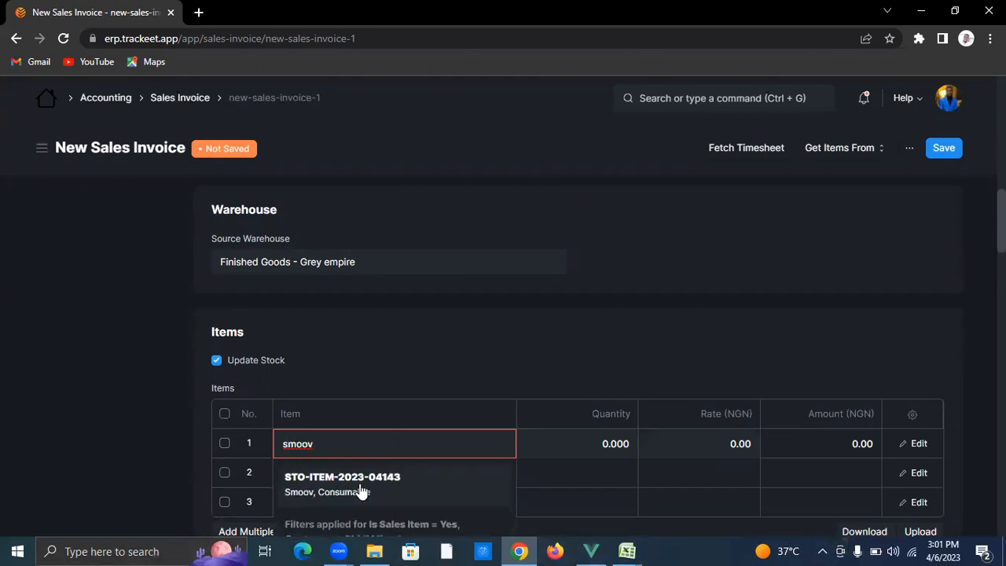
pyautogui.click(376, 481)
pyautogui.scroll(-3, 370, 409)
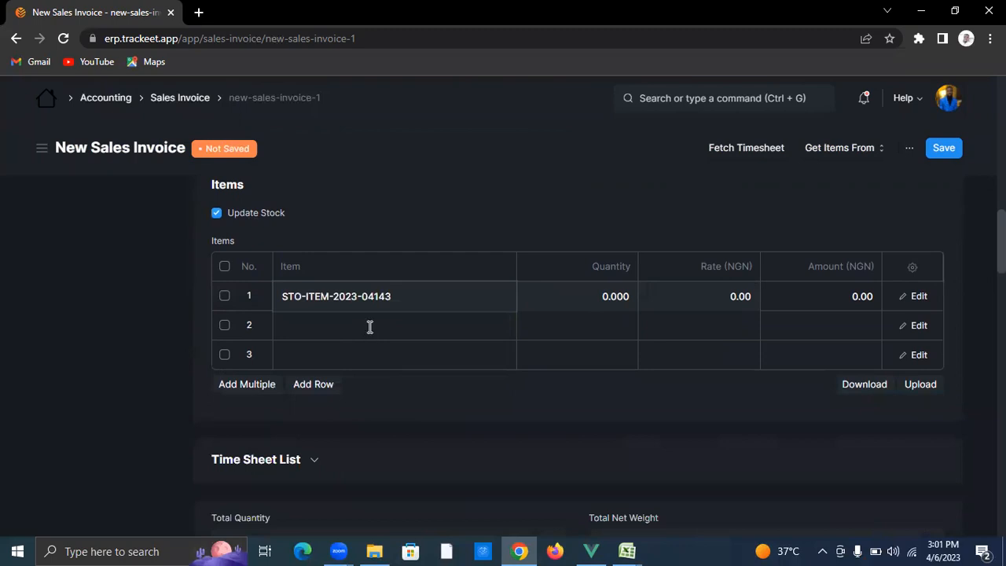
# Step: Pick Mirinda for the second item row and SpringRoll for the third
pyautogui.click(370, 327)
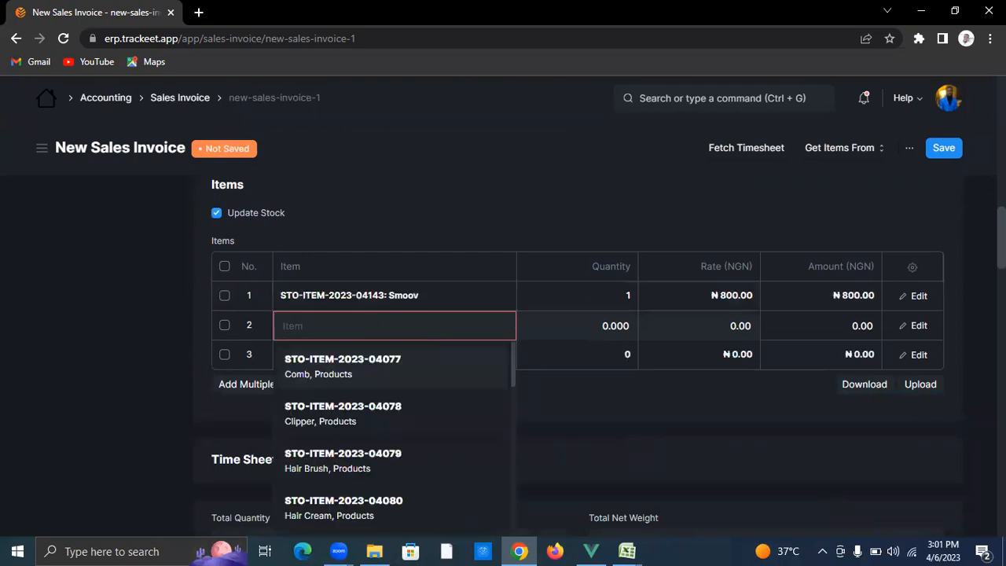
pyautogui.write('mirin')
pyautogui.click(412, 373)
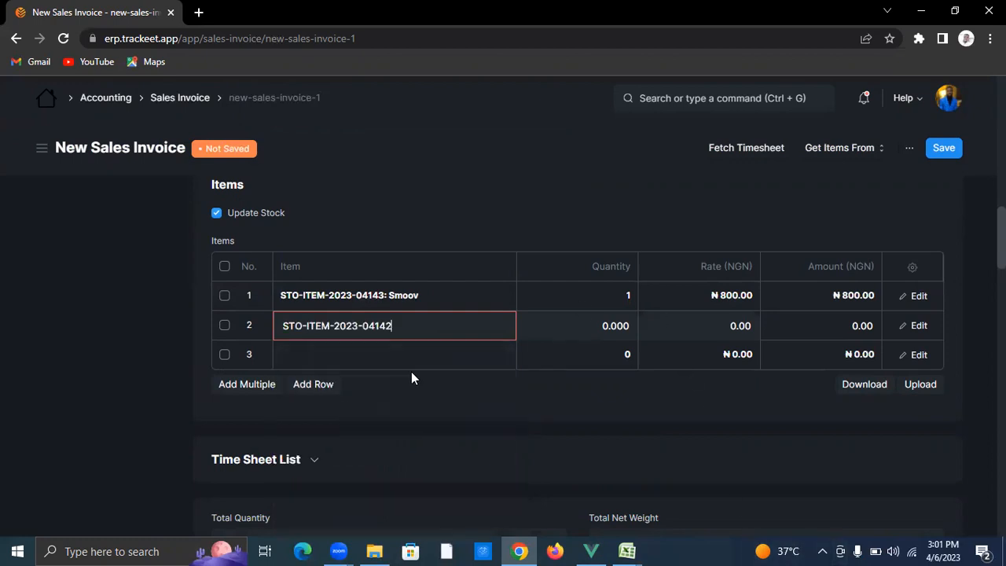
pyautogui.click(391, 358)
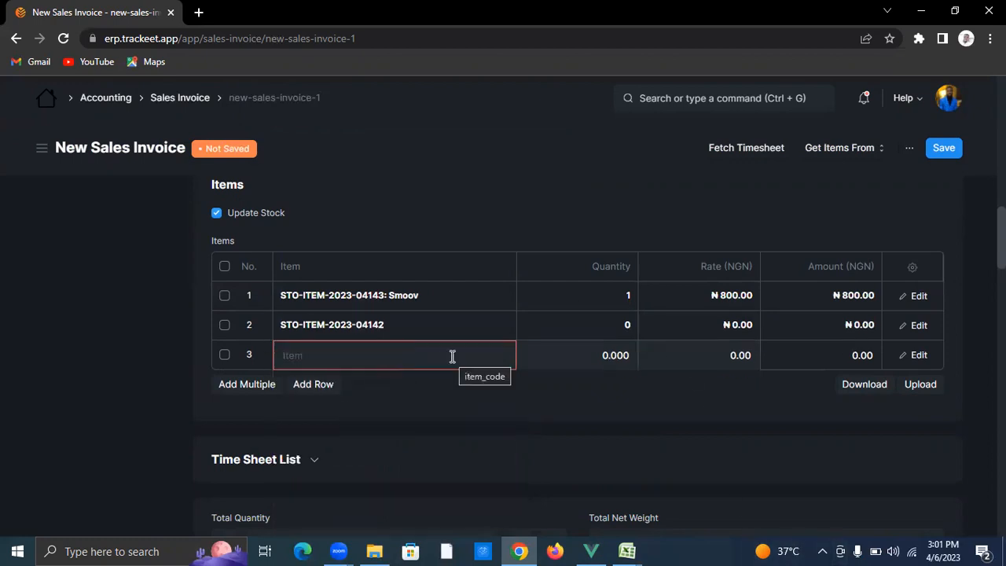
pyautogui.click(452, 356)
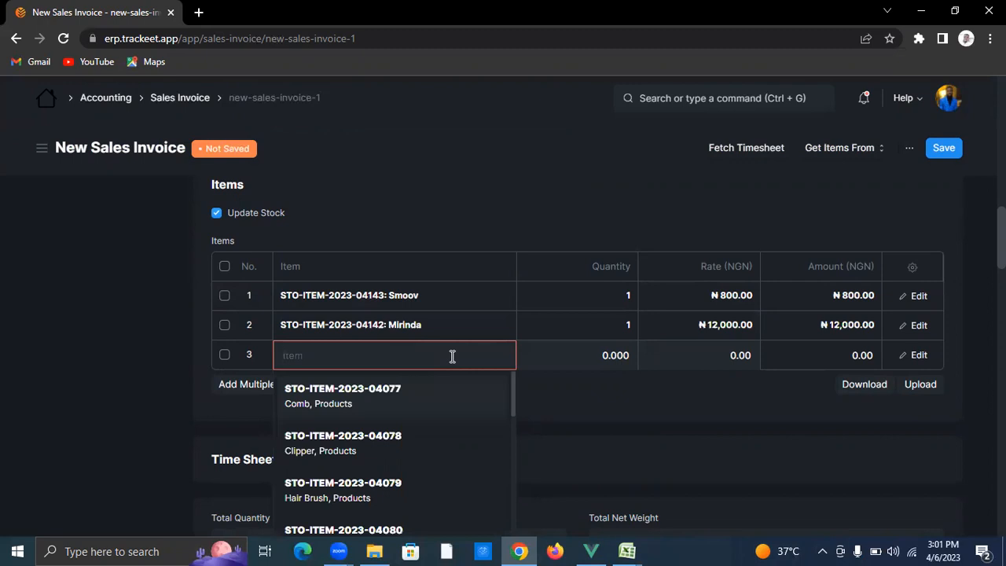
pyautogui.write('spring')
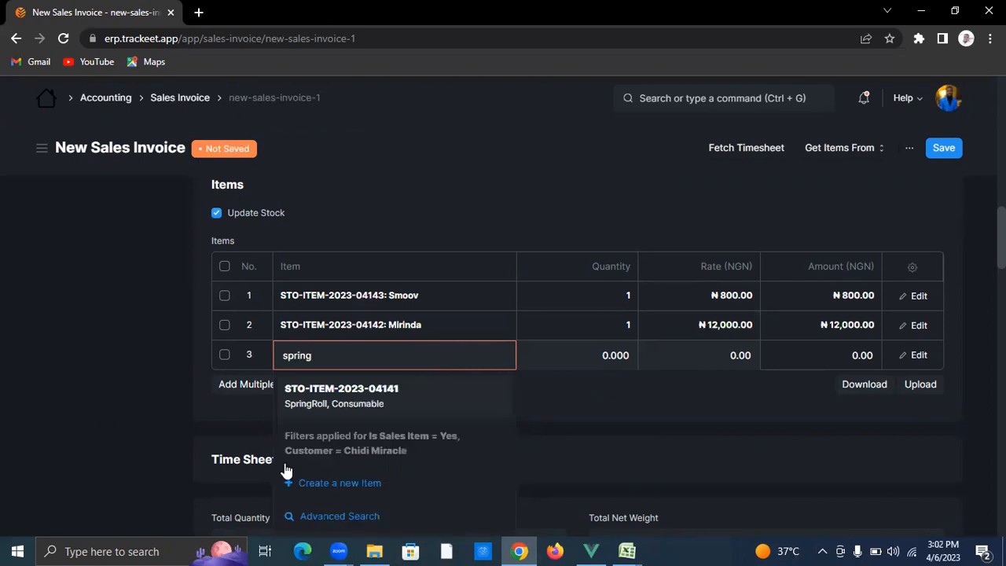
pyautogui.click(401, 403)
pyautogui.click(87, 377)
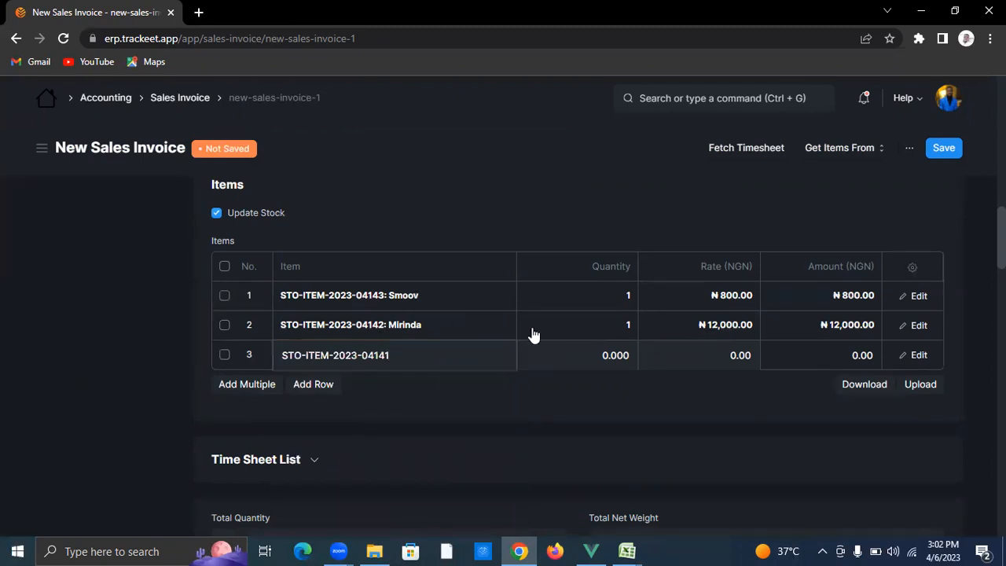
# Step: Set the quantity of Smoov, Mirinda and SpringRoll to 5 each
pyautogui.click(594, 294)
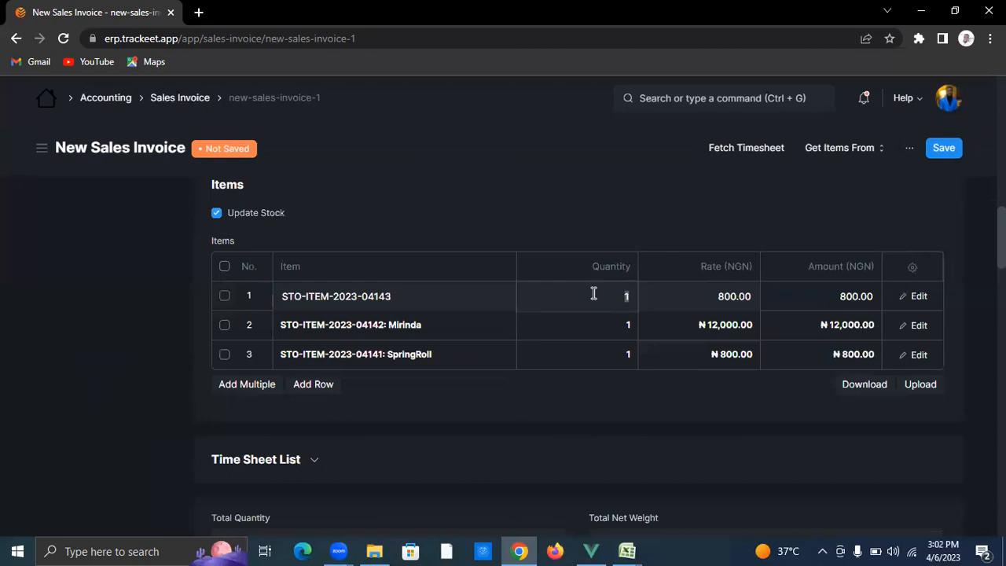
pyautogui.moveTo(526, 549)
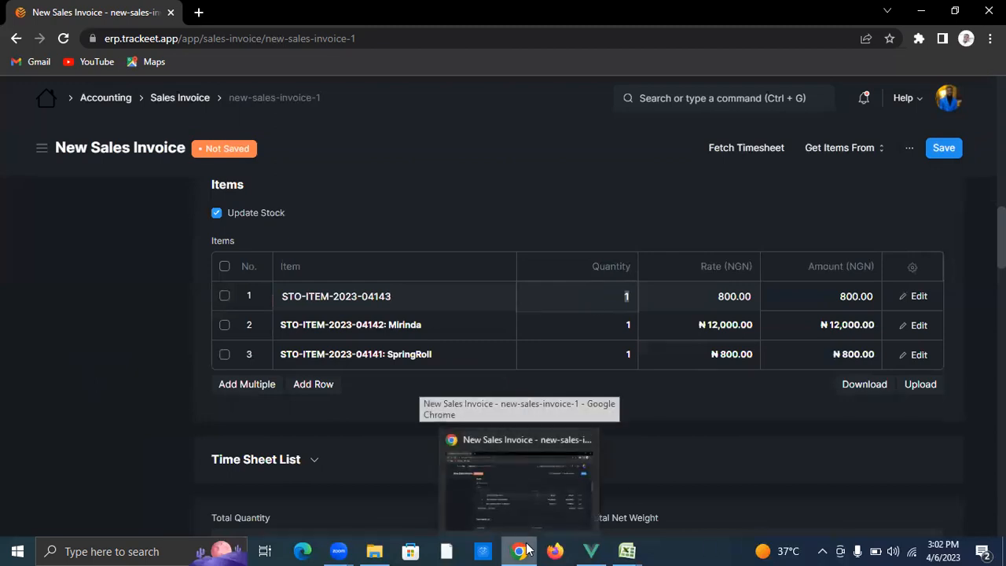
pyautogui.write('5')
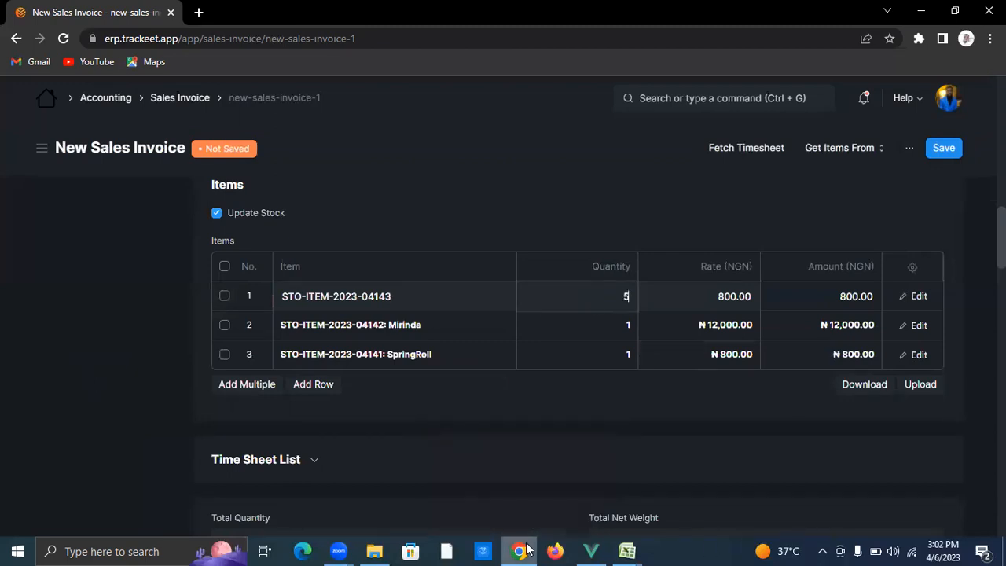
pyautogui.press('Down')
pyautogui.press('BackSpace')
pyautogui.press('BackSpace')
pyautogui.press('BackSpace')
pyautogui.press('BackSpace')
pyautogui.press('BackSpace')
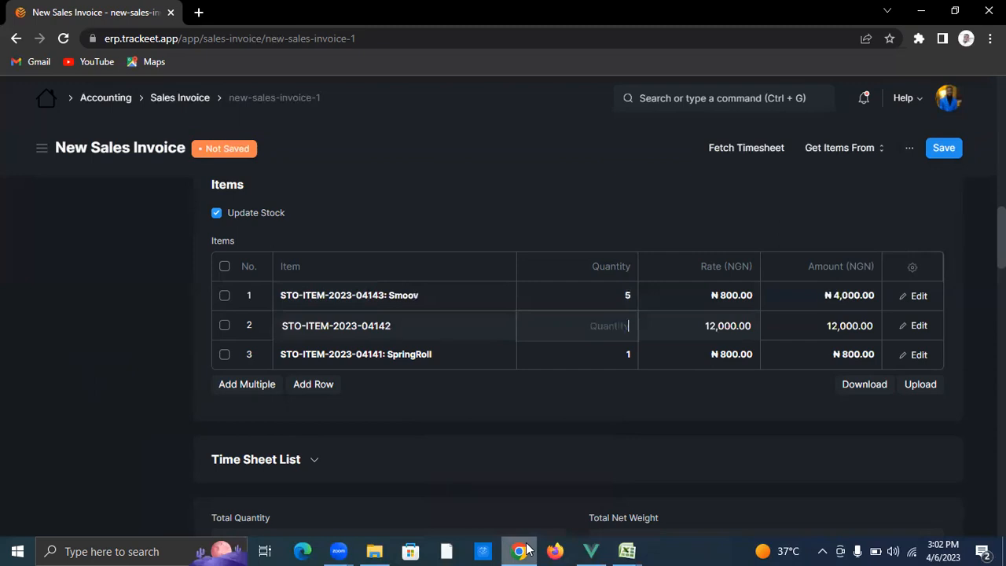
pyautogui.write('5')
pyautogui.press('Down')
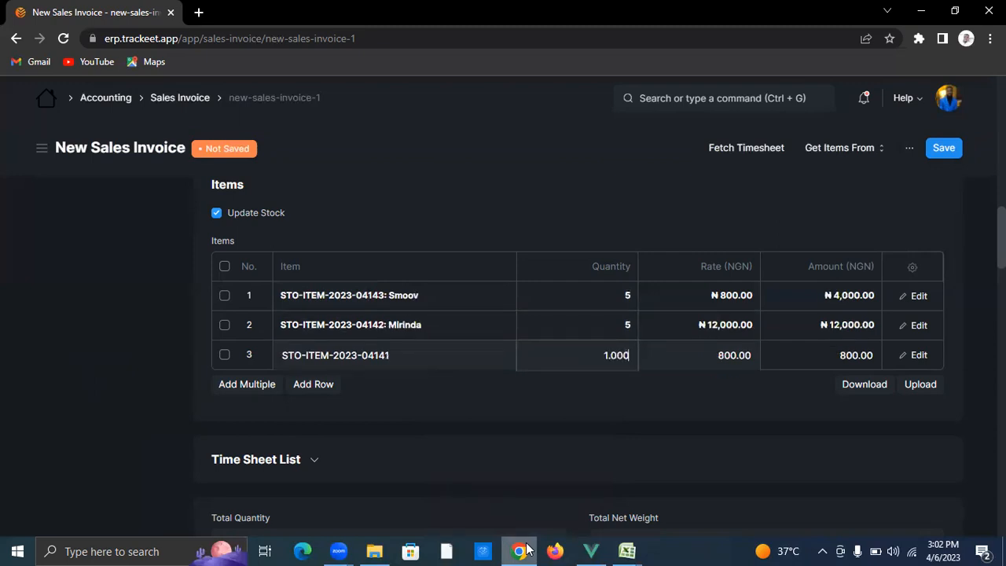
pyautogui.write('5')
pyautogui.press('BackSpace')
pyautogui.press('BackSpace')
pyautogui.press('BackSpace')
pyautogui.press('BackSpace')
pyautogui.press('BackSpace')
pyautogui.press('BackSpace')
pyautogui.write('5')
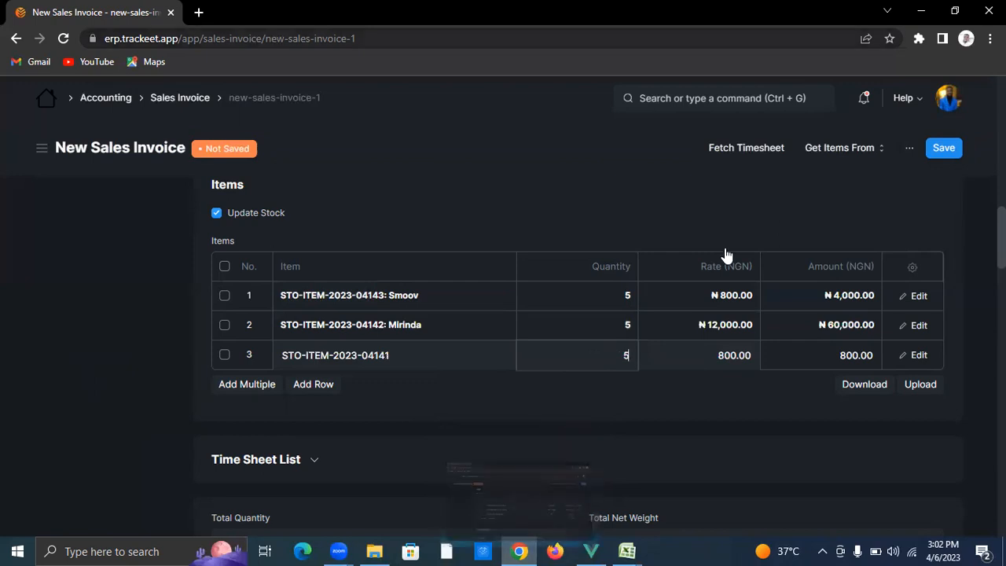
# Step: Commit SpringRoll's quantity of 5 and review the ₦68,000 totals and cash payment
pyautogui.click(740, 214)
pyautogui.scroll(-2, 685, 346)
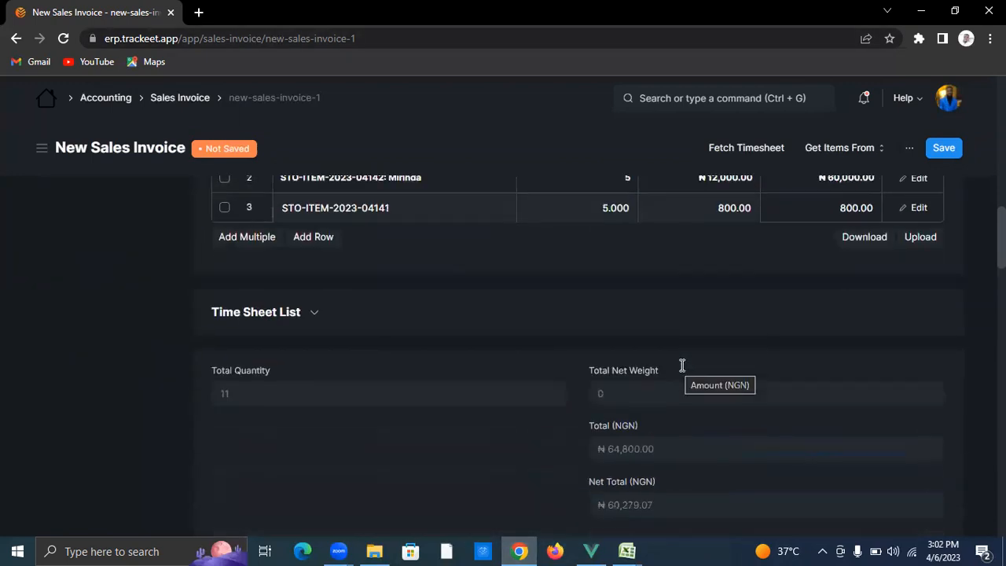
pyautogui.scroll(-3, 614, 361)
pyautogui.scroll(2, 555, 334)
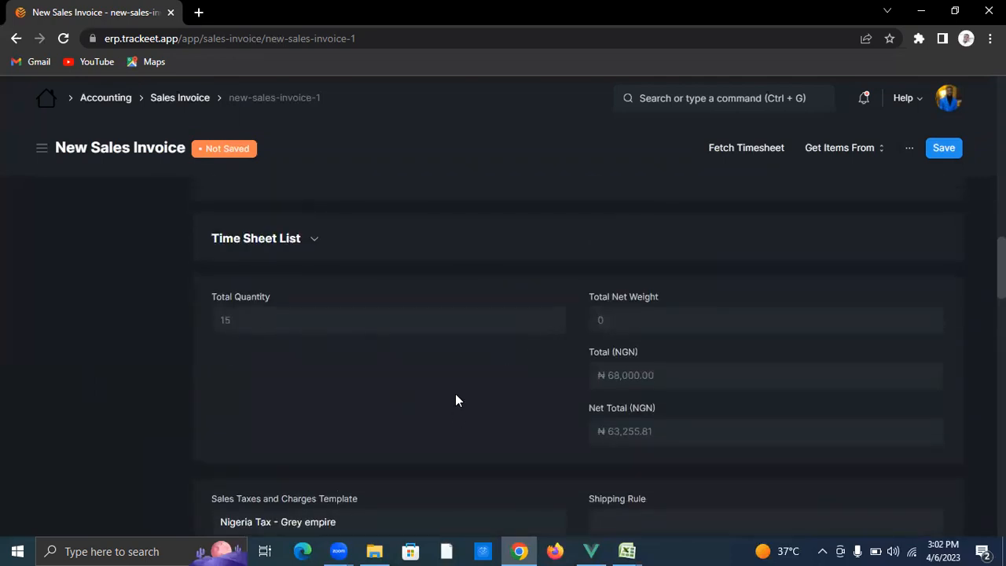
pyautogui.scroll(-5, 456, 394)
pyautogui.scroll(-3, 482, 391)
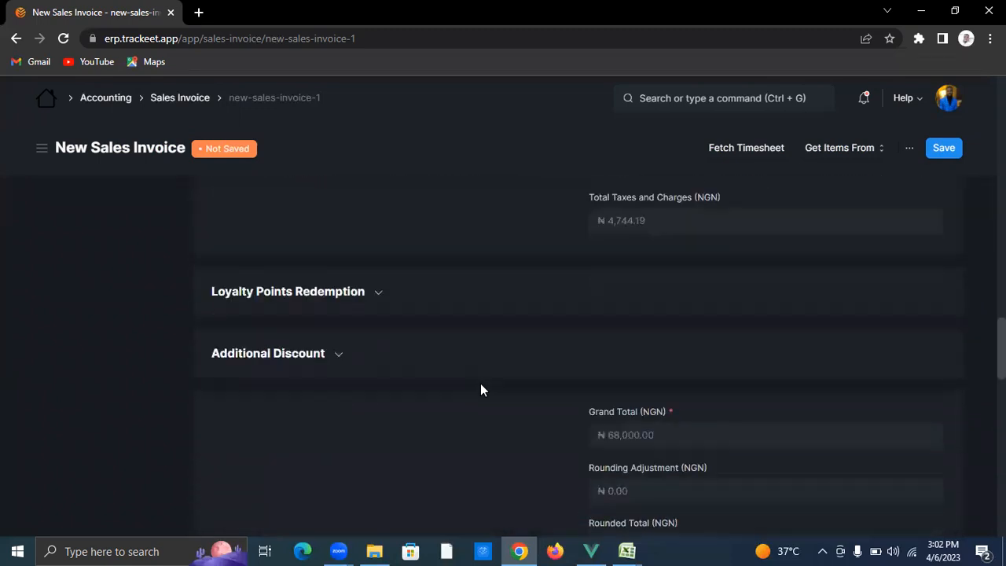
pyautogui.scroll(-2, 482, 390)
pyautogui.scroll(-4, 528, 306)
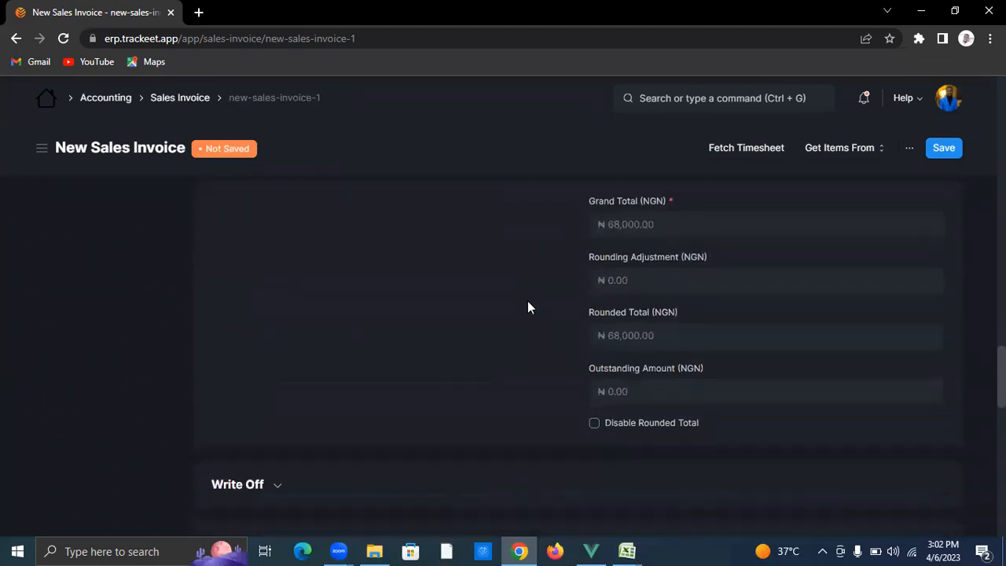
pyautogui.scroll(-1, 438, 325)
pyautogui.scroll(-1, 438, 325)
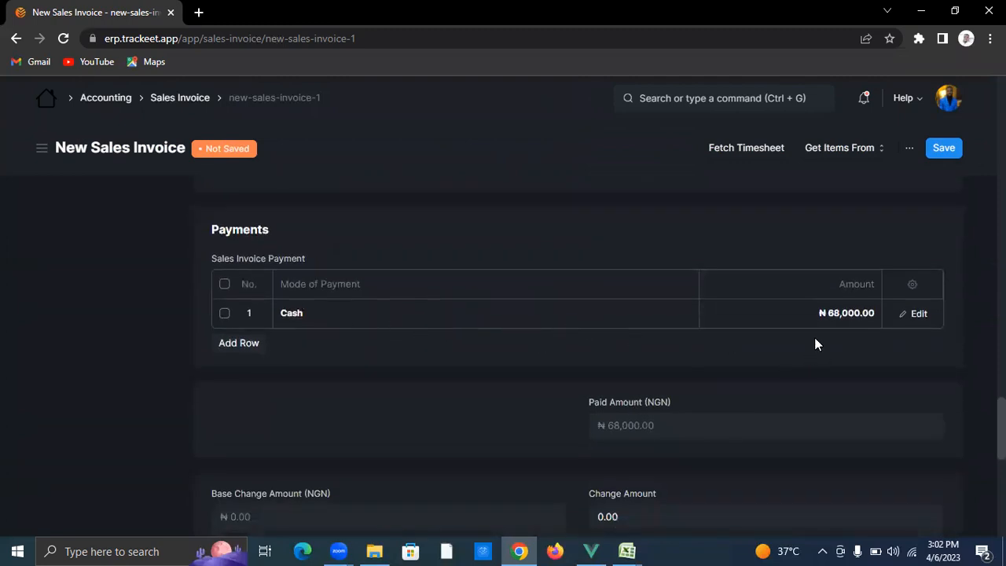
pyautogui.scroll(-3, 651, 346)
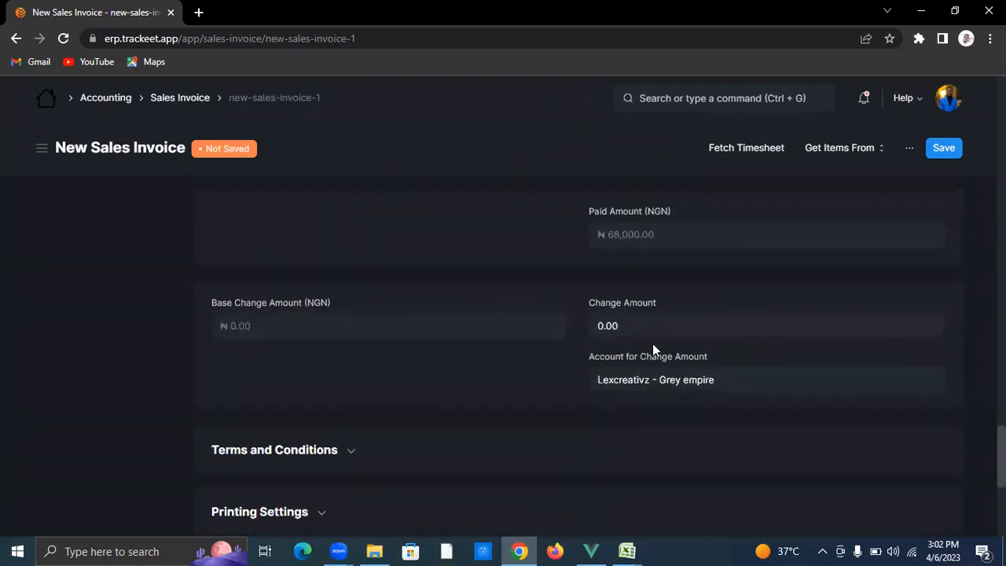
pyautogui.scroll(6, 653, 346)
# Step: Save the sales invoice and confirm its permanent submission
pyautogui.click(942, 148)
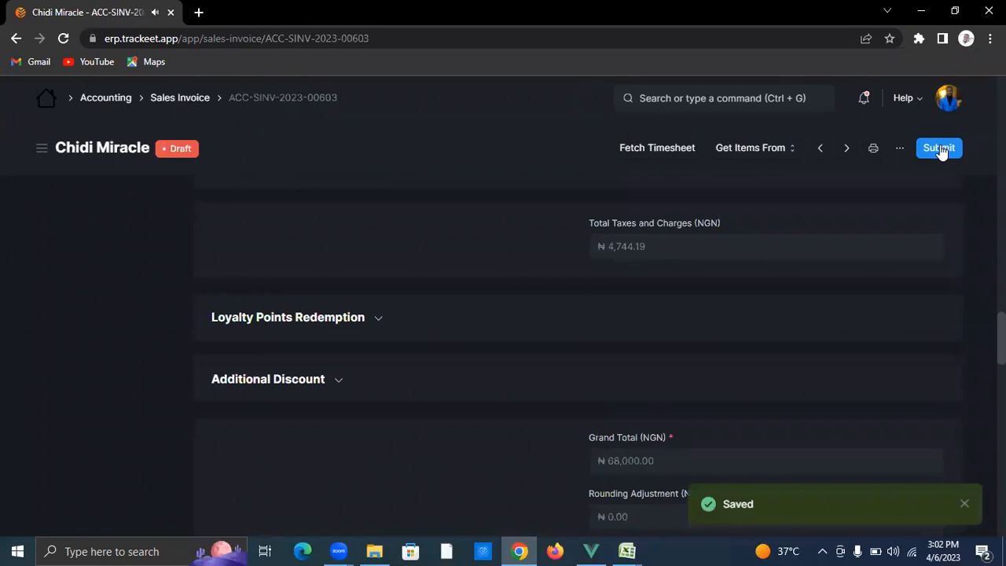
pyautogui.click(941, 149)
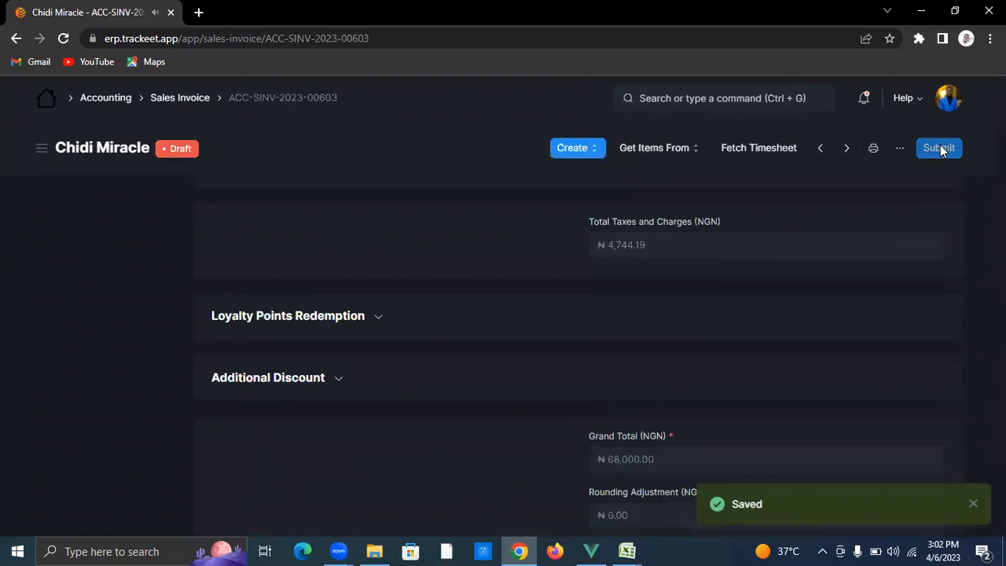
pyautogui.click(695, 216)
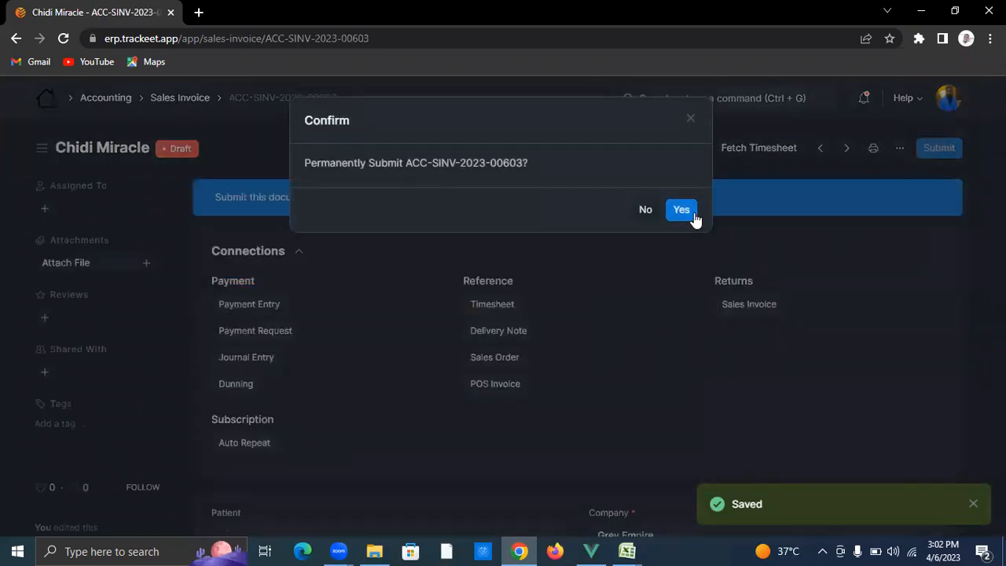
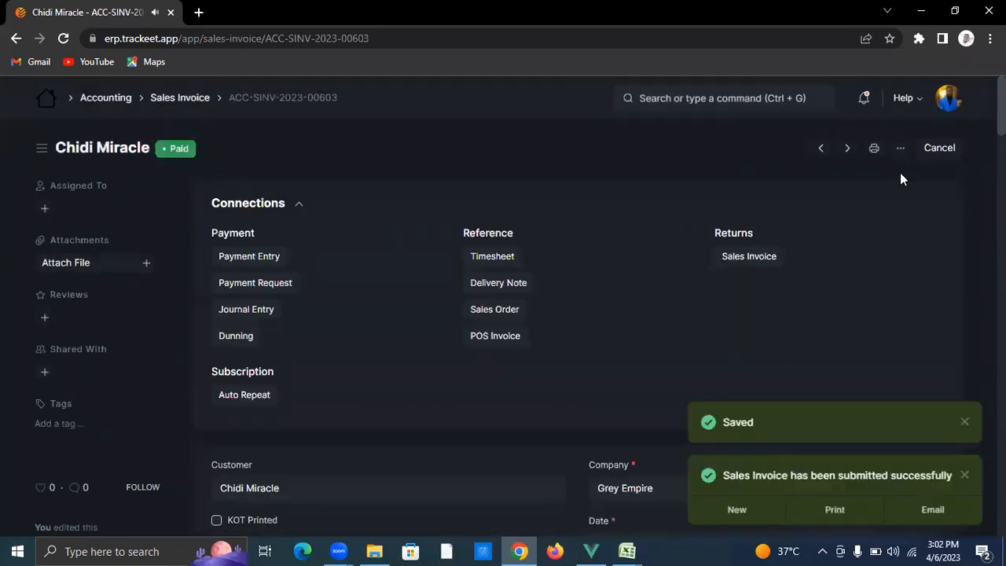
# Step: Return to the Sales Invoice list showing the ₦68,000 Paid invoice and start another invoice
pyautogui.click(180, 97)
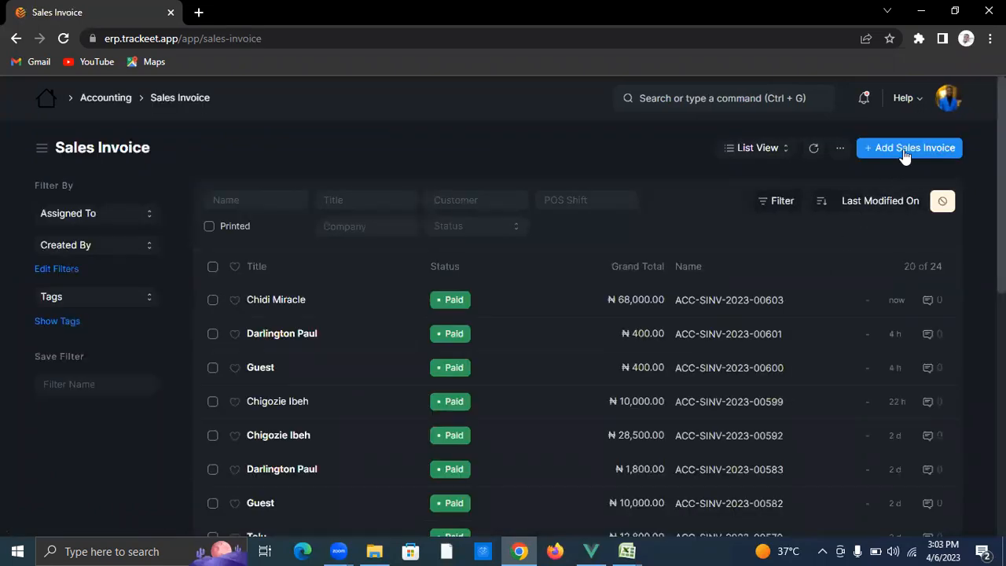
pyautogui.click(905, 149)
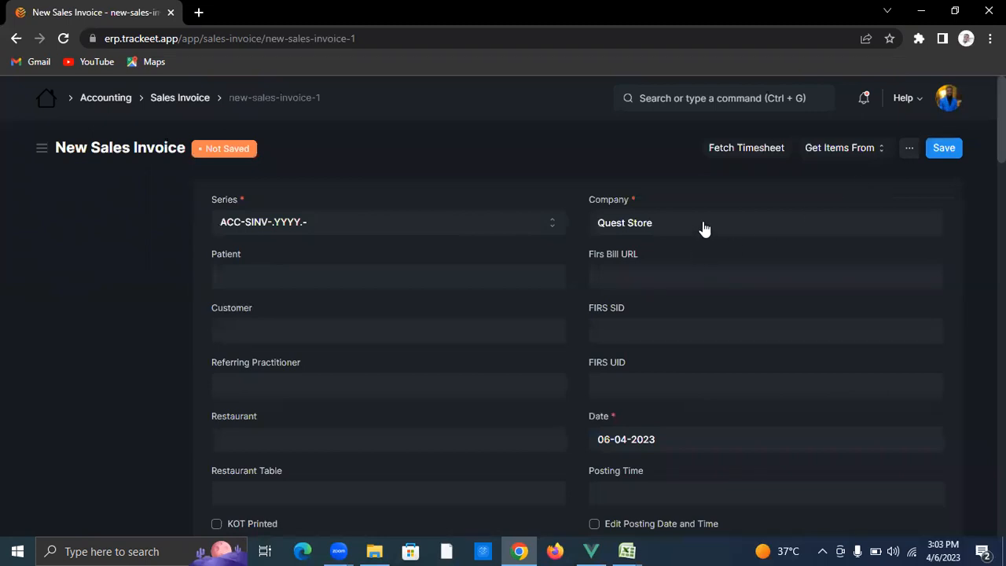
# Step: Change the invoice company from Quest Store to Nod Store
pyautogui.click(740, 223)
pyautogui.press('BackSpace')
pyautogui.press('BackSpace')
pyautogui.press('BackSpace')
pyautogui.press('BackSpace')
pyautogui.press('BackSpace')
pyautogui.press('BackSpace')
pyautogui.press('BackSpace')
pyautogui.press('BackSpace')
pyautogui.press('BackSpace')
pyautogui.press('BackSpace')
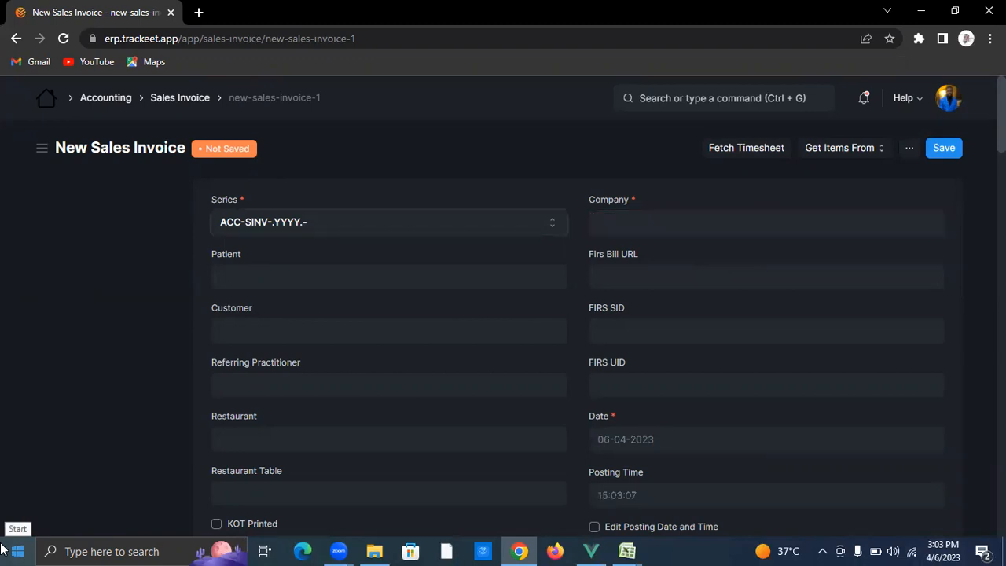
pyautogui.click(687, 222)
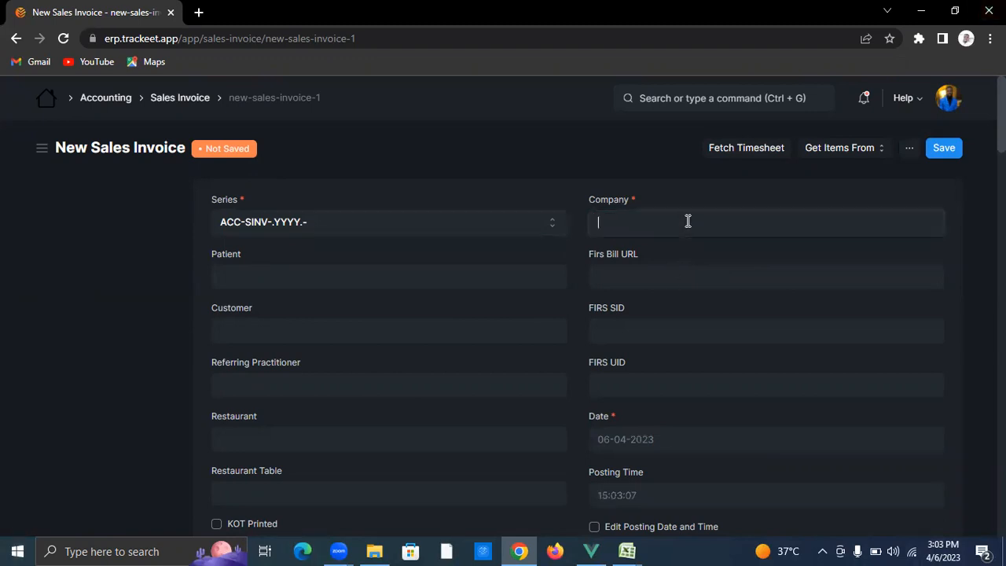
pyautogui.write('nod sa')
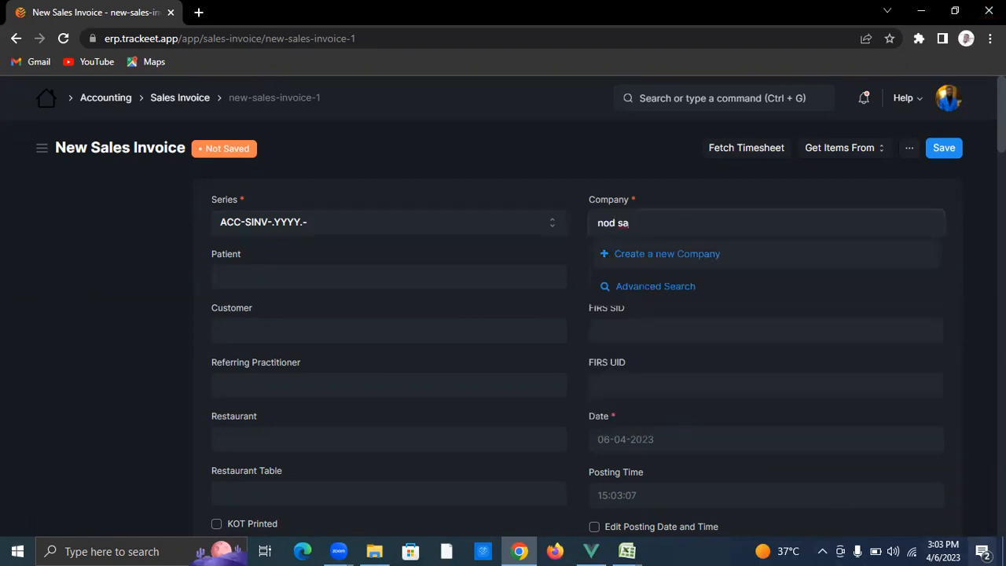
pyautogui.press('BackSpace')
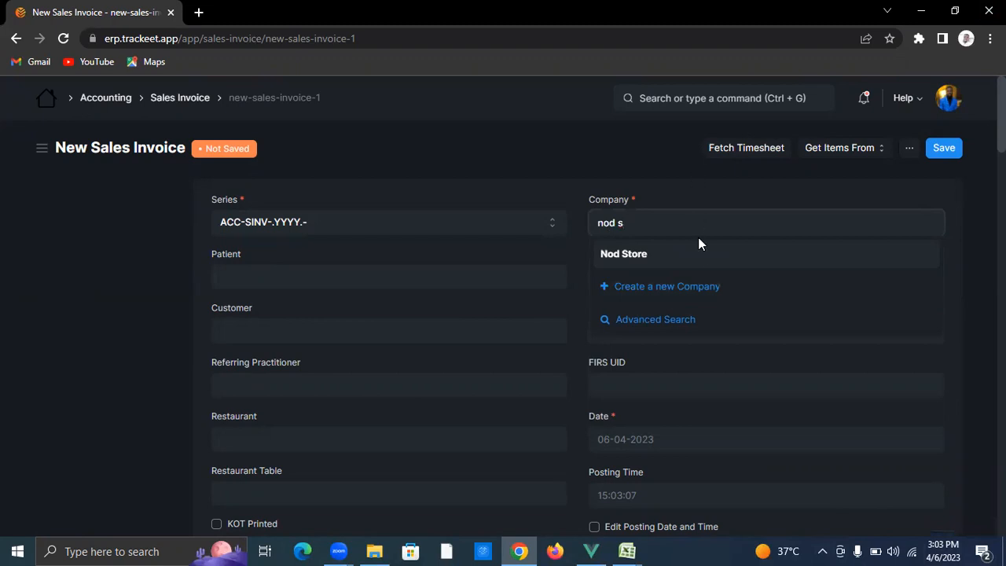
pyautogui.click(685, 256)
# Step: Pick the customer and include POS payment under the Nod store POS profile
pyautogui.click(353, 341)
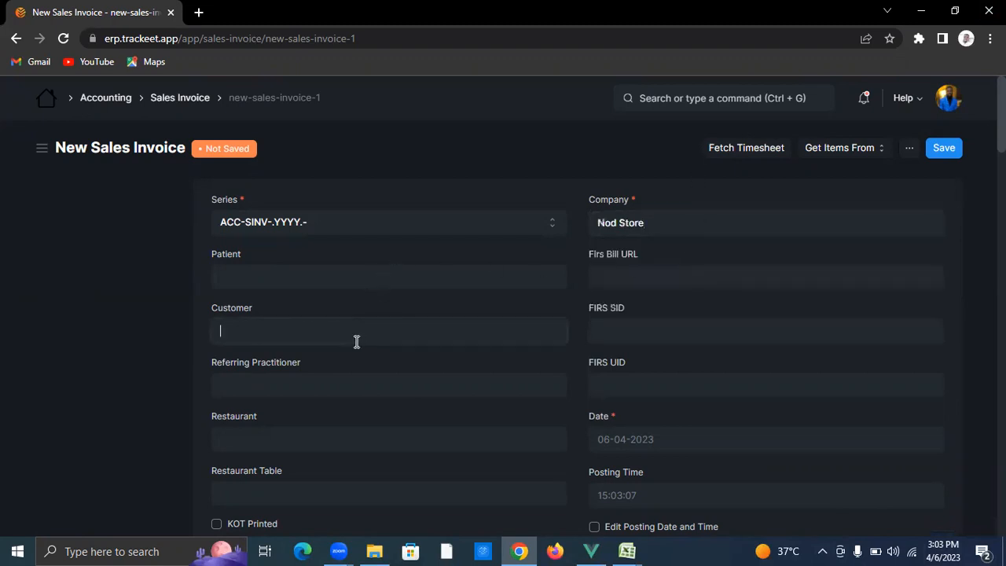
pyautogui.write('oyinda')
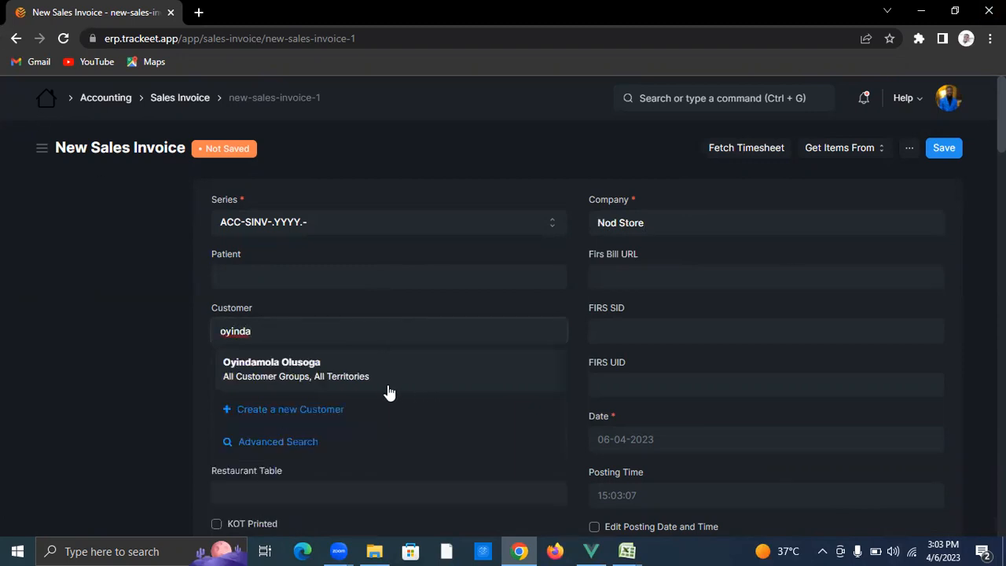
pyautogui.click(386, 376)
pyautogui.scroll(-1, 516, 385)
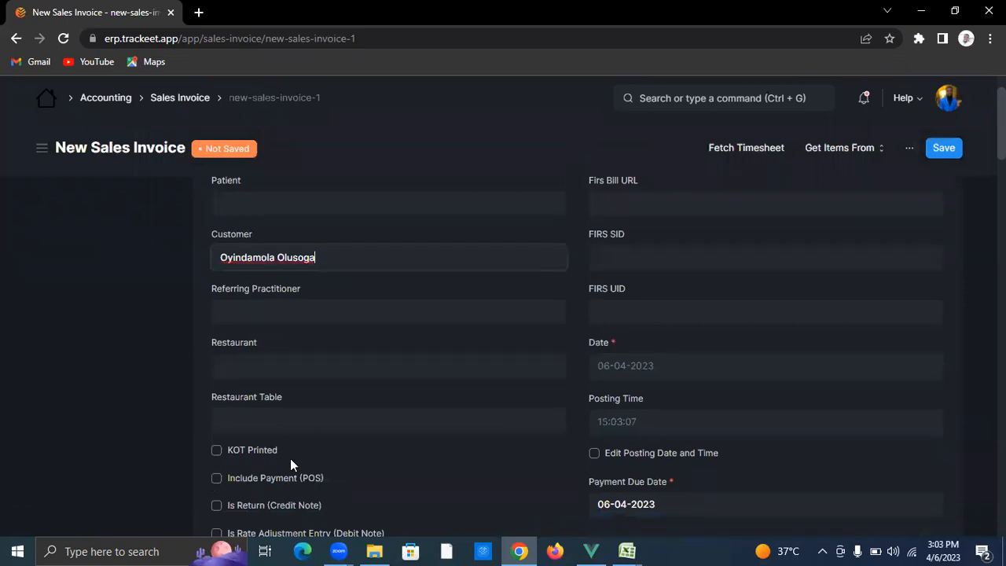
pyautogui.scroll(-2, 290, 458)
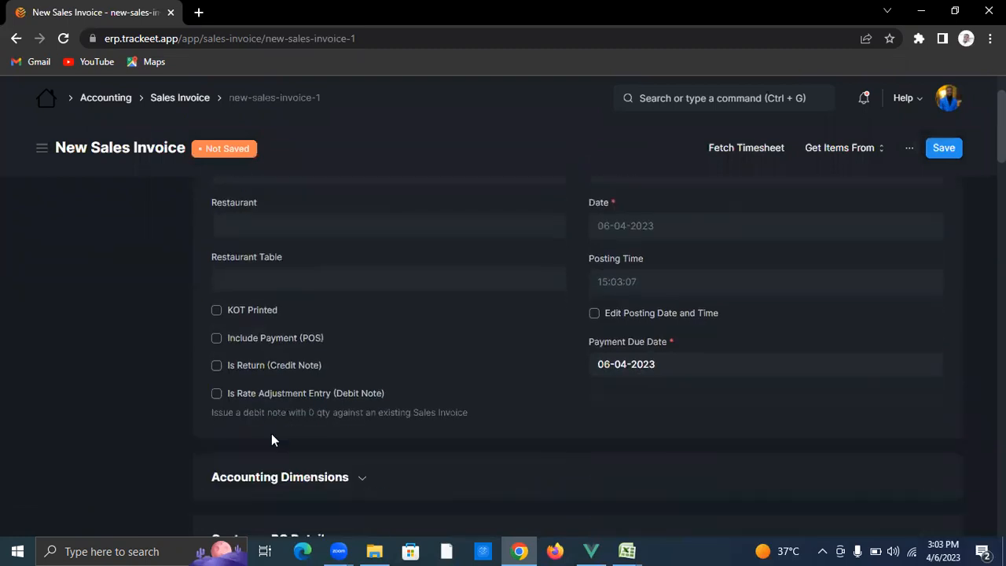
pyautogui.click(218, 331)
pyautogui.click(249, 354)
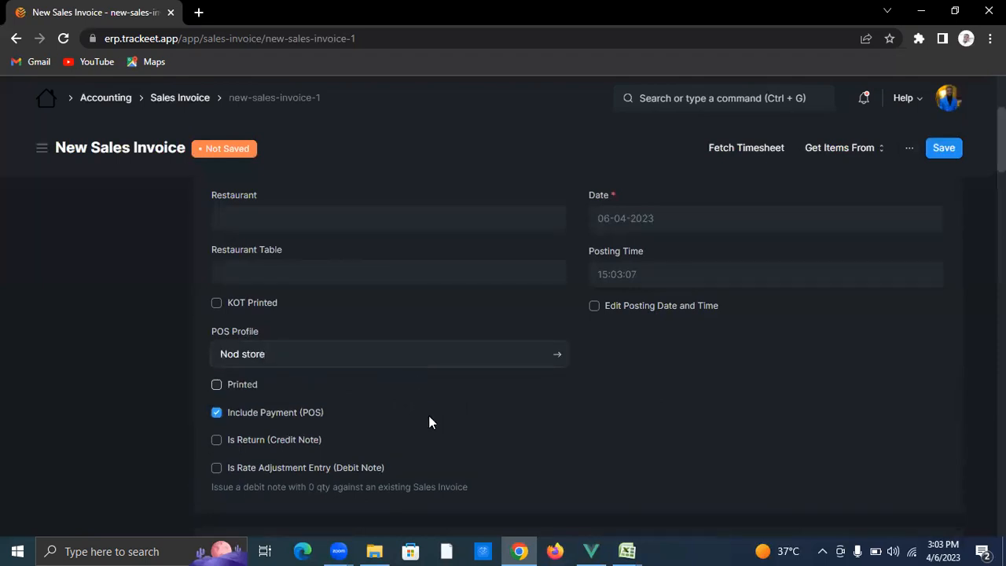
pyautogui.scroll(-4, 429, 420)
pyautogui.scroll(-3, 387, 416)
pyautogui.click(319, 335)
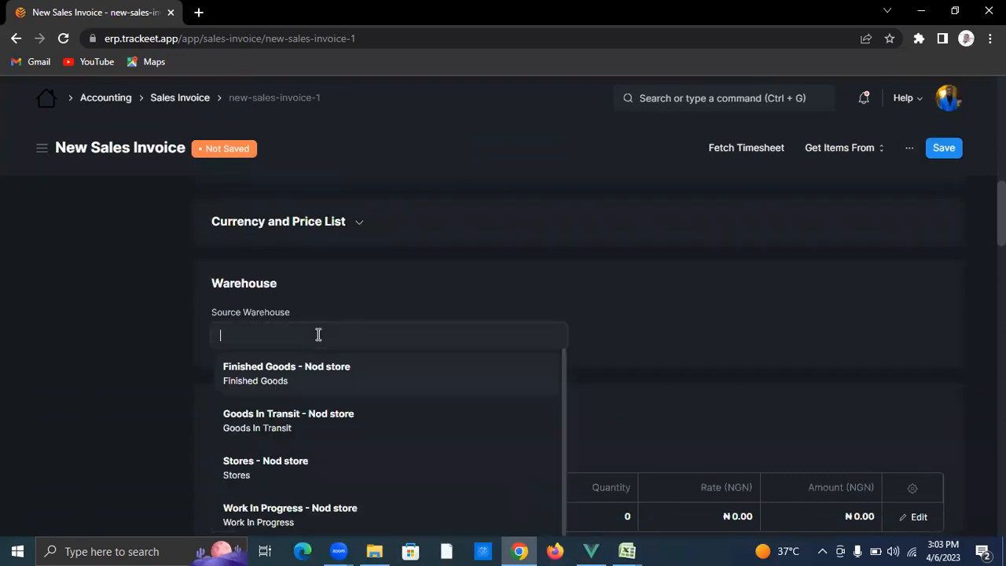
# Step: Use Finished Goods - Nod store as source warehouse and add three item rows
pyautogui.click(319, 384)
pyautogui.scroll(-2, 321, 385)
pyautogui.scroll(-3, 321, 388)
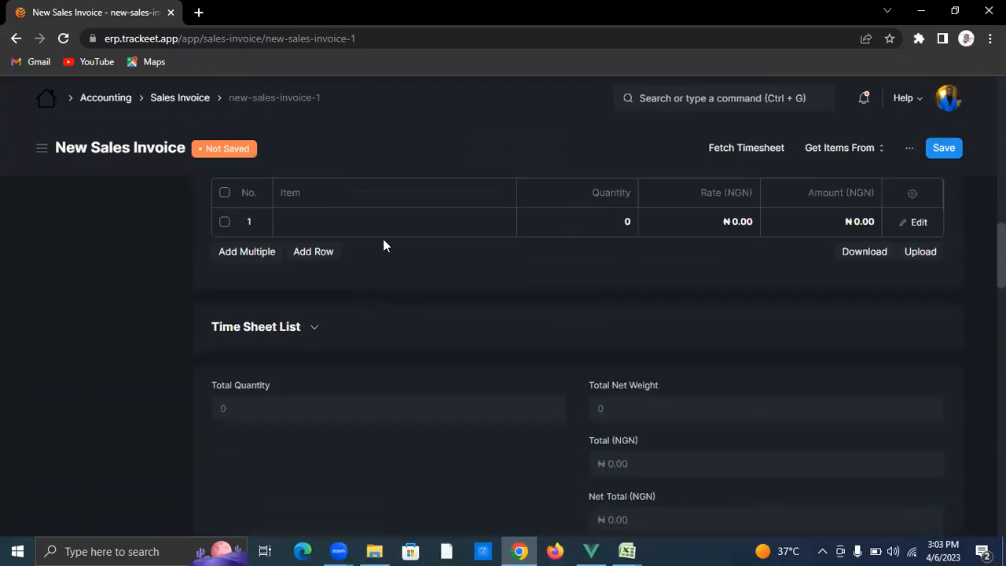
pyautogui.click(384, 222)
pyautogui.click(314, 251)
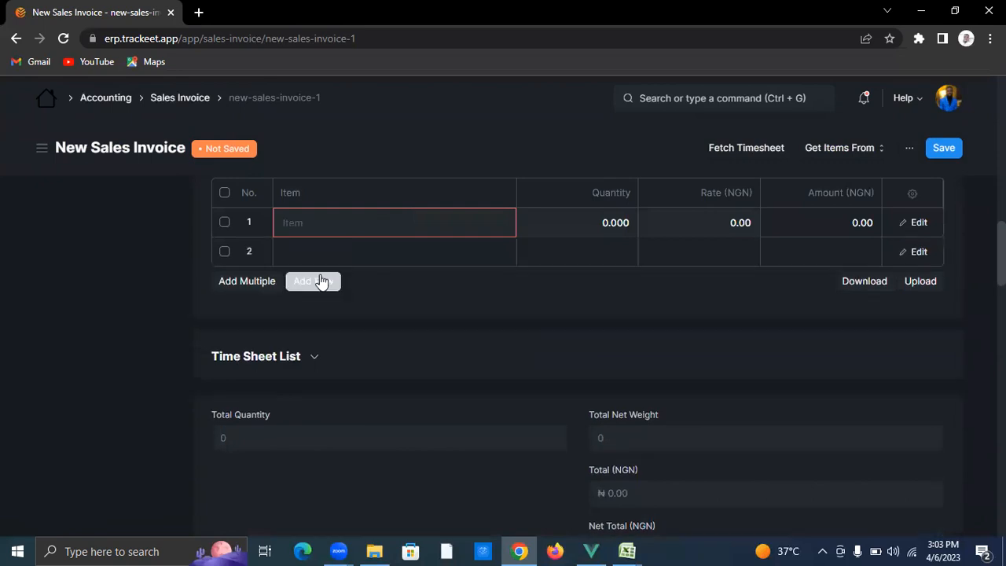
pyautogui.click(325, 281)
# Step: Fill the three rows with Egg Roll, Meat Pie and Sausage
pyautogui.click(386, 222)
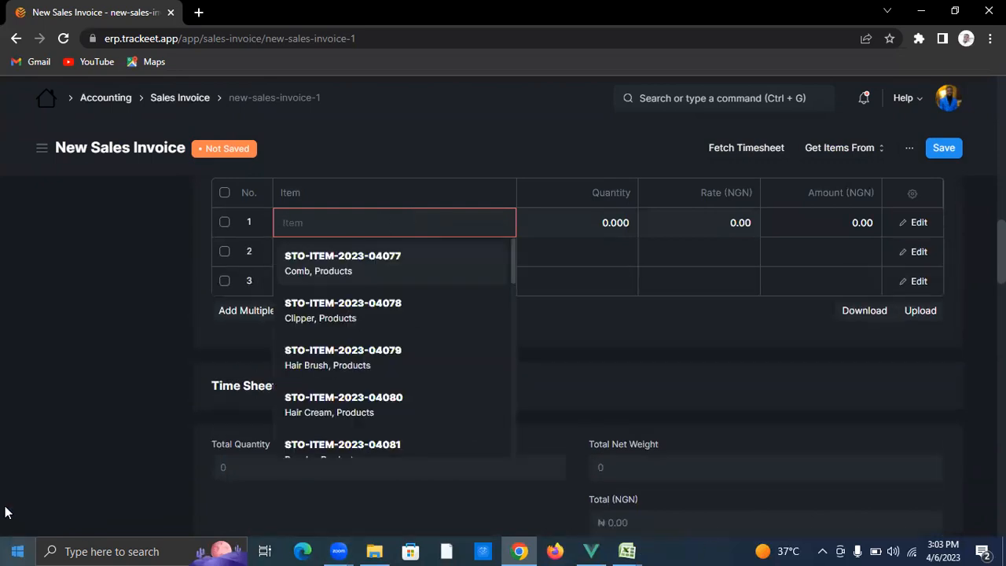
pyautogui.write('e')
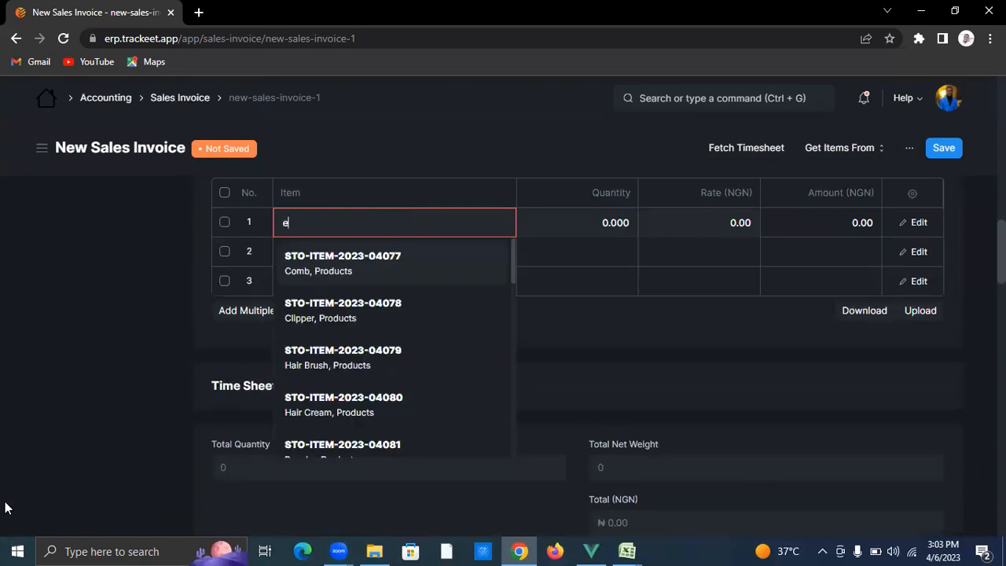
pyautogui.write('gg ro')
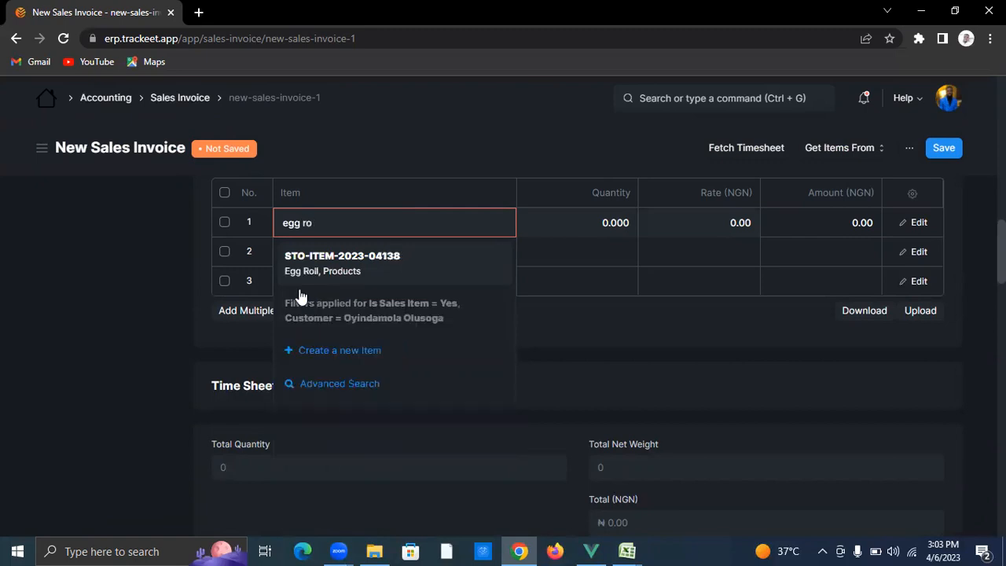
pyautogui.click(444, 264)
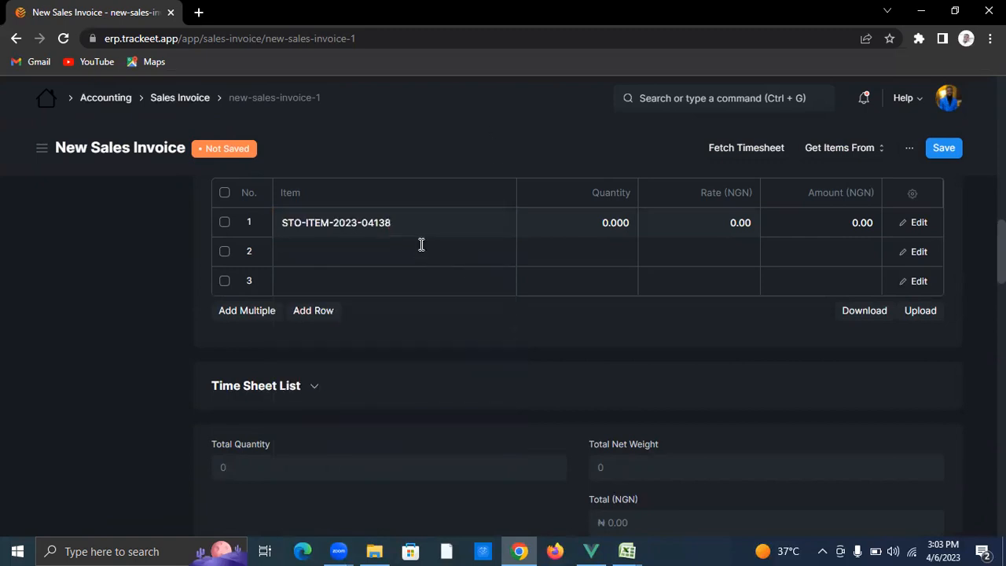
pyautogui.click(420, 246)
pyautogui.write('eat')
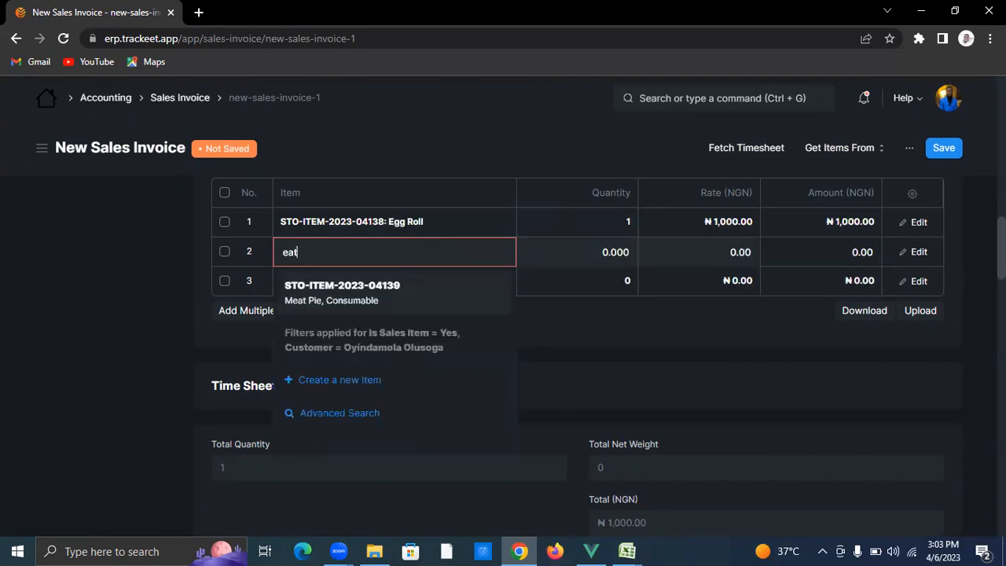
pyautogui.click(436, 297)
pyautogui.click(405, 280)
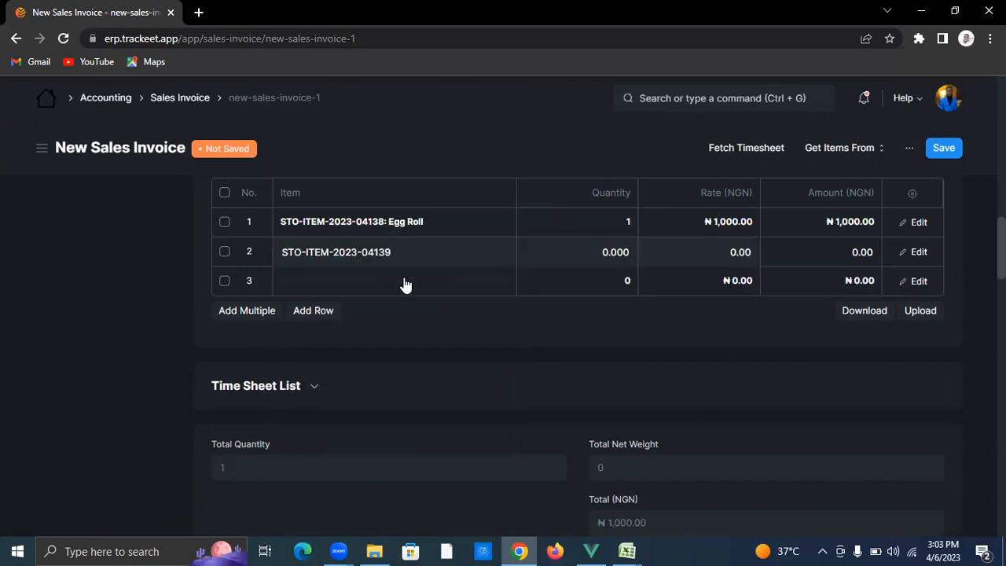
pyautogui.write('s')
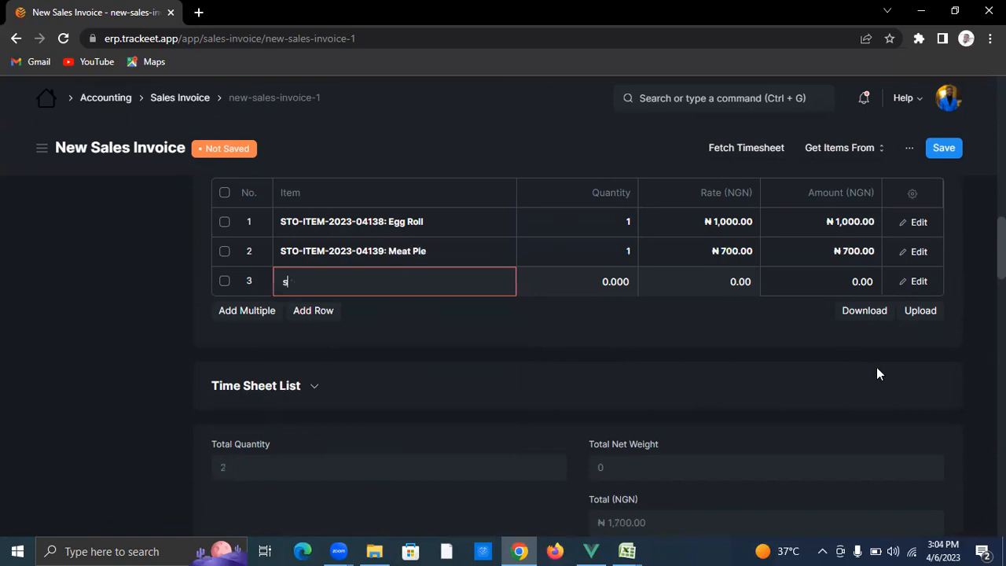
pyautogui.write('ausa')
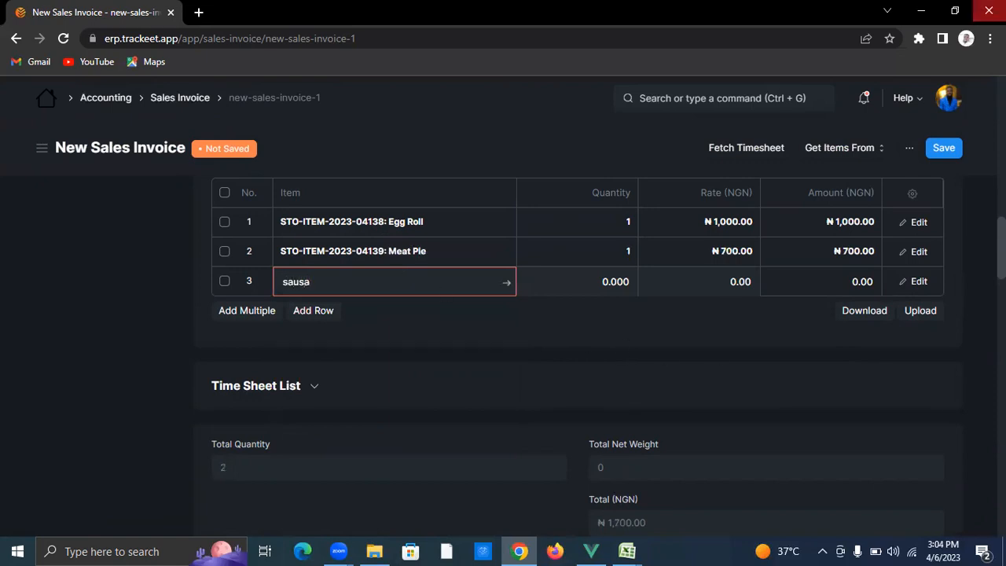
pyautogui.click(416, 330)
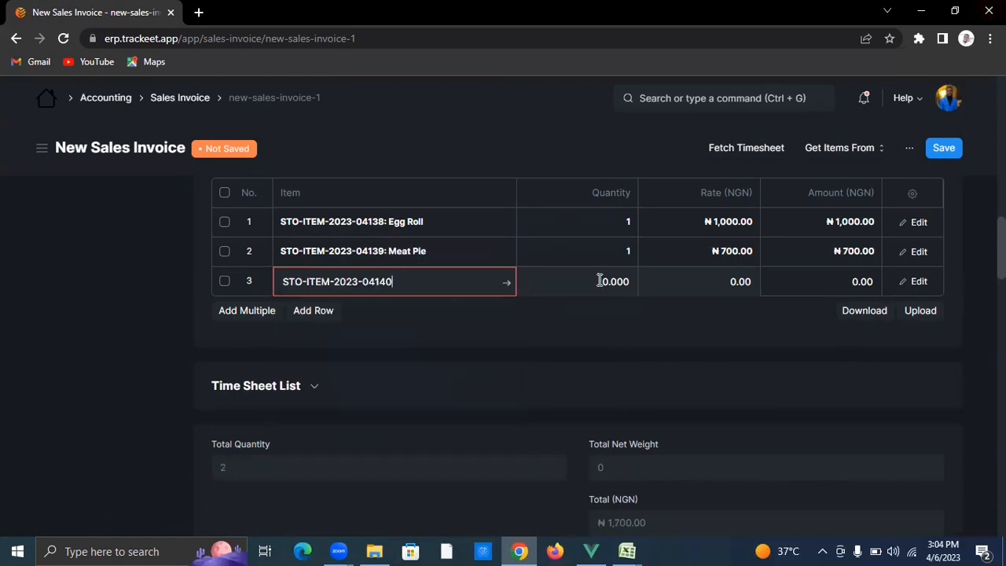
# Step: Set the quantity of Egg Roll, Meat Pie and Sausage to 5 each
pyautogui.click(597, 223)
pyautogui.moveTo(627, 550)
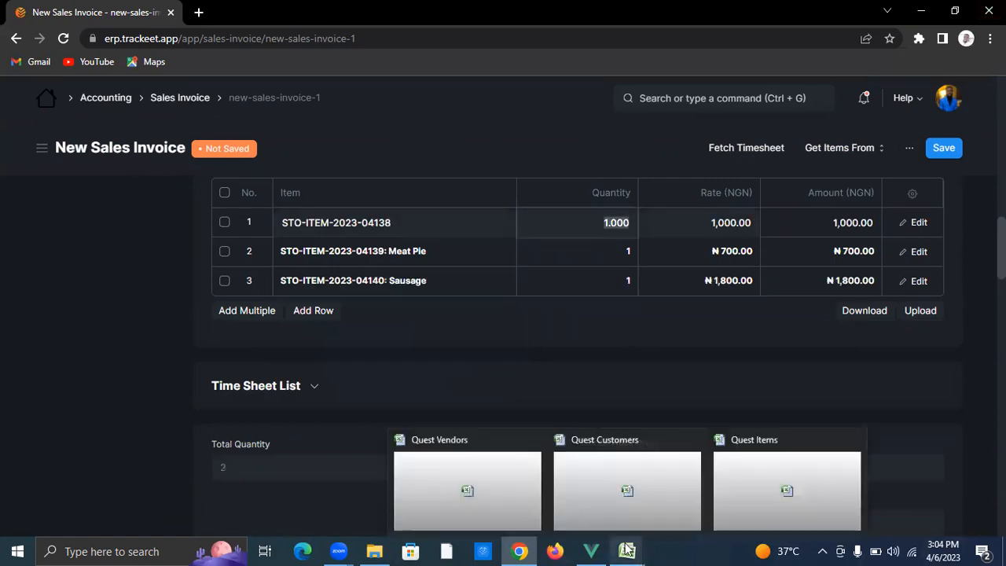
pyautogui.write('5')
pyautogui.press('Down')
pyautogui.write('5')
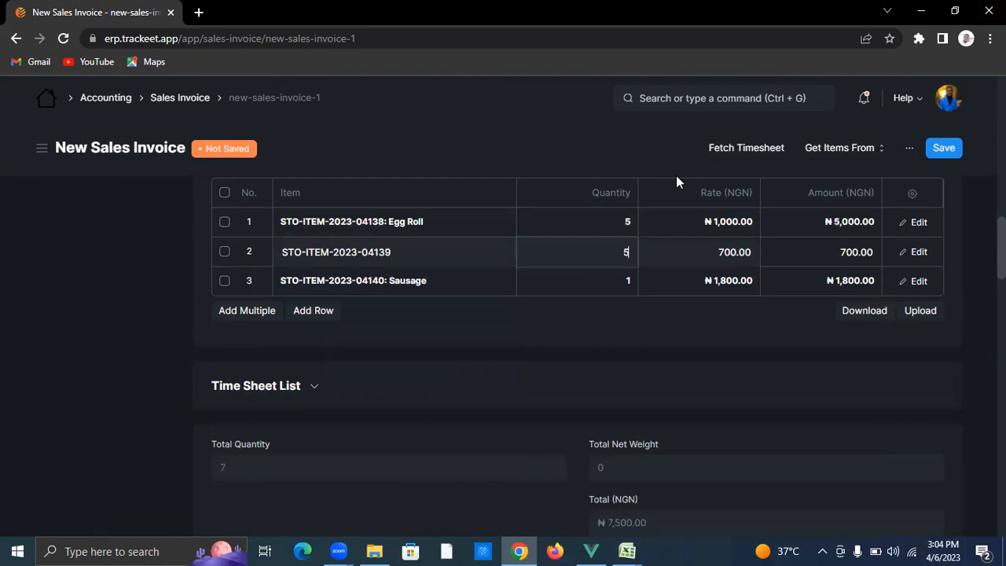
pyautogui.press('Down')
pyautogui.write('5')
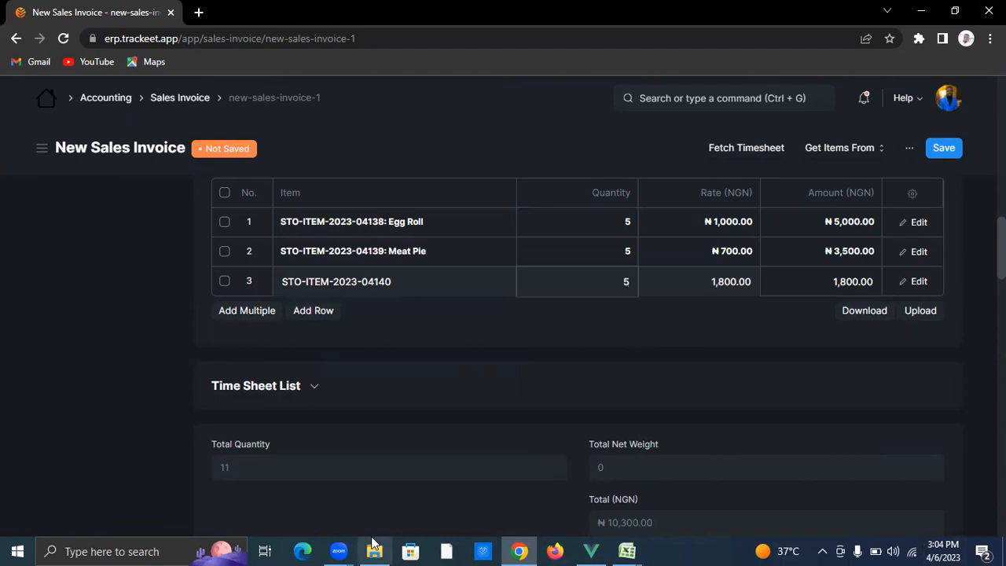
pyautogui.scroll(-10, 516, 393)
pyautogui.scroll(-2, 517, 393)
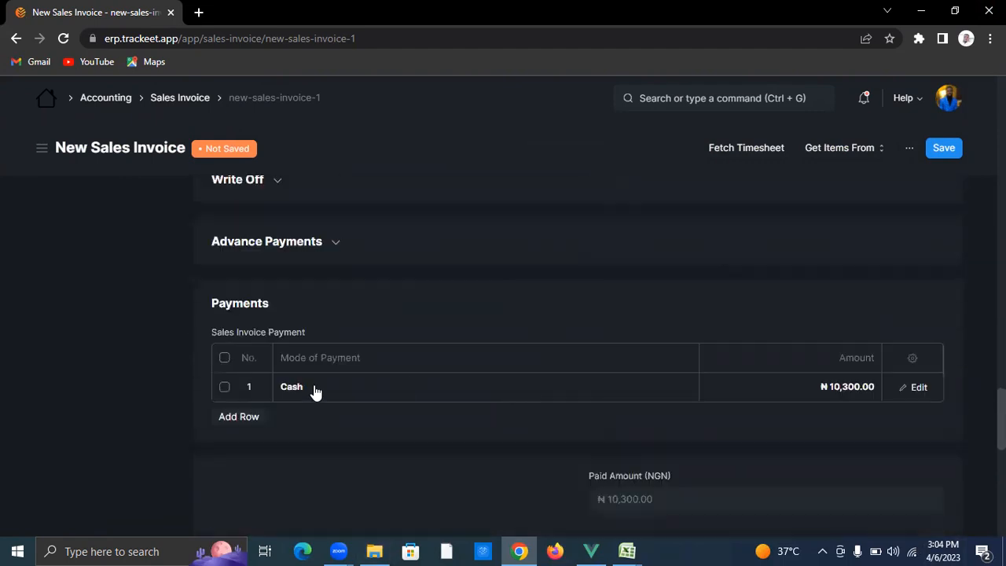
pyautogui.scroll(6, 755, 386)
pyautogui.scroll(5, 826, 287)
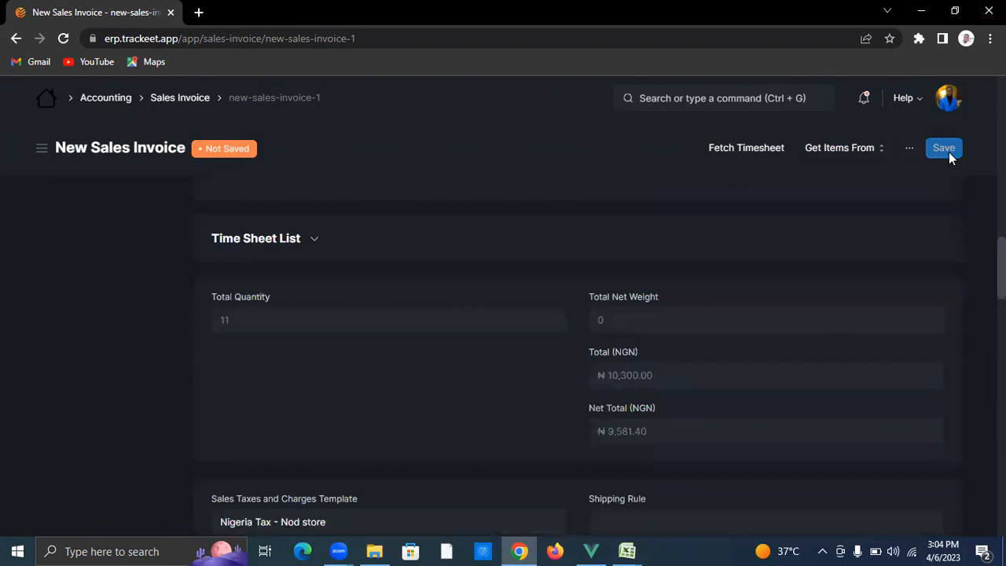
# Step: Save the Nod Store invoice and review its contents
pyautogui.click(945, 150)
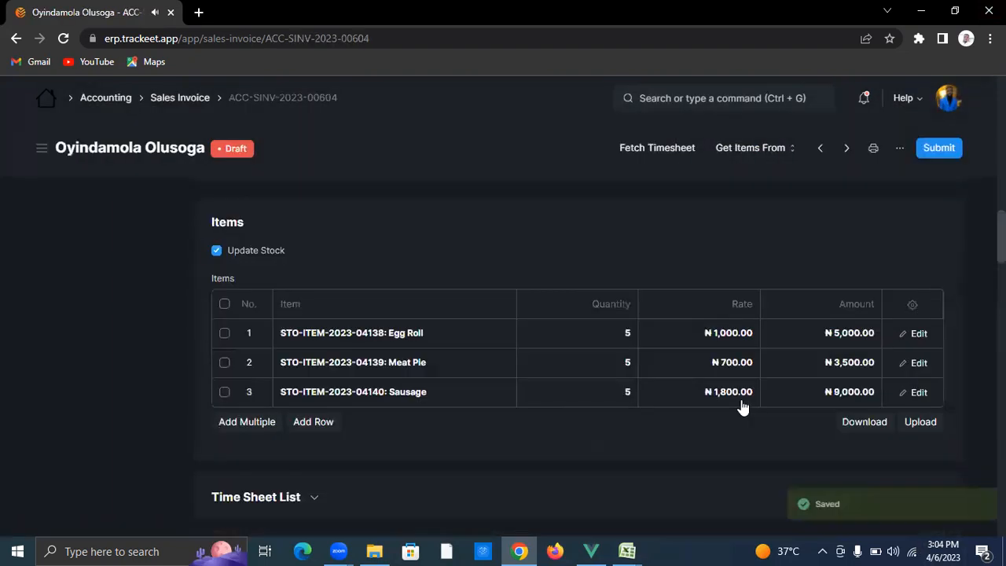
pyautogui.scroll(-6, 743, 409)
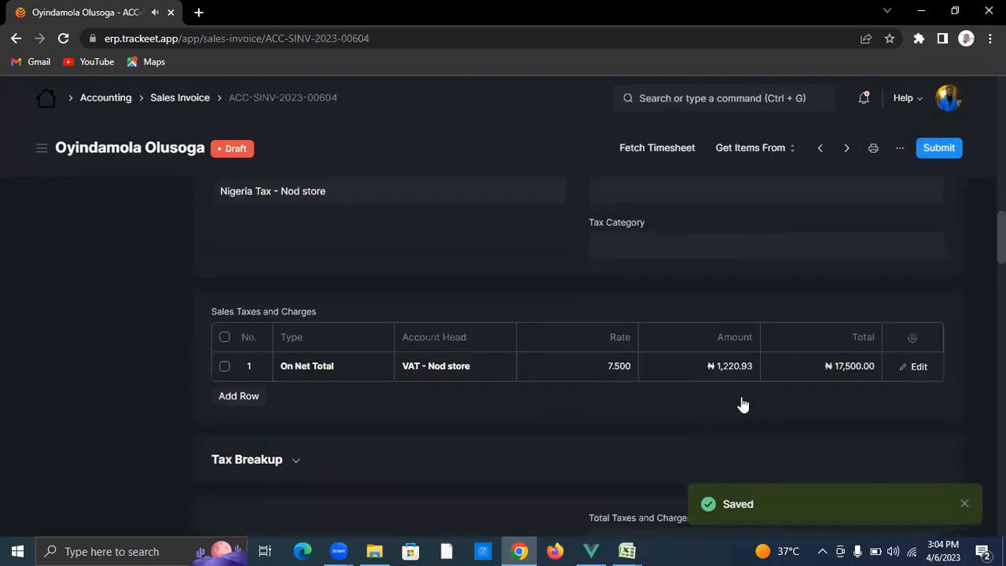
pyautogui.scroll(-5, 802, 353)
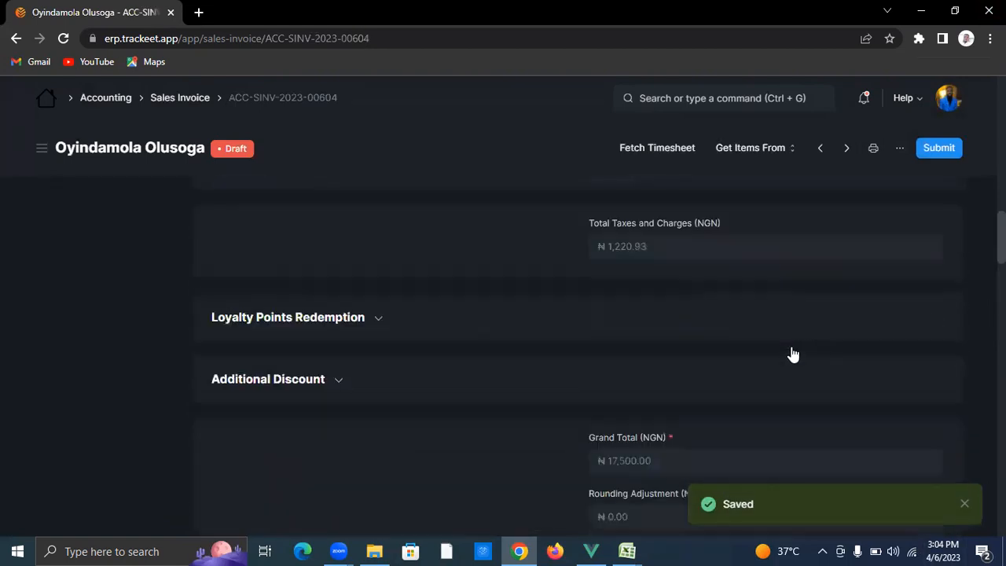
pyautogui.scroll(10, 761, 364)
pyautogui.scroll(4, 872, 191)
# Step: Permanently submit the invoice and return to the Sales Invoice list
pyautogui.click(926, 154)
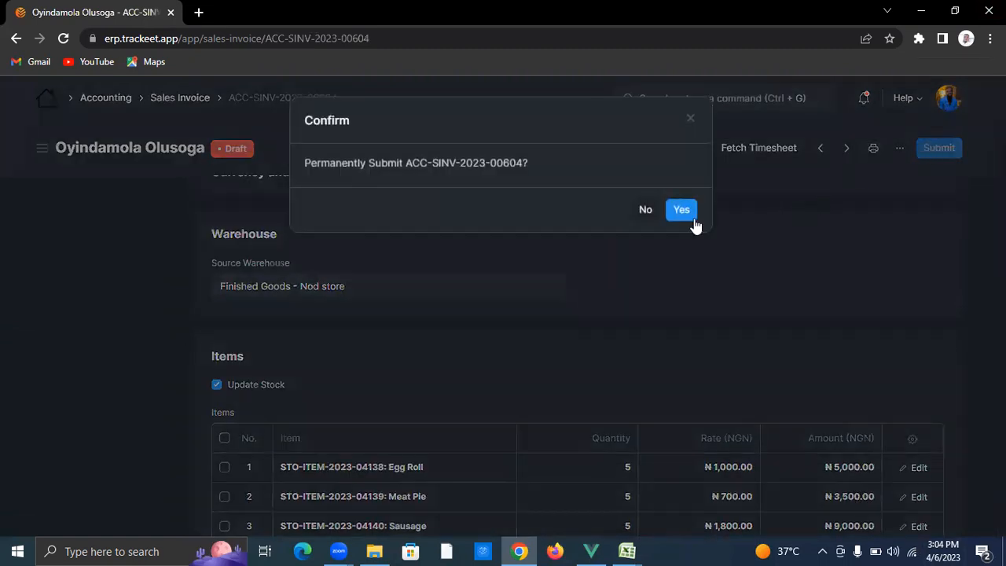
pyautogui.click(681, 210)
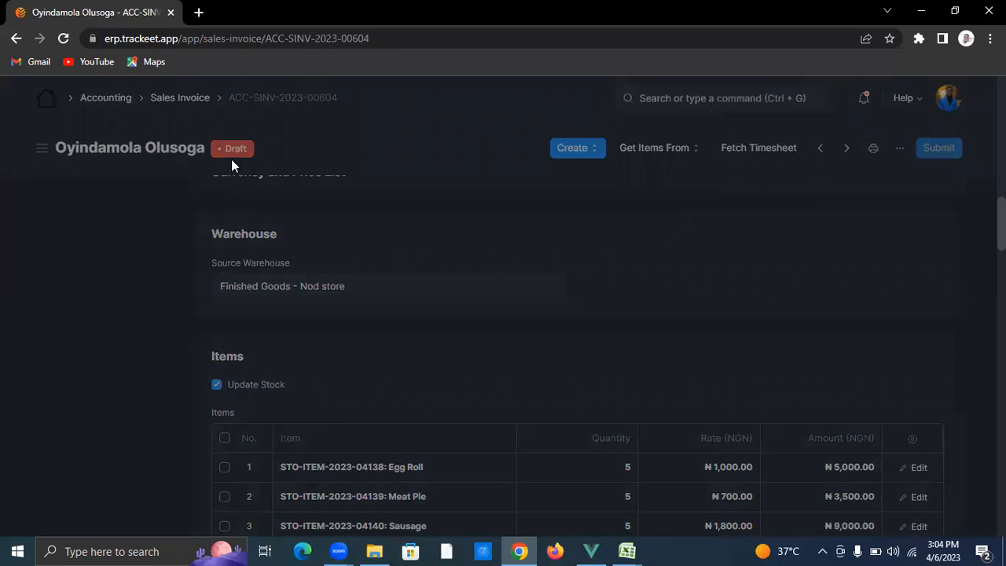
pyautogui.click(179, 100)
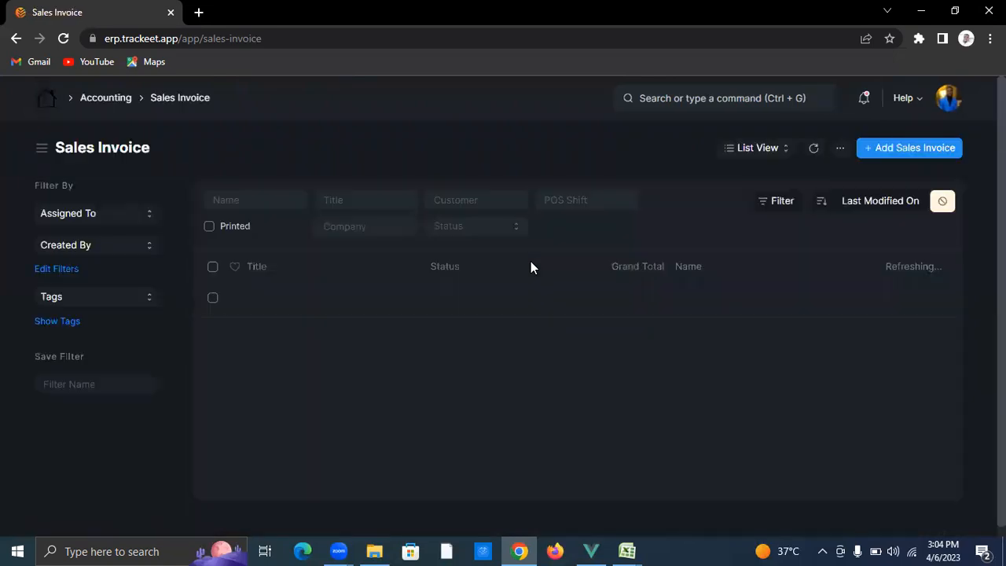
# Step: Start a new sales invoice and set its company to Hack Store
pyautogui.click(917, 148)
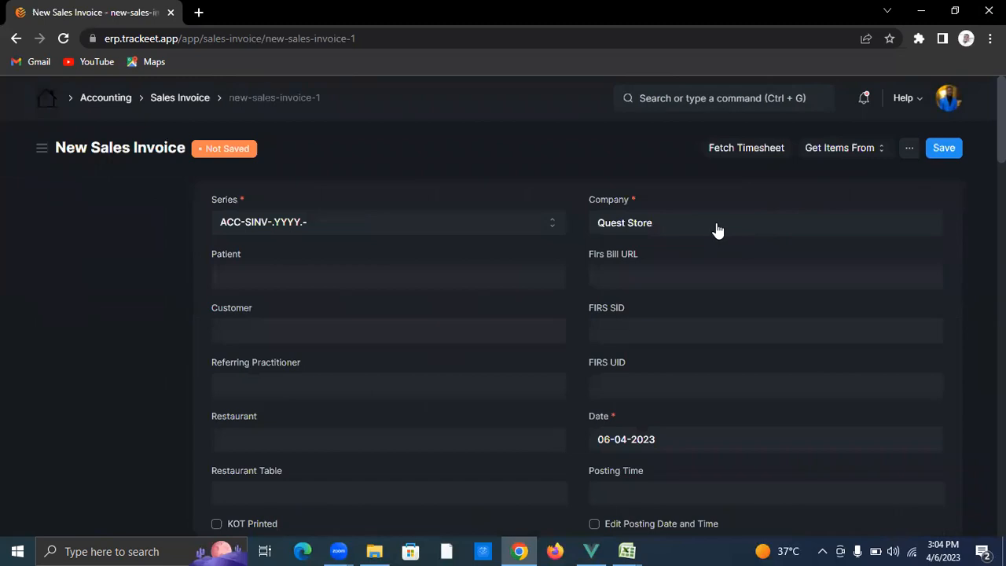
pyautogui.click(716, 224)
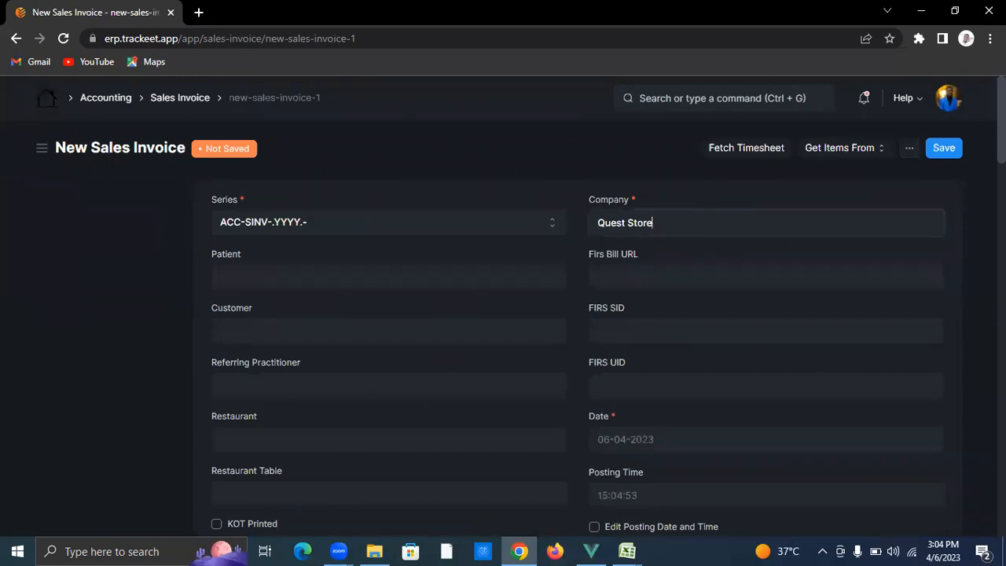
pyautogui.press('BackSpace')
pyautogui.press('BackSpace')
pyautogui.press('BackSpace')
pyautogui.press('BackSpace')
pyautogui.press('BackSpace')
pyautogui.press('BackSpace')
pyautogui.press('BackSpace')
pyautogui.press('BackSpace')
pyautogui.press('BackSpace')
pyautogui.press('BackSpace')
pyautogui.press('BackSpace')
pyautogui.write('Qu')
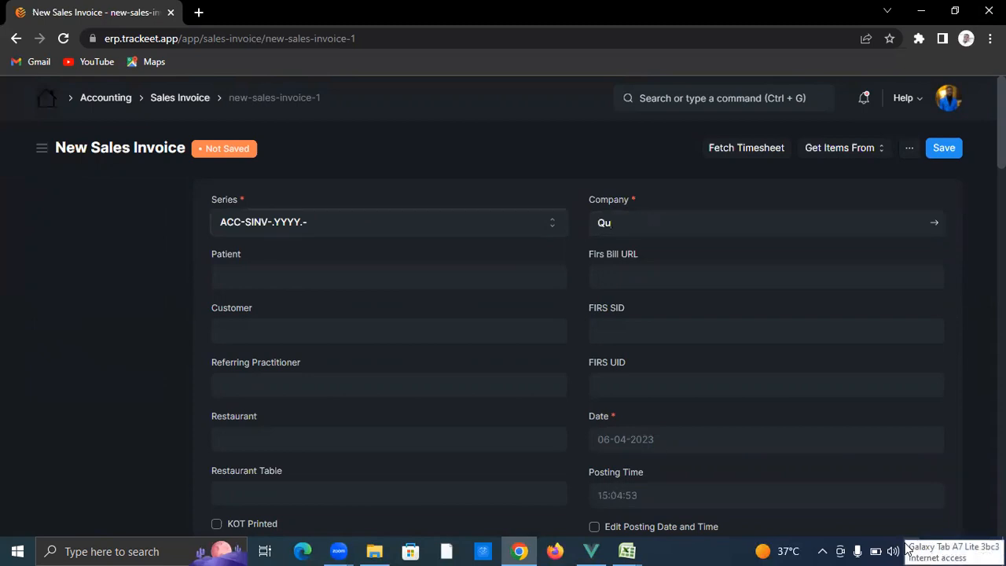
pyautogui.press('BackSpace')
pyautogui.press('BackSpace')
pyautogui.click(715, 234)
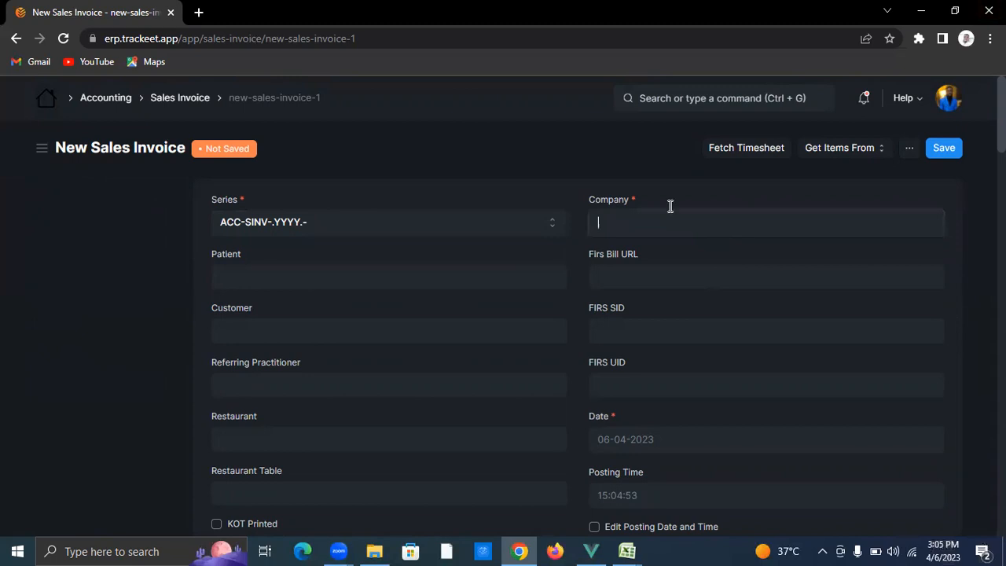
pyautogui.write('H')
pyautogui.write('ck st')
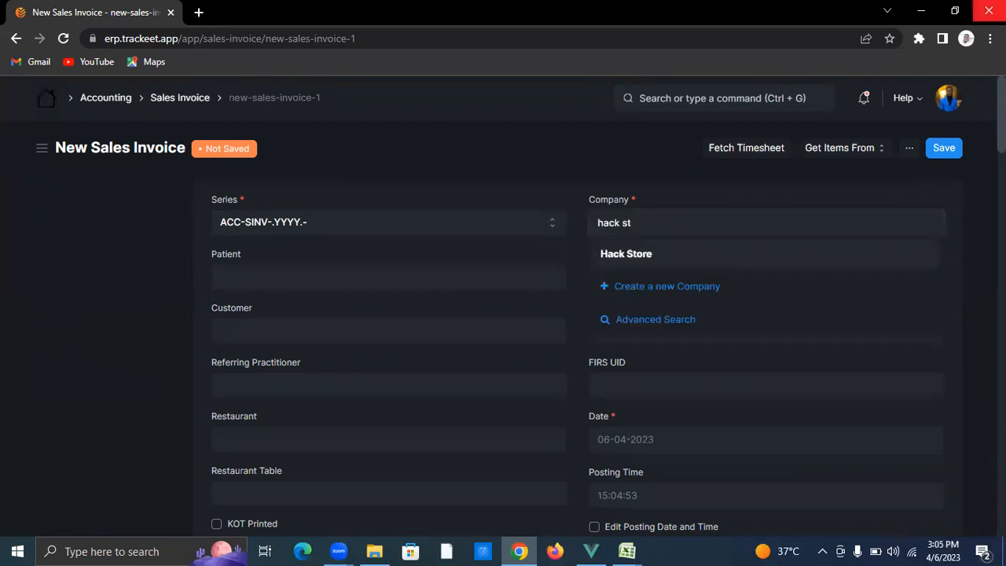
pyautogui.click(768, 254)
# Step: Pick the customer and include POS payment under the Hack store POS profile
pyautogui.click(374, 327)
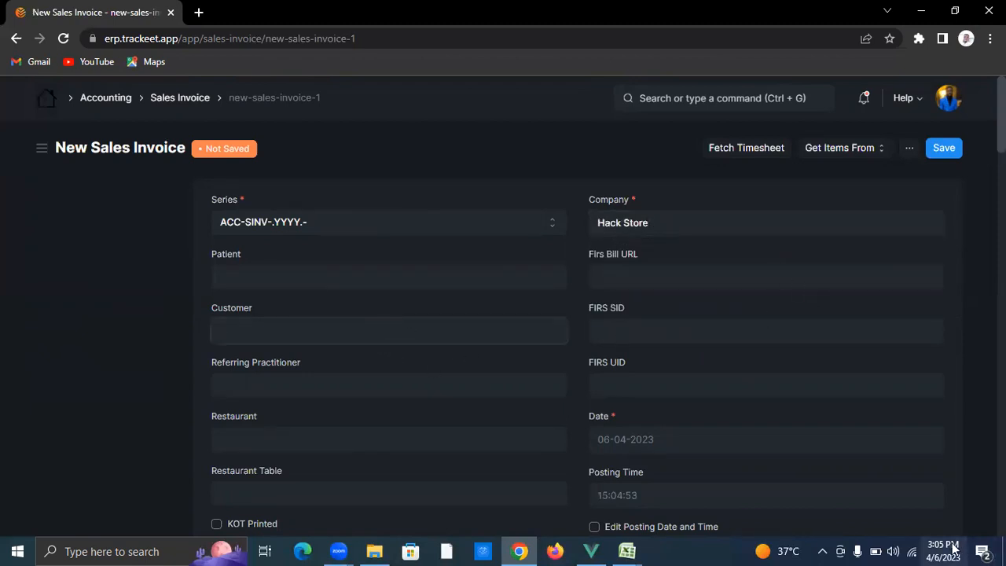
pyautogui.write('fidel')
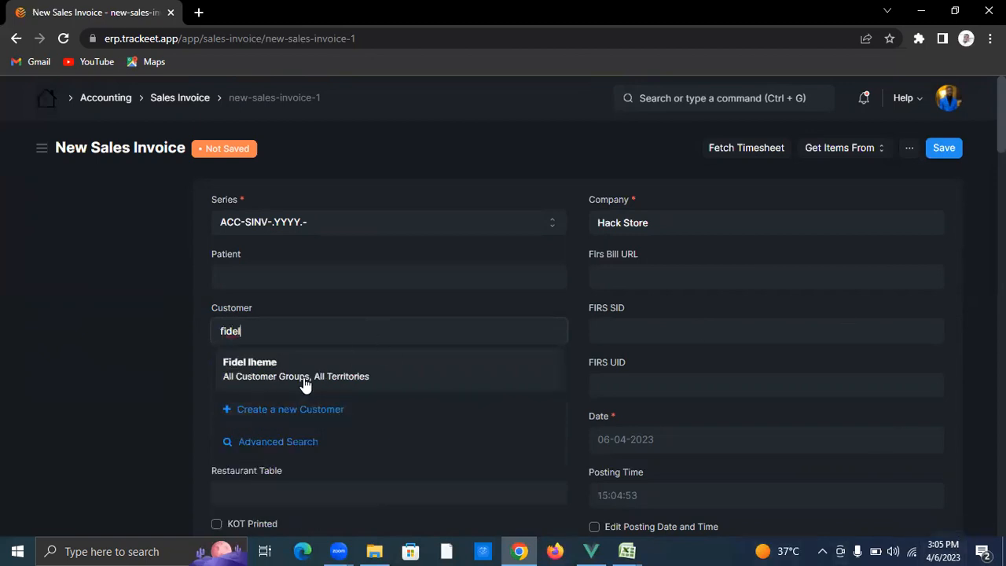
pyautogui.click(309, 377)
pyautogui.scroll(-2, 445, 407)
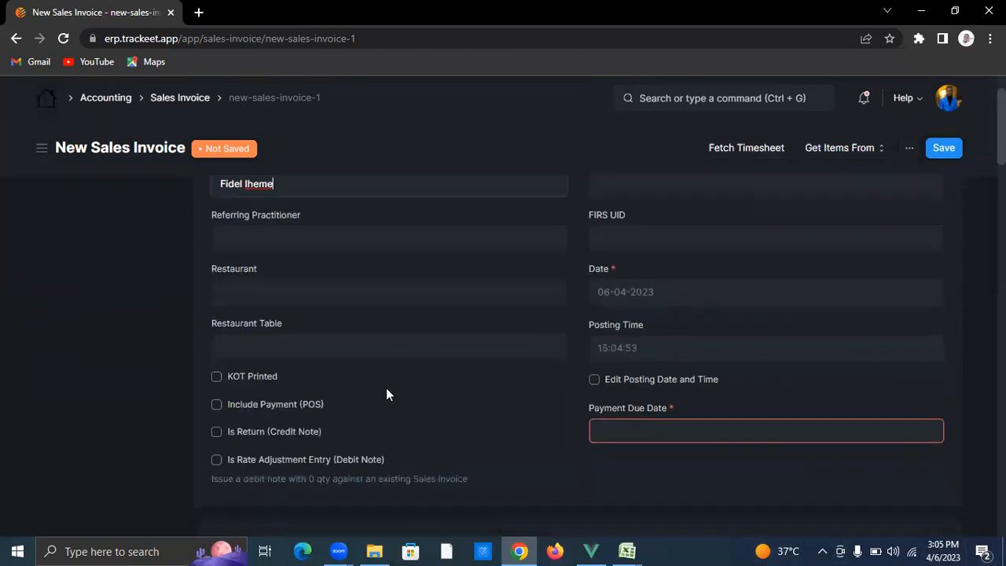
pyautogui.click(217, 406)
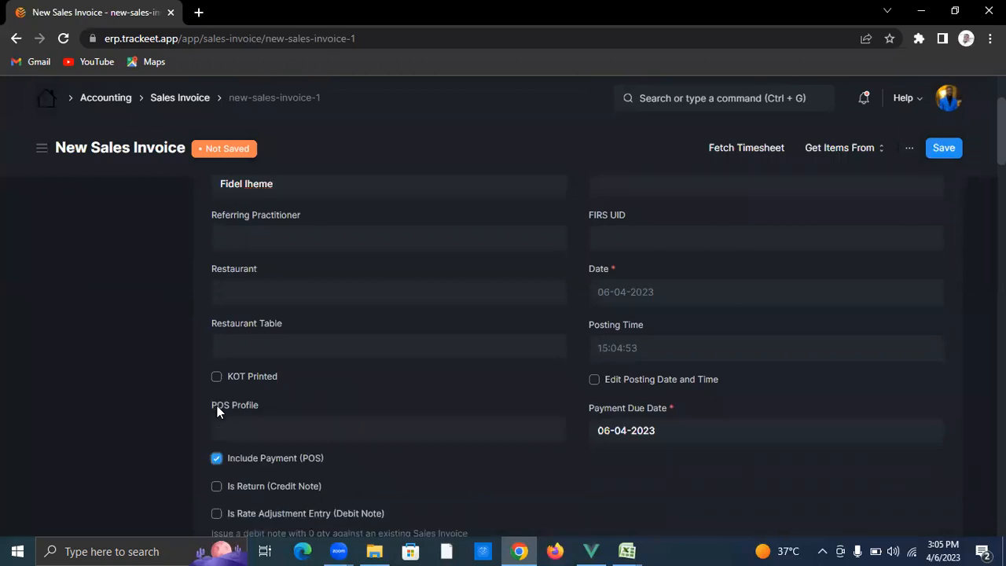
pyautogui.click(276, 429)
pyautogui.scroll(-2, 420, 422)
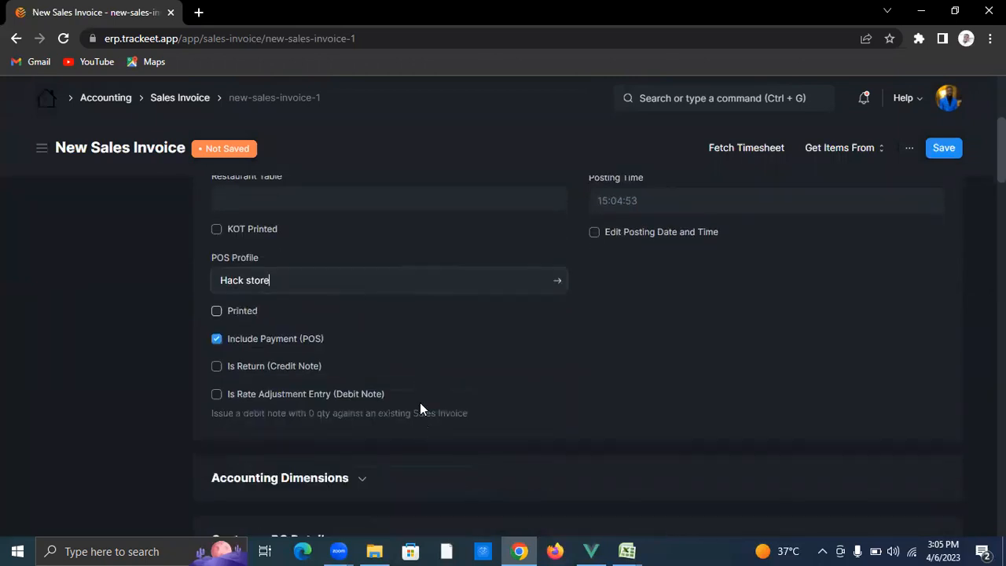
# Step: Use Finished Goods - Hack store as source warehouse and add three item lines
pyautogui.scroll(-5, 436, 373)
pyautogui.click(327, 268)
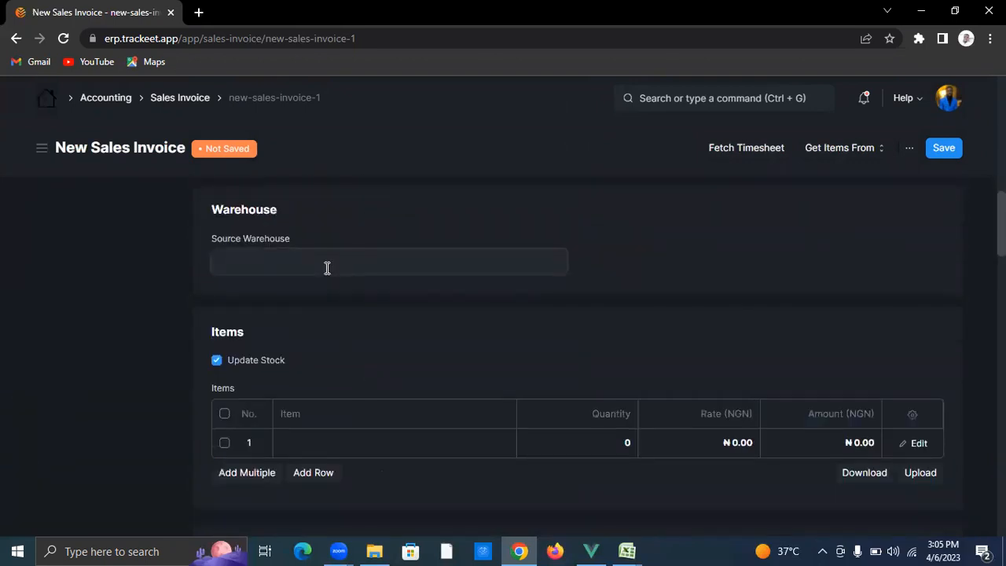
pyautogui.click(322, 299)
pyautogui.click(321, 473)
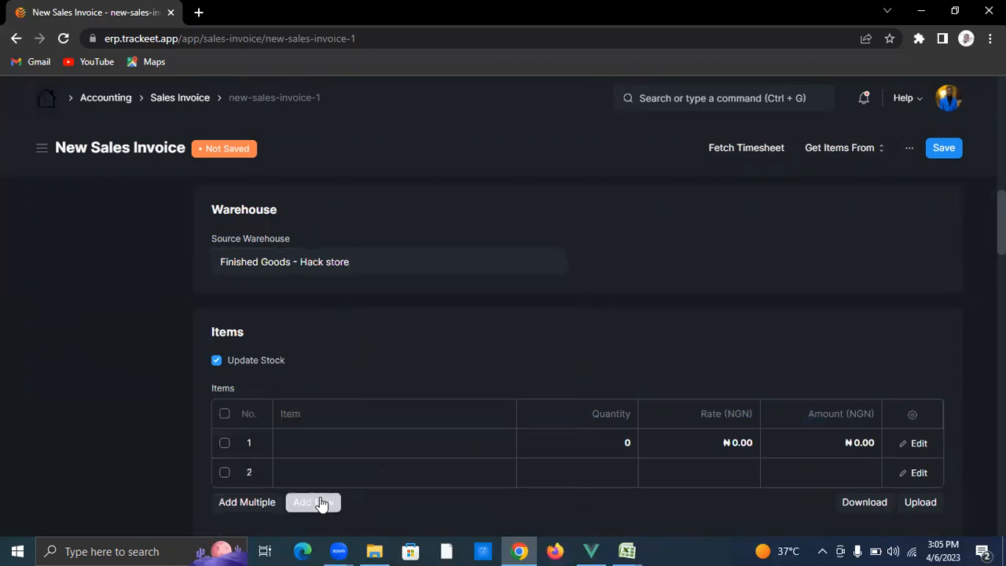
pyautogui.click(352, 445)
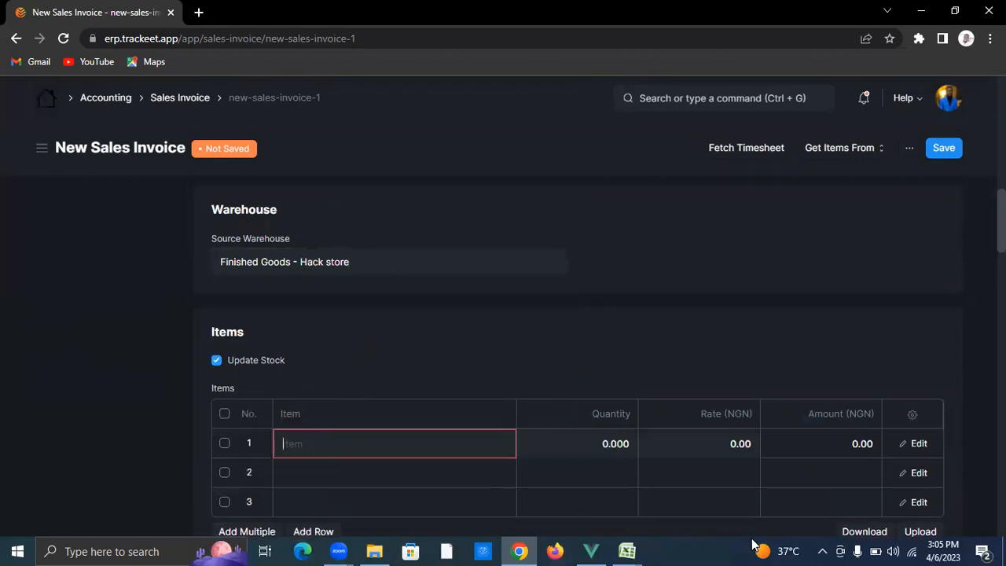
# Step: Enter Brush, Microwave and Peanuts as the three invoice items
pyautogui.write('brush')
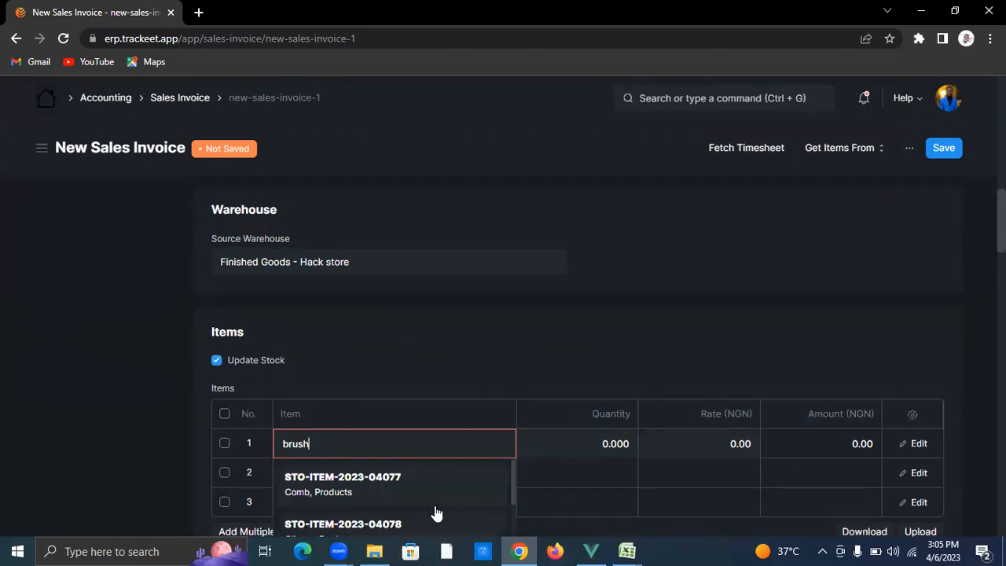
pyautogui.click(414, 481)
pyautogui.click(412, 470)
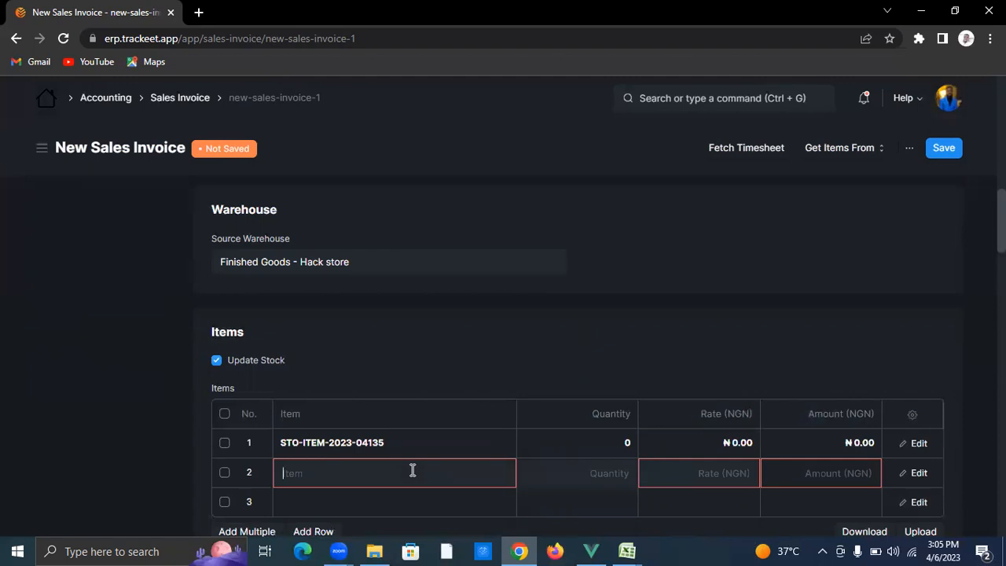
pyautogui.write('micr')
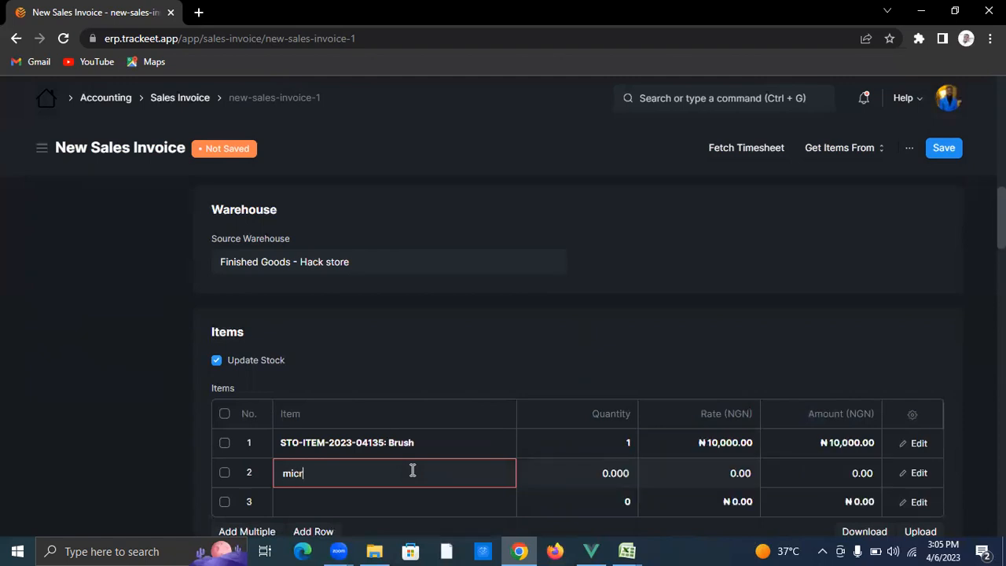
pyautogui.write('o')
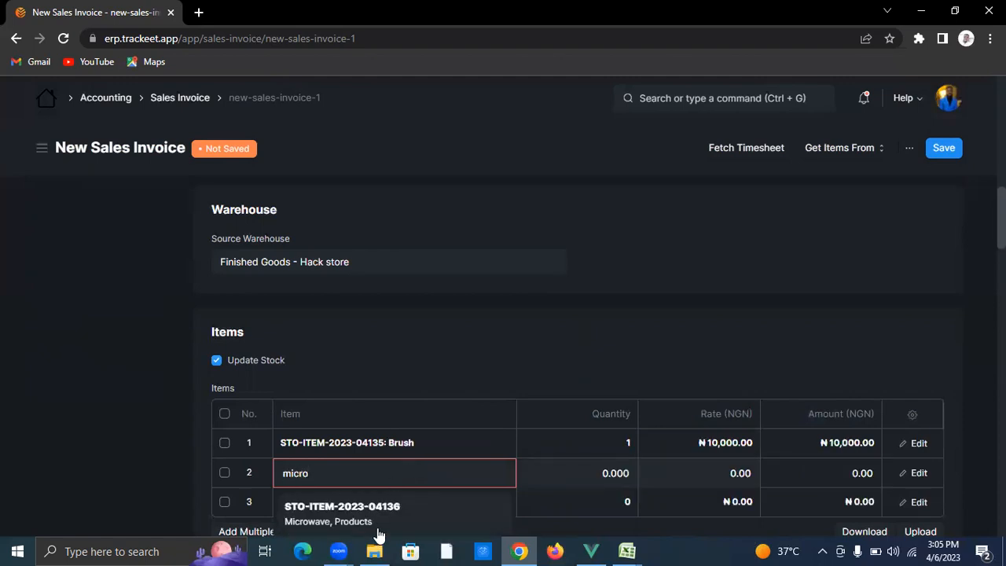
pyautogui.click(372, 513)
pyautogui.click(370, 507)
pyautogui.write('peanut')
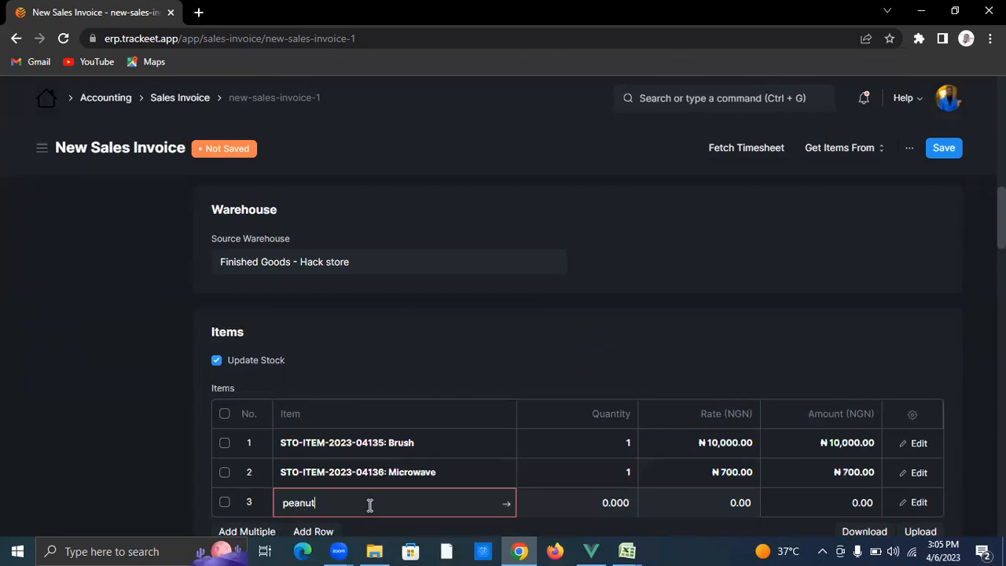
pyautogui.scroll(-2, 382, 477)
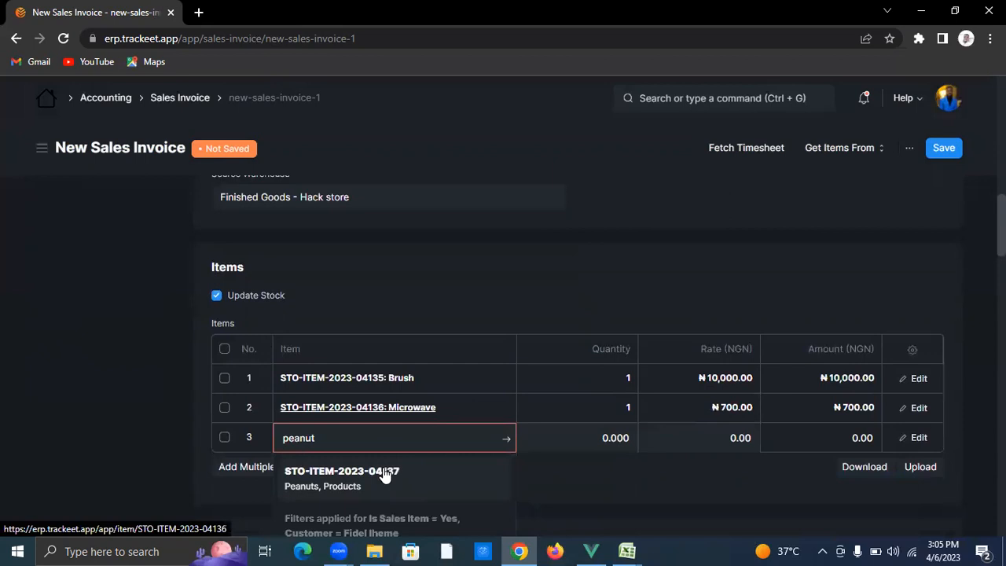
pyautogui.click(388, 396)
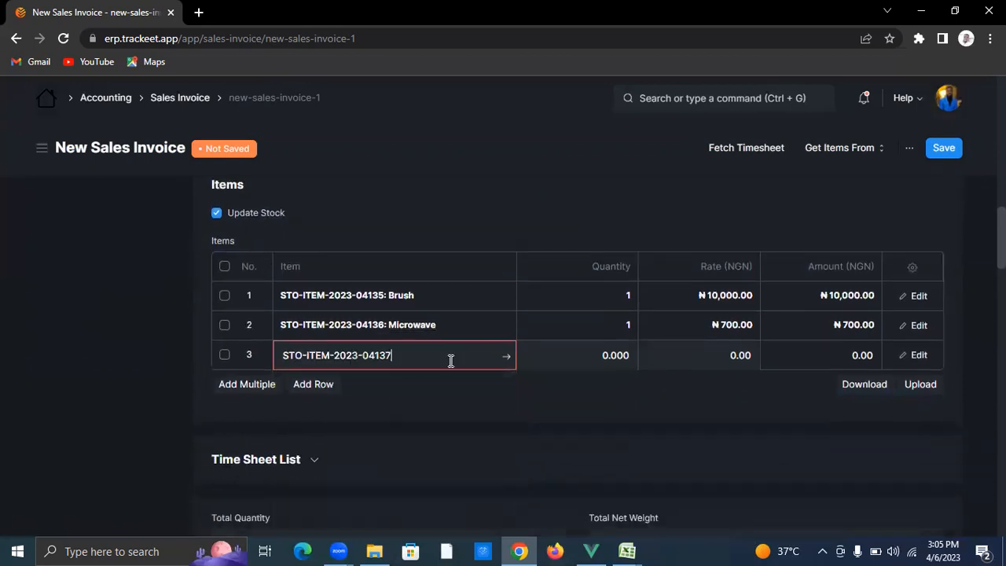
pyautogui.click(571, 295)
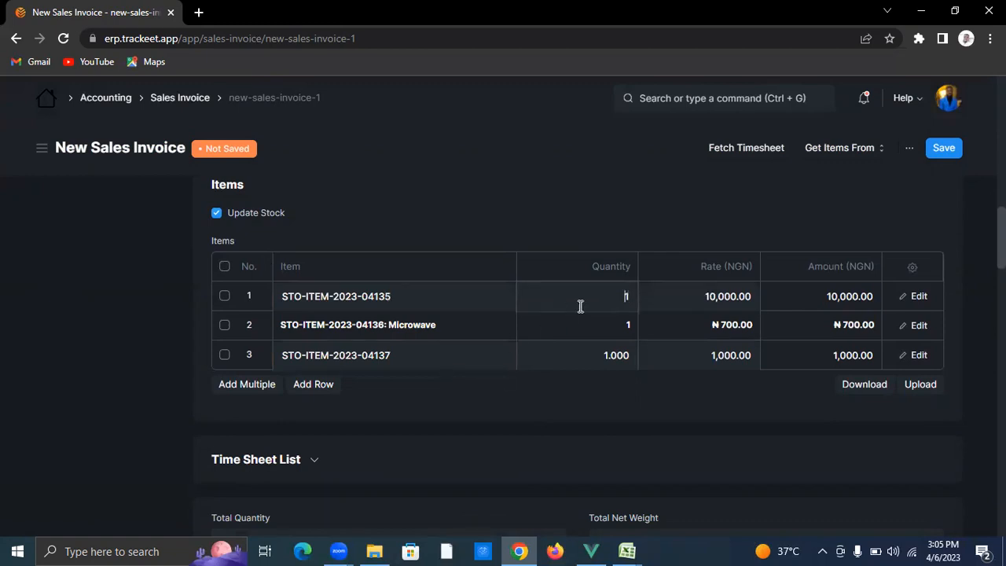
# Step: Set Brush, Microwave and Peanuts to quantity 5 each, totalling ₦58,500
pyautogui.click(629, 298)
pyautogui.press('BackSpace')
pyautogui.write('5')
pyautogui.press('Down')
pyautogui.press('BackSpace')
pyautogui.press('BackSpace')
pyautogui.press('BackSpace')
pyautogui.press('BackSpace')
pyautogui.press('BackSpace')
pyautogui.write('5')
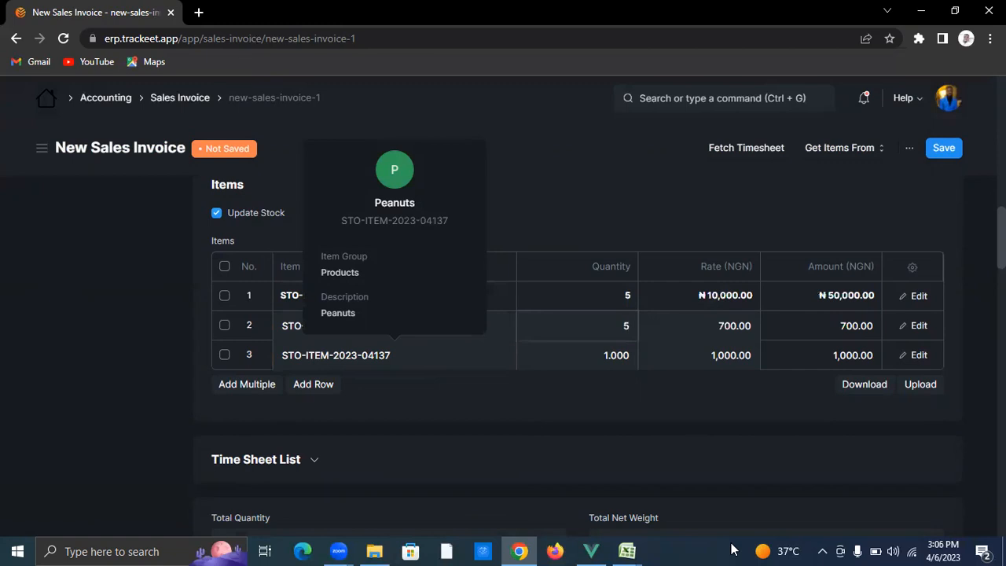
pyautogui.press('Down')
pyautogui.press('BackSpace')
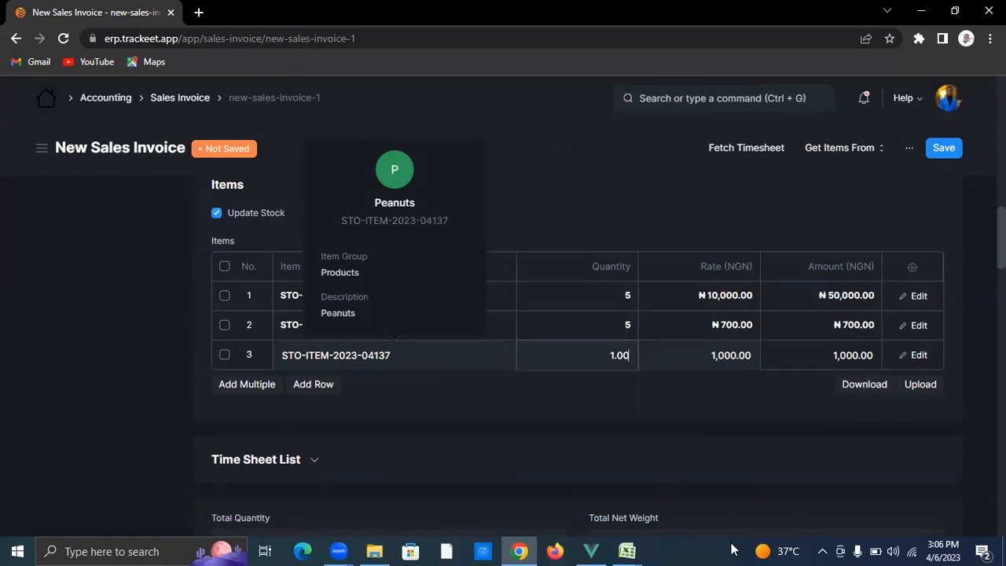
pyautogui.press('BackSpace')
pyautogui.press('BackSpace')
pyautogui.press('BackSpace')
pyautogui.press('BackSpace')
pyautogui.write('5')
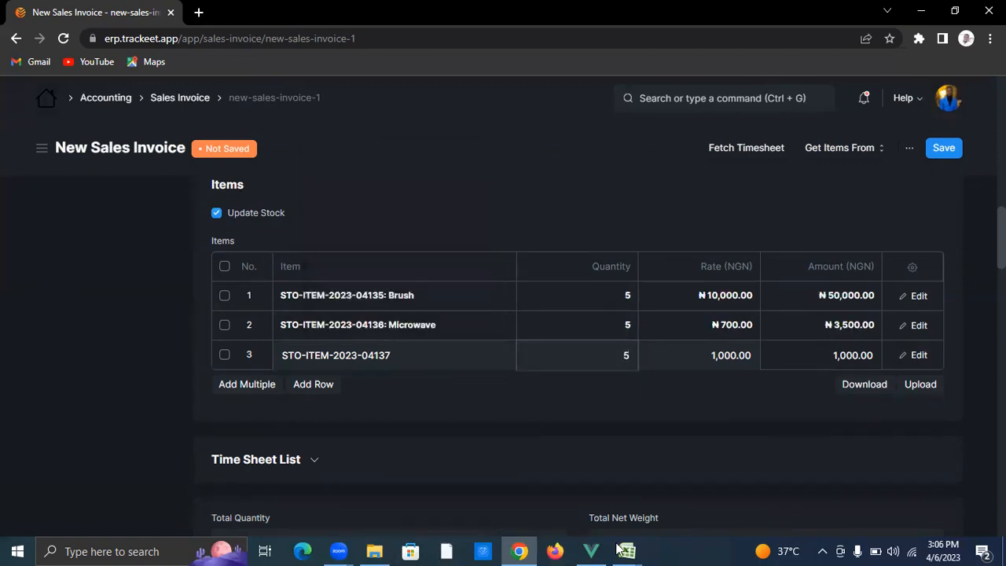
pyautogui.click(522, 197)
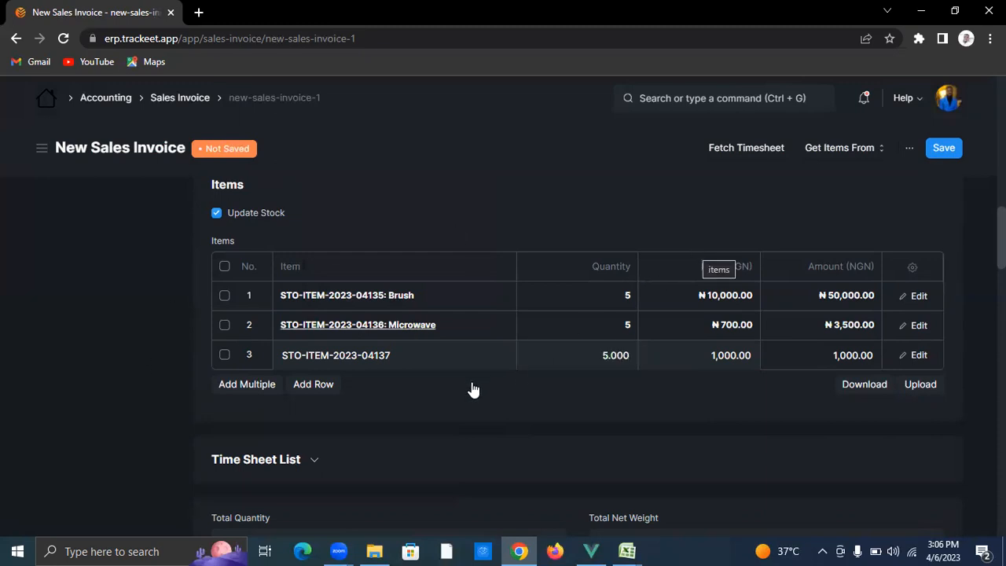
# Step: Check the taxes and cash payment of the ₦58,500 Hack Store invoice and save it as a draft
pyautogui.scroll(-3, 719, 416)
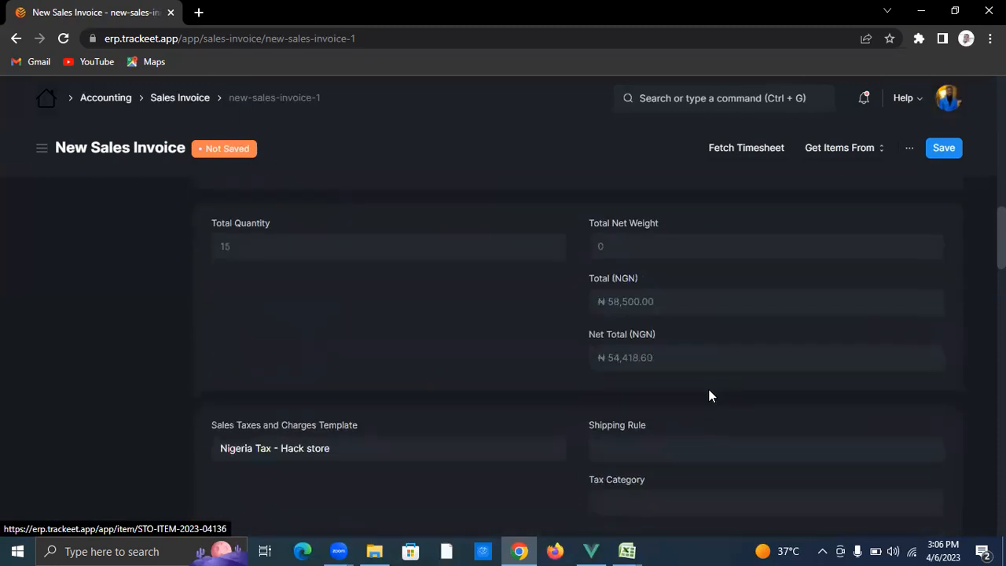
pyautogui.scroll(2, 706, 380)
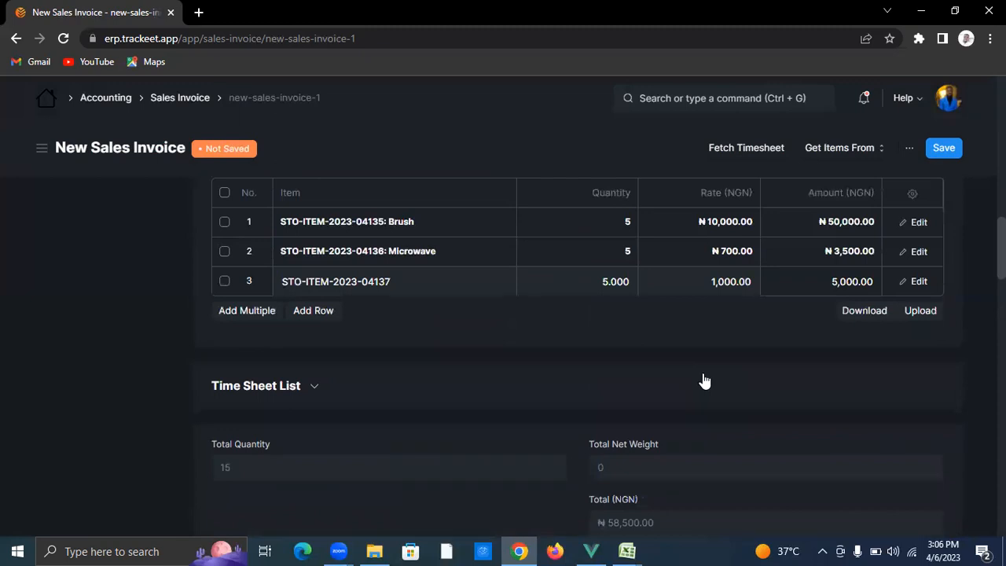
pyautogui.scroll(-2, 703, 380)
pyautogui.scroll(-4, 689, 369)
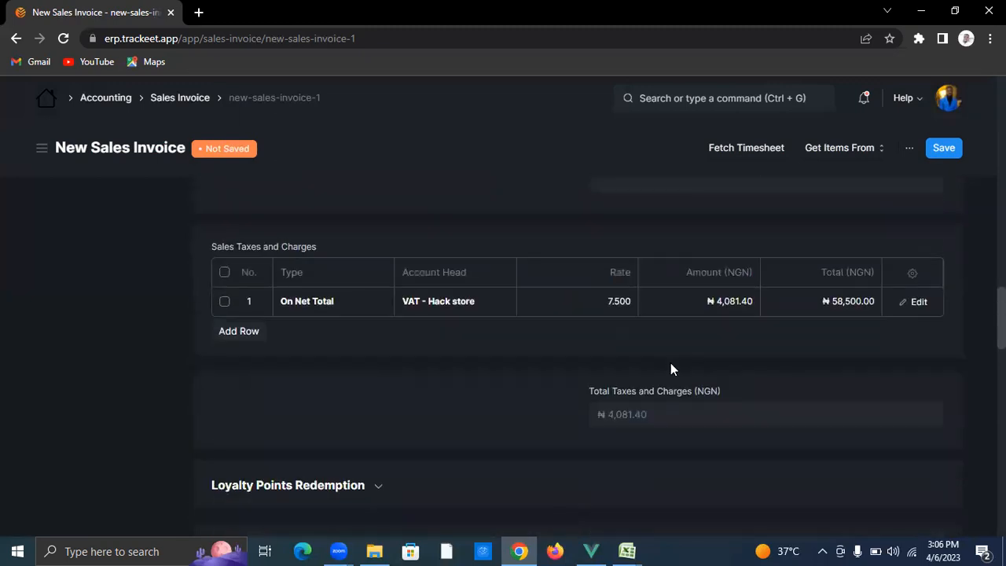
pyautogui.scroll(-9, 671, 362)
pyautogui.scroll(1, 361, 326)
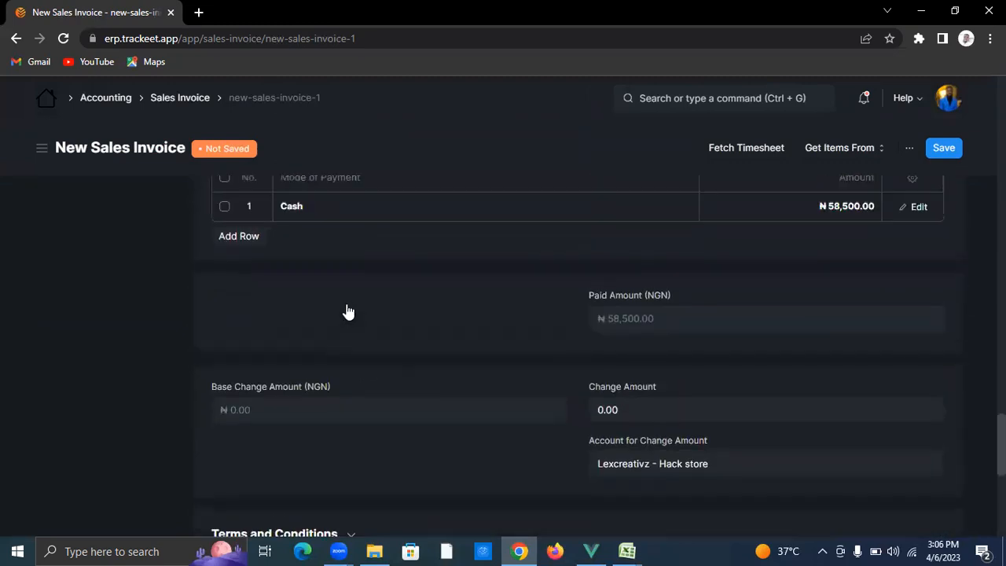
pyautogui.scroll(1, 349, 312)
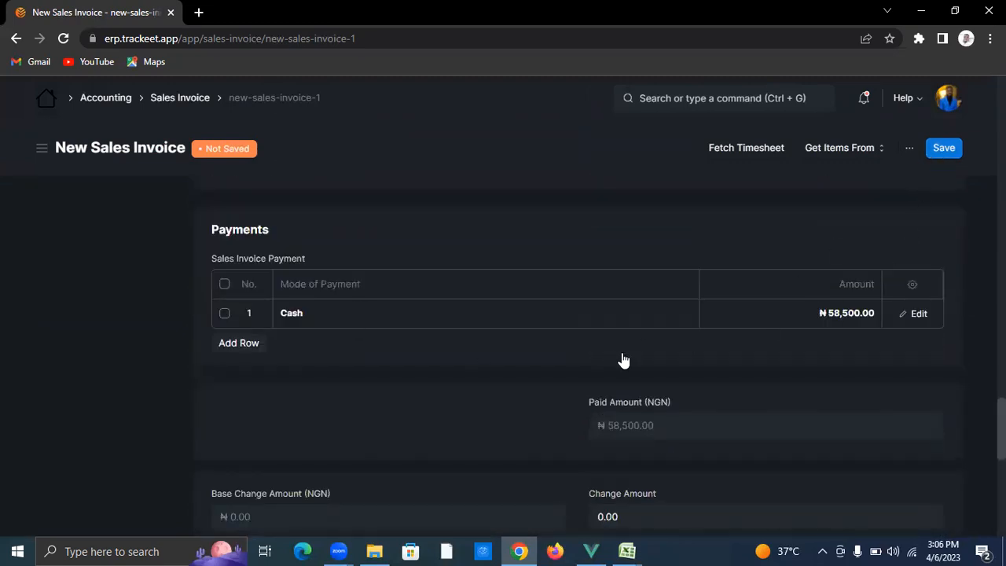
pyautogui.scroll(8, 593, 339)
pyautogui.scroll(6, 593, 341)
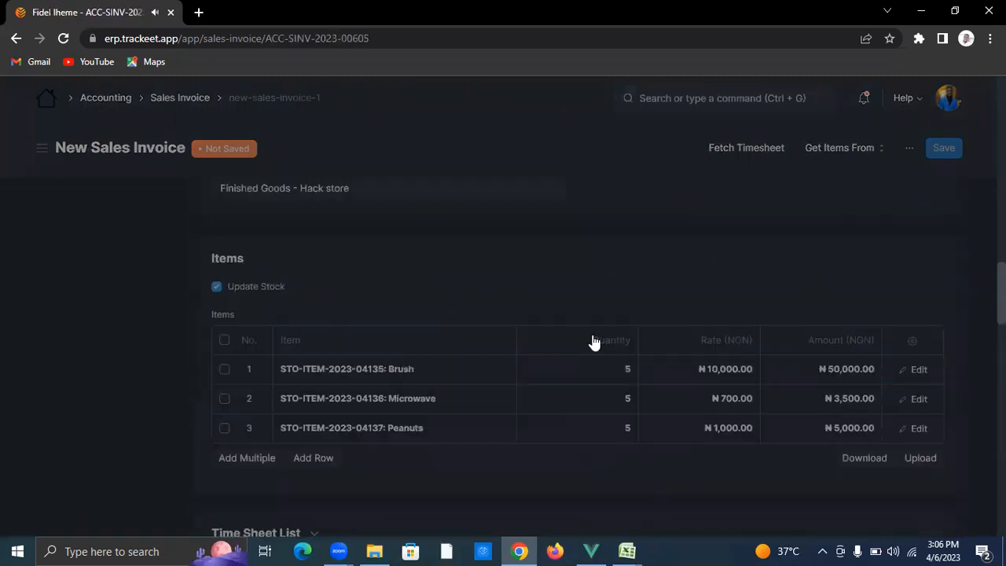
pyautogui.scroll(-3, 566, 333)
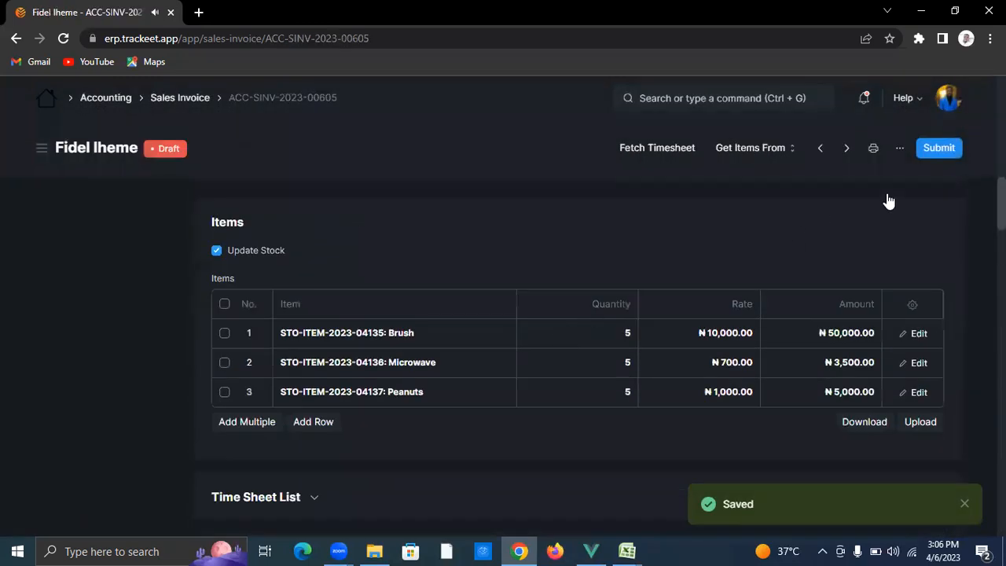
# Step: Permanently submit the Hack Store invoice and go back to the Home workspace
pyautogui.click(933, 154)
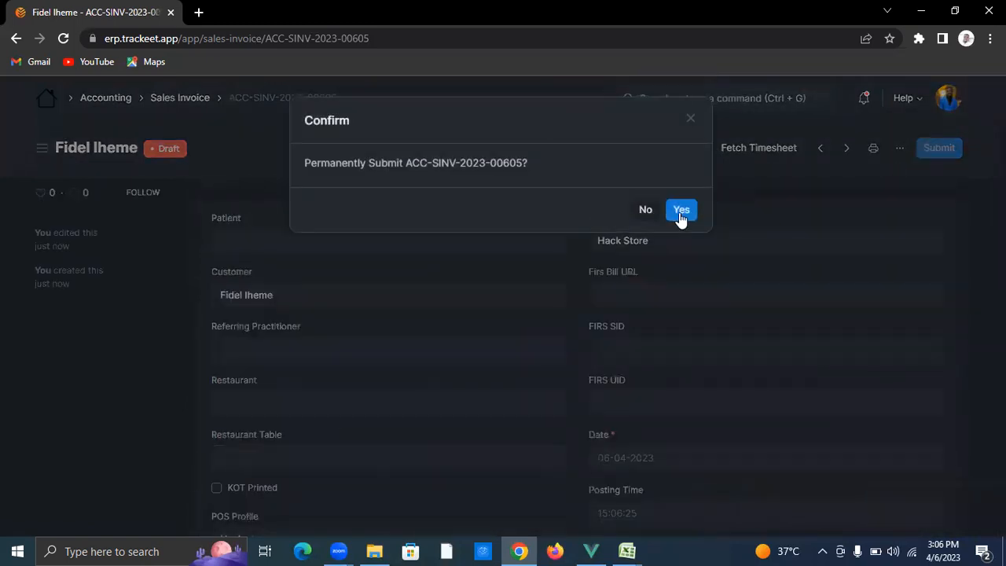
pyautogui.click(681, 212)
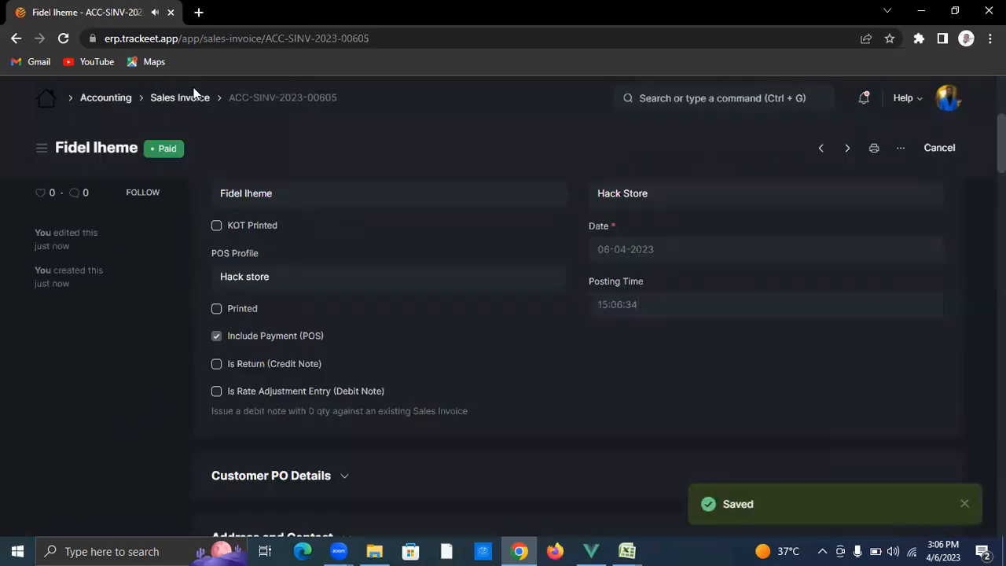
pyautogui.click(47, 105)
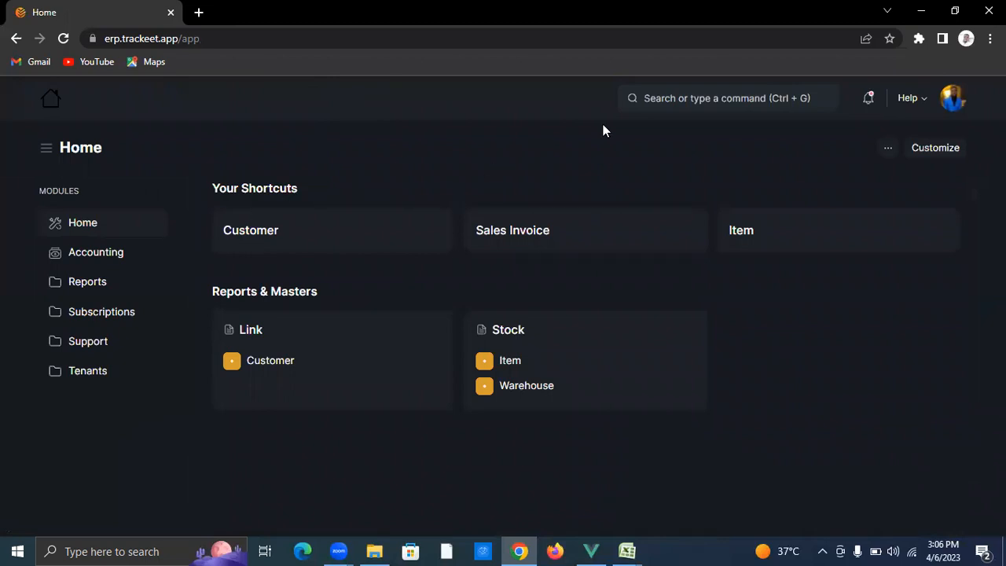
# Step: Search for 'sales regi' and open the Sales Register report
pyautogui.click(680, 103)
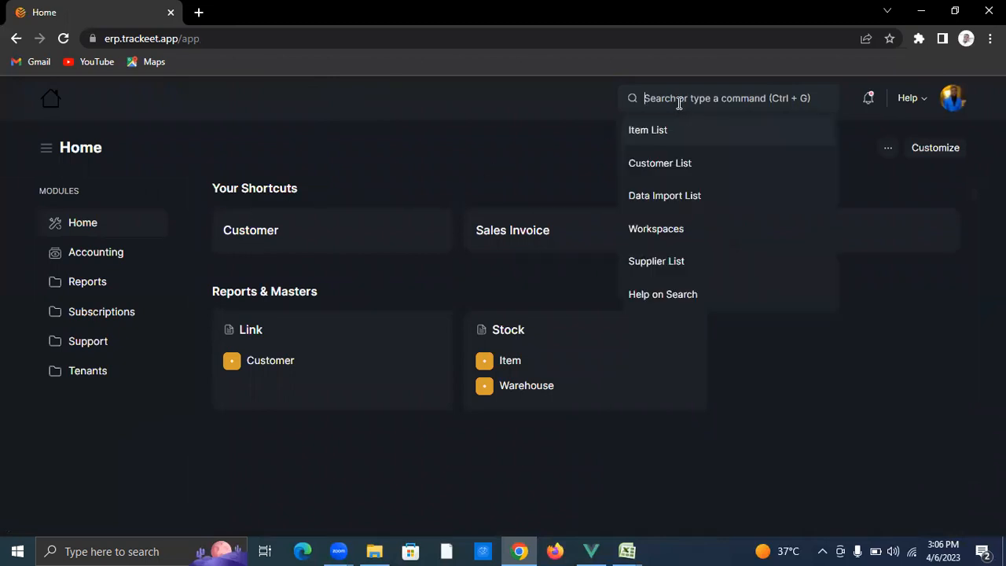
pyautogui.write('sales regi')
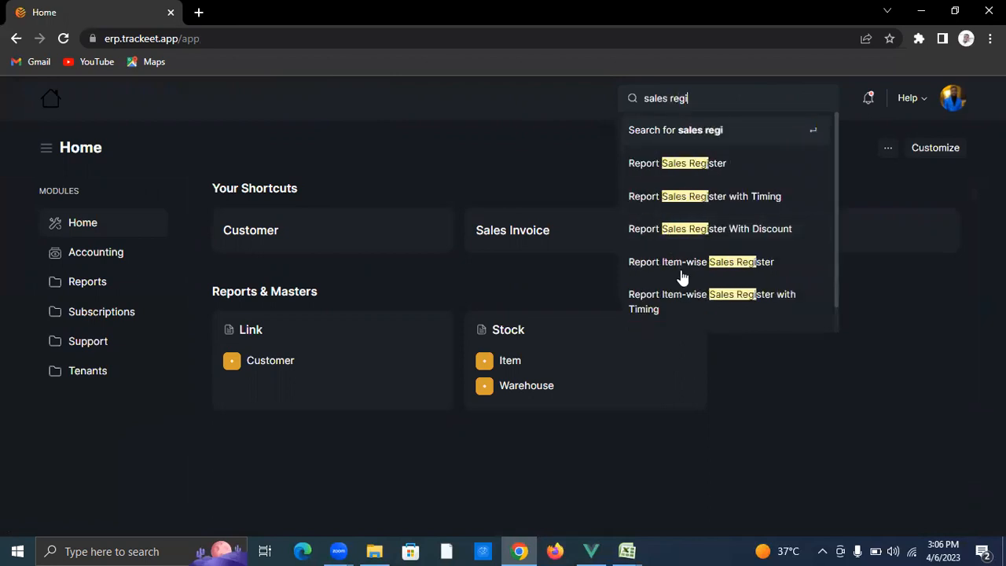
pyautogui.click(682, 163)
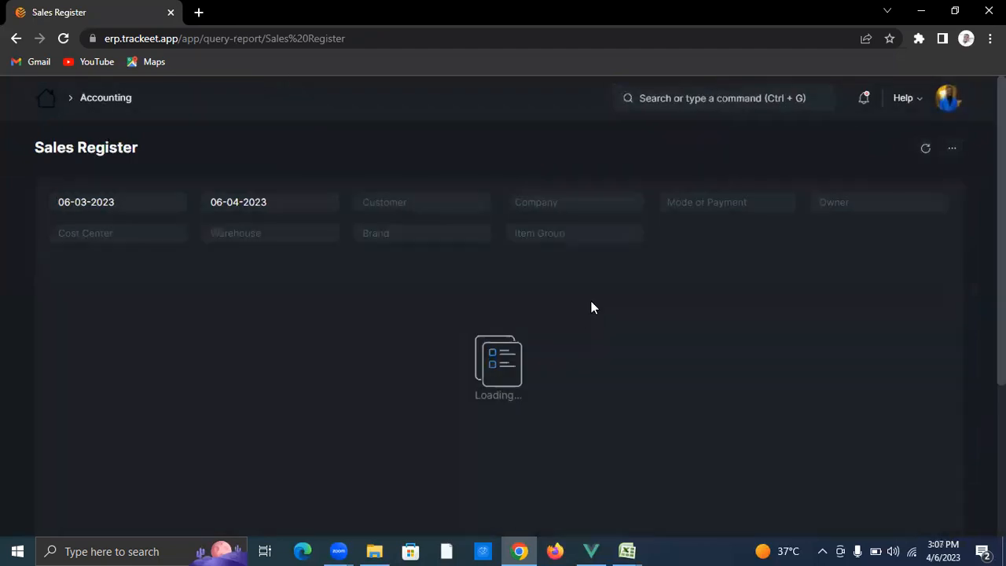
# Step: Set the Sales Register start date to today (06-04-2023) and filter it to Grey Empire
pyautogui.click(127, 203)
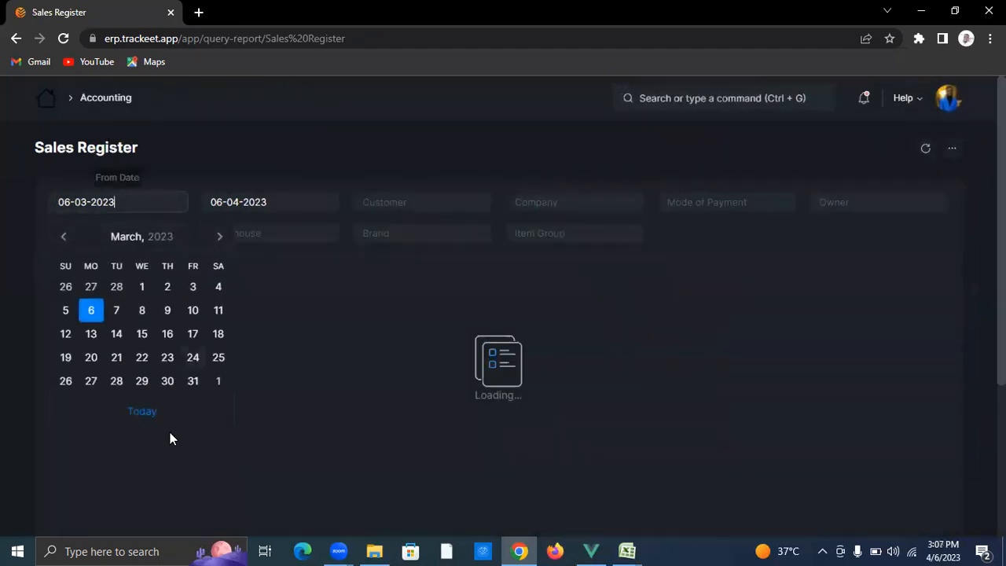
pyautogui.click(159, 416)
pyautogui.click(576, 201)
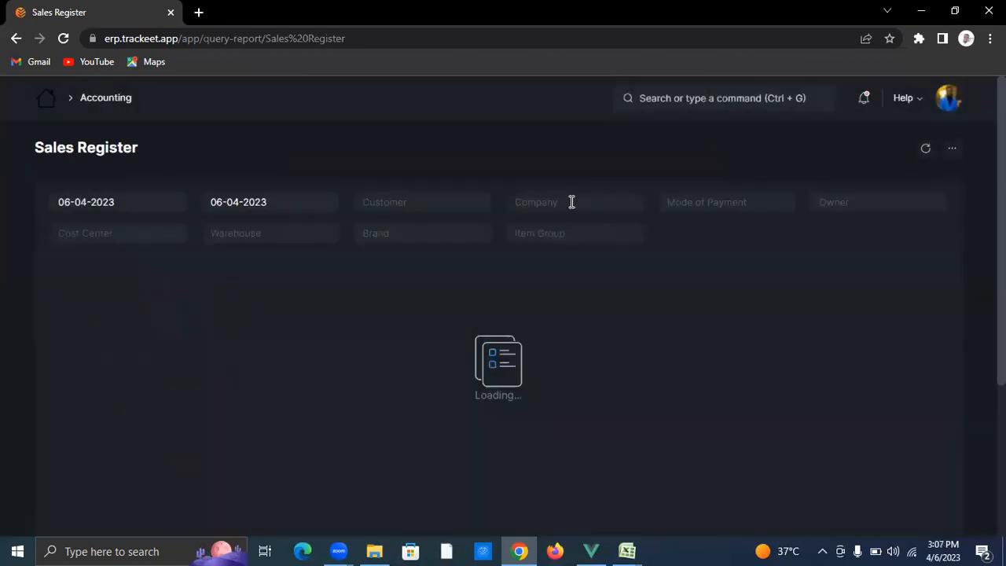
pyautogui.click(571, 202)
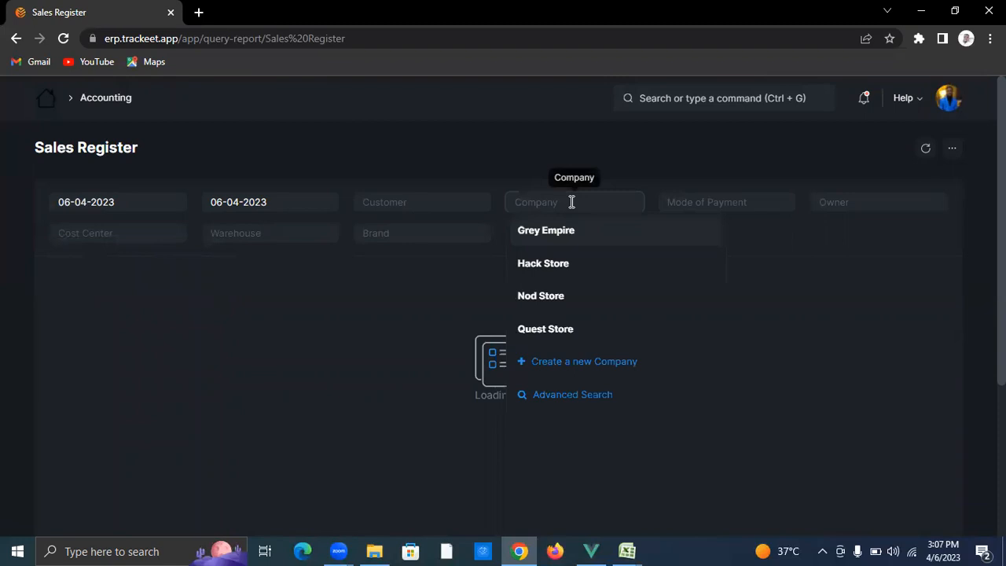
pyautogui.click(575, 237)
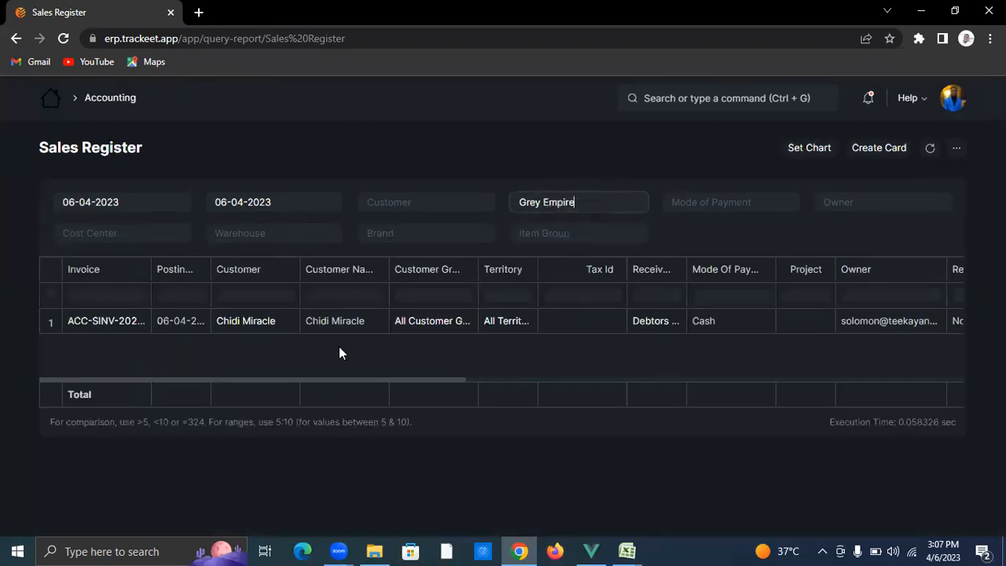
pyautogui.moveTo(447, 382)
pyautogui.mouseDown()
pyautogui.moveTo(949, 356)
pyautogui.moveTo(446, 393)
pyautogui.mouseUp()
# Step: Switch the Sales Register's company filter to Hack Store
pyautogui.press('BackSpace')
pyautogui.press('BackSpace')
pyautogui.press('BackSpace')
pyautogui.press('BackSpace')
pyautogui.press('BackSpace')
pyautogui.press('BackSpace')
pyautogui.press('BackSpace')
pyautogui.press('BackSpace')
pyautogui.press('BackSpace')
pyautogui.press('BackSpace')
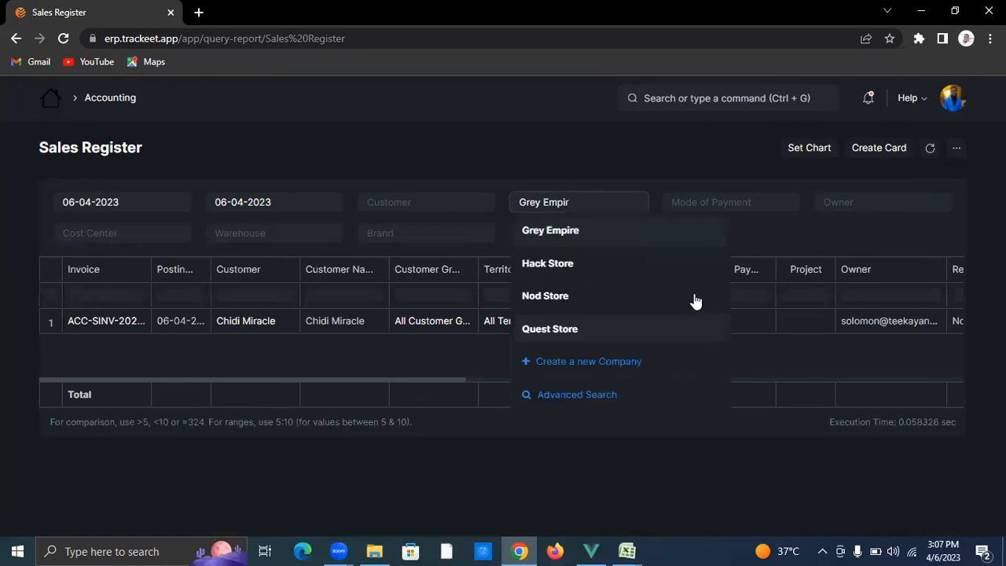
pyautogui.click(638, 257)
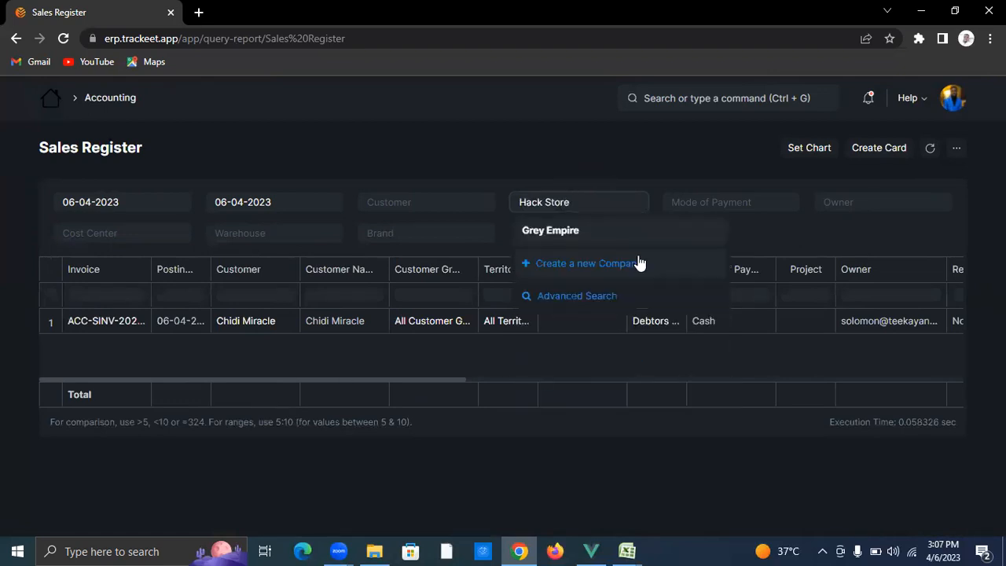
pyautogui.click(659, 388)
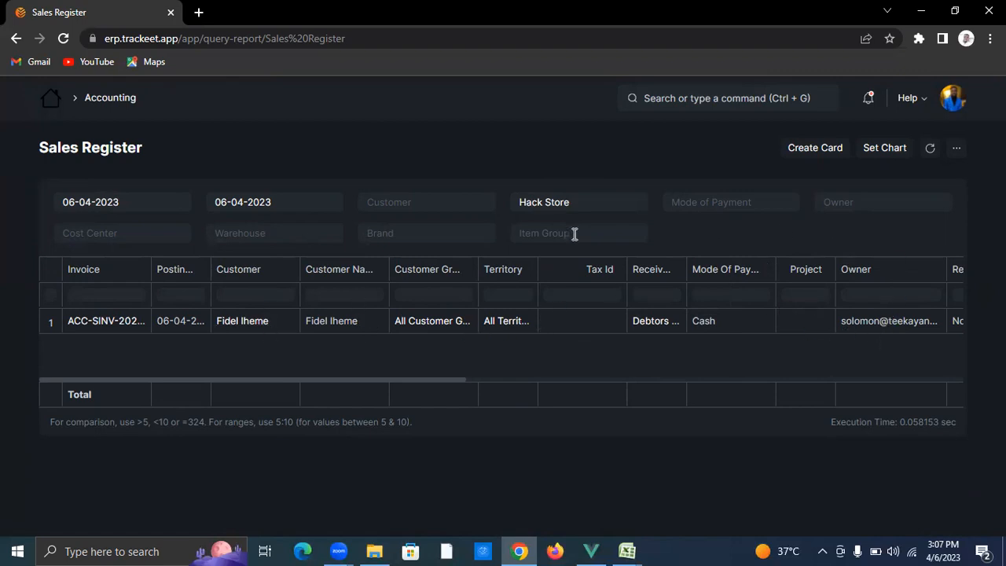
# Step: Switch the company to Nod Store and scroll across to its ₦17,500.00 grand total
pyautogui.click(584, 210)
pyautogui.press('BackSpace')
pyautogui.press('BackSpace')
pyautogui.press('BackSpace')
pyautogui.press('BackSpace')
pyautogui.press('BackSpace')
pyautogui.press('BackSpace')
pyautogui.press('BackSpace')
pyautogui.press('BackSpace')
pyautogui.press('BackSpace')
pyautogui.press('BackSpace')
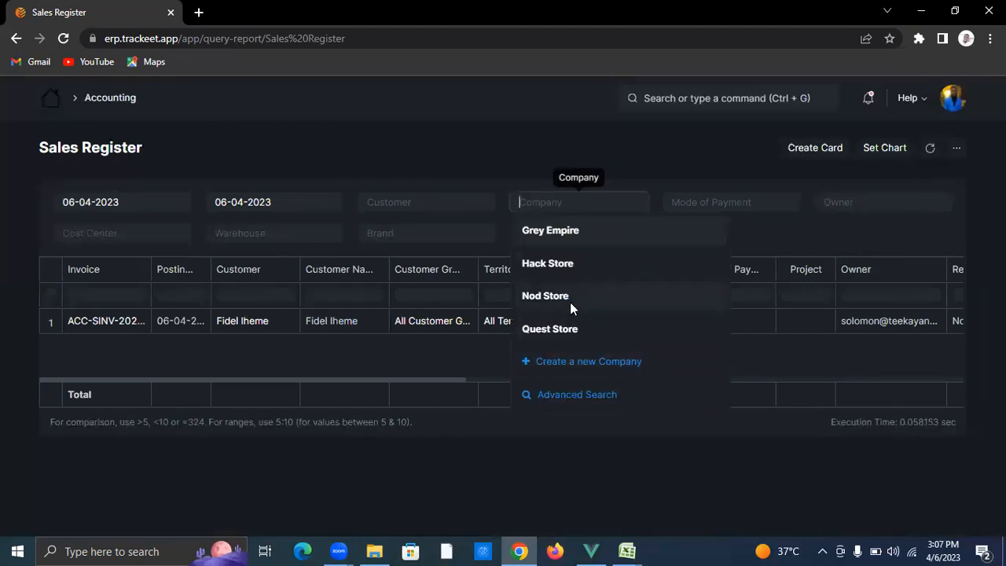
pyautogui.click(570, 302)
pyautogui.moveTo(456, 381); pyautogui.dragTo(912, 350)
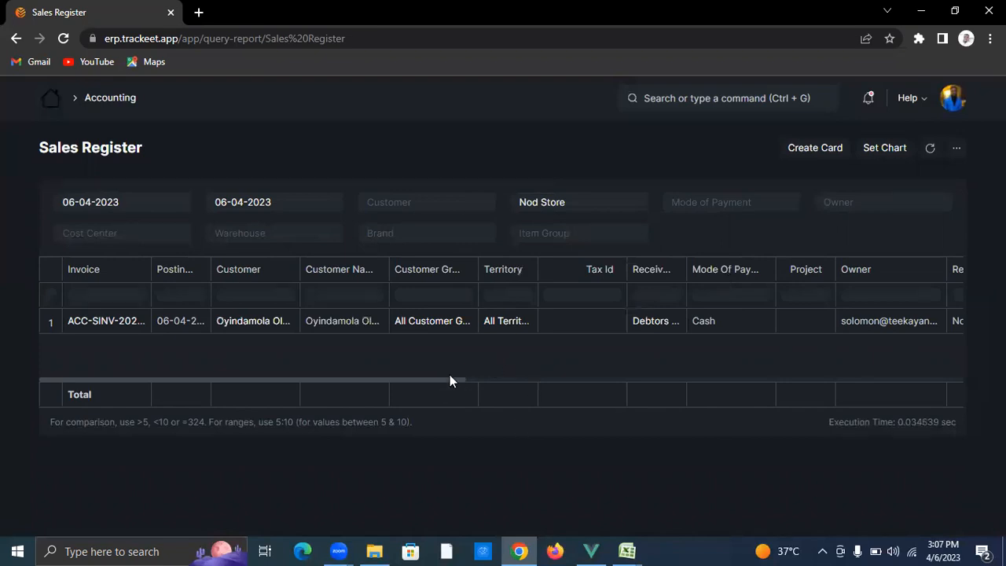
pyautogui.moveTo(449, 383); pyautogui.dragTo(947, 382)
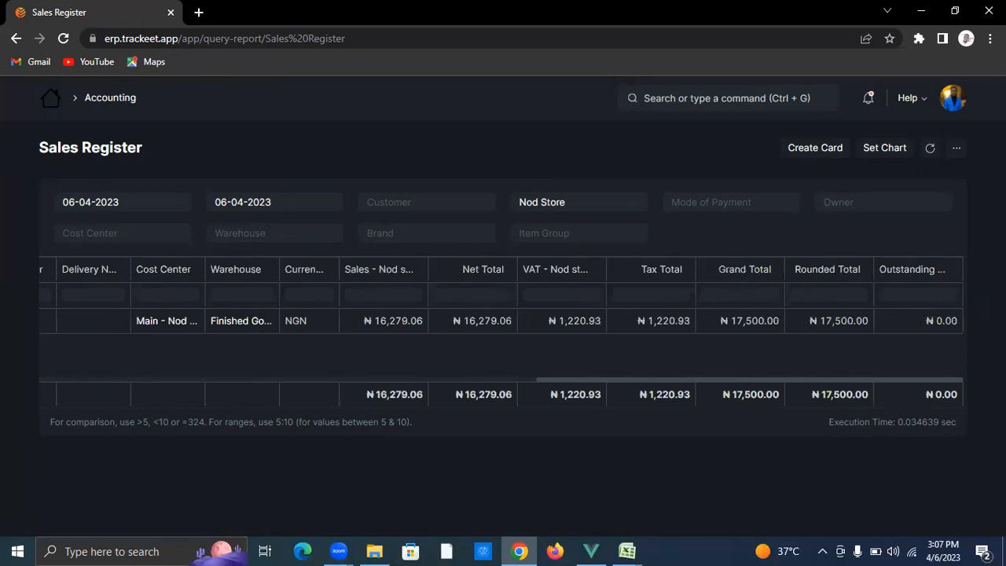
pyautogui.moveTo(706, 382); pyautogui.dragTo(209, 385)
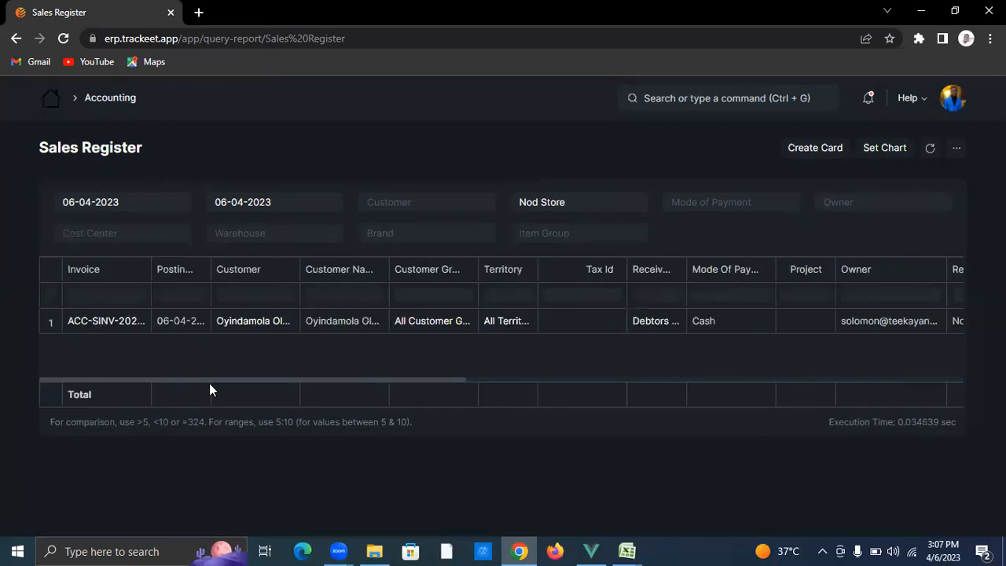
# Step: Go from the ERP home page through the Reports workspace to the Stock Balance report
pyautogui.click(52, 100)
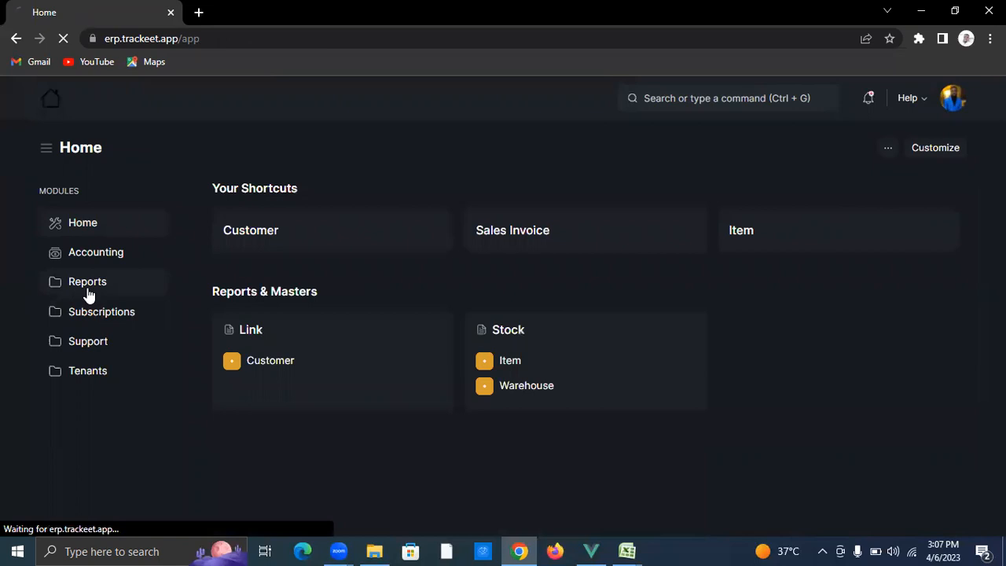
pyautogui.click(87, 285)
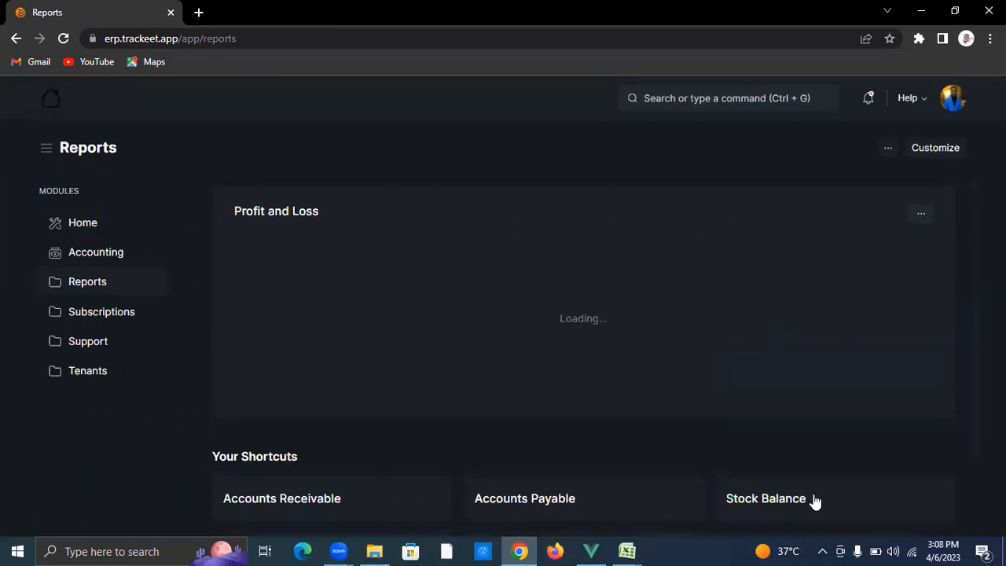
pyautogui.click(813, 498)
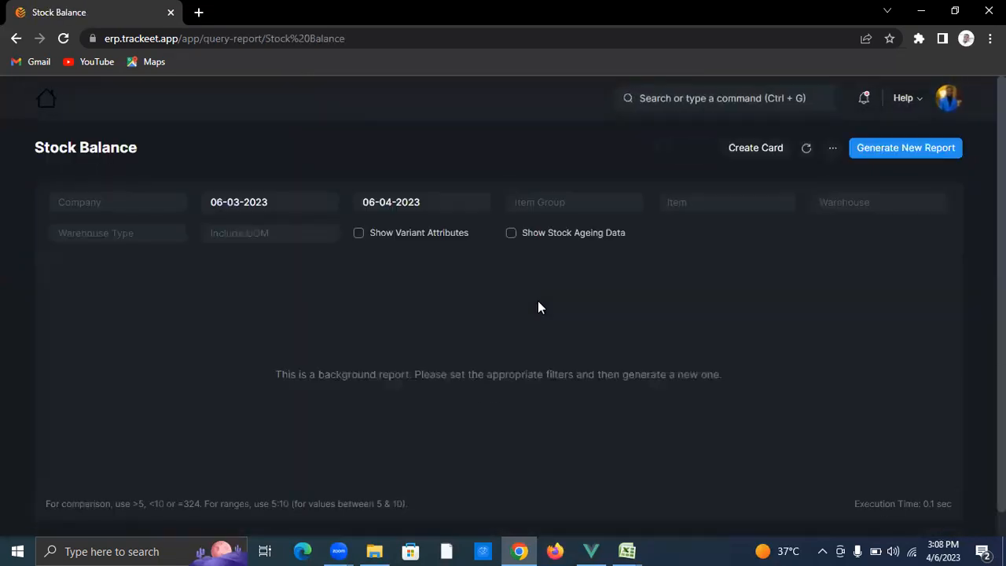
# Step: Generate today's Stock Balance for Grey Empire
pyautogui.click(283, 200)
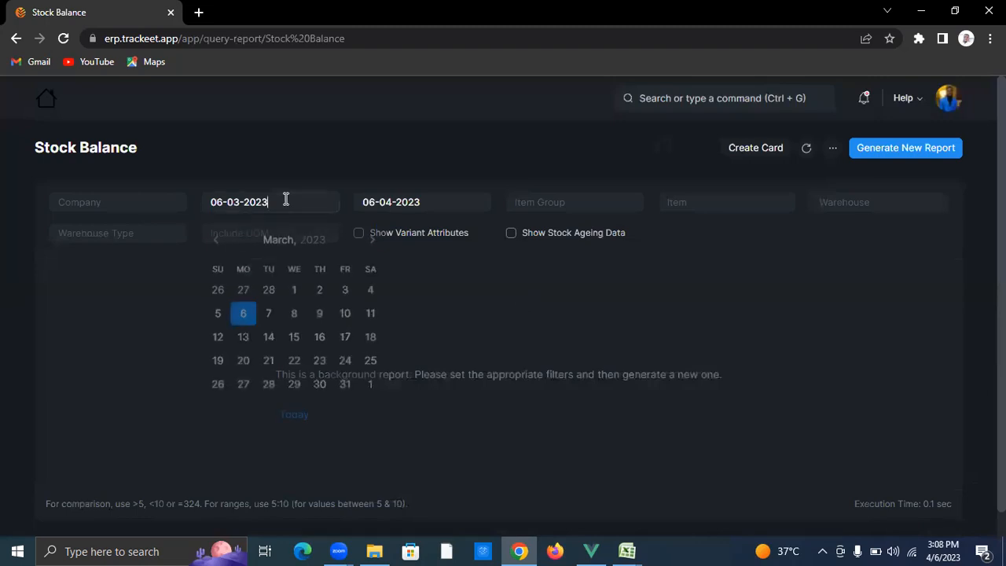
pyautogui.click(316, 408)
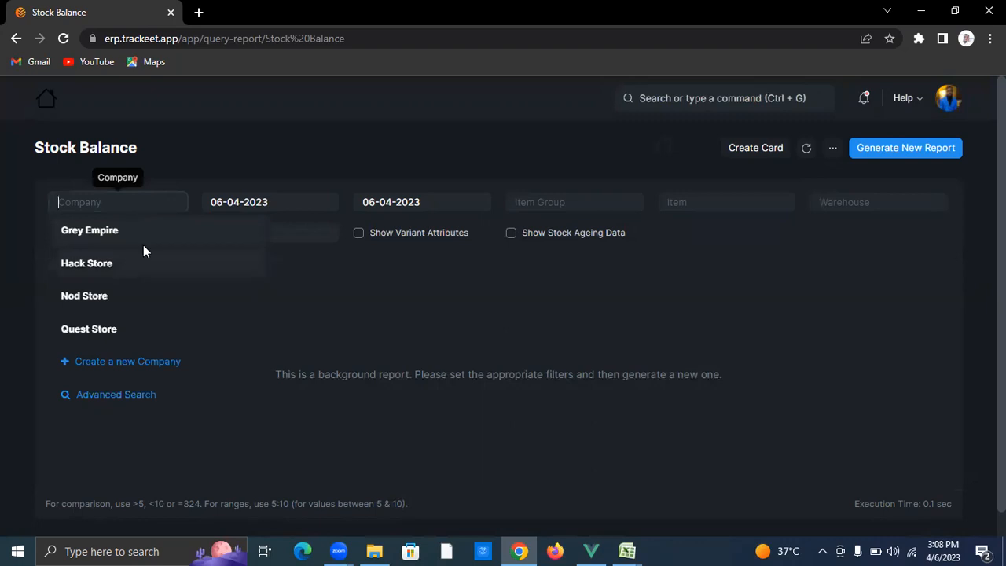
pyautogui.click(152, 235)
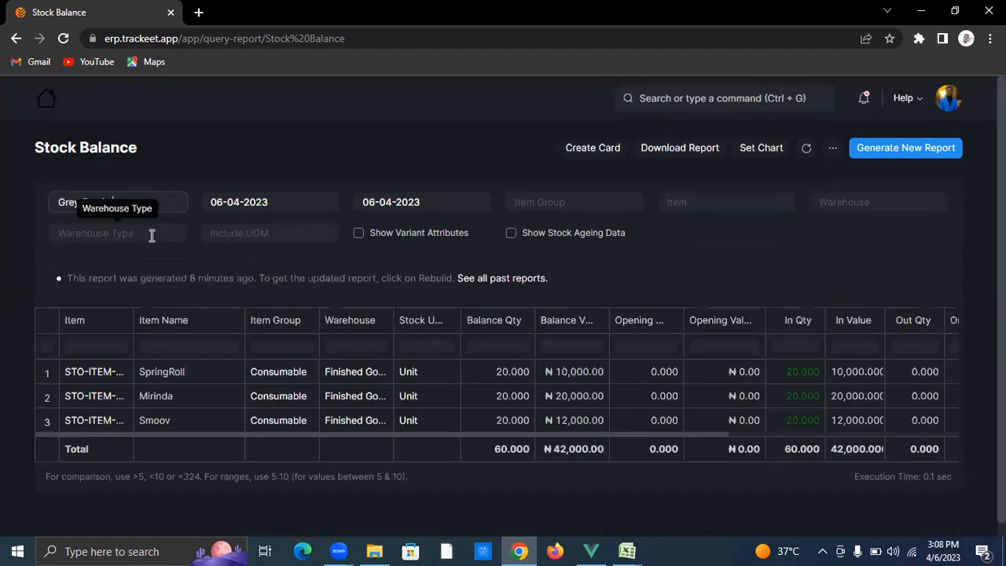
pyautogui.click(901, 149)
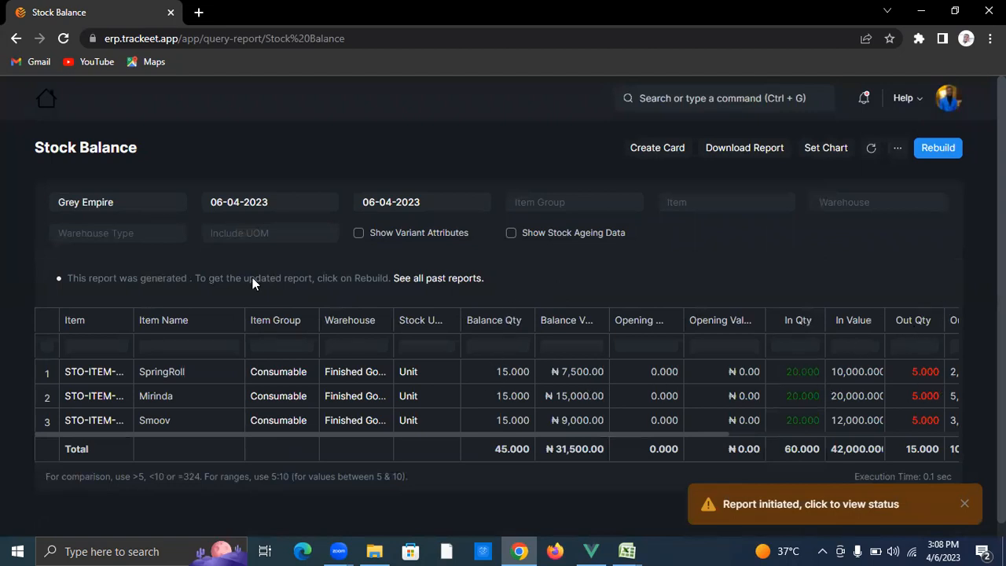
# Step: Regenerate the Stock Balance for Hack Store and check Microwave's balance of 15
pyautogui.click(121, 206)
pyautogui.press('BackSpace')
pyautogui.press('BackSpace')
pyautogui.press('BackSpace')
pyautogui.press('BackSpace')
pyautogui.press('BackSpace')
pyautogui.press('BackSpace')
pyautogui.press('BackSpace')
pyautogui.press('BackSpace')
pyautogui.press('BackSpace')
pyautogui.press('BackSpace')
pyautogui.press('BackSpace')
pyautogui.click(121, 266)
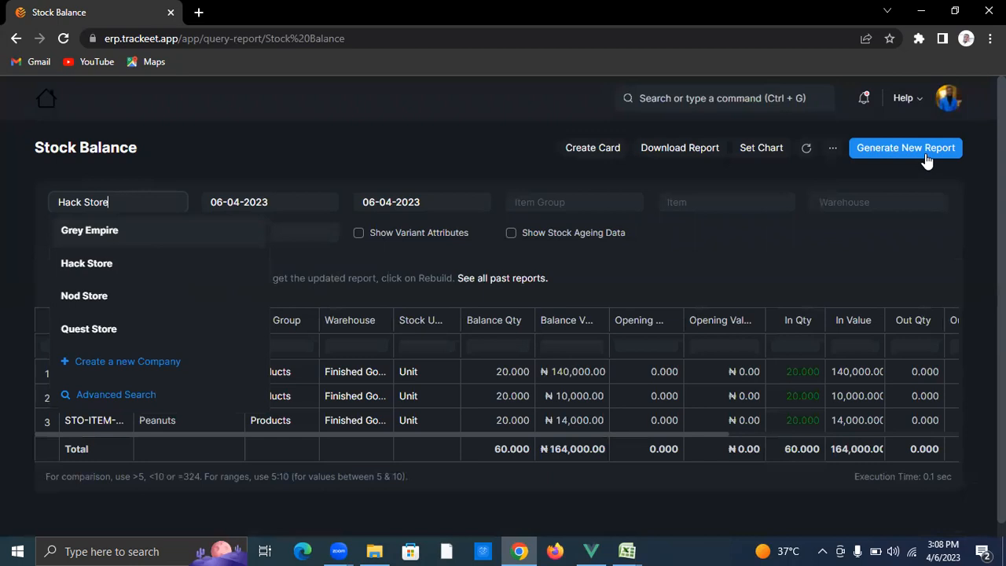
pyautogui.click(926, 156)
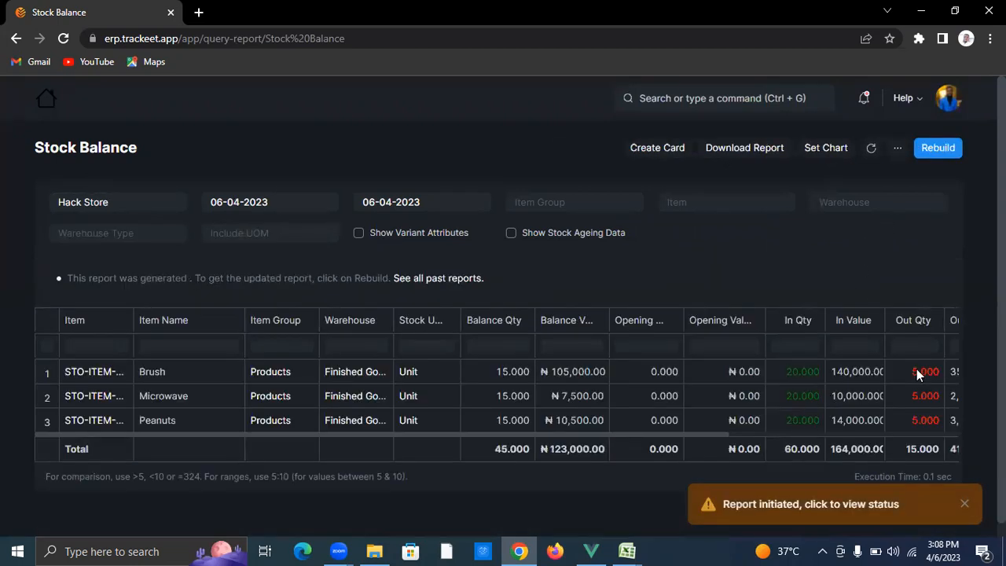
pyautogui.click(500, 404)
# Step: Regenerate it for Nod Store (three items worth ₦20,250.00), then return to the Reports workspace
pyautogui.click(146, 208)
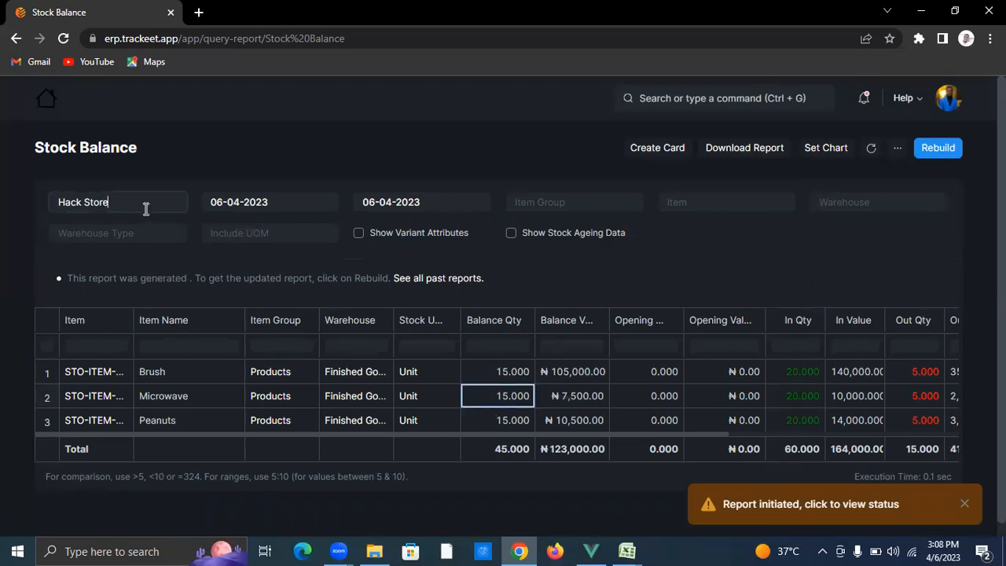
pyautogui.press('BackSpace')
pyautogui.press('BackSpace')
pyautogui.press('BackSpace')
pyautogui.press('BackSpace')
pyautogui.press('BackSpace')
pyautogui.press('BackSpace')
pyautogui.press('BackSpace')
pyautogui.press('BackSpace')
pyautogui.press('BackSpace')
pyautogui.press('BackSpace')
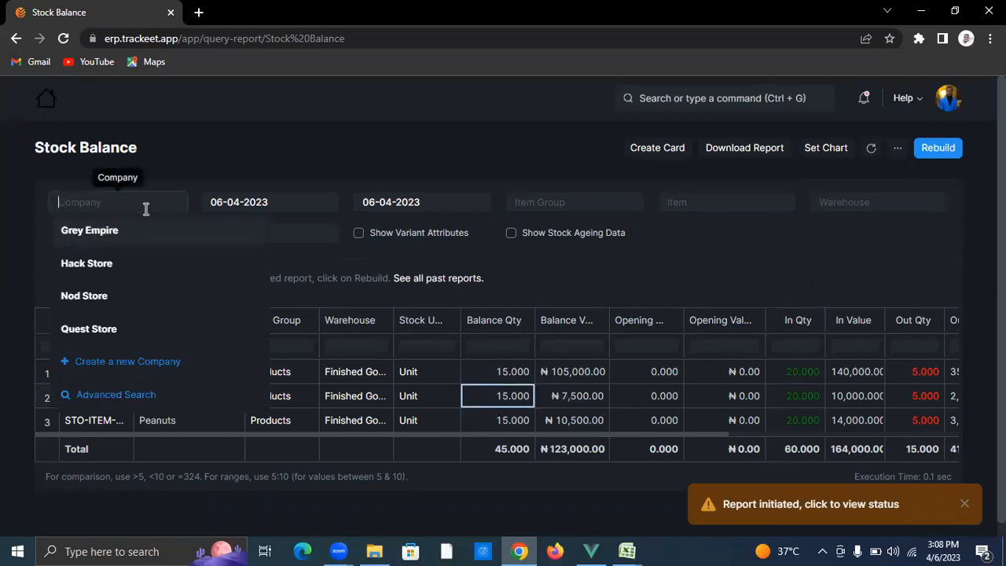
pyautogui.click(156, 293)
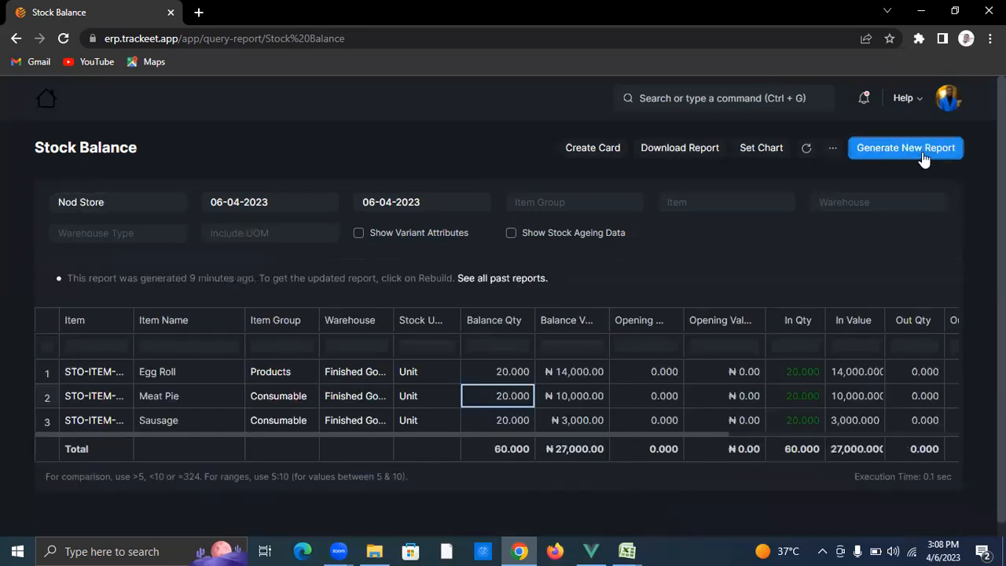
pyautogui.click(924, 154)
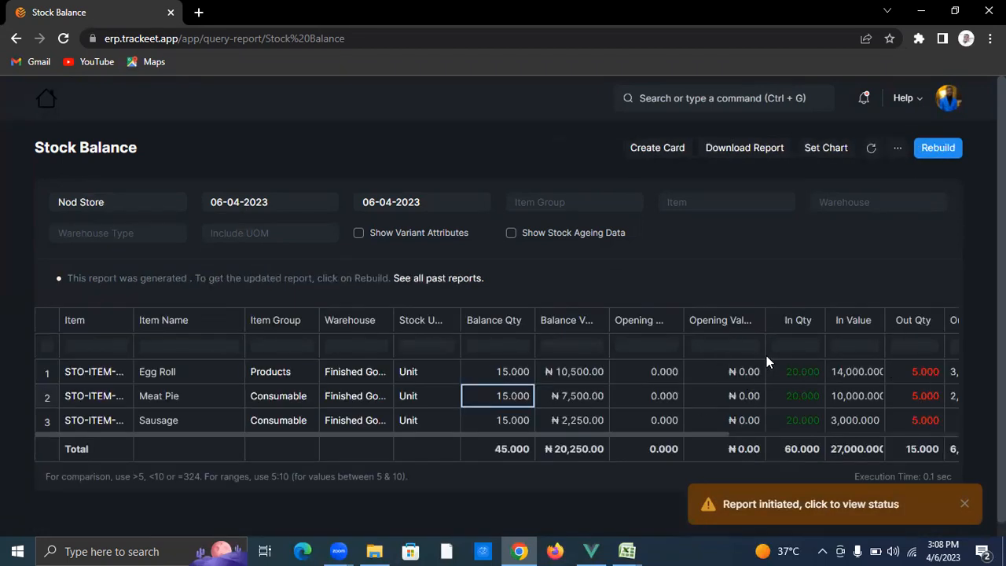
pyautogui.click(41, 109)
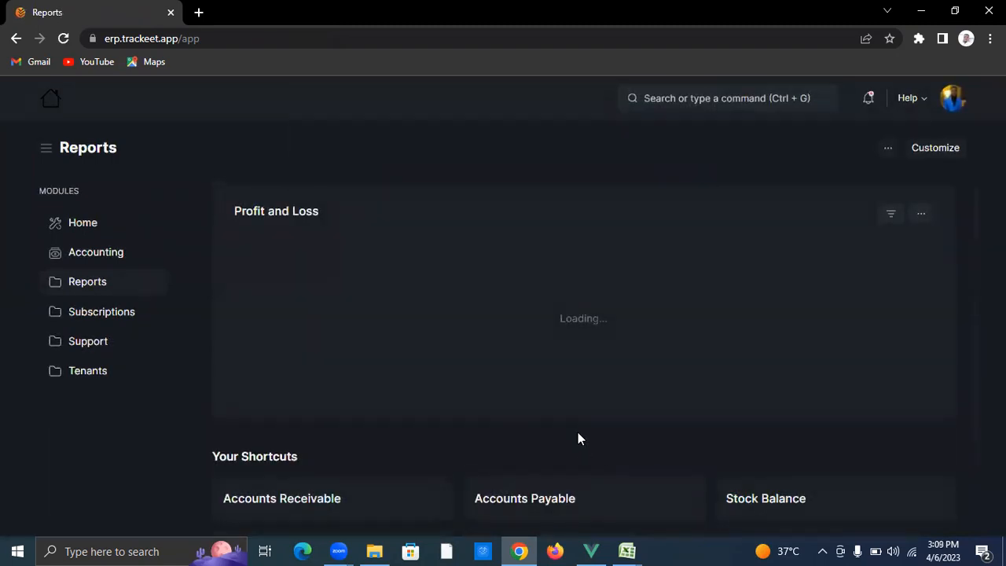
pyautogui.scroll(-2, 578, 433)
# Step: Show Grey Empire's Profit and Loss Statement and scroll through its ₦52,755.81 profit figures
pyautogui.click(406, 432)
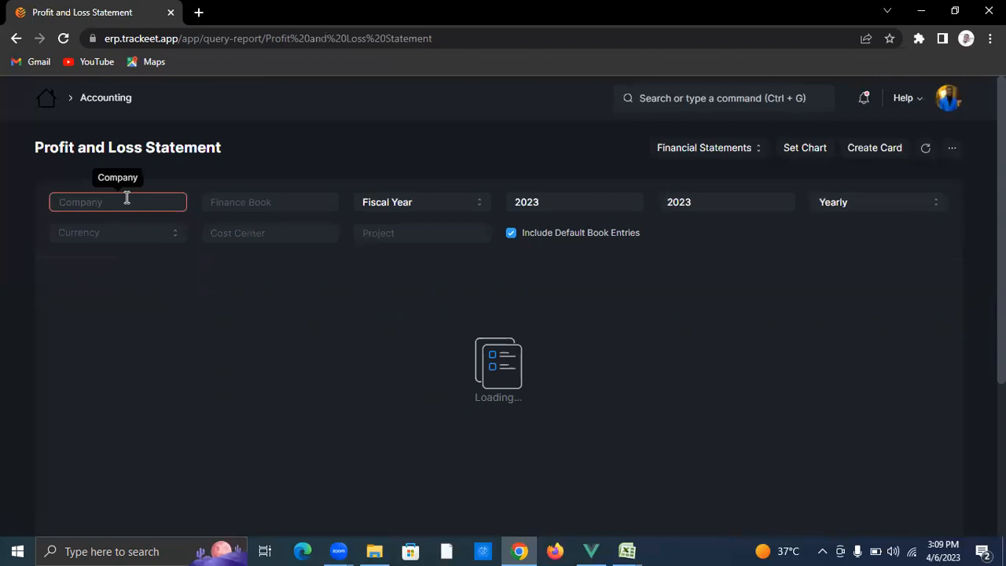
pyautogui.click(122, 239)
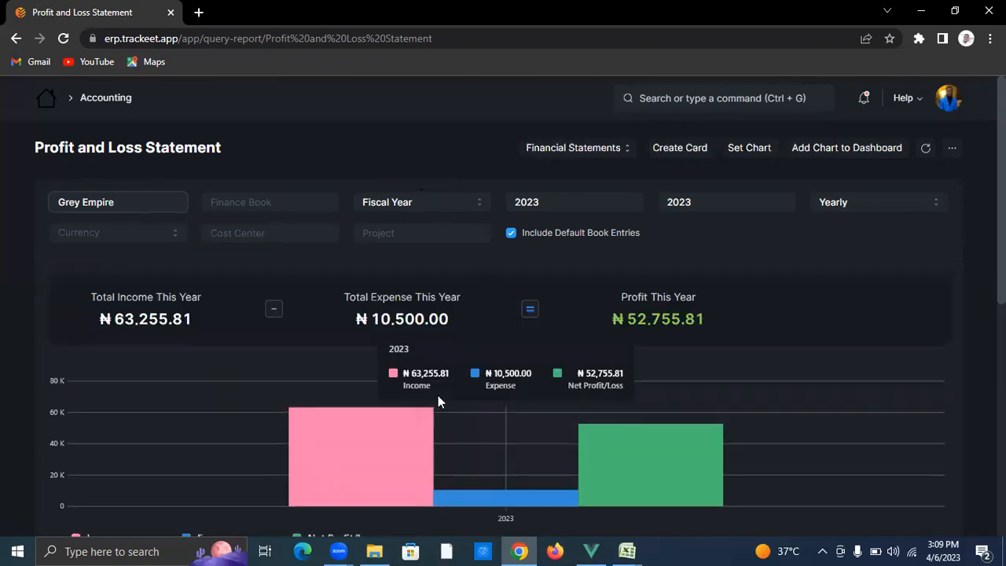
pyautogui.scroll(-1, 149, 265)
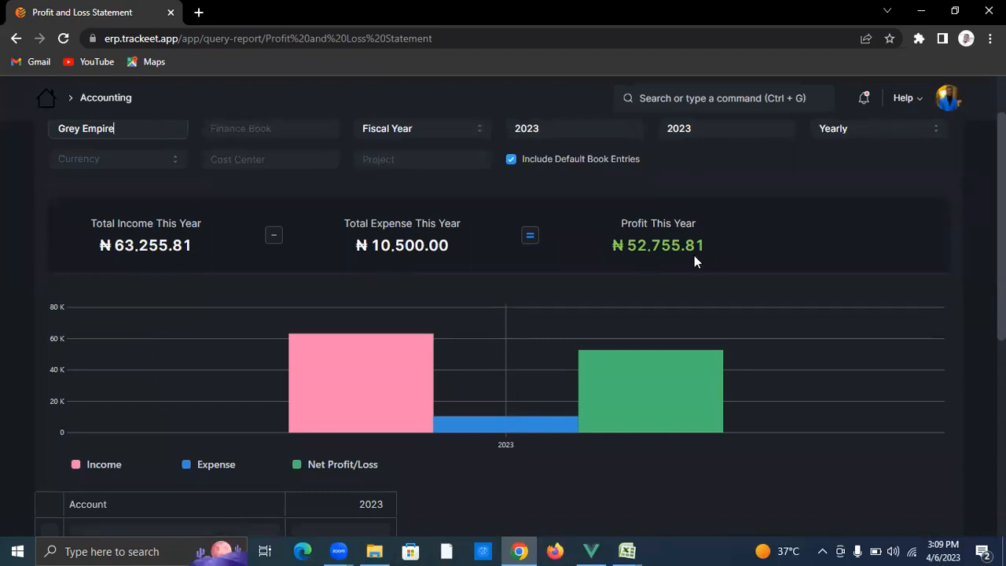
pyautogui.scroll(-3, 524, 334)
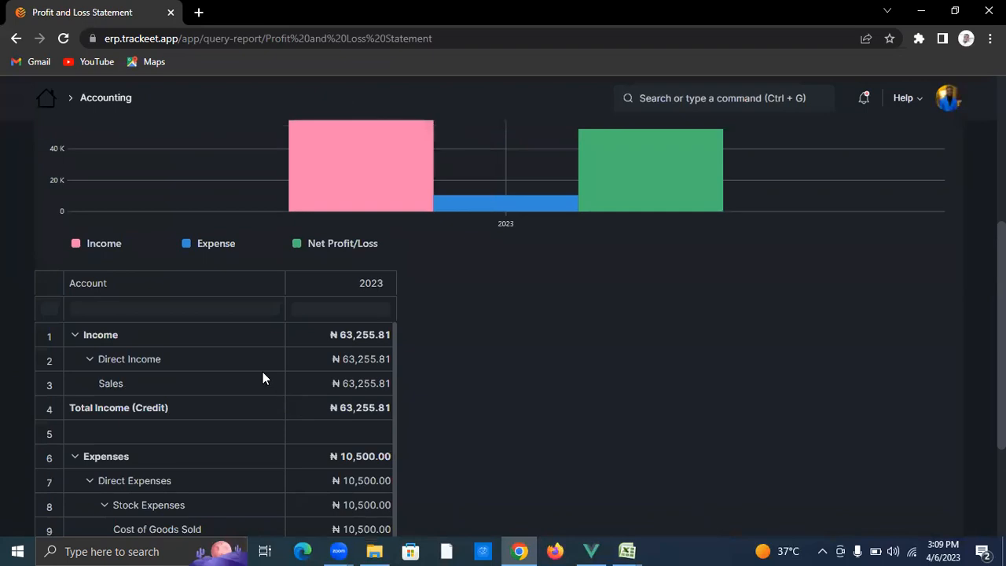
pyautogui.scroll(-1, 234, 402)
pyautogui.scroll(-2, 224, 495)
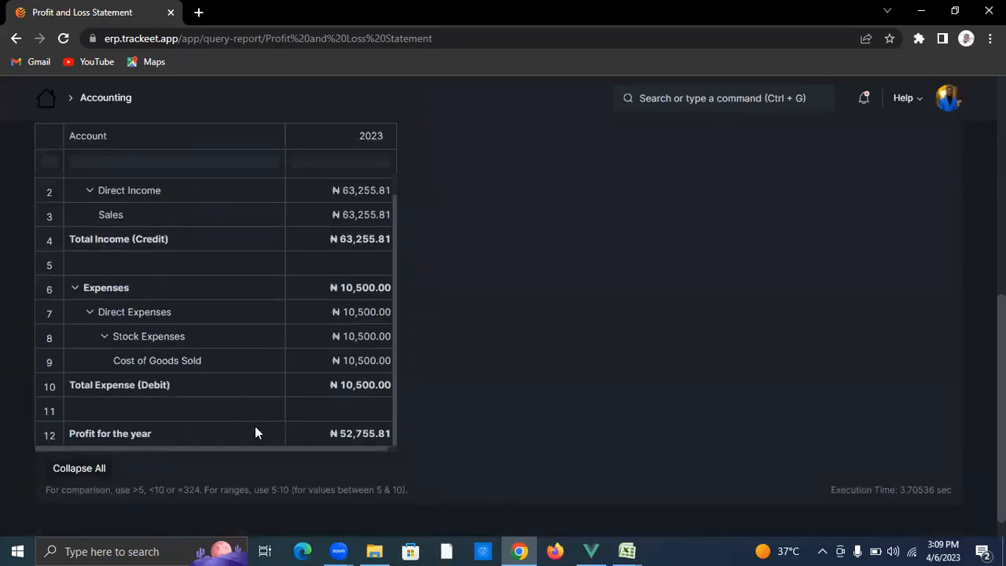
pyautogui.scroll(6, 278, 362)
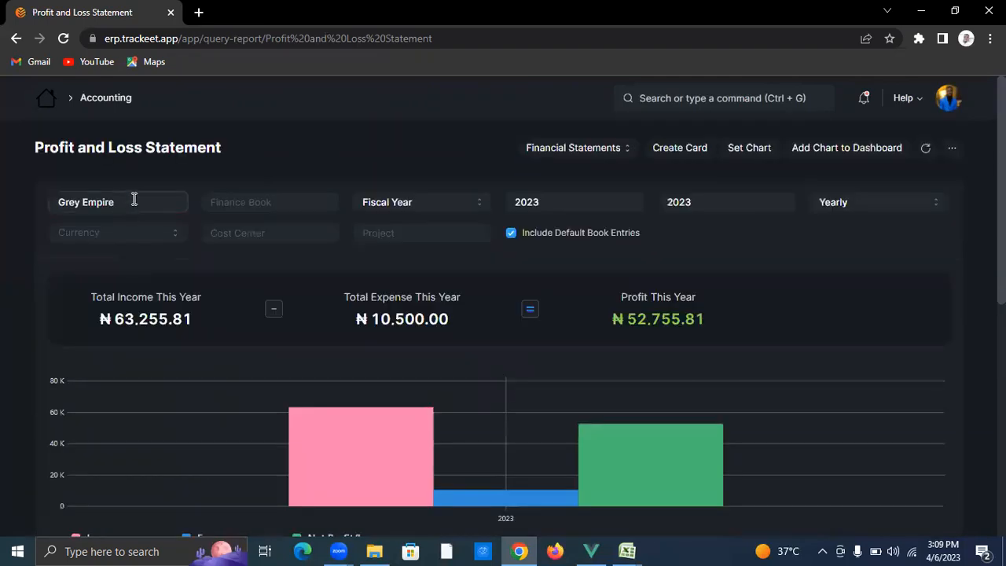
pyautogui.press('BackSpace')
pyautogui.press('BackSpace')
pyautogui.press('BackSpace')
pyautogui.press('BackSpace')
pyautogui.press('BackSpace')
pyautogui.press('BackSpace')
pyautogui.press('BackSpace')
pyautogui.press('BackSpace')
pyautogui.press('BackSpace')
pyautogui.press('BackSpace')
pyautogui.press('BackSpace')
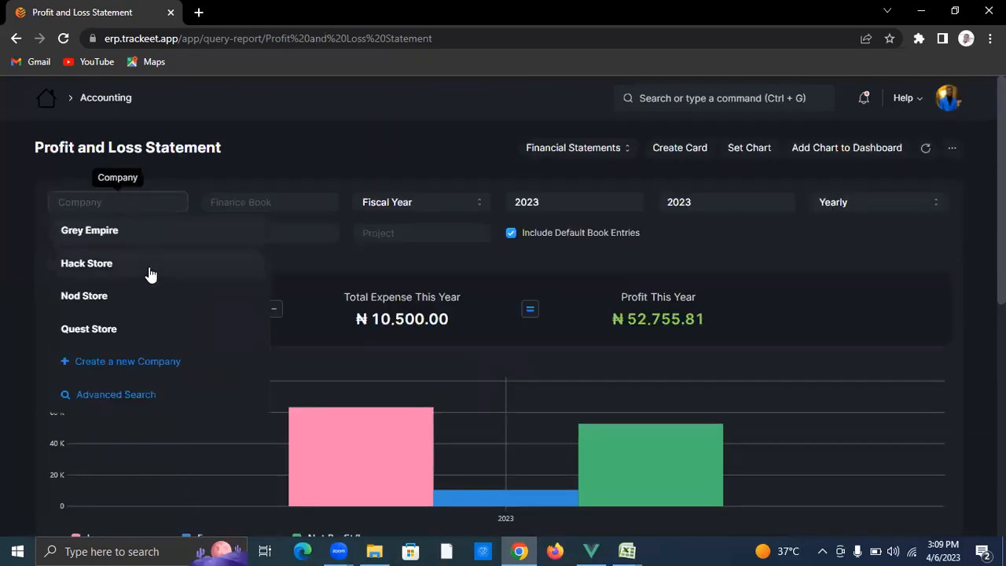
# Step: Switch the Profit and Loss Statement to Hack Store and review its figures
pyautogui.click(150, 273)
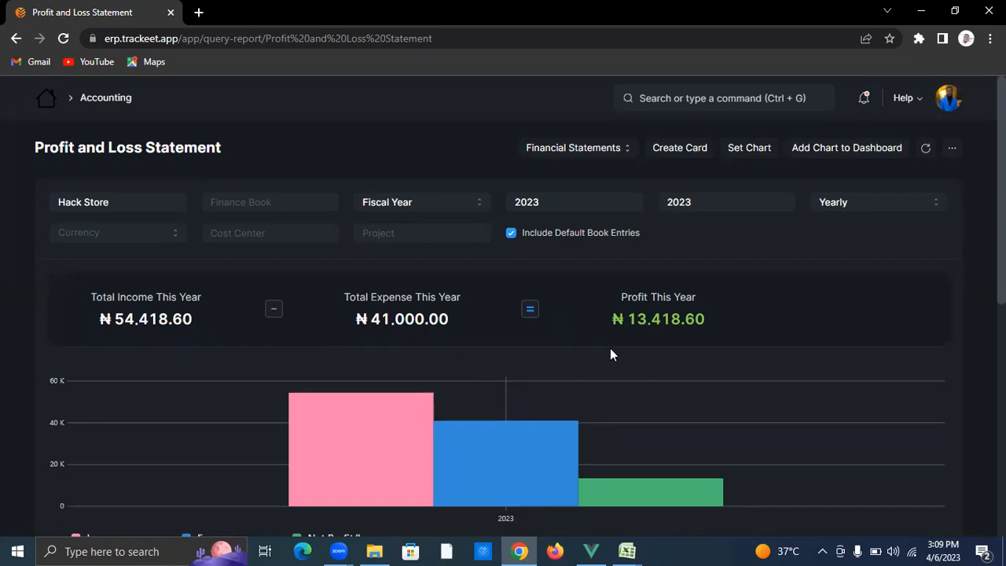
pyautogui.scroll(-4, 338, 387)
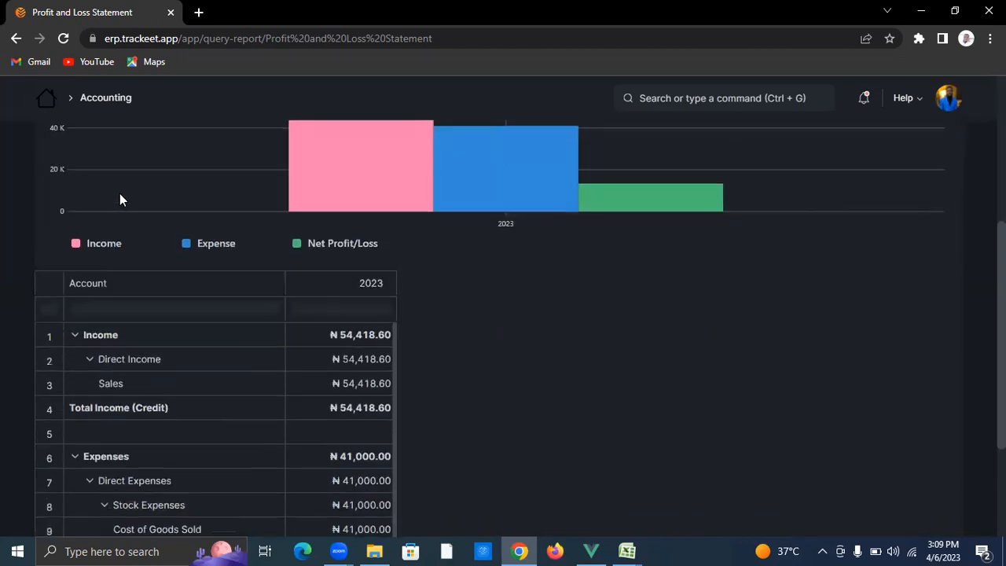
pyautogui.scroll(4, 198, 189)
# Step: Switch to Nod Store and scroll through its ₦9,529.07 profit figures
pyautogui.click(155, 206)
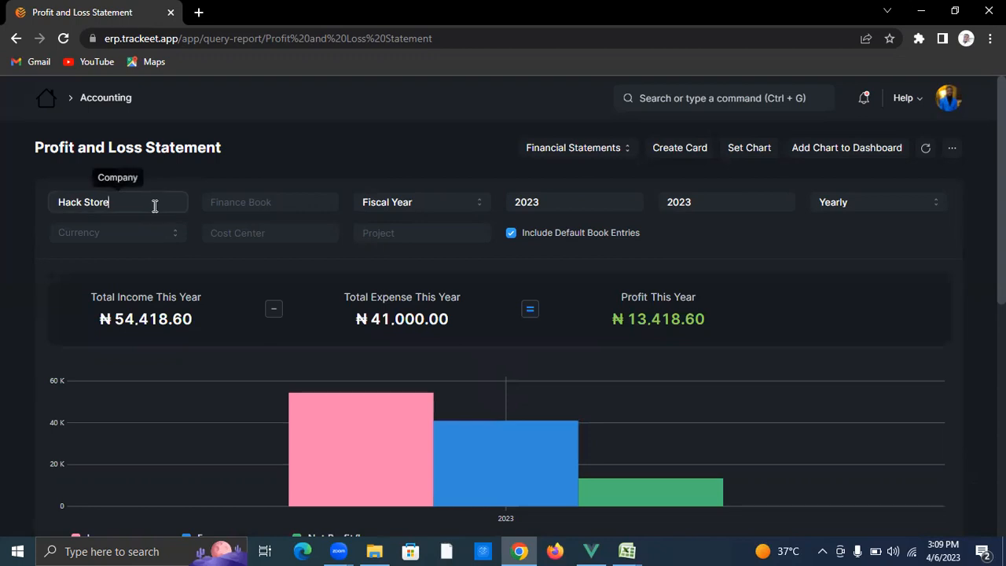
pyautogui.press('BackSpace')
pyautogui.press('BackSpace')
pyautogui.press('BackSpace')
pyautogui.press('BackSpace')
pyautogui.press('BackSpace')
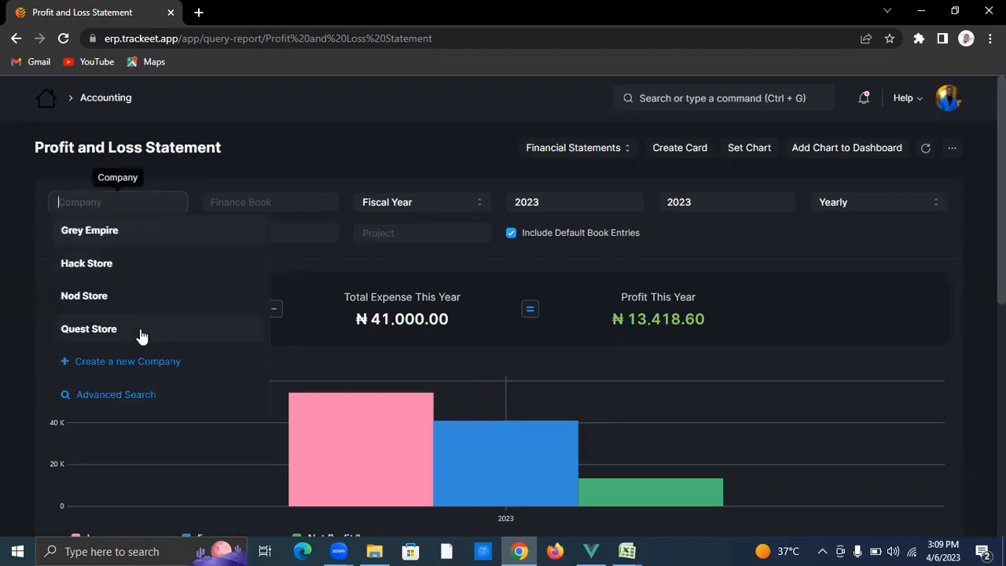
pyautogui.click(135, 302)
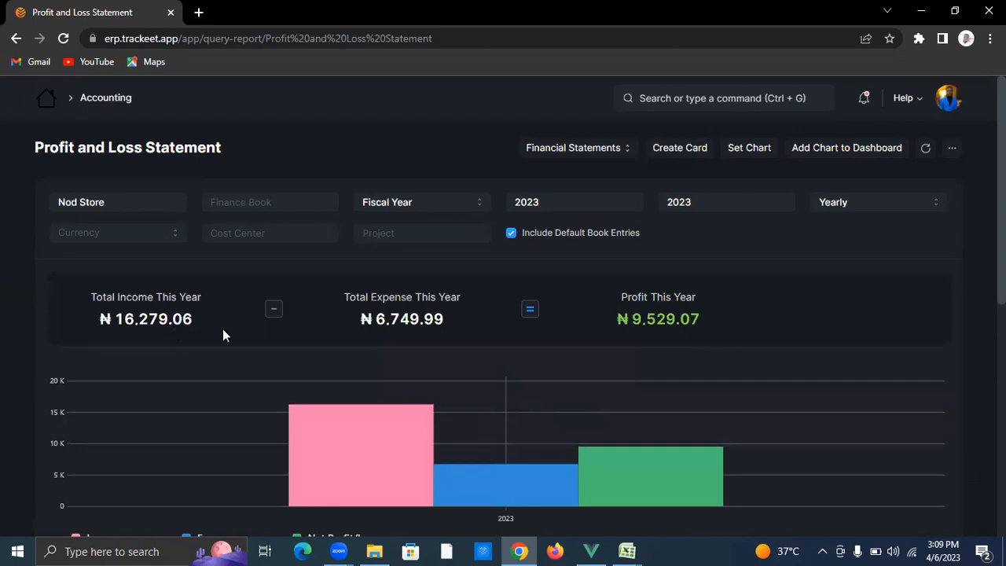
pyautogui.scroll(-6, 184, 370)
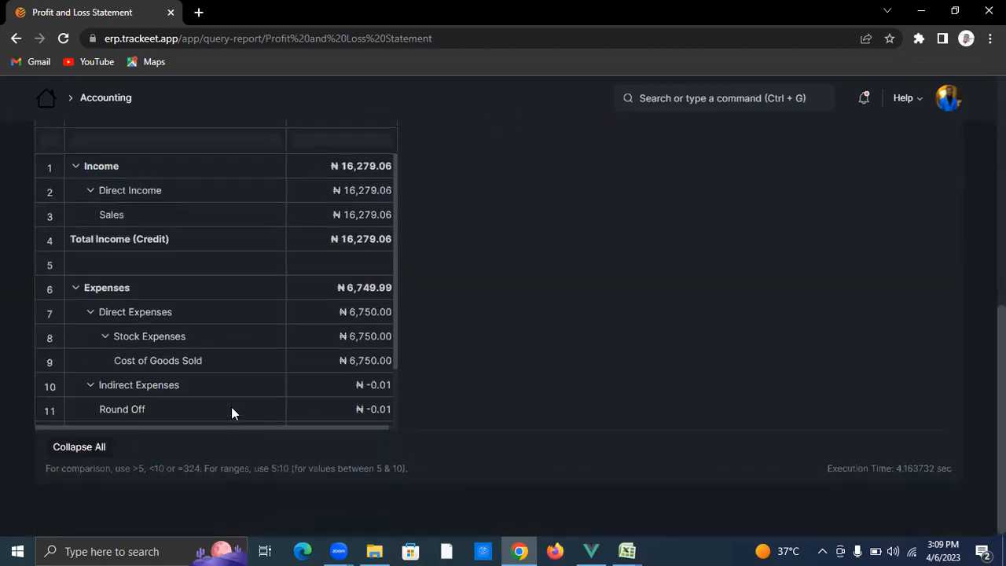
pyautogui.scroll(5, 232, 411)
pyautogui.scroll(1, 239, 389)
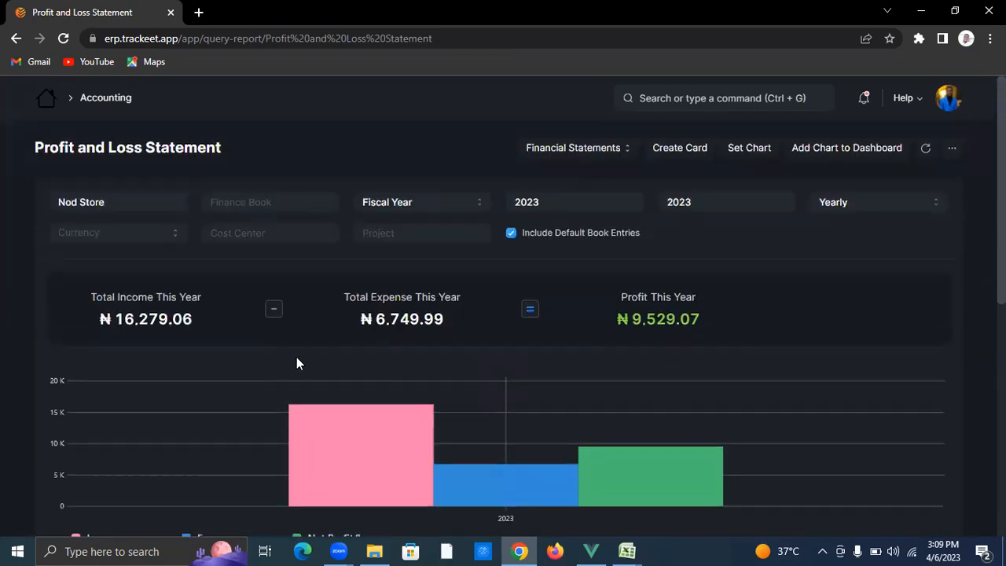
# Step: Leave the ERP for the Trackeet desktop app and reload its dashboard
pyautogui.click(41, 98)
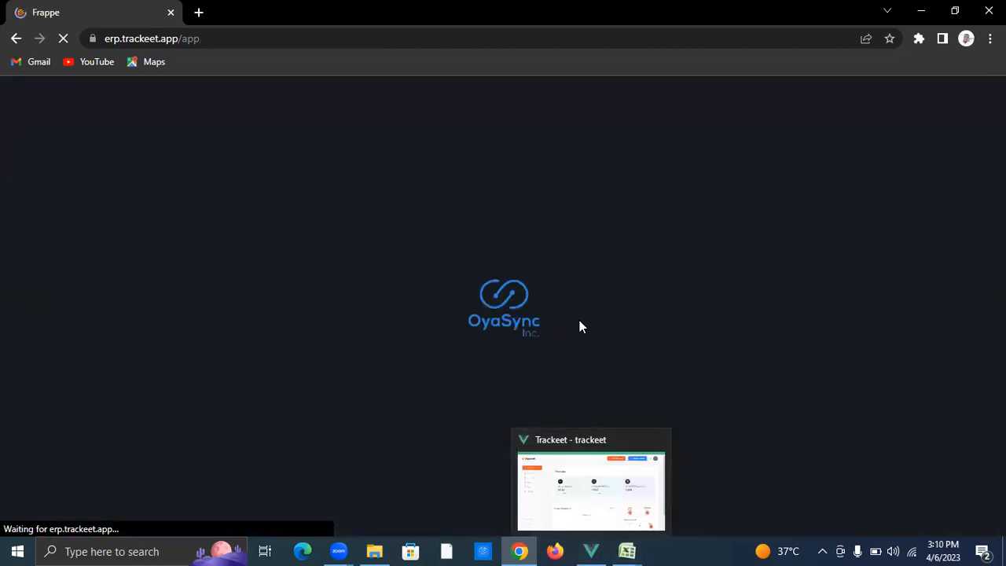
pyautogui.click(593, 536)
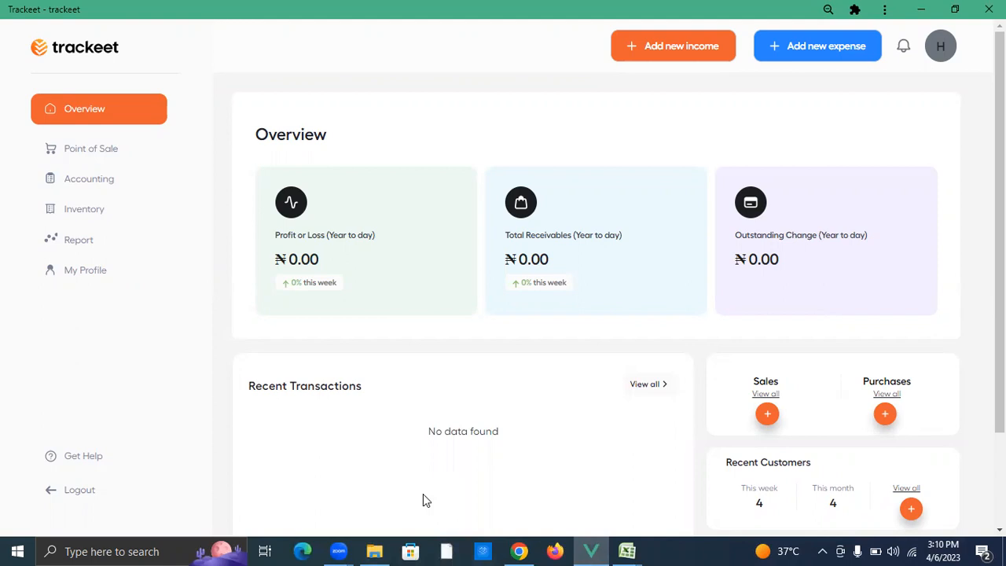
pyautogui.hotkey('ctrl', 'r')
# Step: Log out and sign in to the first company's account with its username and PIN
pyautogui.click(78, 491)
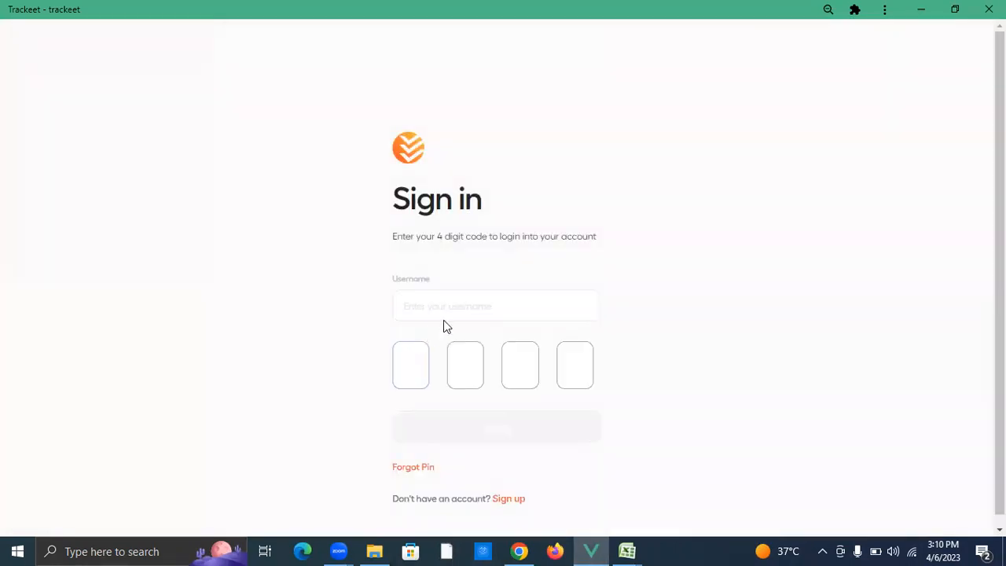
pyautogui.write('g')
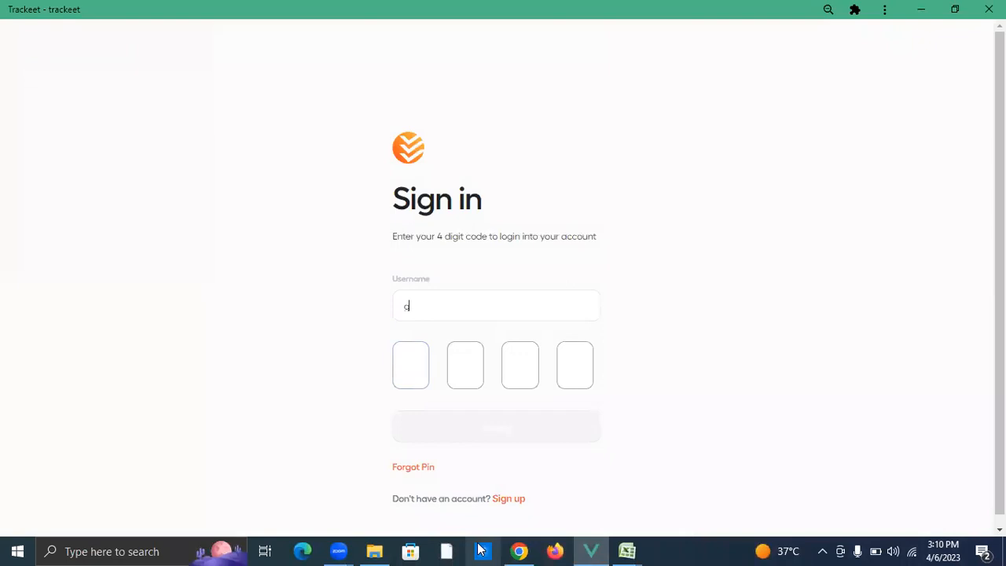
pyautogui.write('9999')
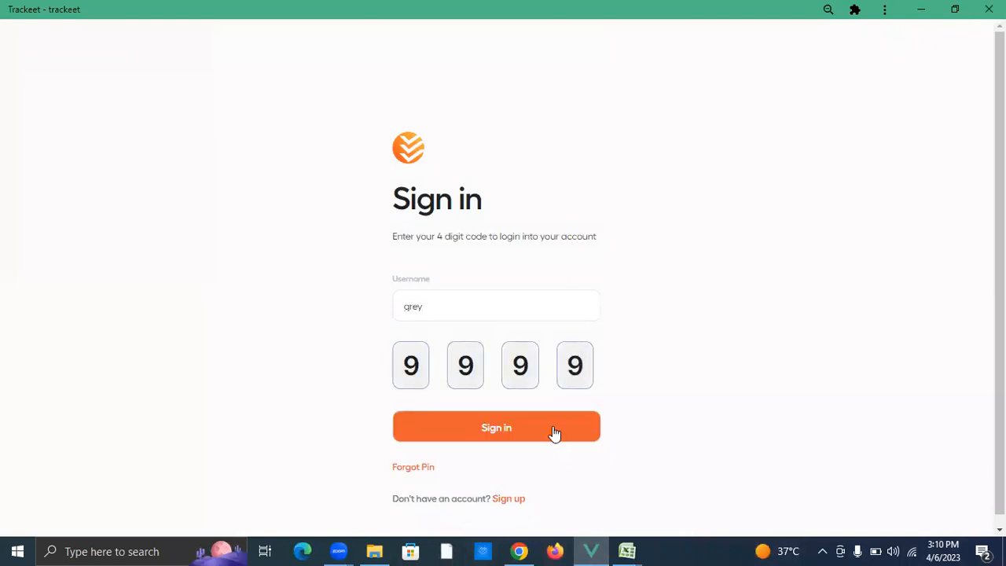
pyautogui.click(554, 428)
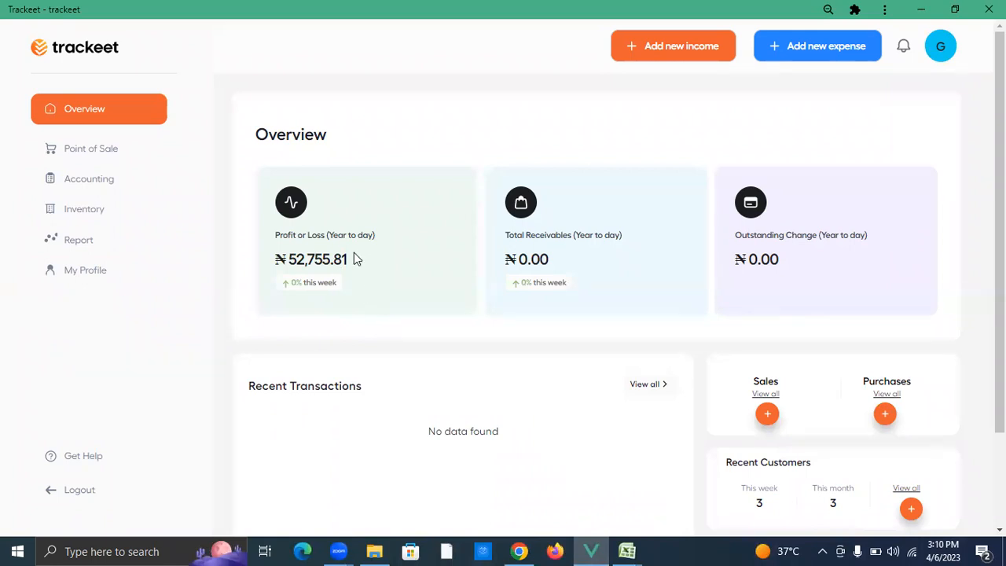
pyautogui.scroll(-1, 838, 471)
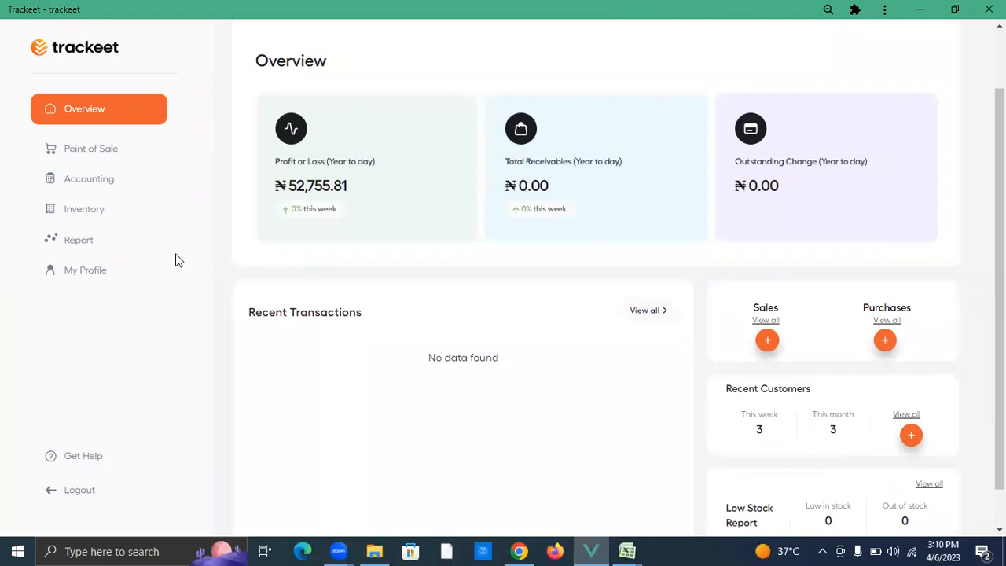
pyautogui.click(85, 207)
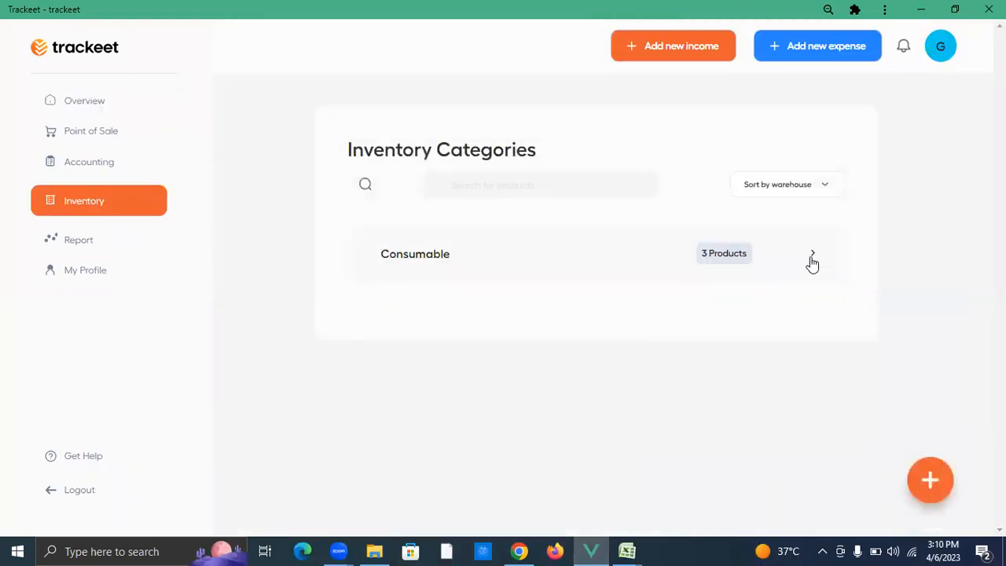
pyautogui.click(813, 256)
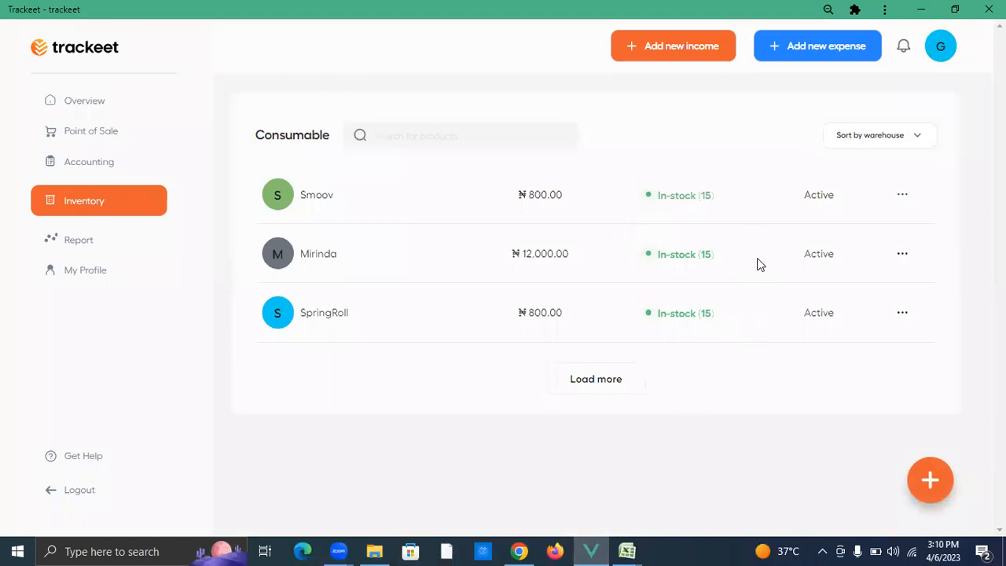
pyautogui.click(79, 107)
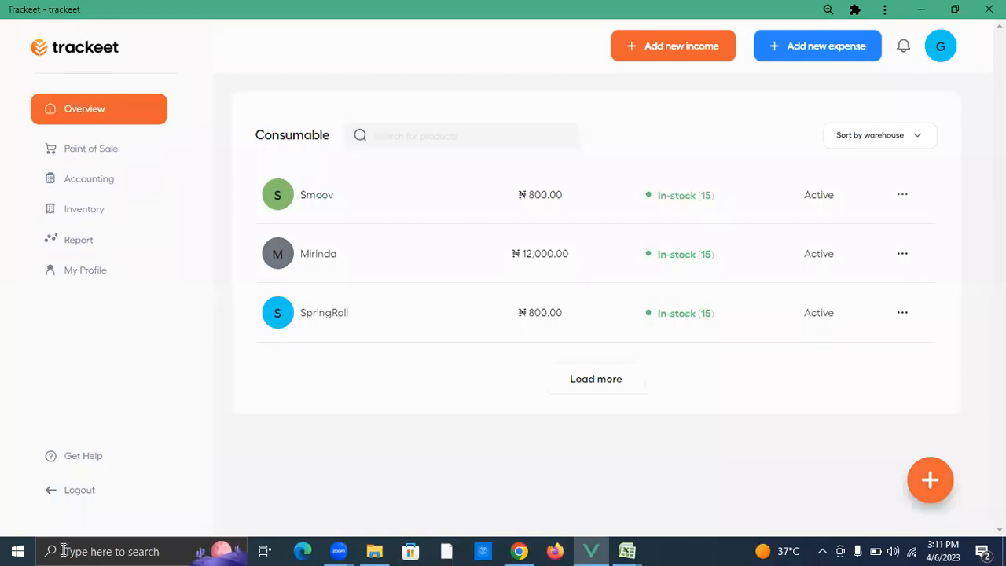
# Step: Log out and sign in to the second company's account with its username and PIN
pyautogui.click(79, 490)
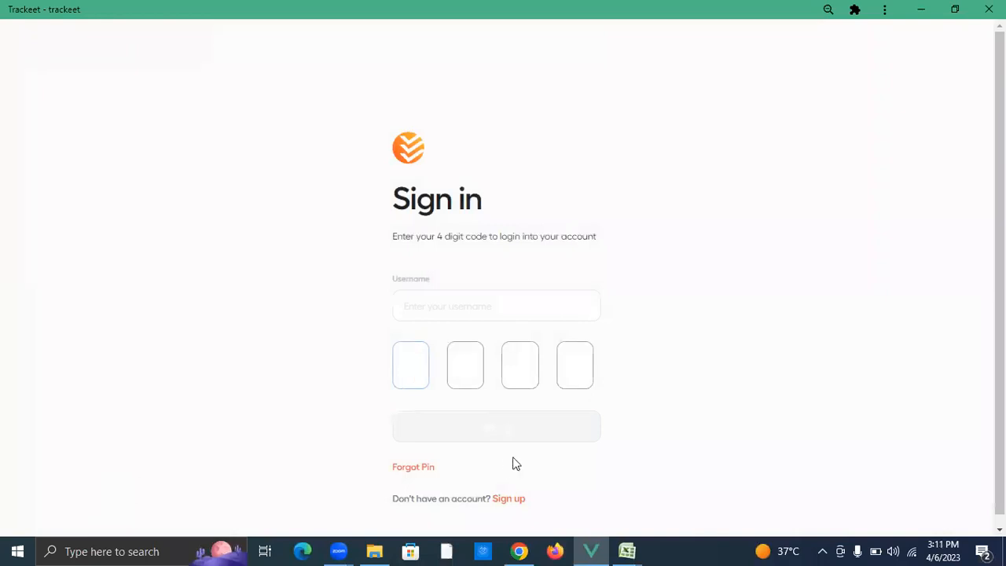
pyautogui.write('9999')
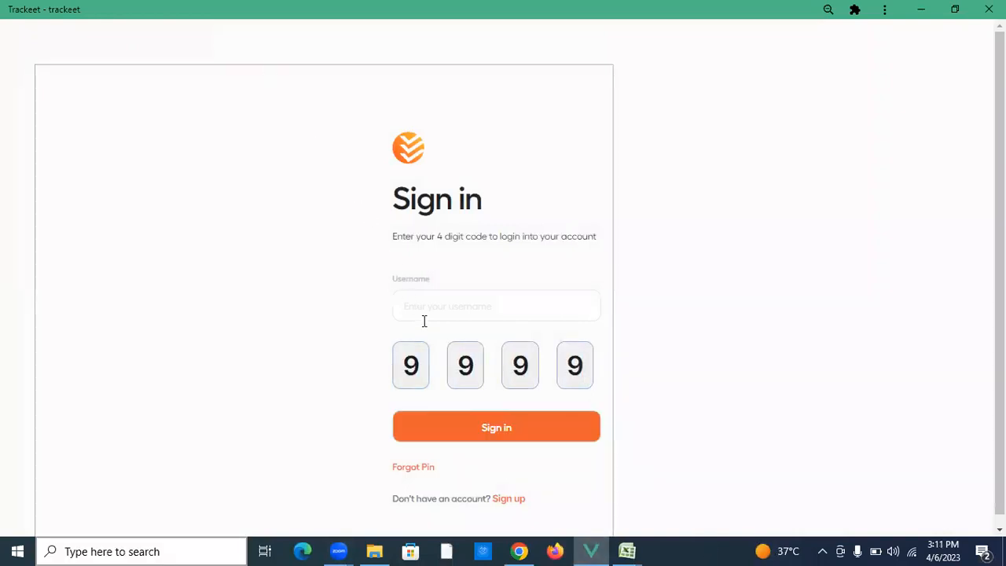
pyautogui.click(155, 6)
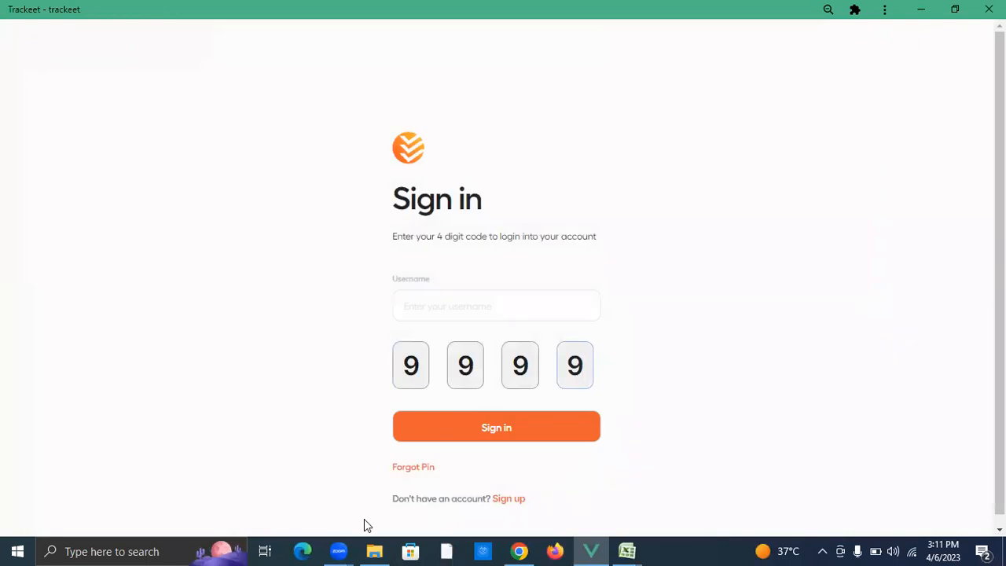
pyautogui.click(481, 310)
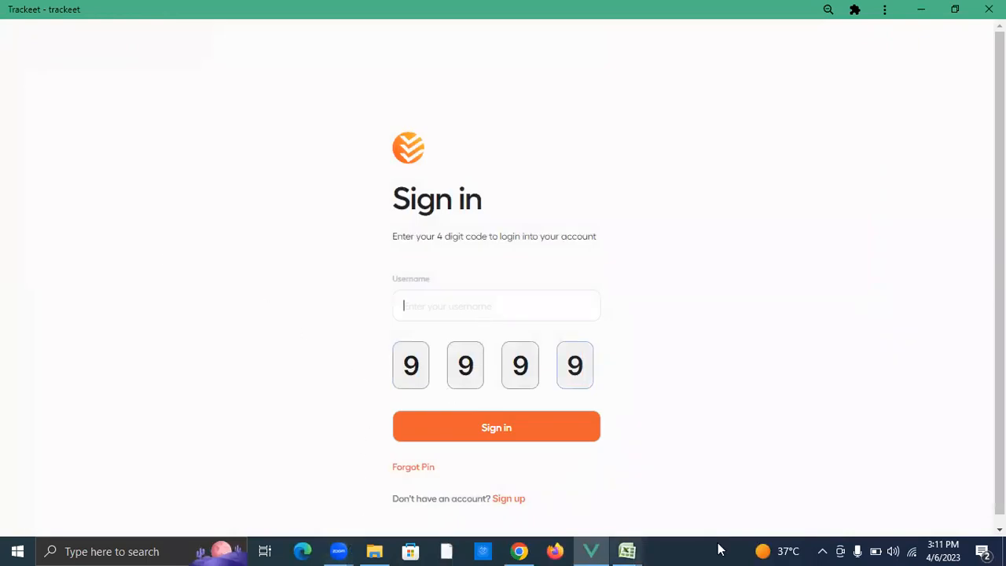
pyautogui.write('r')
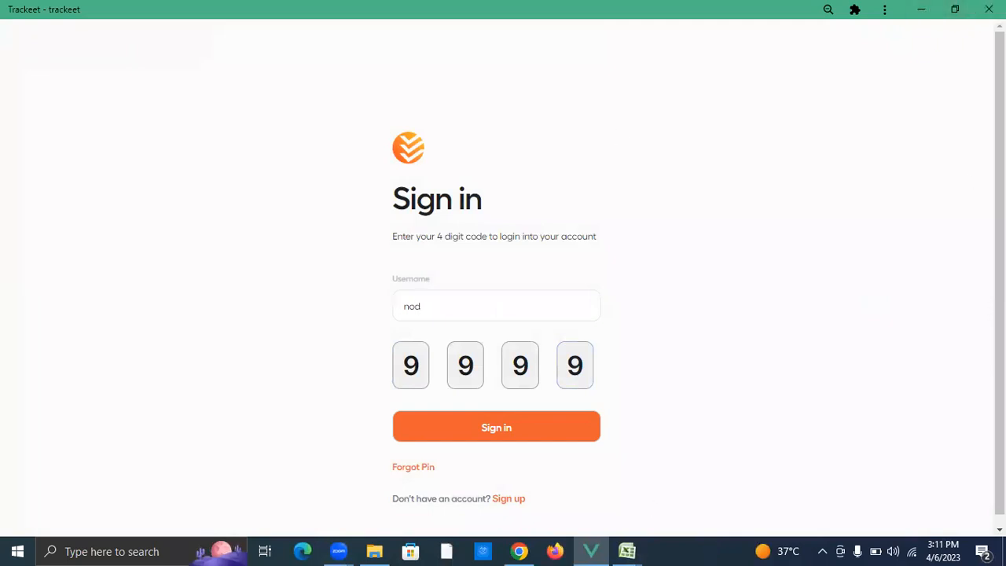
pyautogui.click(532, 432)
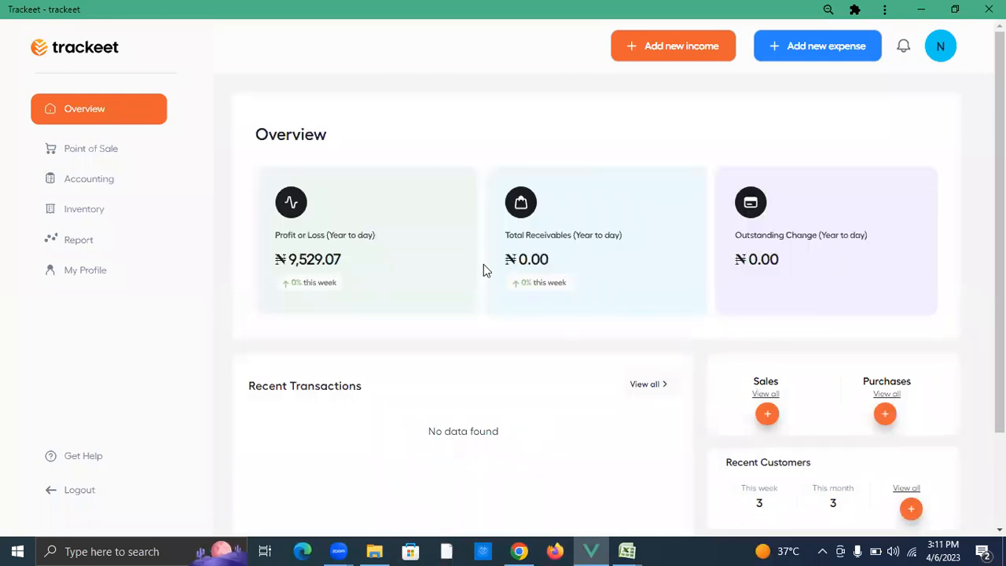
# Step: Check Consumable and Products inventory (Sausage, Meat Pie, Egg Roll at 15 each), then log out
pyautogui.scroll(-1, 346, 260)
pyautogui.scroll(1, 88, 226)
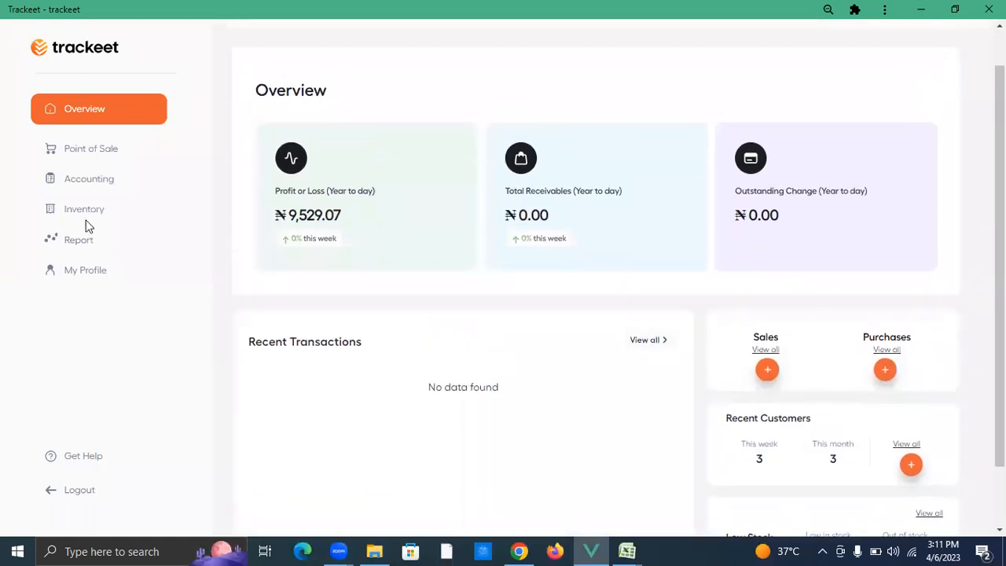
pyautogui.click(85, 210)
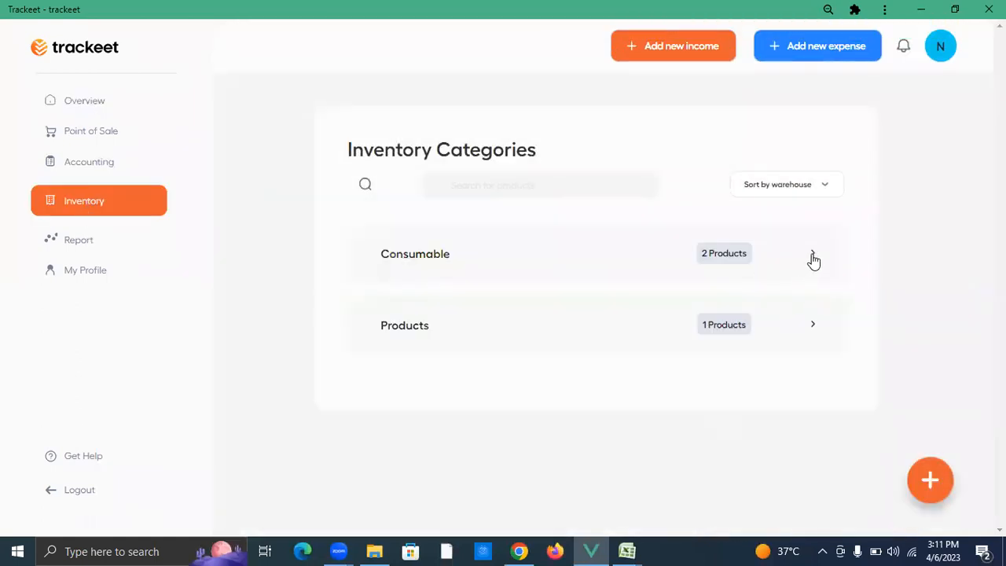
pyautogui.click(814, 256)
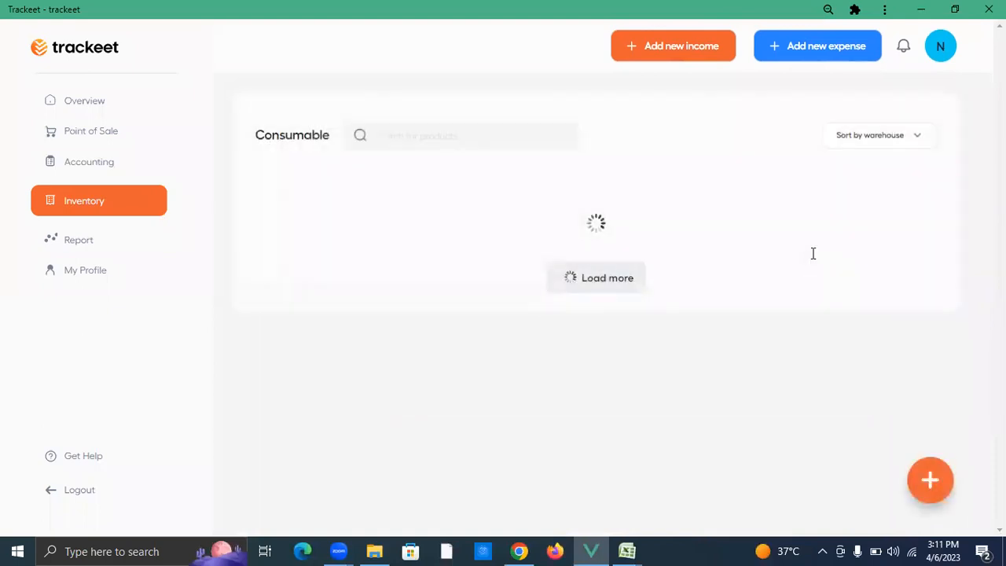
pyautogui.click(91, 215)
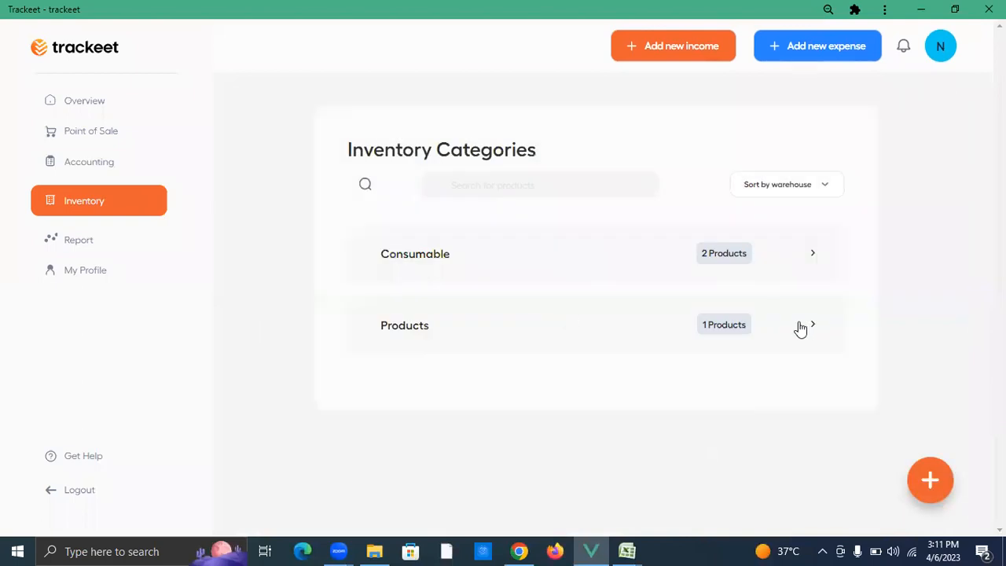
pyautogui.click(800, 329)
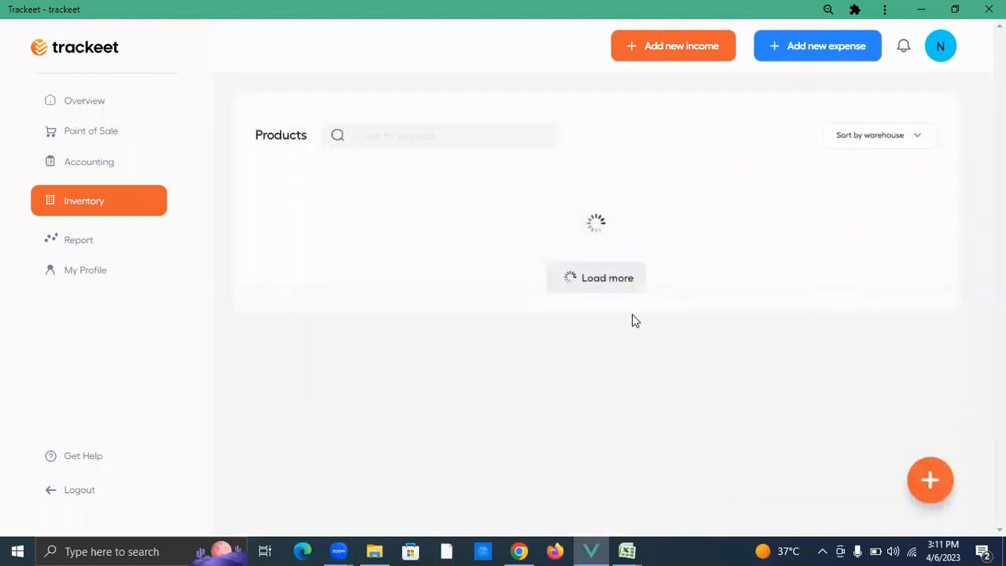
pyautogui.click(80, 491)
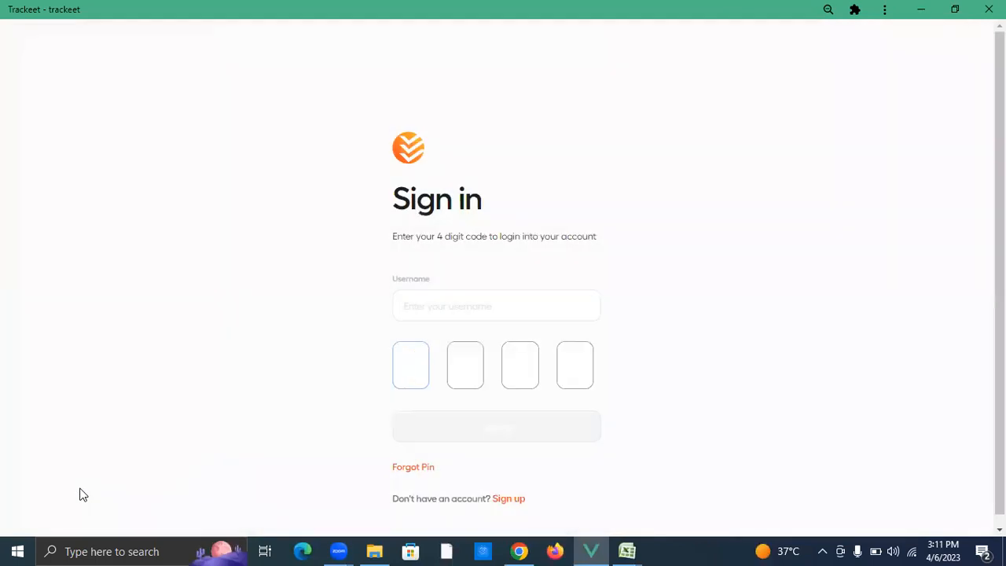
# Step: Sign in to the third company's account with its username and PIN
pyautogui.click(463, 304)
pyautogui.write('H')
pyautogui.write('9999')
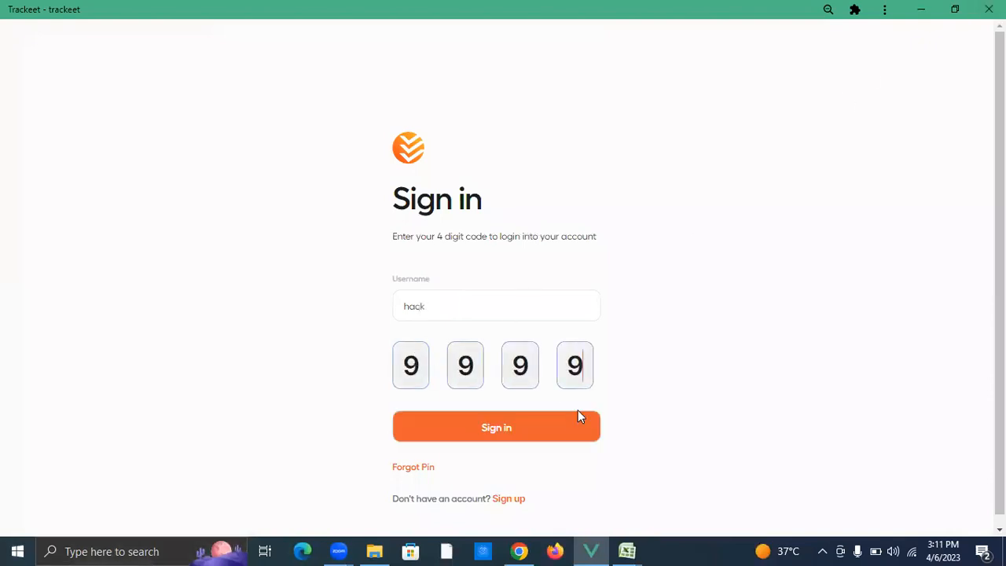
pyautogui.click(574, 430)
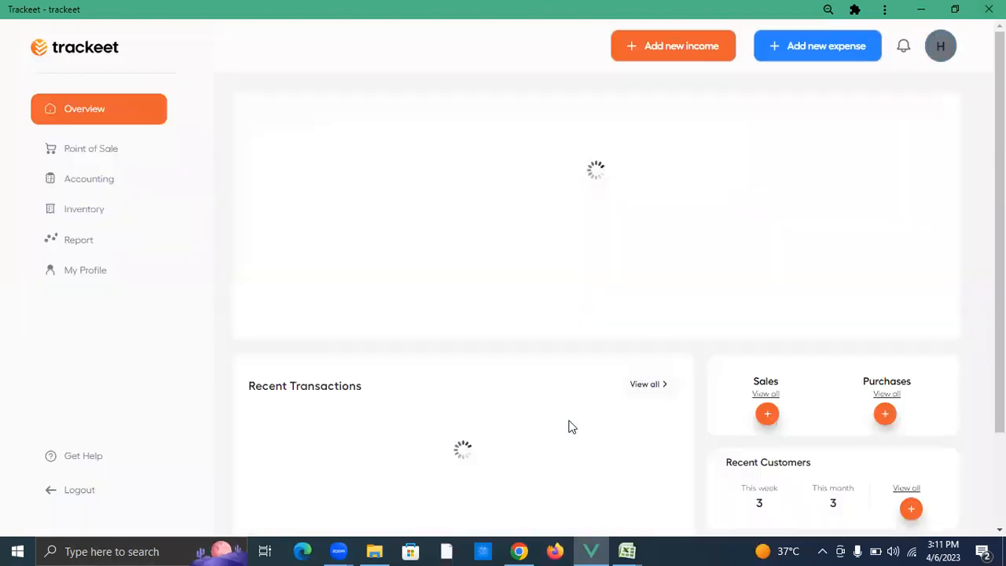
pyautogui.scroll(-2, 492, 363)
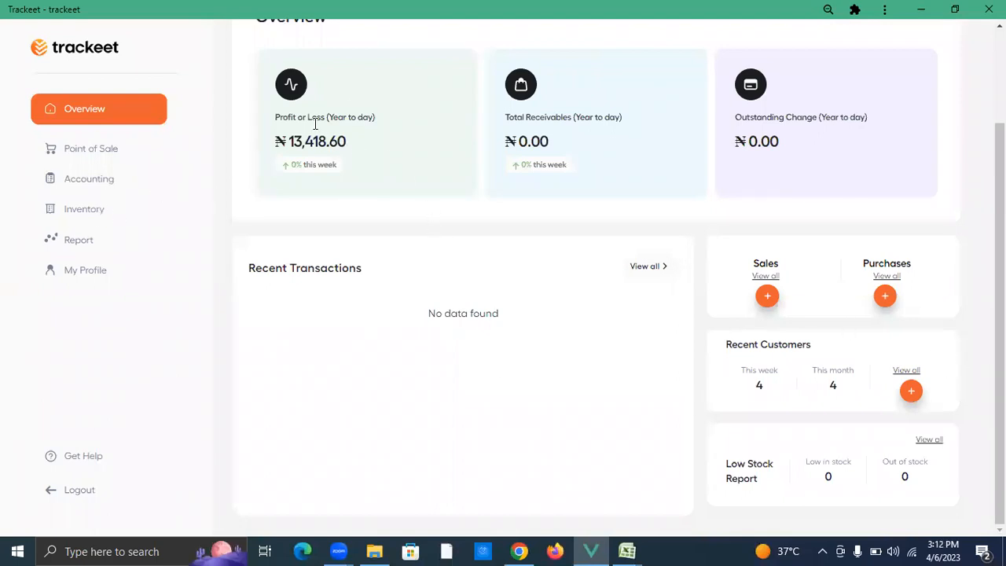
# Step: Check Products stock (Peanuts, Microwave, Brush at 15 each), then return to the Overview
pyautogui.click(98, 211)
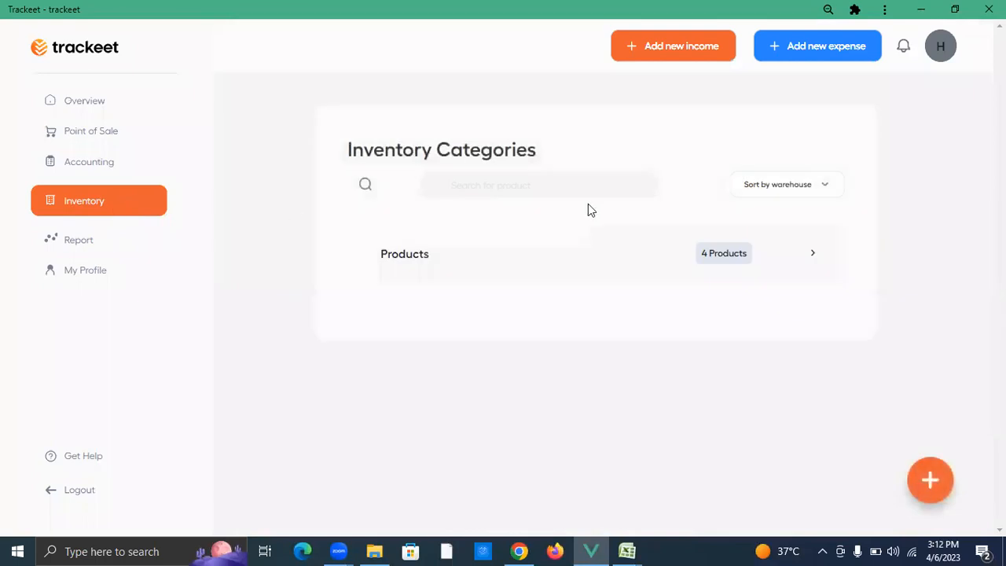
pyautogui.click(814, 261)
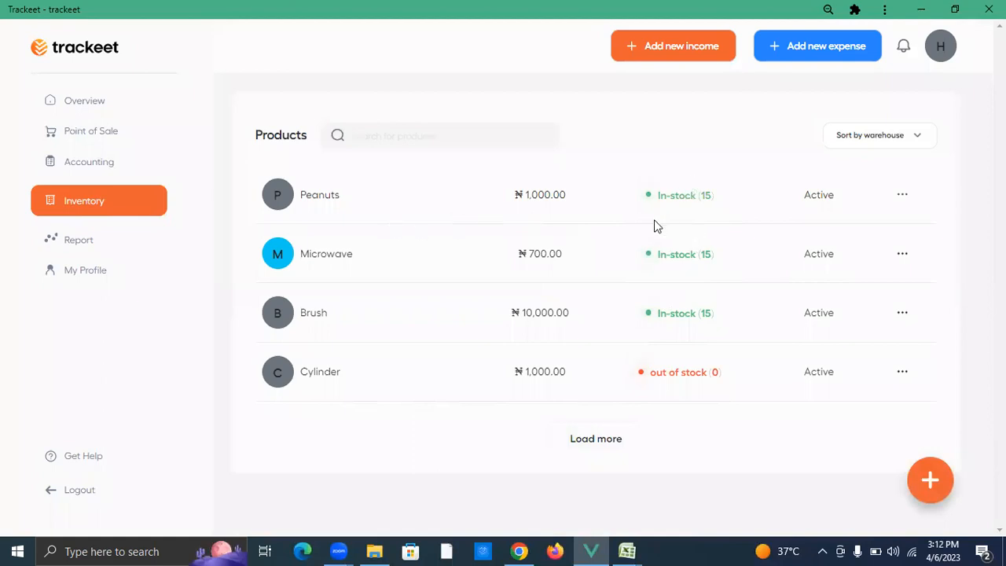
pyautogui.click(87, 110)
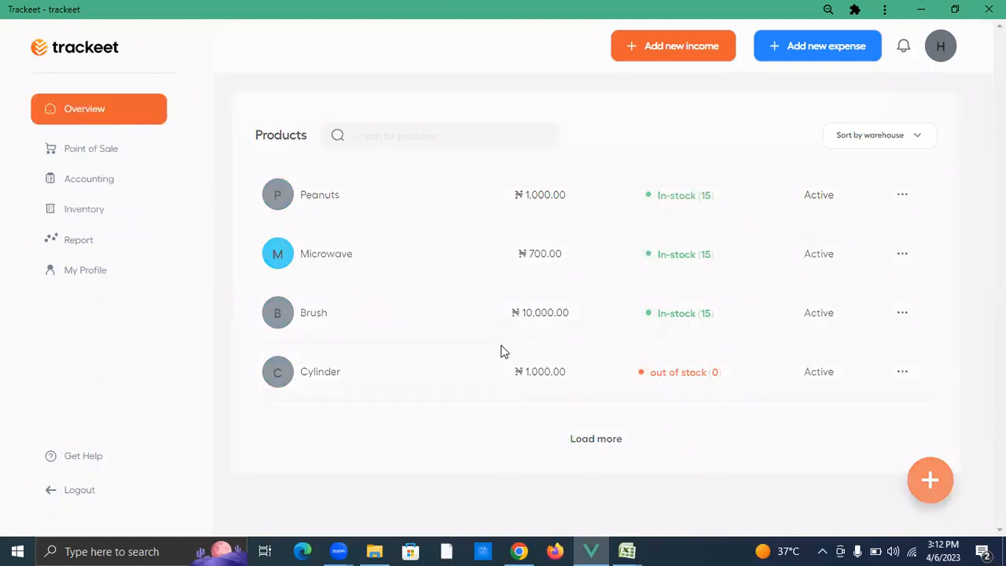
pyautogui.click(528, 551)
# Step: Reload the ERP home workspace in the browser and dismiss the 'Company None not found' alert
pyautogui.click(783, 266)
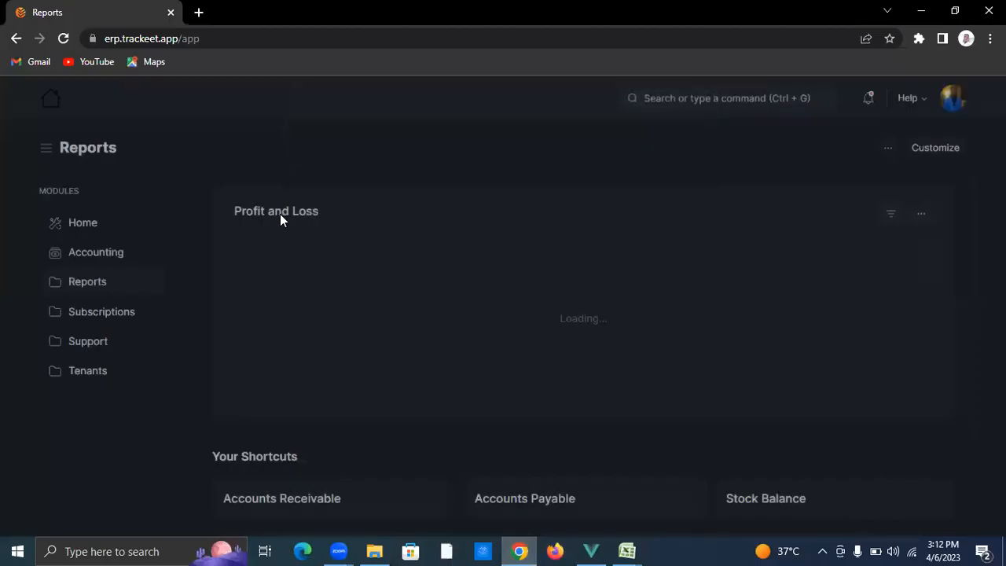
pyautogui.click(50, 101)
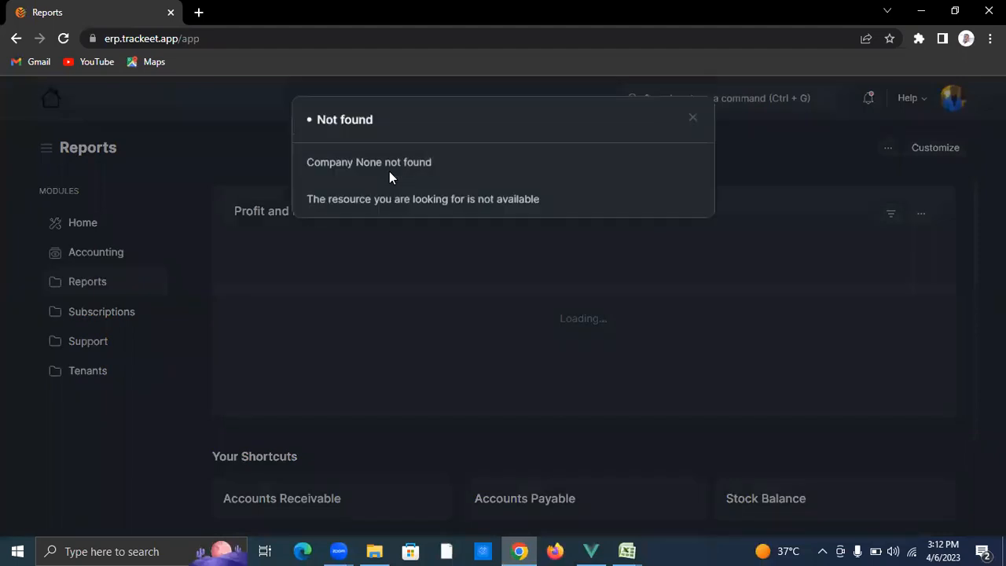
pyautogui.click(817, 181)
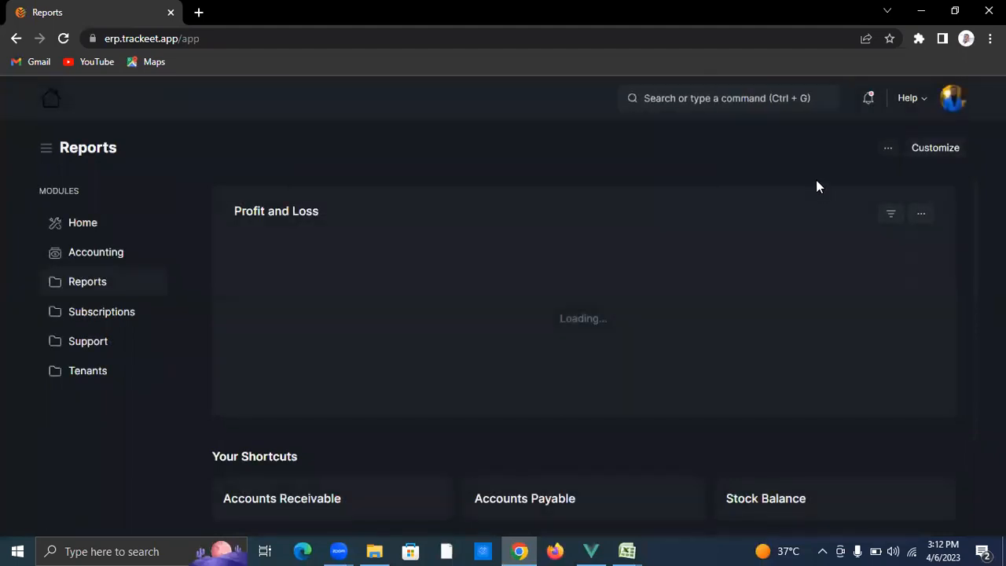